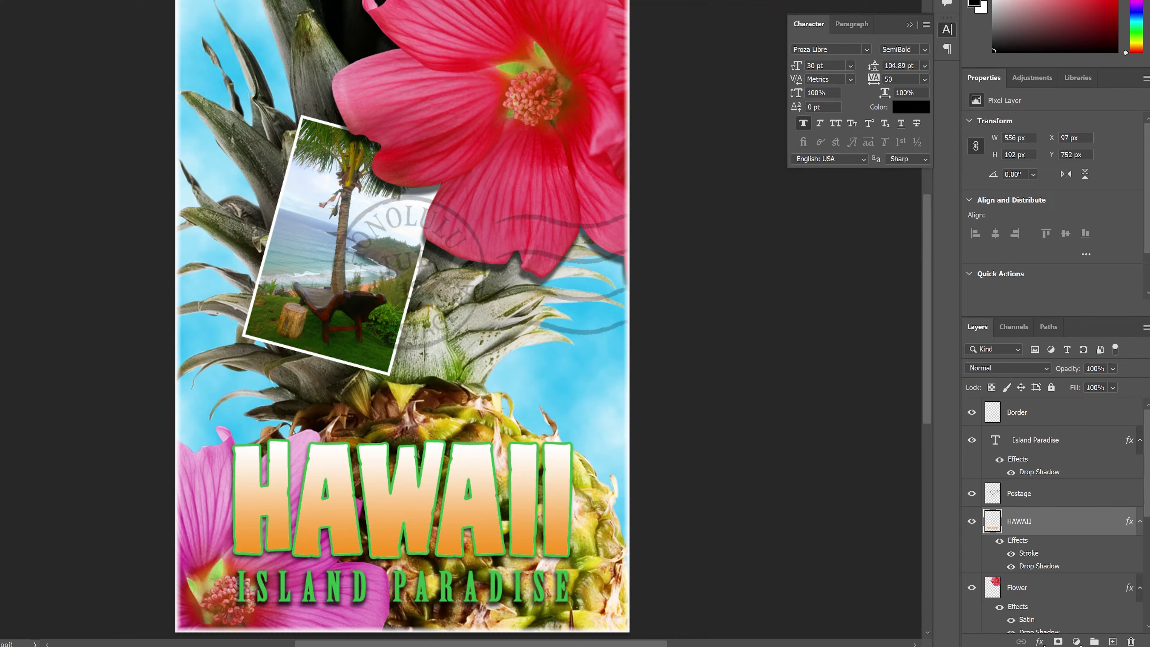
- Examine the Border, Postage and HAWAII layers, switching the visibility of Border and Postage off and on
left_click(1020, 410)
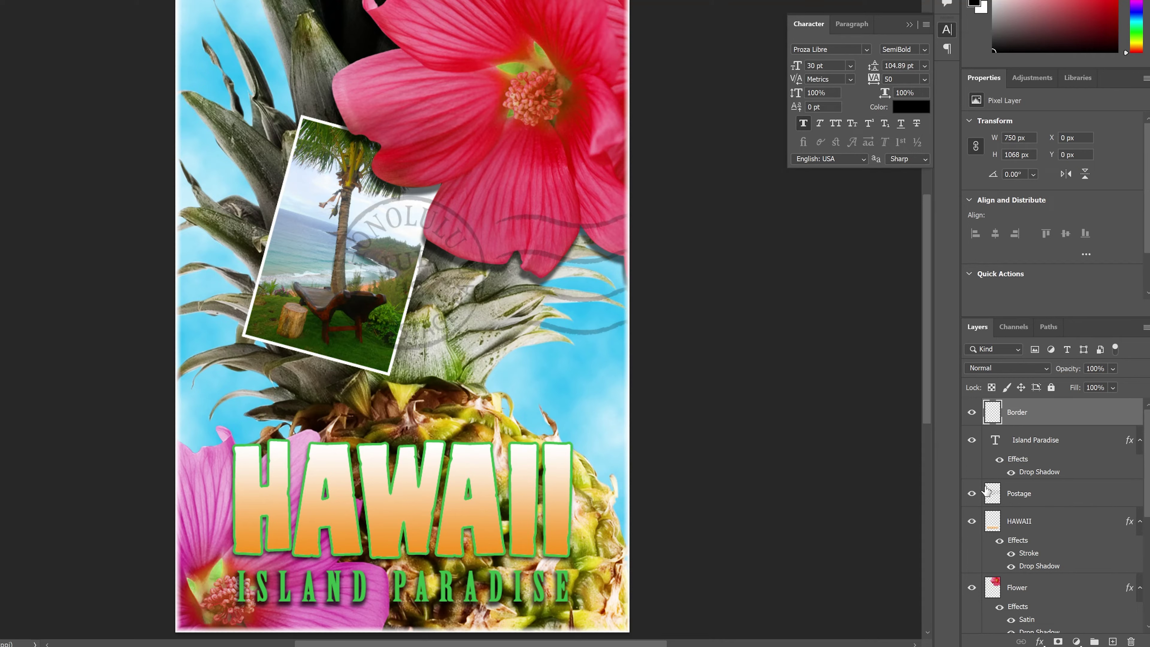
left_click(1004, 492)
left_click(1003, 527)
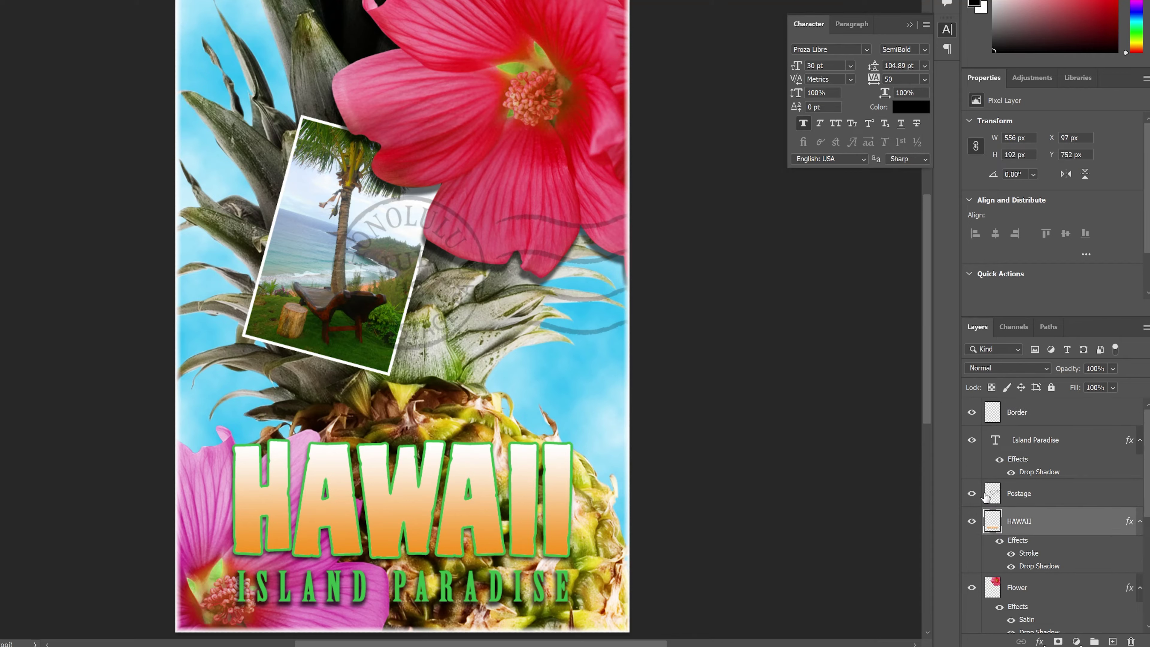
left_click(971, 412)
left_click(970, 412)
left_click(972, 494)
left_click(972, 494)
left_click(972, 494)
left_click(972, 493)
- Compare the blending mode and opacity of the Postage and Border layers, and check Postage's effect by hiding and showing it
left_click(1000, 498)
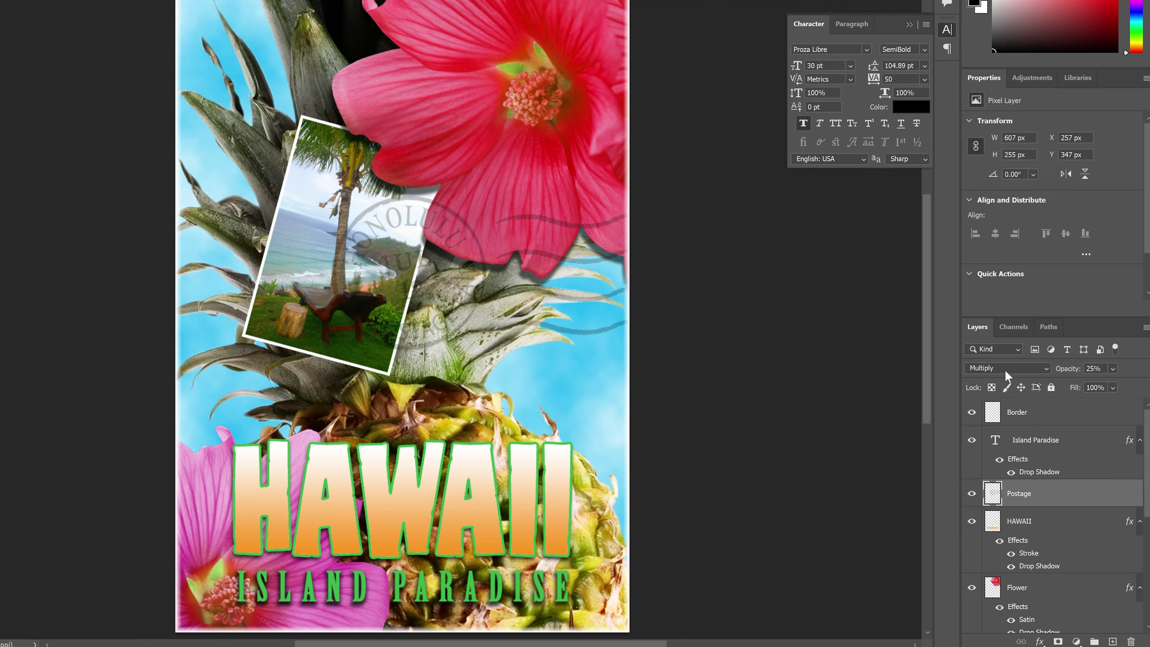
left_click(1016, 413)
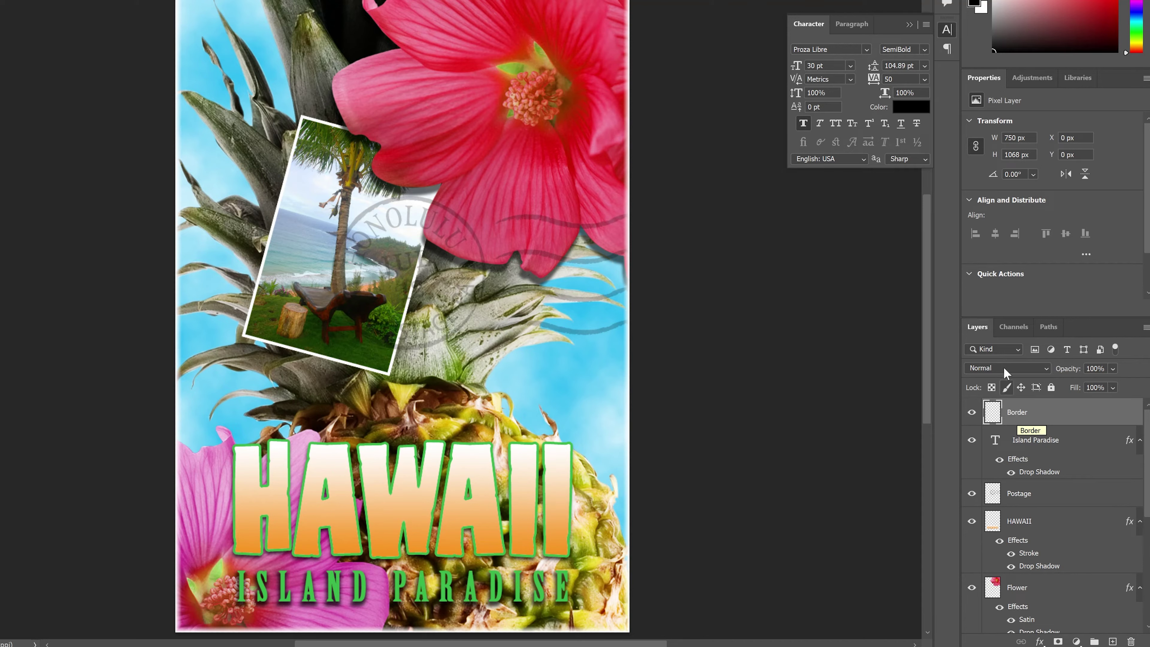
left_click(993, 494)
left_click(971, 493)
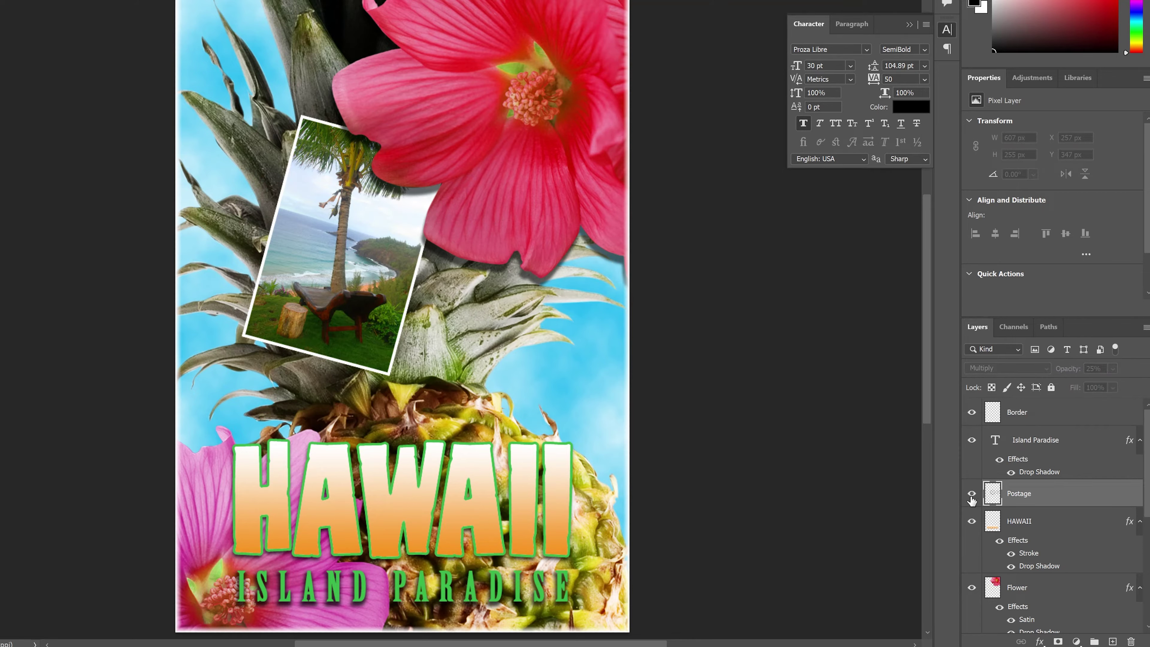
left_click(971, 493)
- Set the Postage layer to Normal blending mode and 100% opacity, and check it by hiding and showing the layer
left_click(1002, 365)
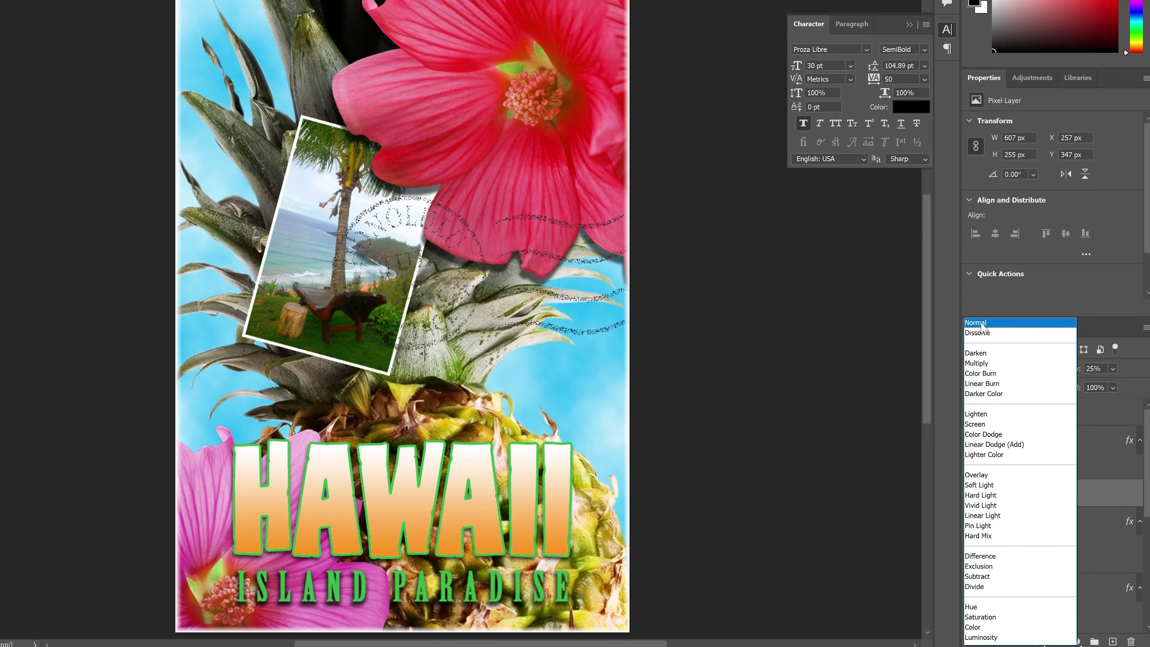
left_click(989, 320)
left_click(1004, 369)
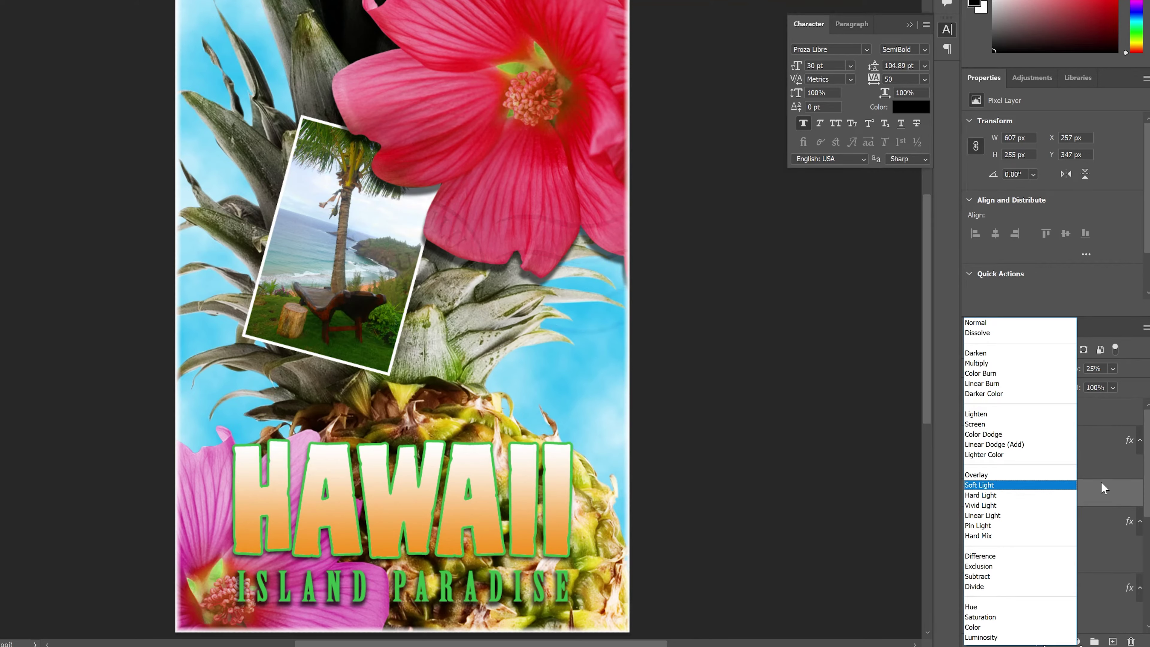
left_click(1116, 483)
left_click(1113, 369)
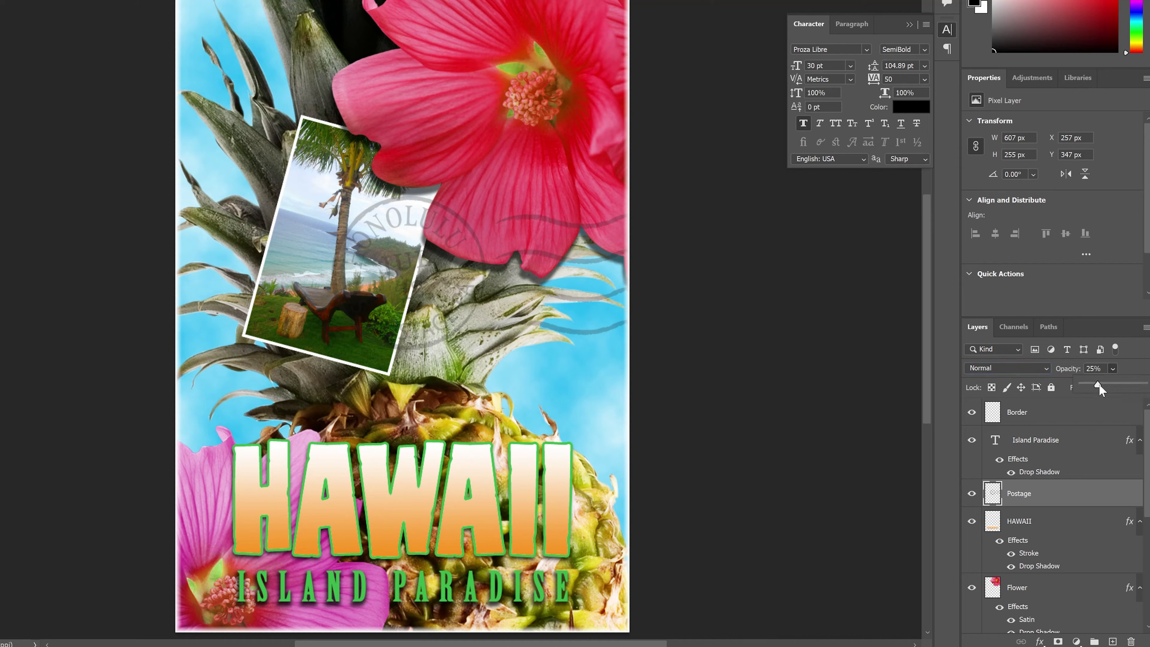
left_click_drag(1098, 385, 1148, 391)
left_click(993, 497)
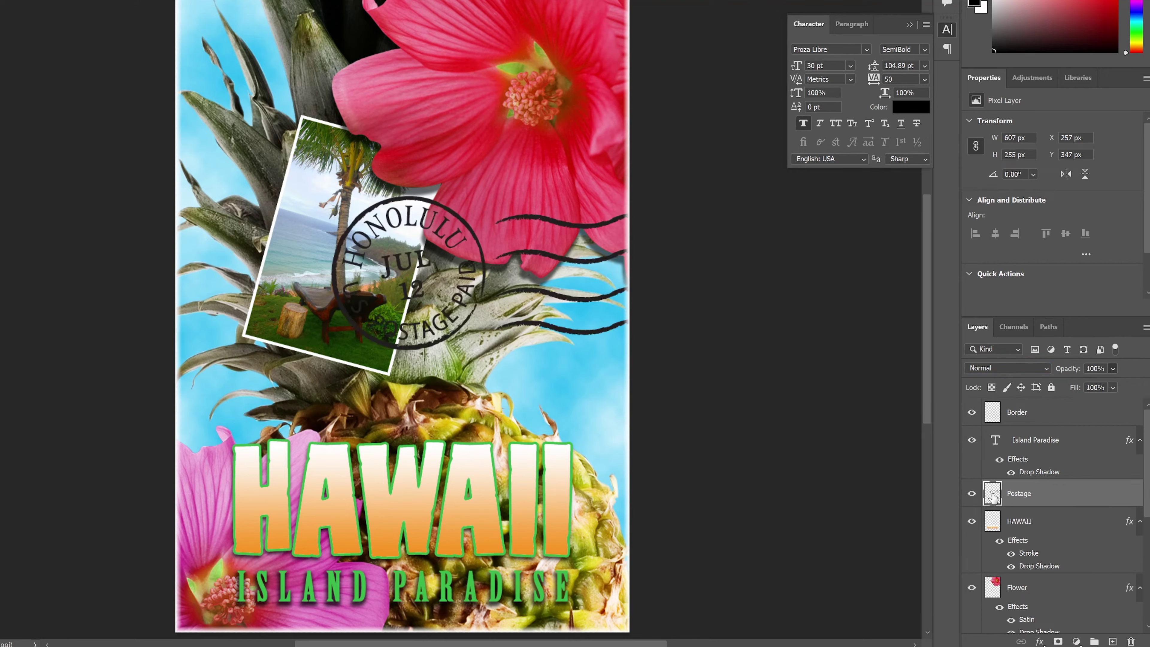
left_click(972, 495)
left_click(972, 495)
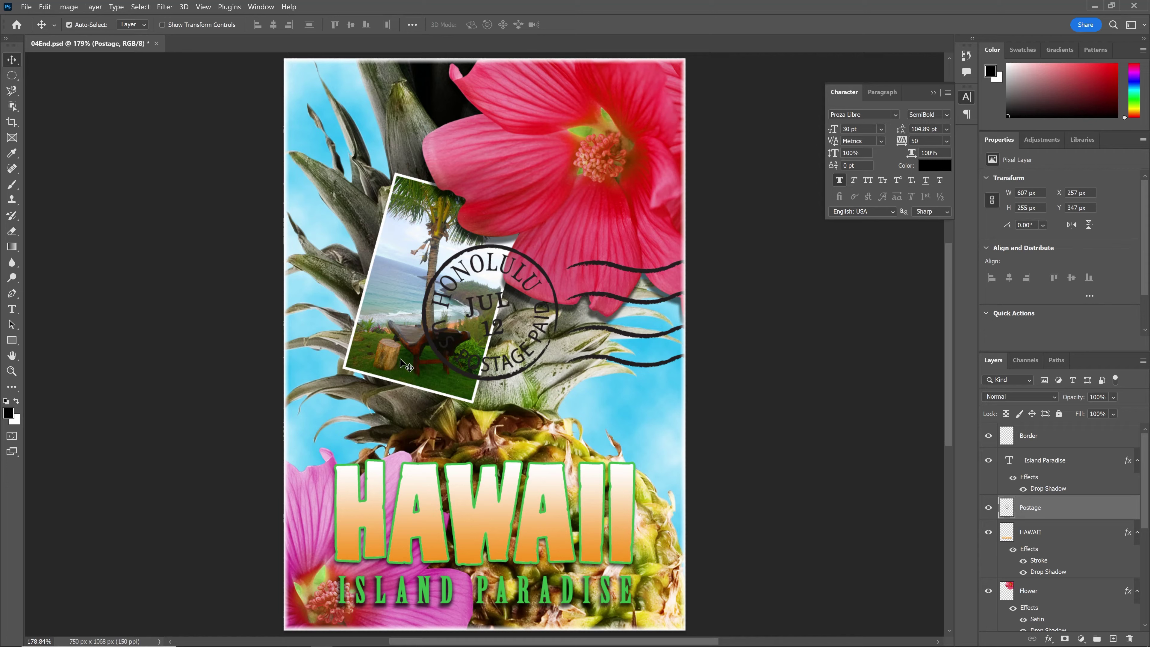
- Open 04Start.psd from Adobe Bridge and save it as 04Working.psd in the Lesson04 folder with Maximize Compatibility on
key("alt+Tab")
left_click(360, 186)
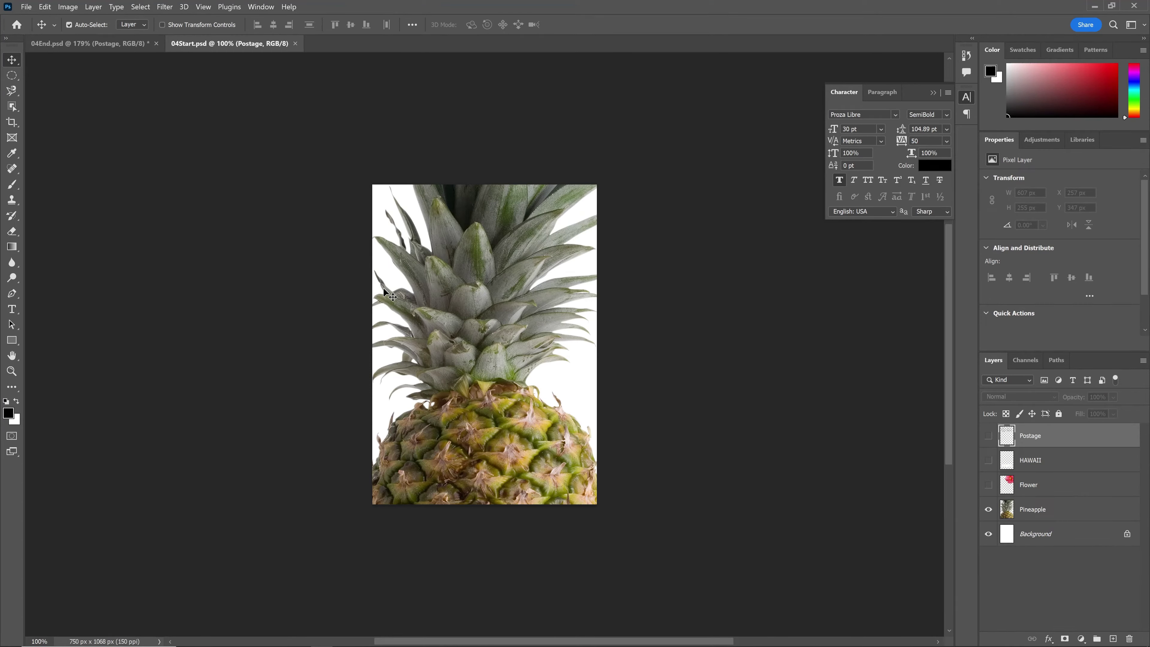
left_click(27, 7)
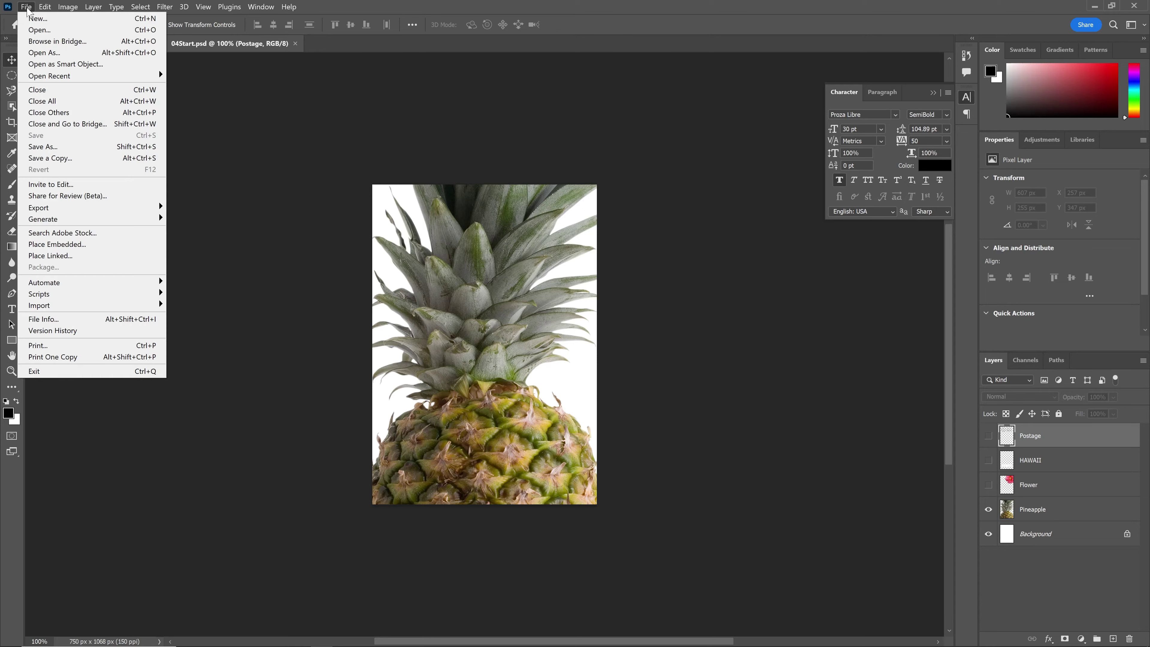
left_click(67, 147)
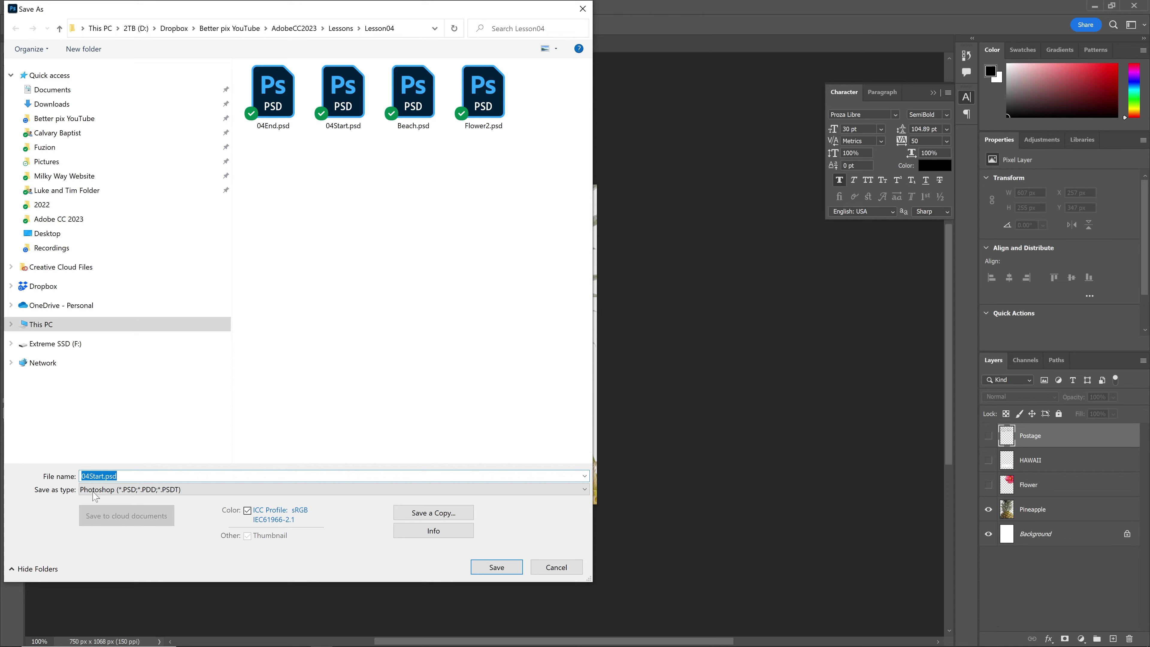
left_click(110, 474)
key("BackSpace")
key("BackSpace")
key("BackSpace")
key("BackSpace")
key("BackSpace")
type("Working")
left_click(502, 569)
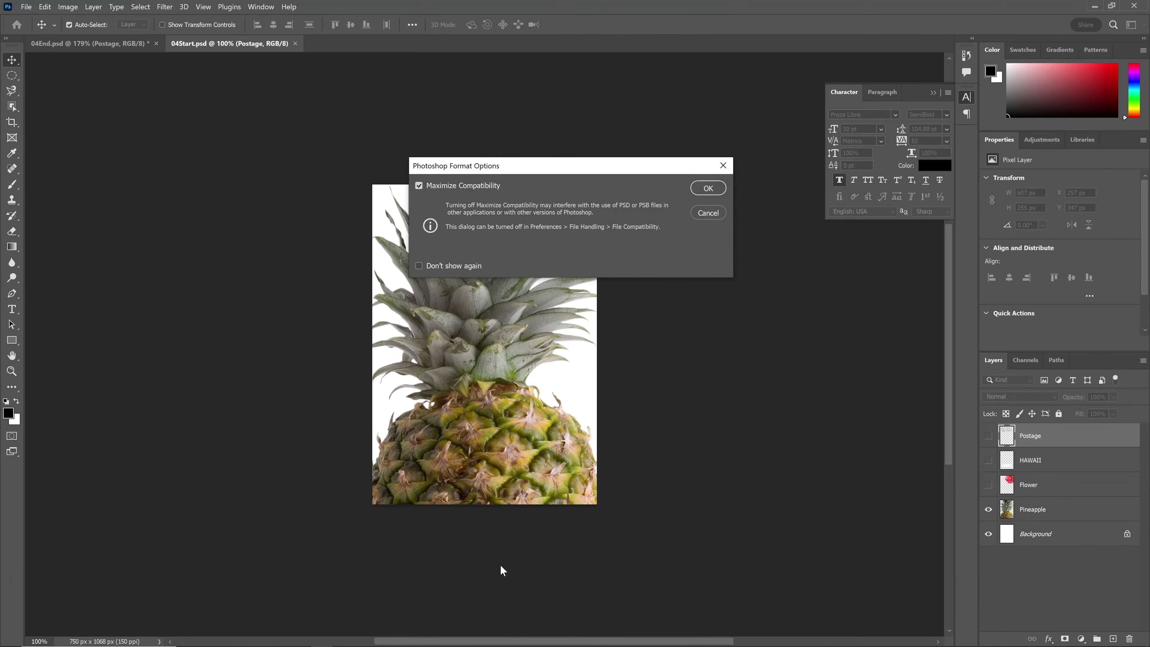
left_click(708, 188)
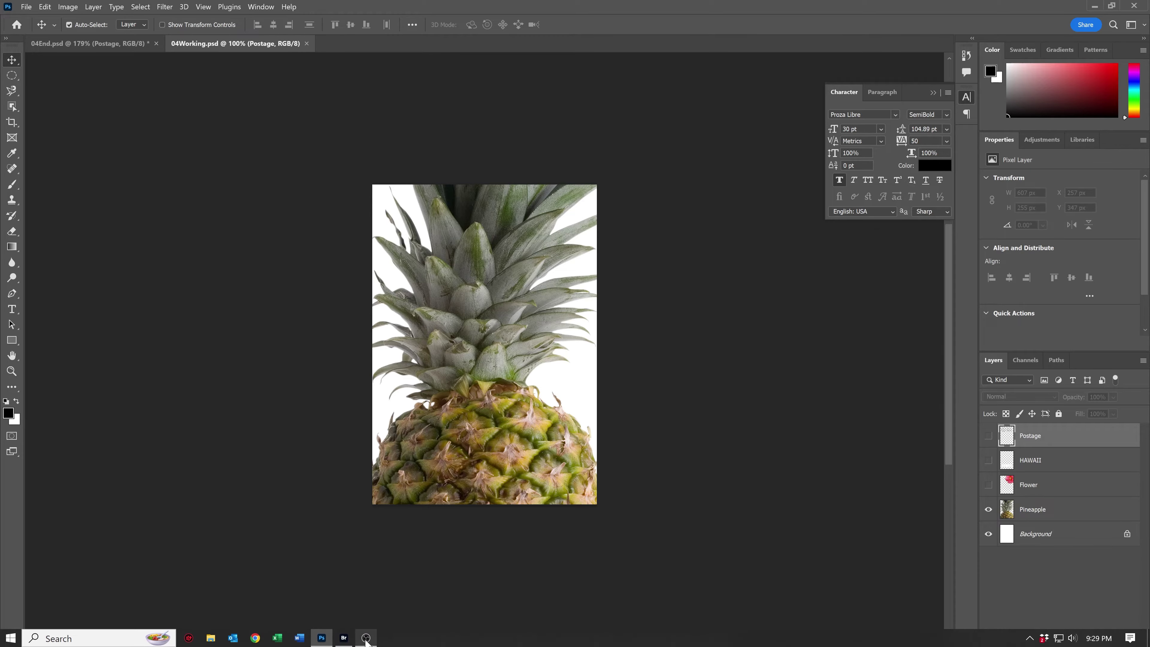
- Switch to Adobe Bridge, check for 04Working.psd in the Lesson04 folder, and return to Photoshop
left_click(343, 637)
left_click(458, 203)
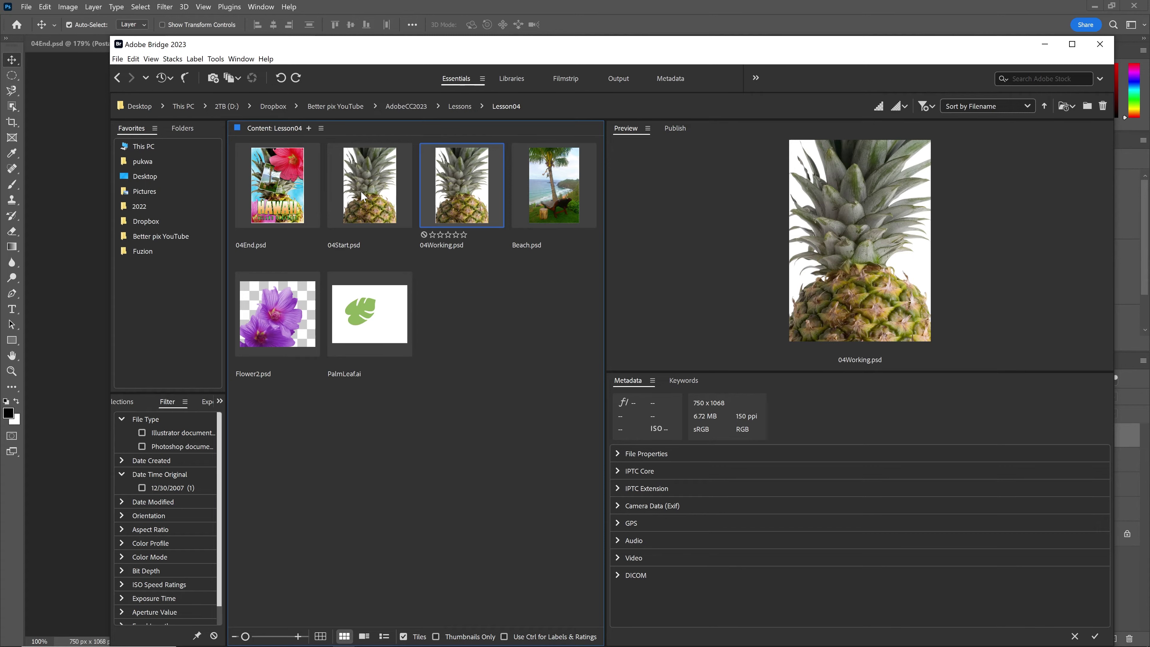
left_click(374, 7)
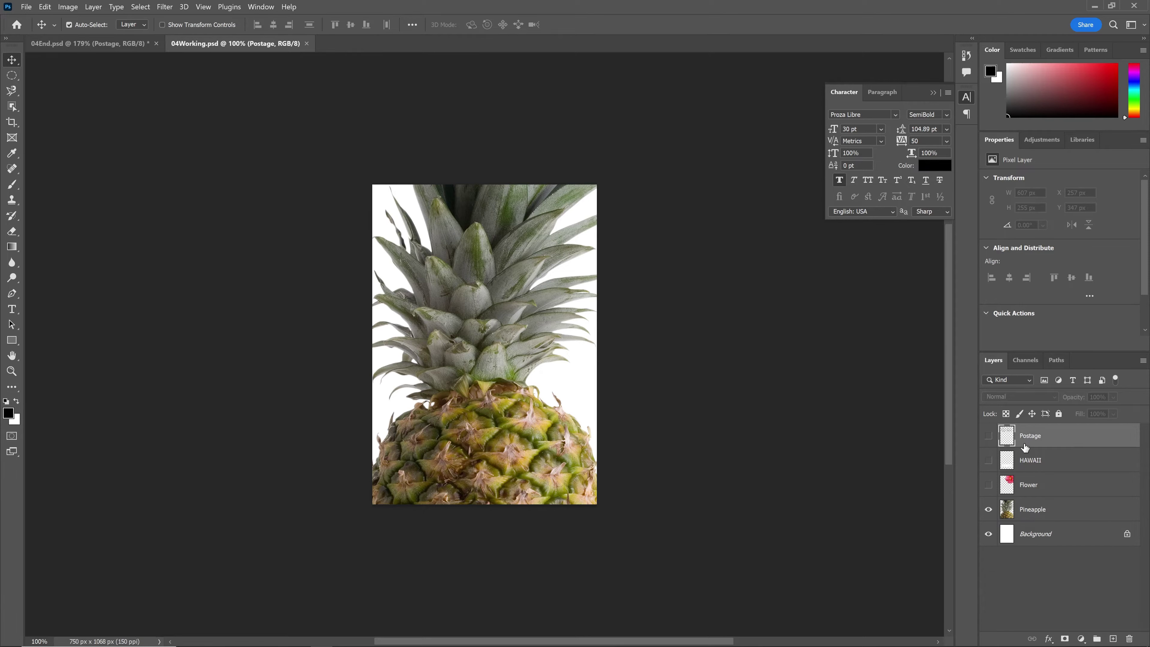
- Close the Layers panel and display it again
left_click(1021, 481)
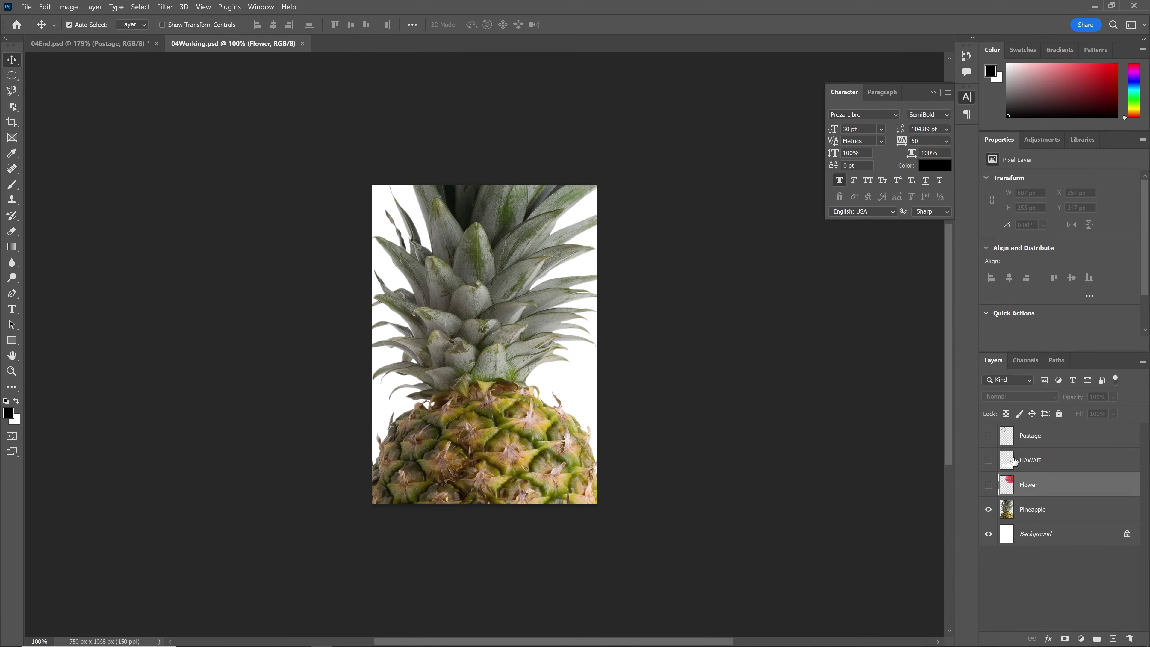
left_click(1014, 462)
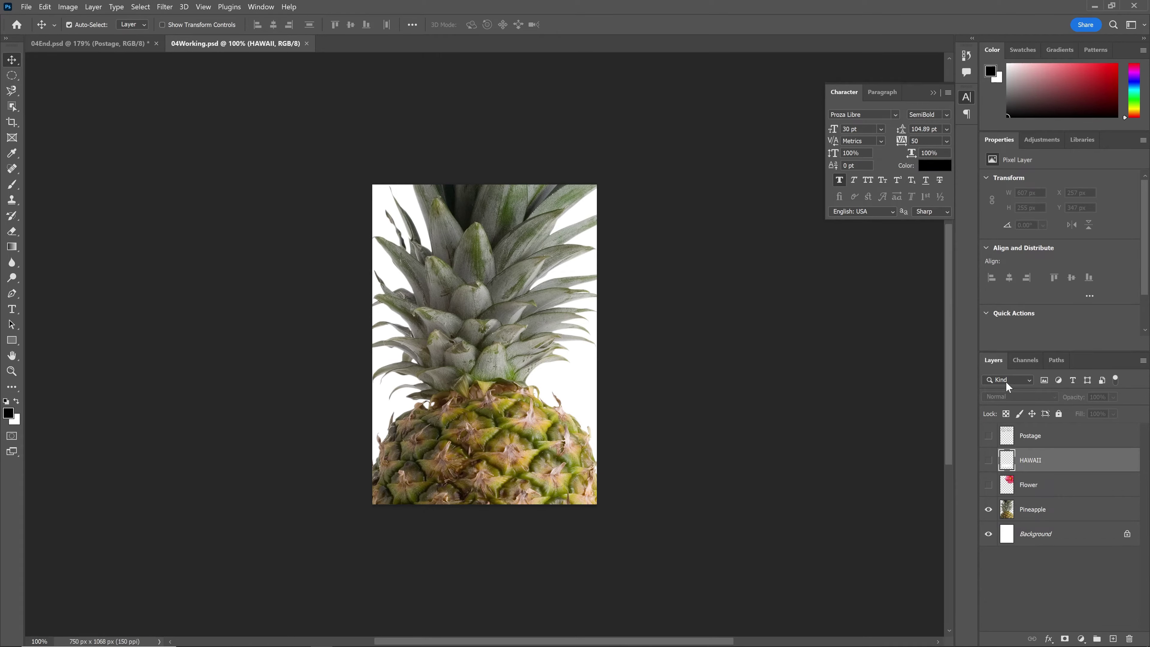
right_click(992, 361)
left_click(1032, 362)
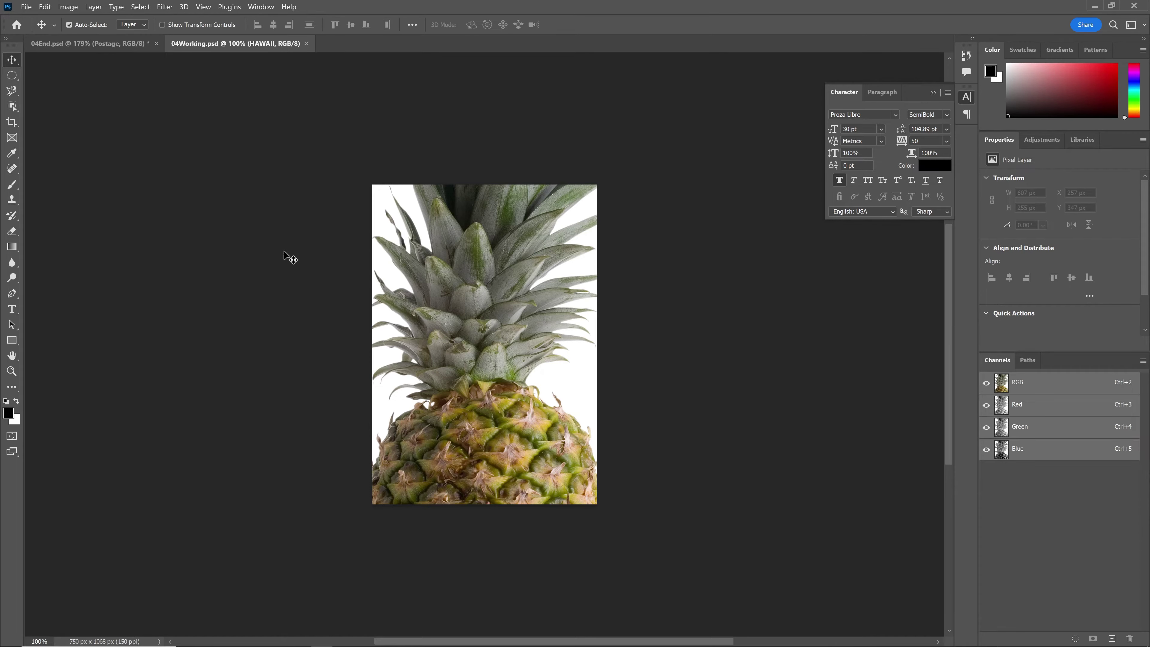
left_click(262, 6)
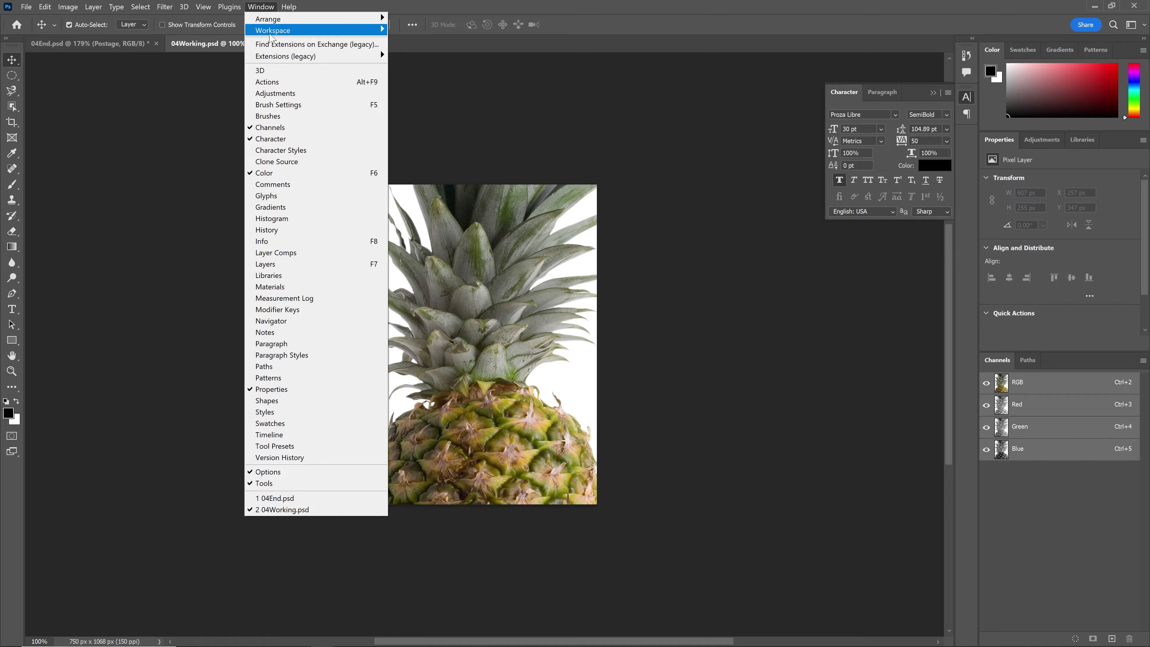
mouse_move(271, 33)
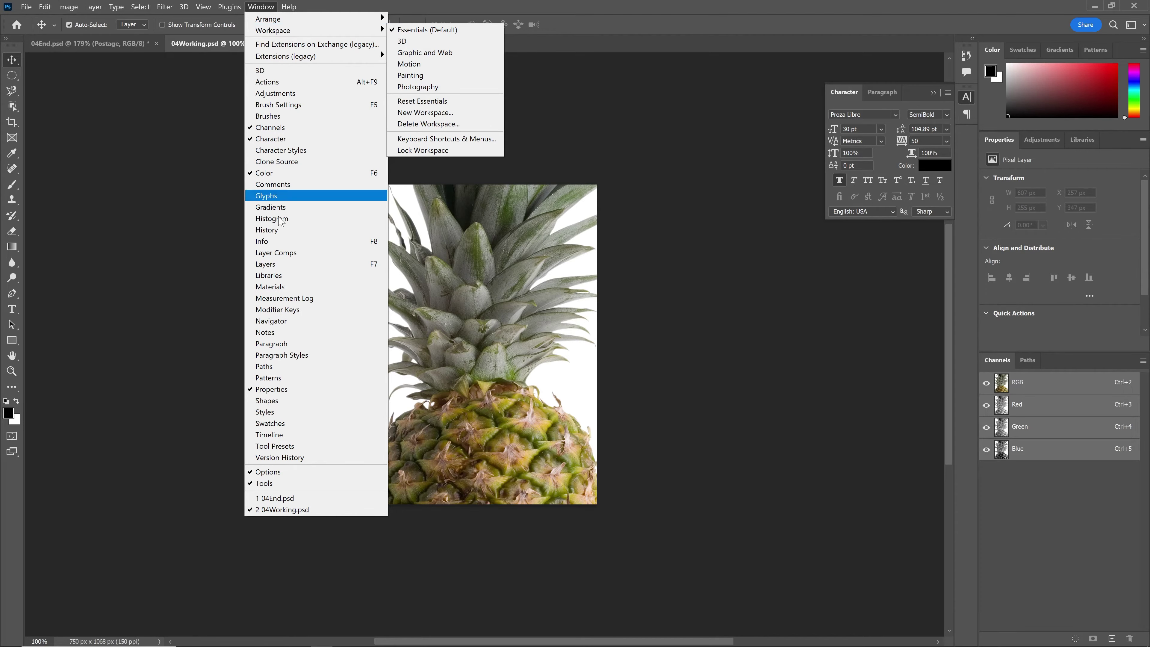
left_click(284, 266)
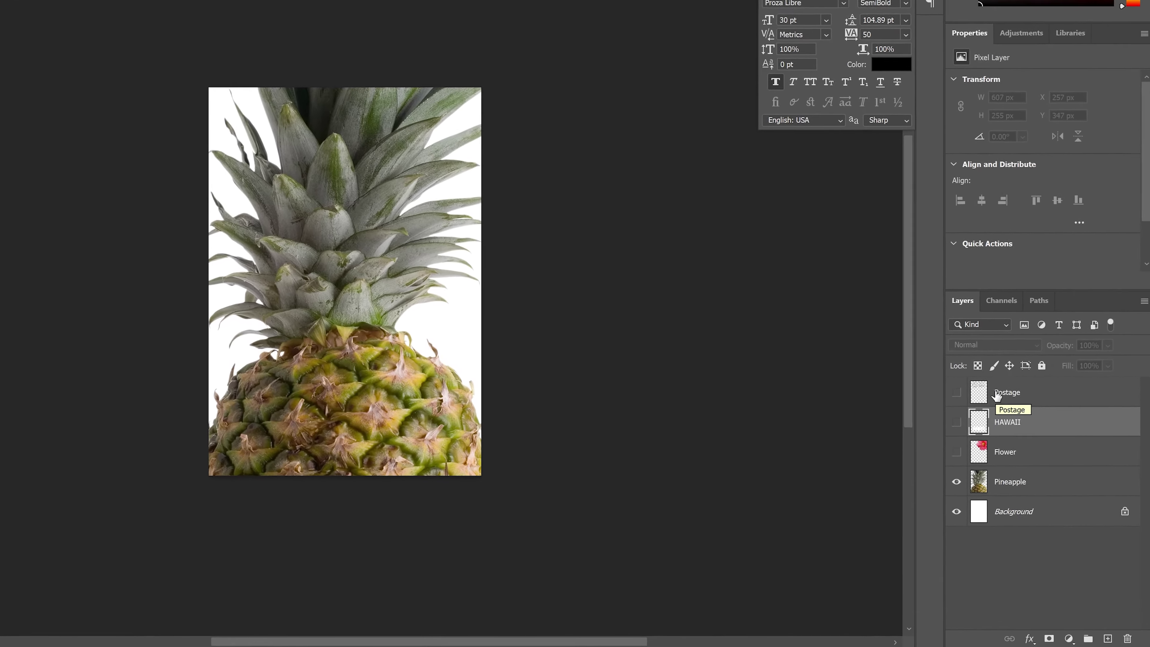
- Go through the layers of 04Working.psd down to the Pineapple layer
left_click(1046, 434)
left_click(984, 400)
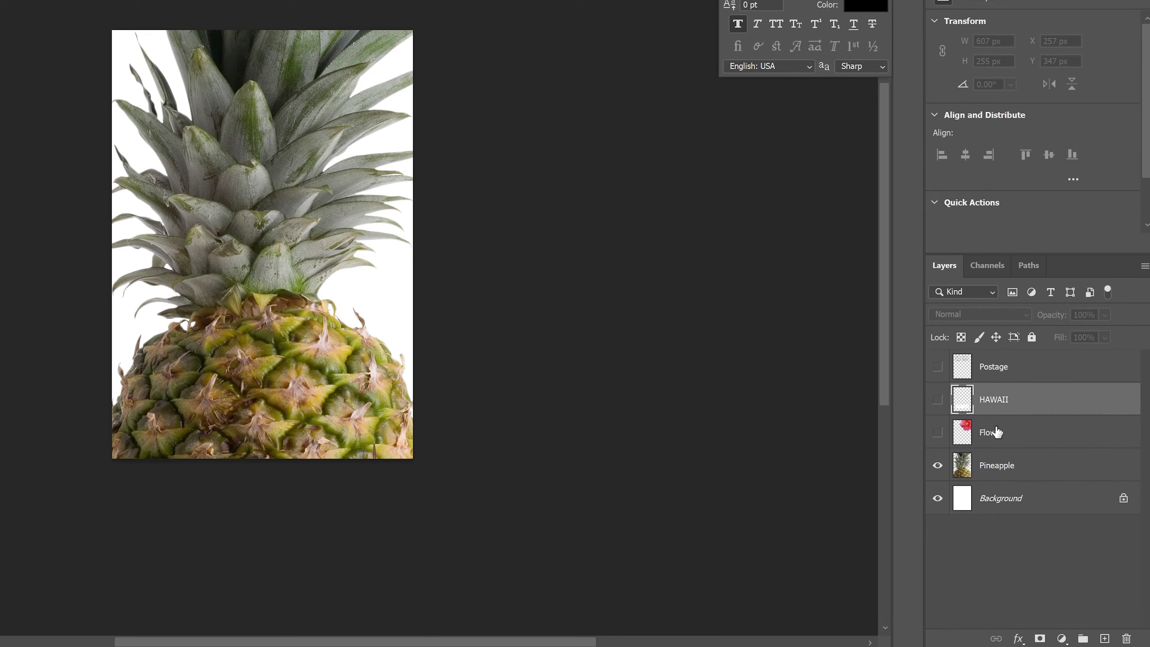
left_click(996, 433)
left_click(998, 470)
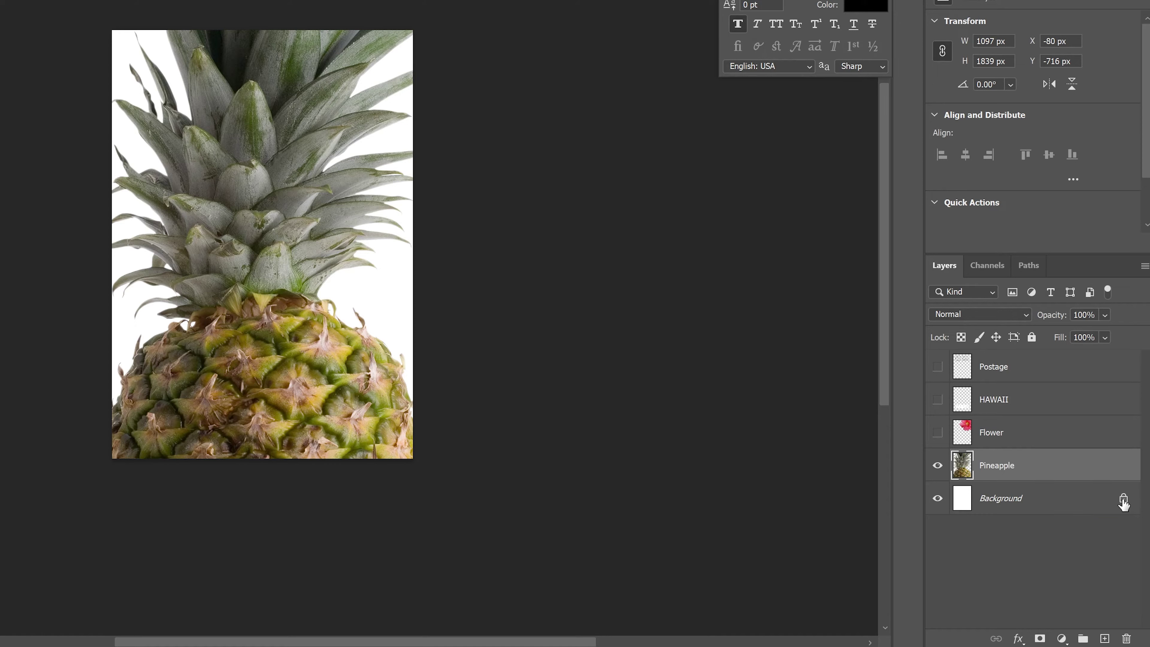
- Toggle the Background layer's visibility to compare the pineapple on white with the transparency behind it
left_click(935, 498)
left_click(935, 498)
left_click(933, 498)
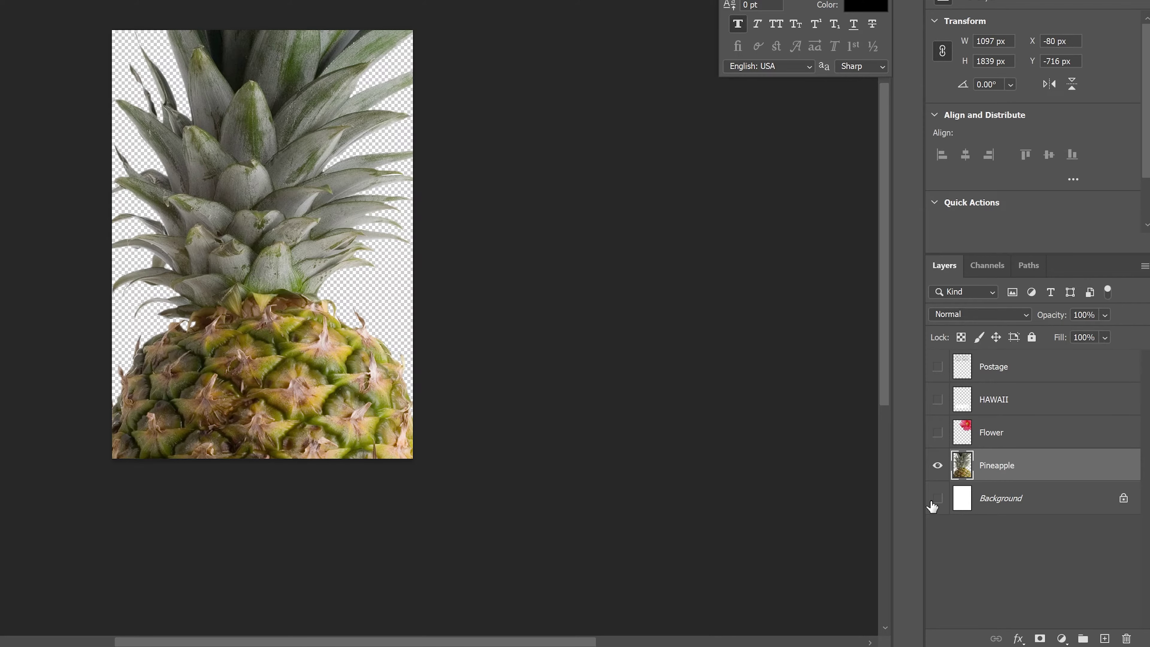
left_click(933, 498)
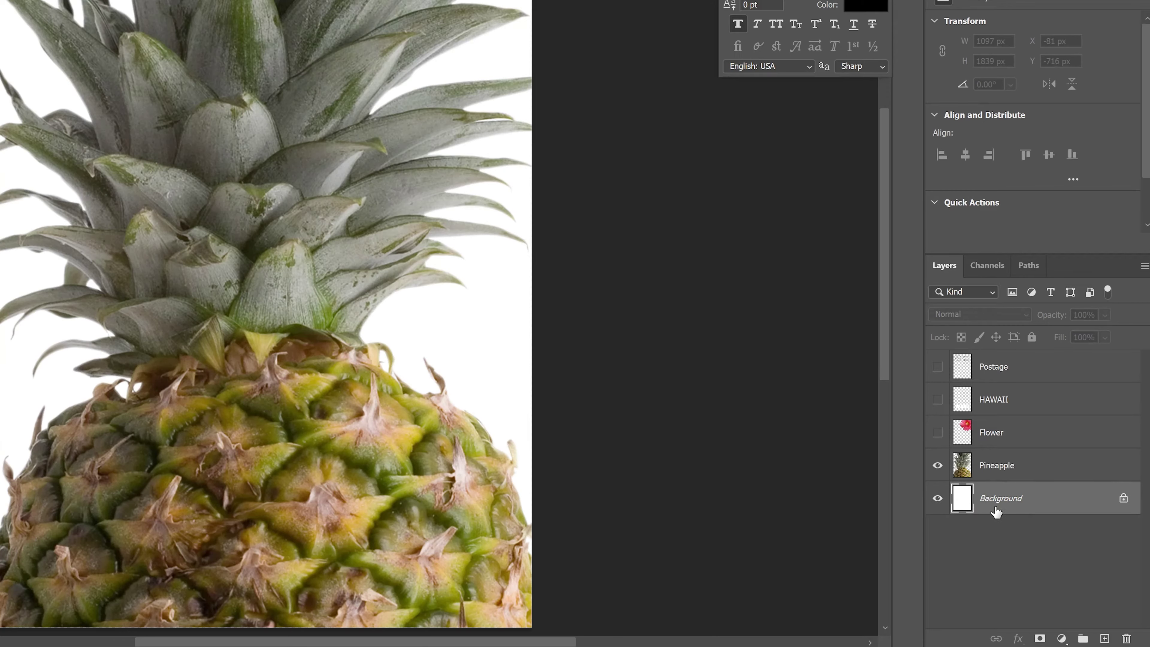
left_click(936, 500)
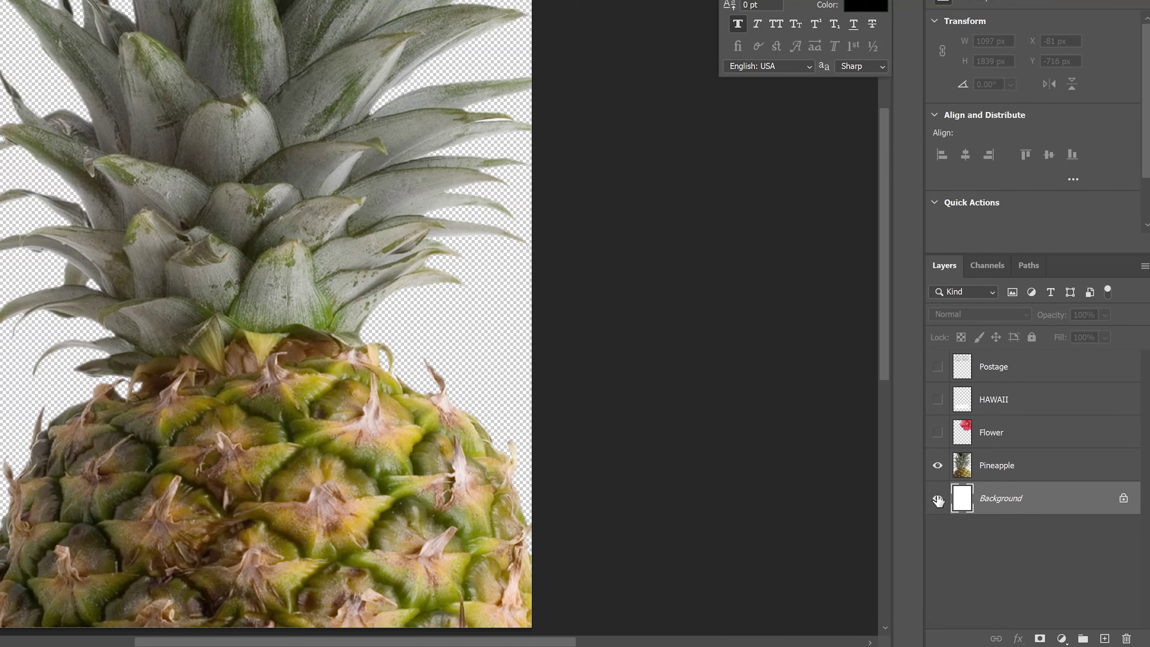
left_click(937, 499)
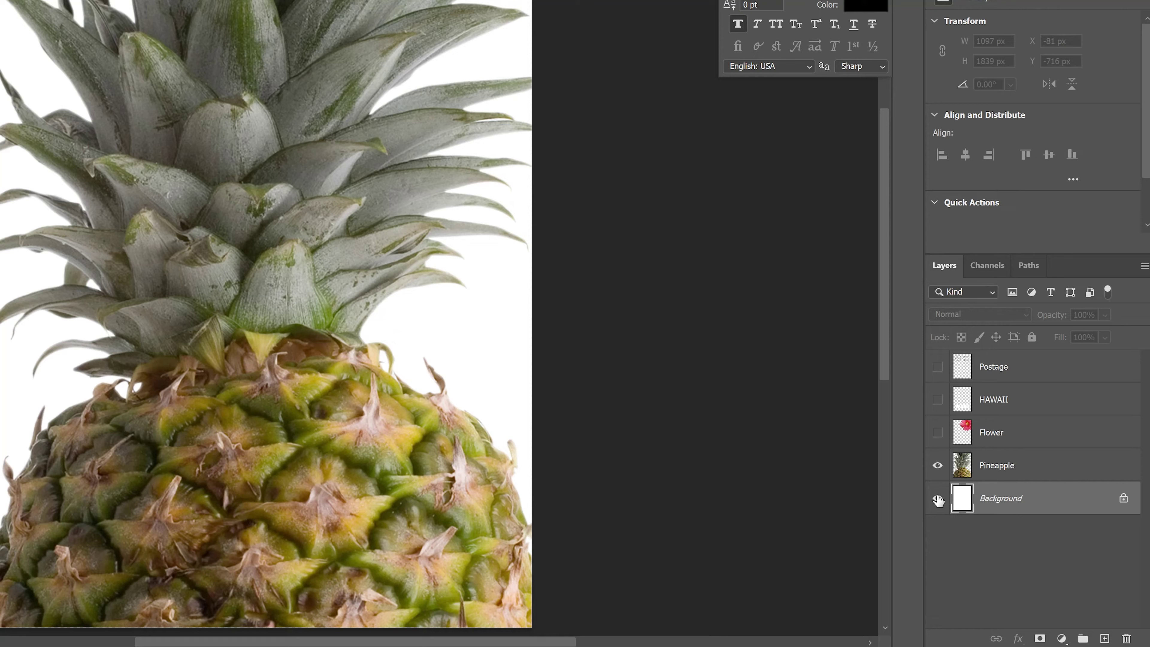
left_click(937, 500)
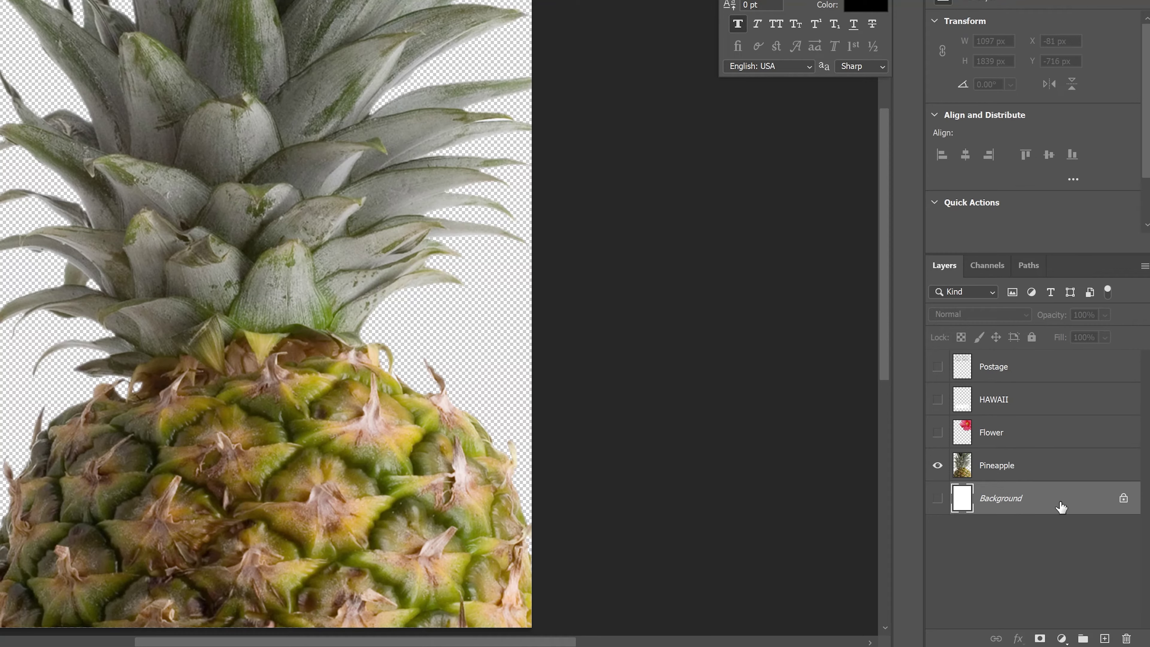
left_click(937, 498)
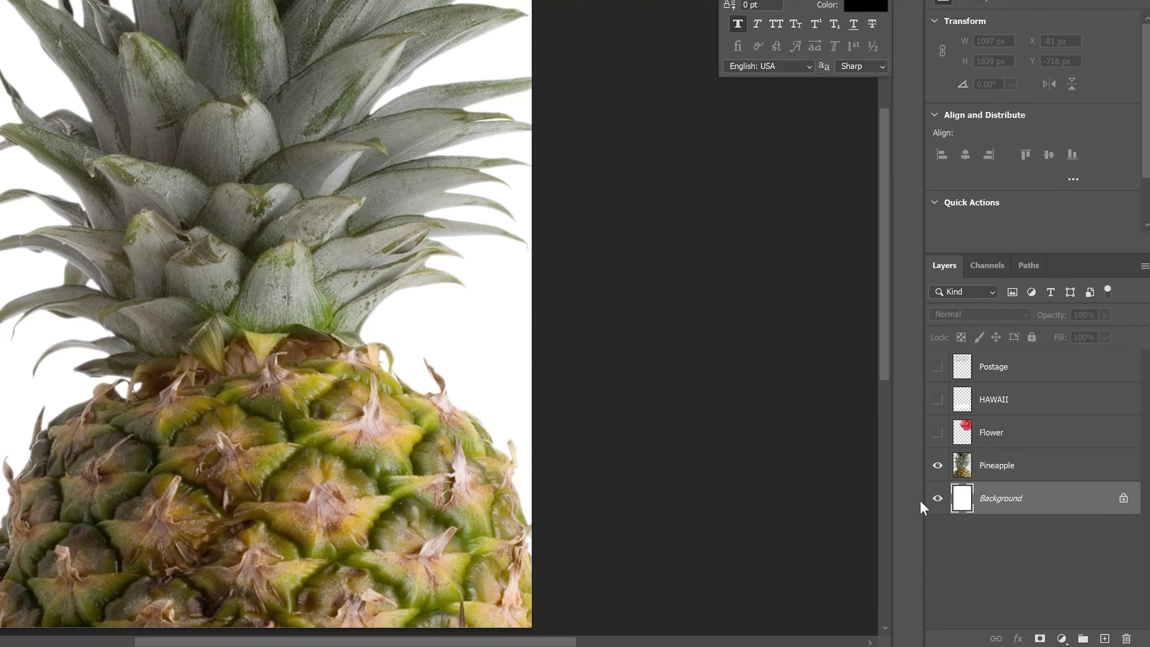
- Hide and show the Background and Pineapple layers to see what each contributes to the image
left_click(936, 500)
left_click(936, 501)
left_click(936, 466)
left_click(937, 467)
left_click(937, 468)
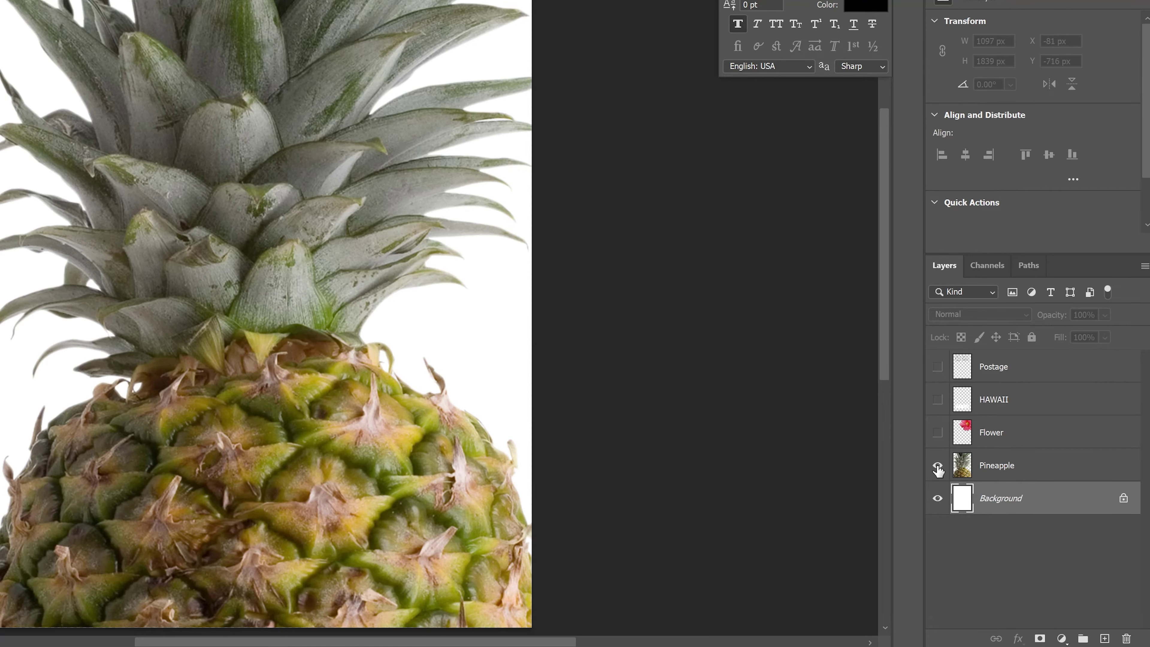
- Make the Flower layer visible, and preview the HAWAII and Postage layers, leaving both hidden
left_click(936, 434)
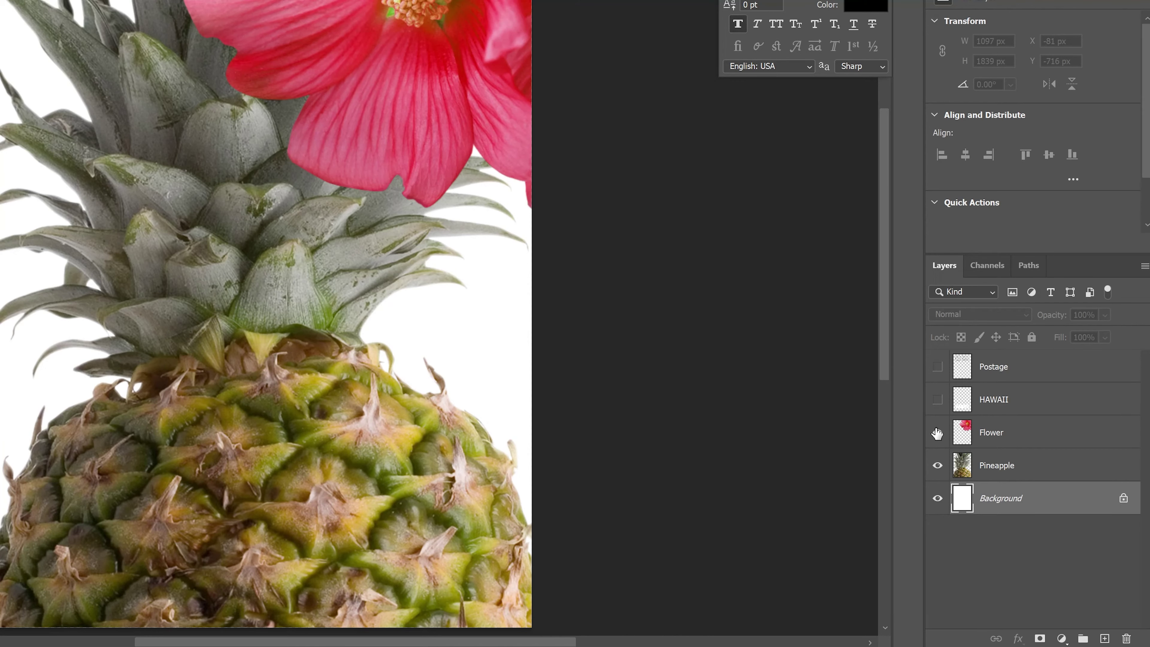
left_click(934, 401)
left_click(934, 402)
left_click(936, 372)
left_click(936, 372)
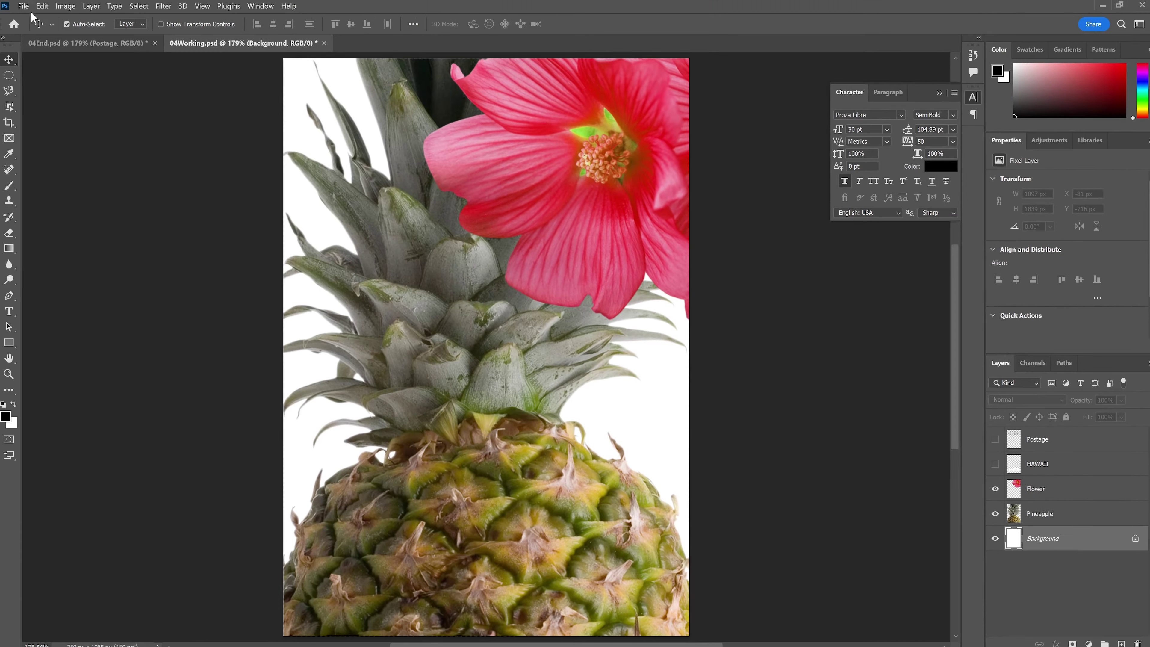
- Open Beach.psd from the Lesson04 folder
left_click(22, 6)
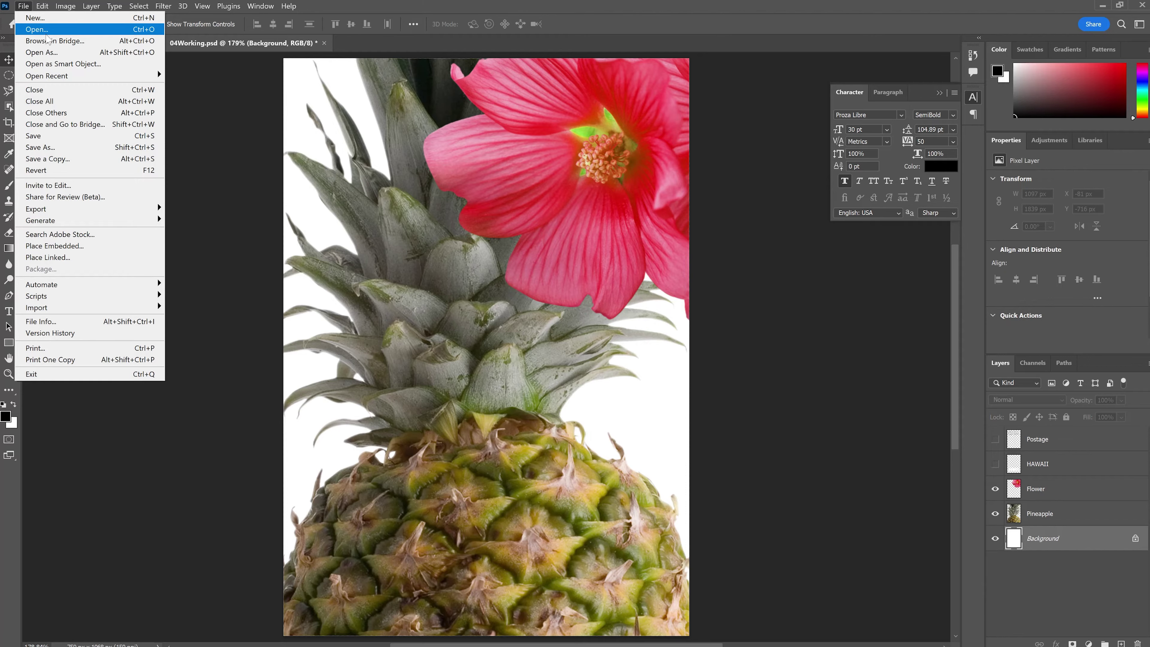
left_click(47, 31)
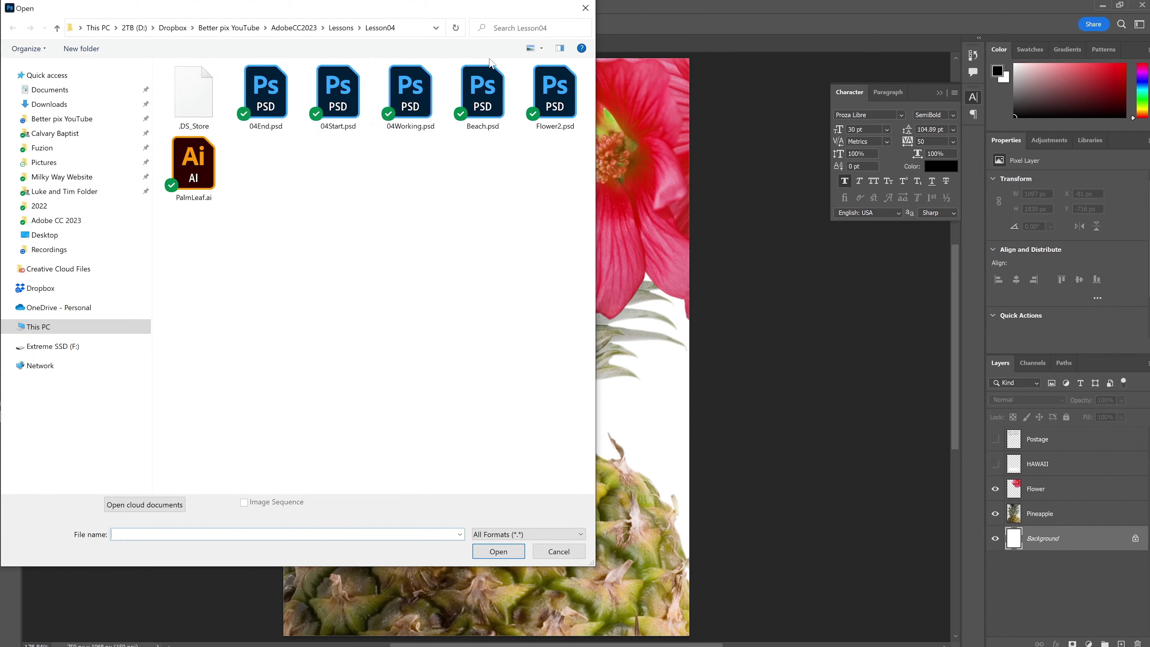
double_click(482, 85)
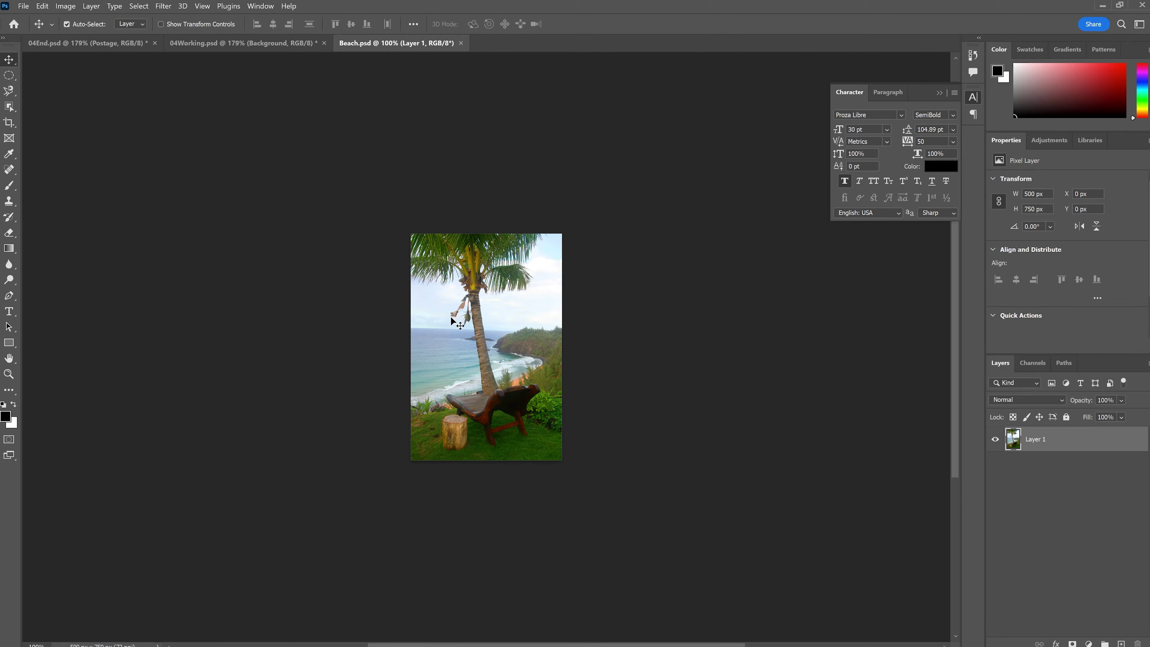
left_click_drag(460, 326, 403, 266)
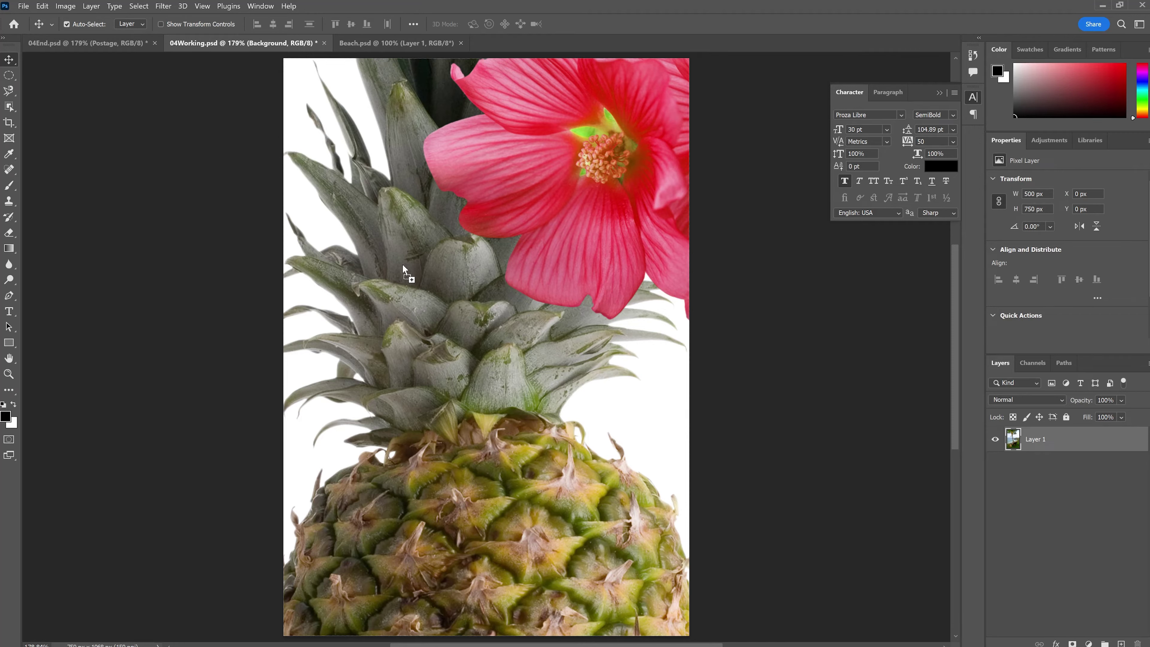
left_click_drag(402, 264, 400, 259)
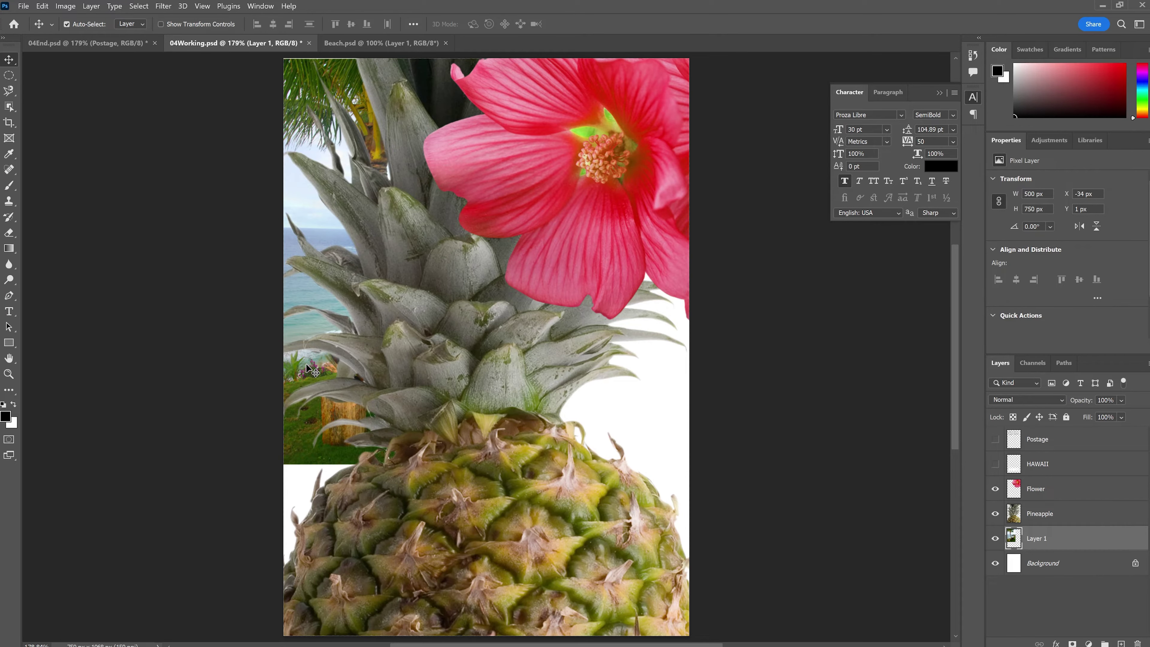
key("Delete")
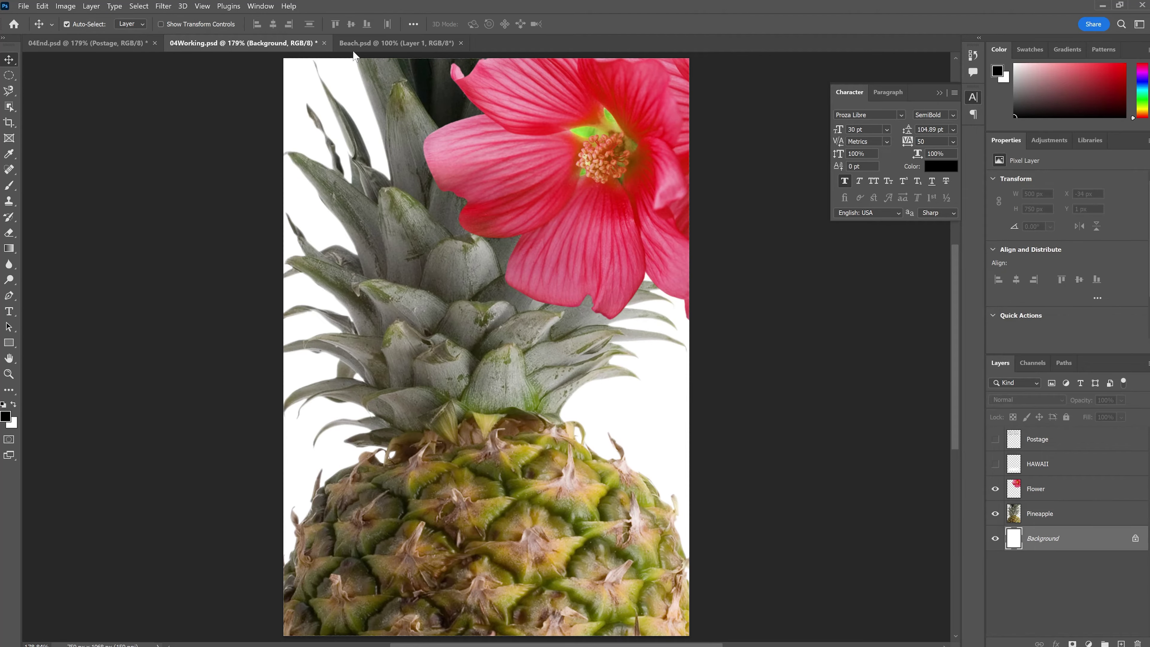
- Copy the beach image centered into 04Working.psd, and preview it atop the layer stack before returning it beneath the Pineapple layer
left_click(354, 50)
left_click_drag(489, 358, 482, 285)
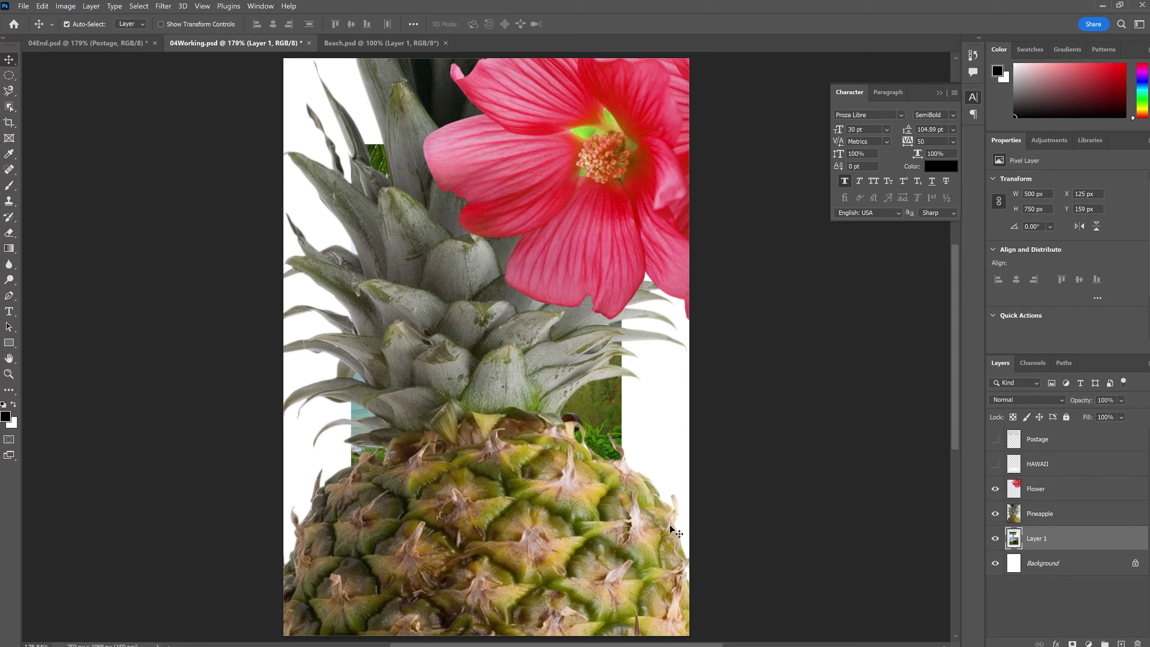
left_click_drag(1026, 544, 1038, 436)
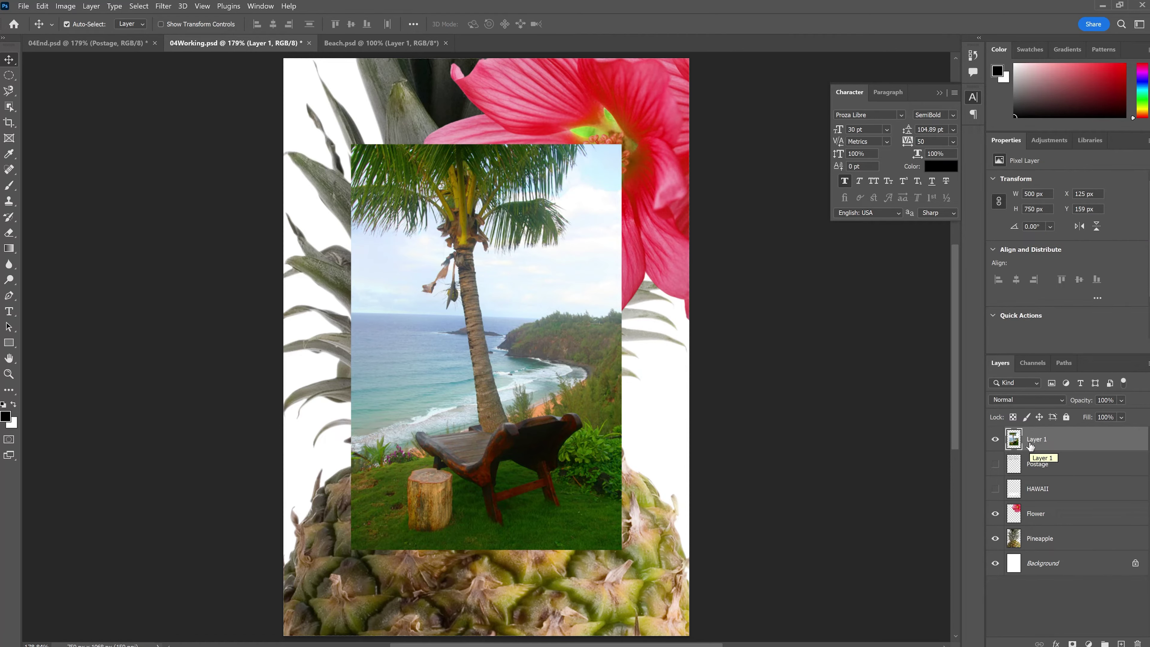
left_click_drag(1029, 446, 1037, 550)
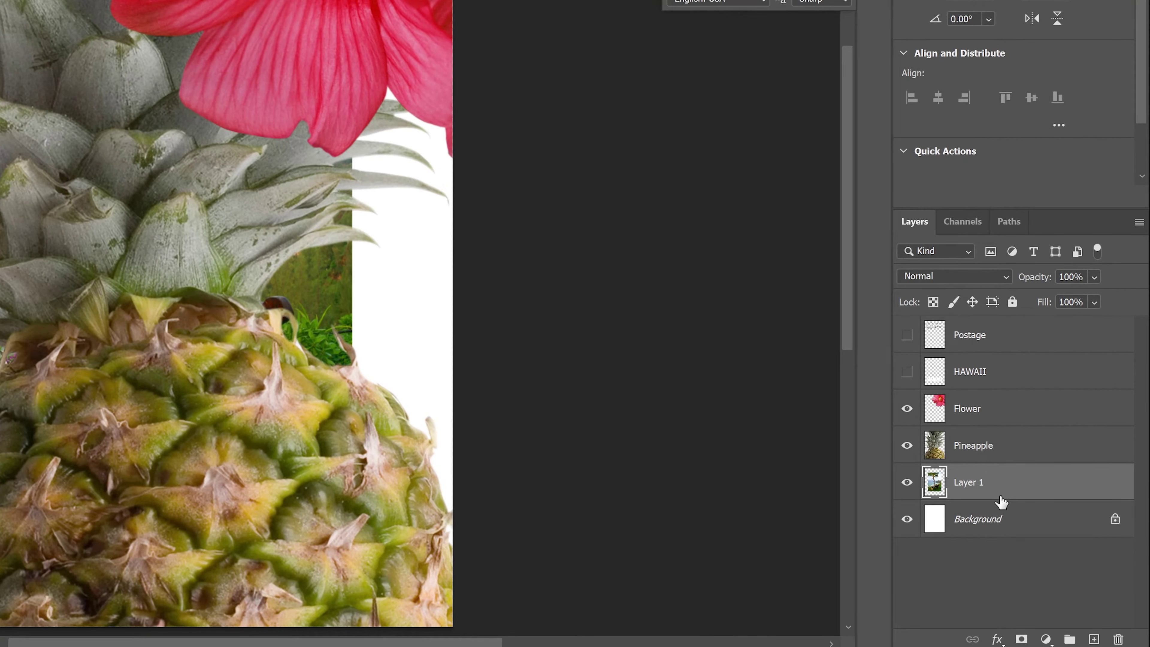
- Rename the beach image's layer to Beach and keep that layer selected
double_click(968, 483)
type("Beach")
left_click(999, 555)
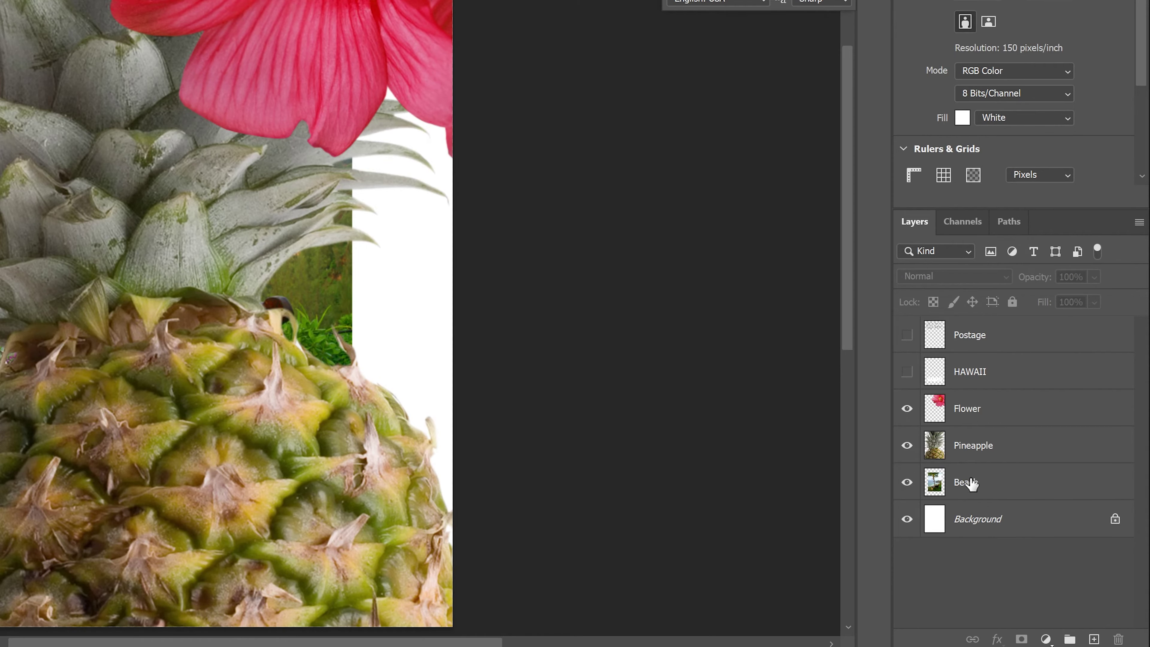
left_click(977, 489)
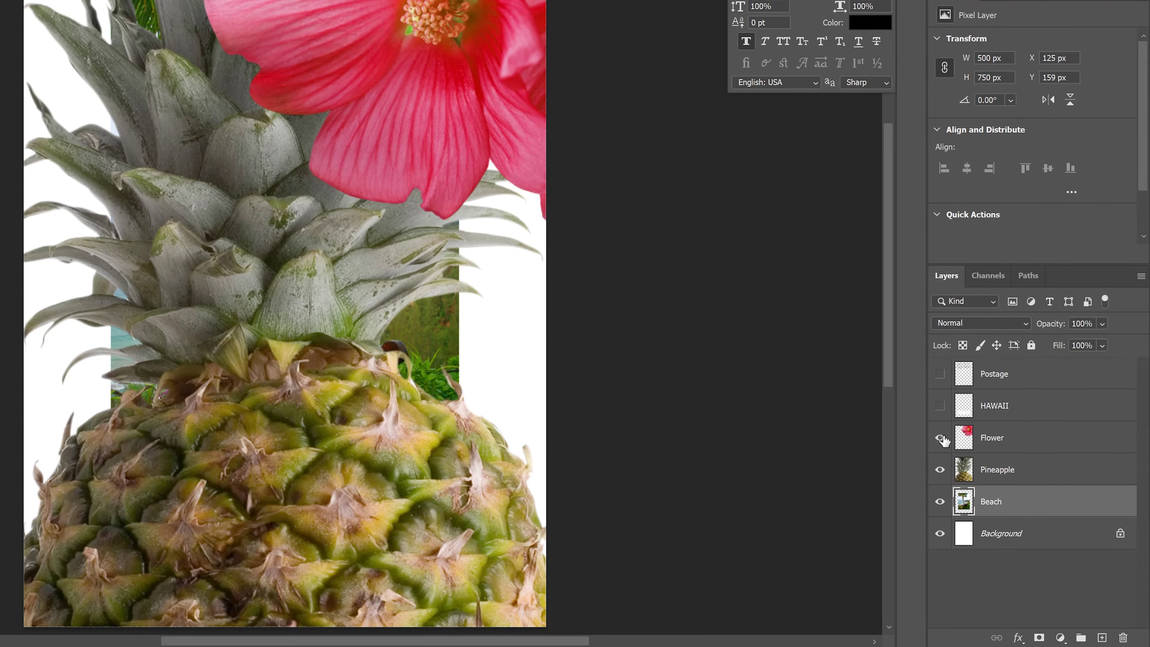
- Hide and show the Flower and Pineapple layers to see how they cover the beach image
left_click(940, 437)
left_click(941, 470)
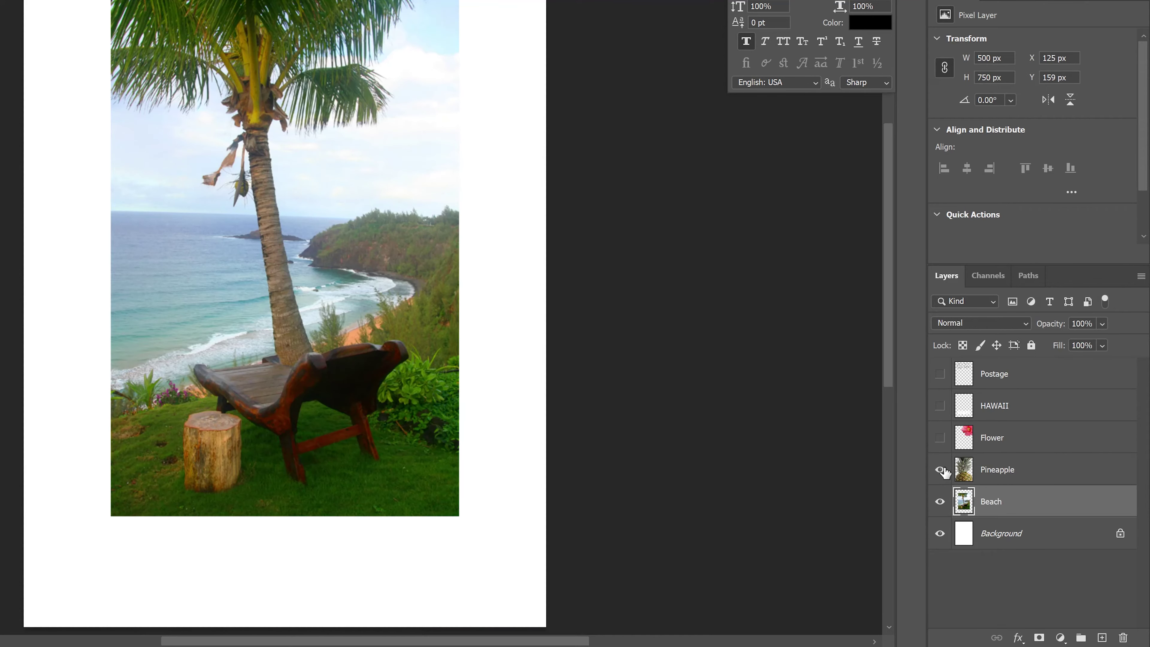
left_click(941, 469)
left_click(937, 440)
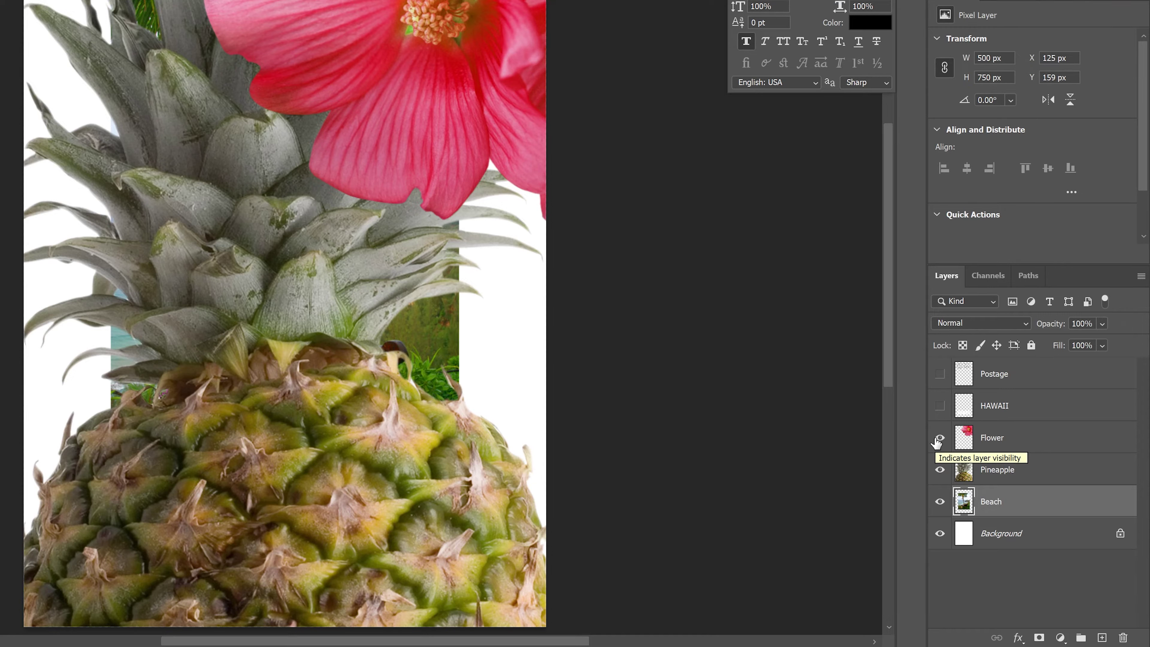
left_click(939, 438)
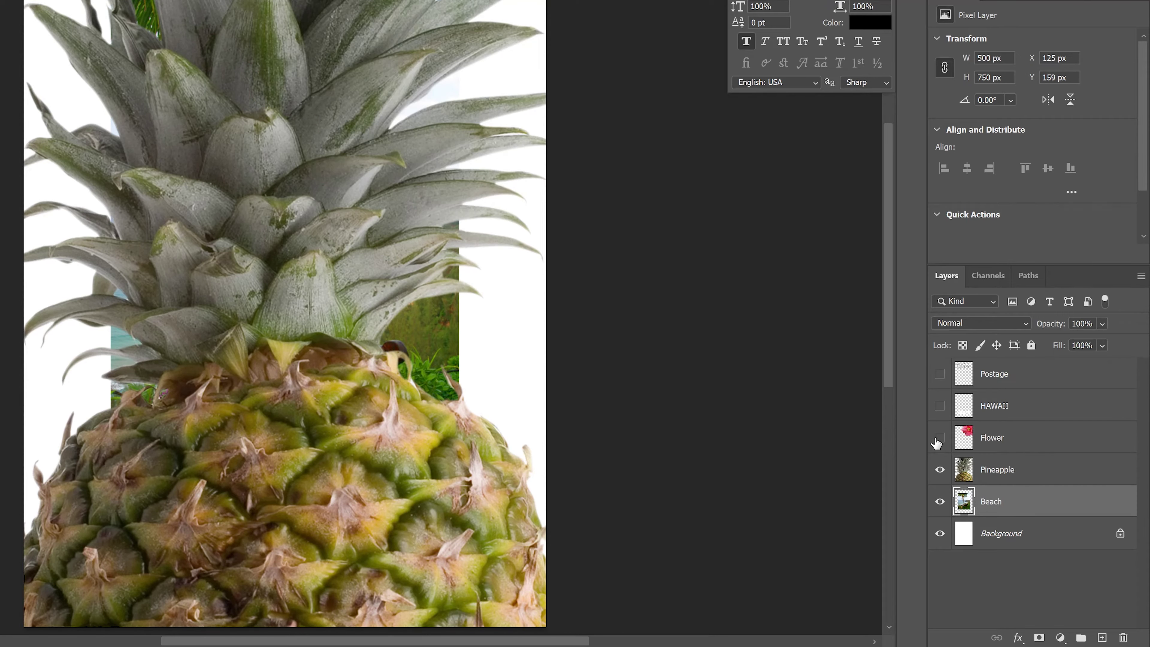
left_click(939, 438)
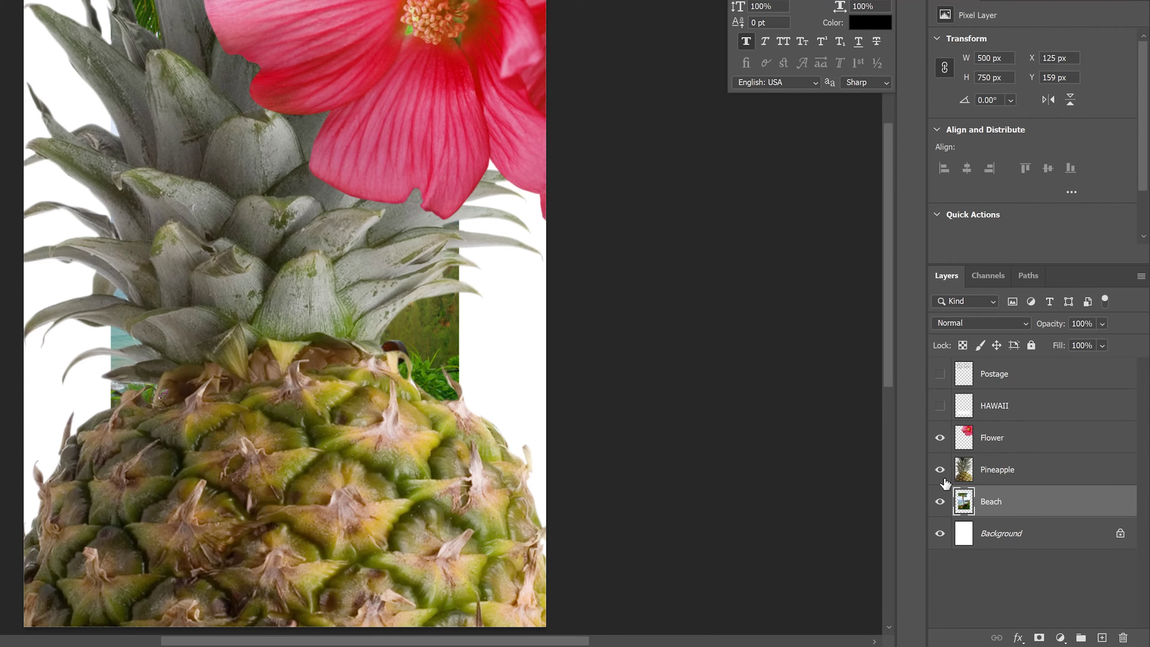
- Hide the Pineapple, Flower and Background layers one by one, leaving only the Beach layer visible
left_click(940, 470)
left_click(940, 437)
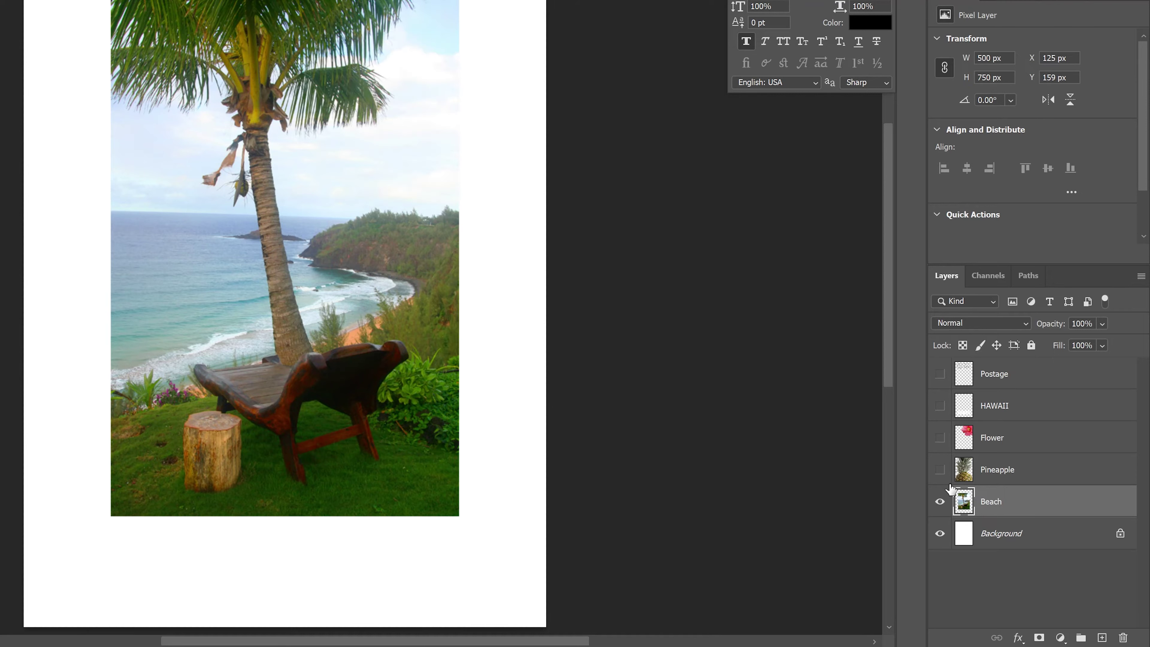
left_click(940, 533)
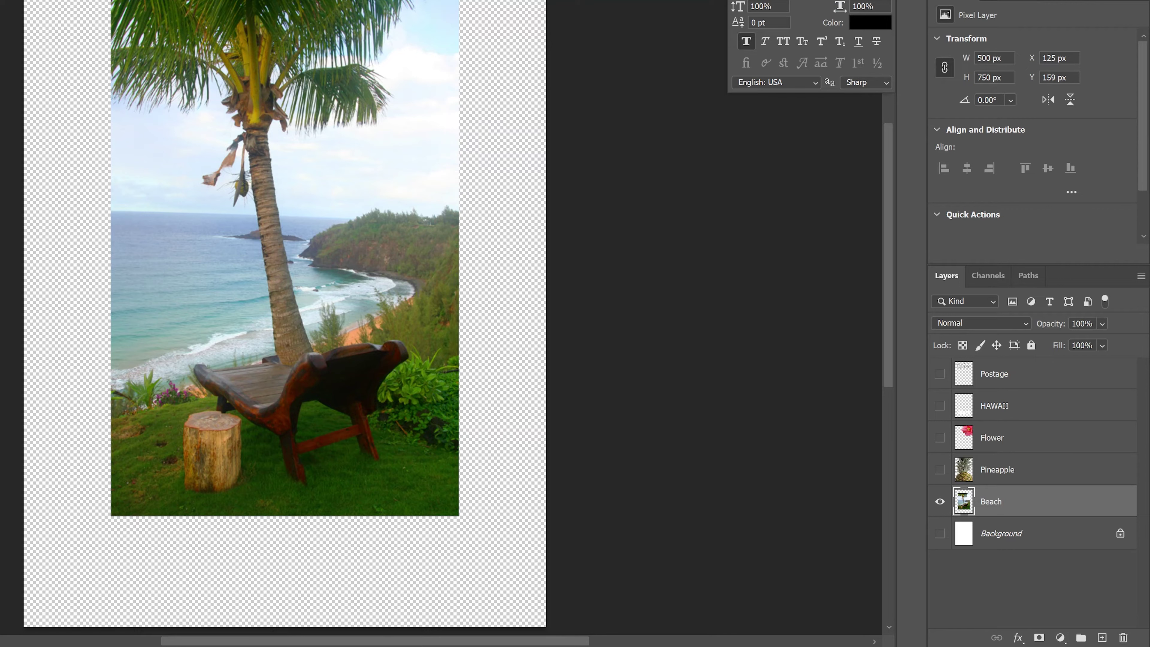
- Isolate the Beach layer by hiding all other layers at once, restore them, and isolate it again
mouse_move(75, 646)
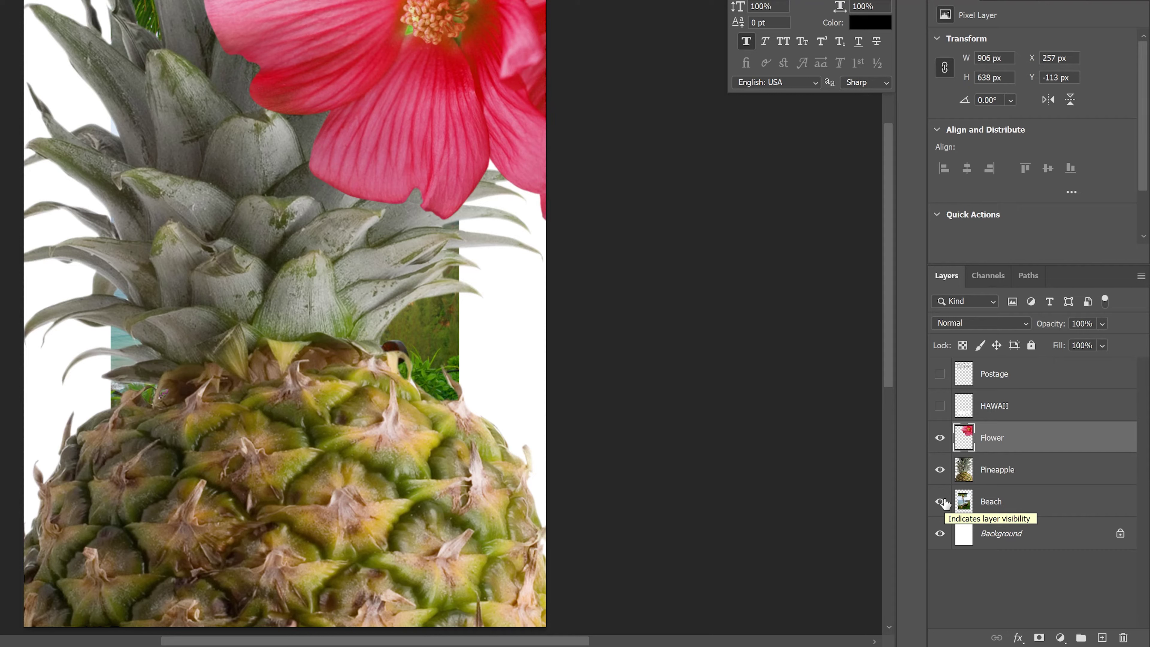
left_click(1033, 507)
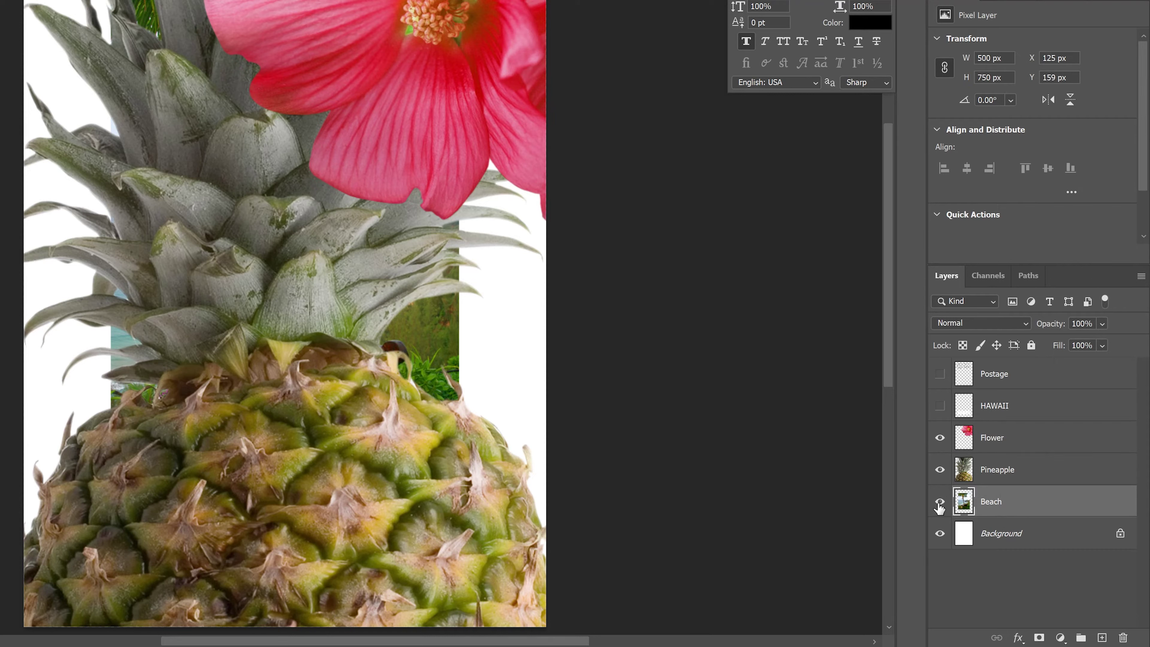
left_click(939, 501, "alt")
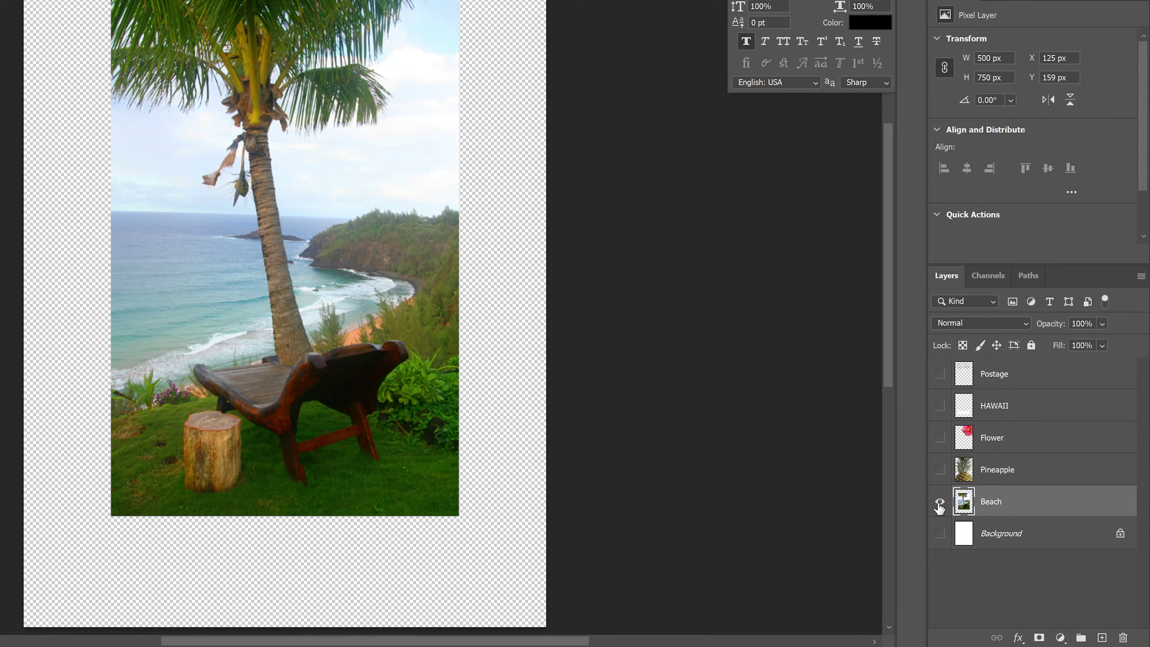
left_click(940, 503, "alt")
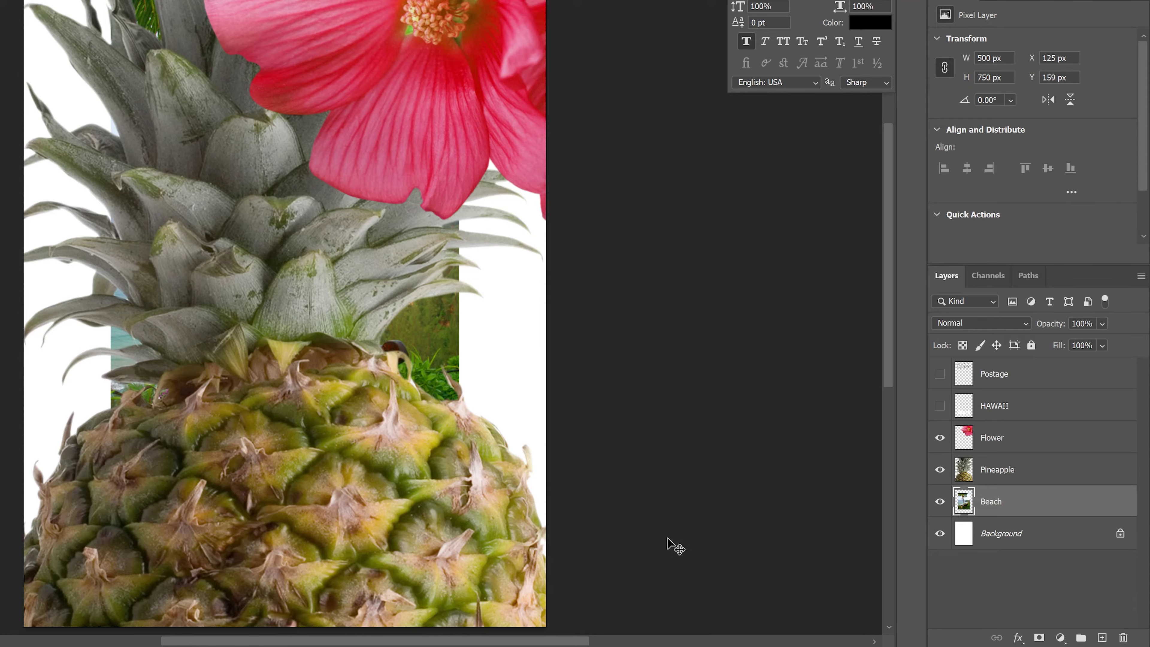
left_click(940, 501, "alt")
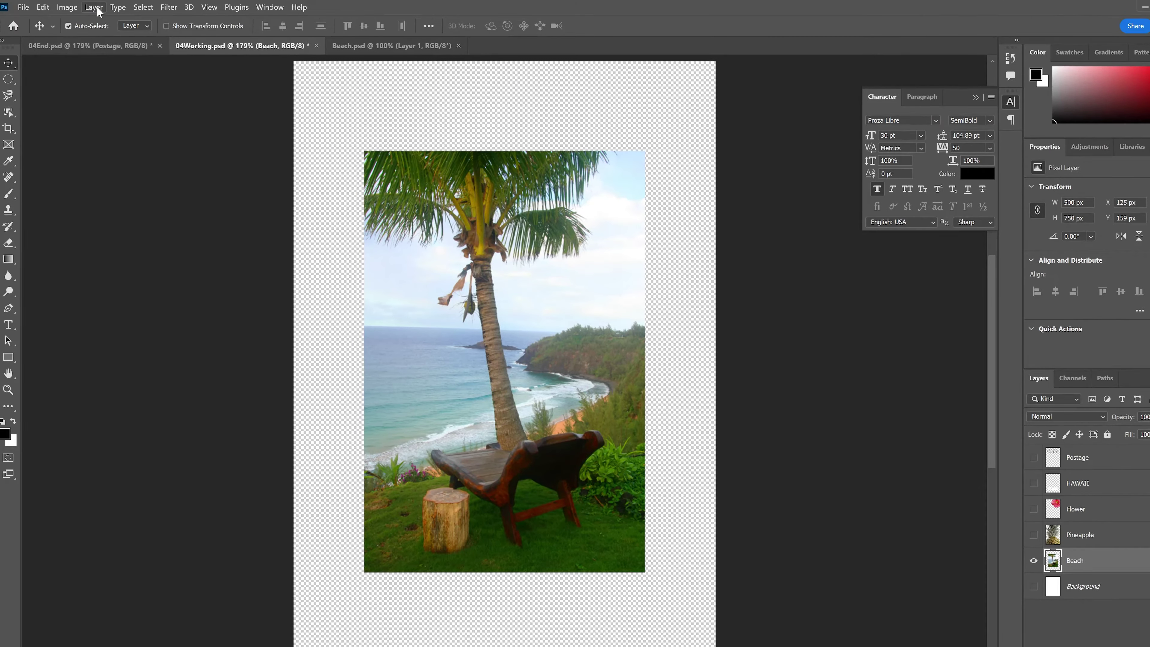
- Add a 5 px Stroke layer style to the Beach layer and compare the image with its preview off and on
left_click(94, 7)
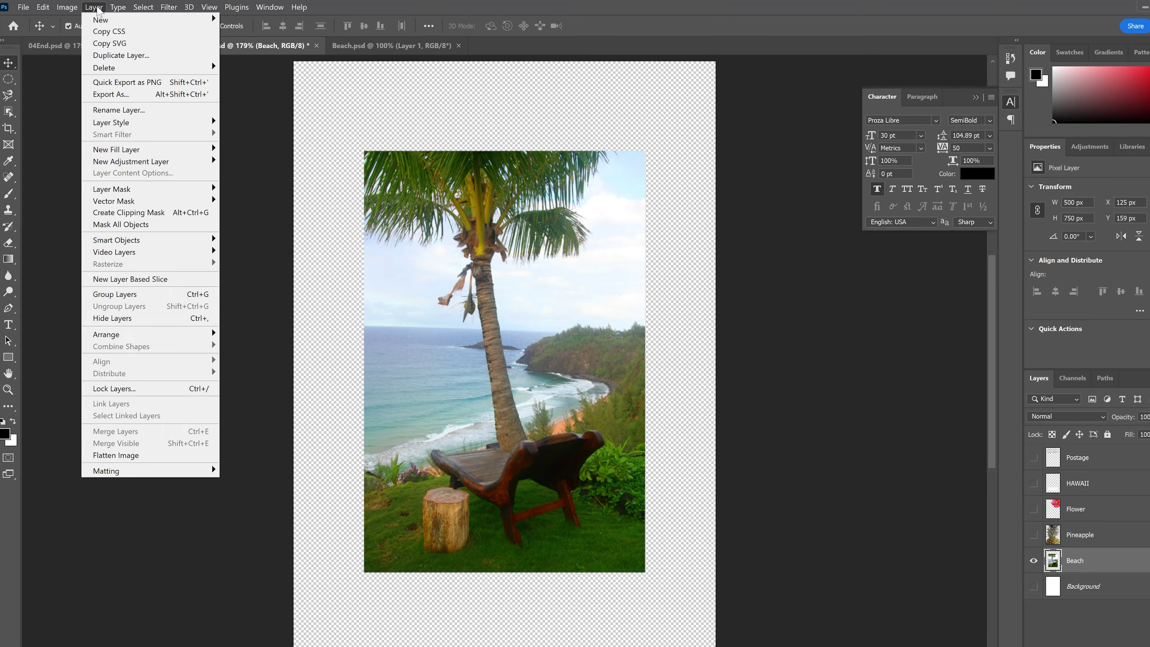
mouse_move(166, 128)
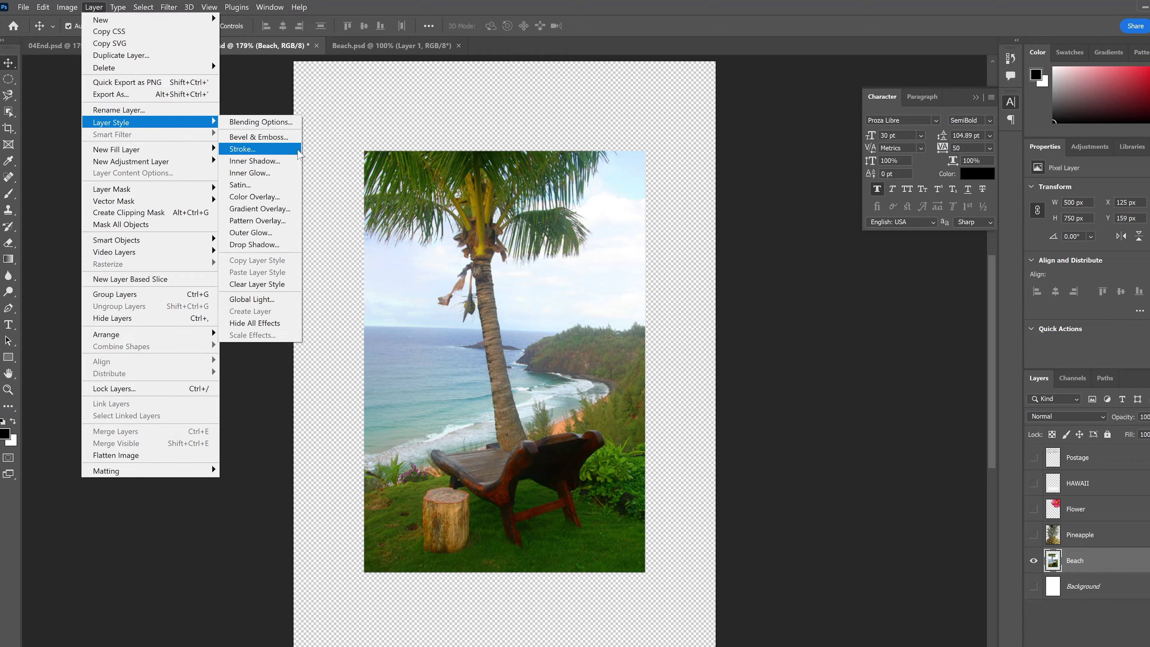
left_click(299, 153)
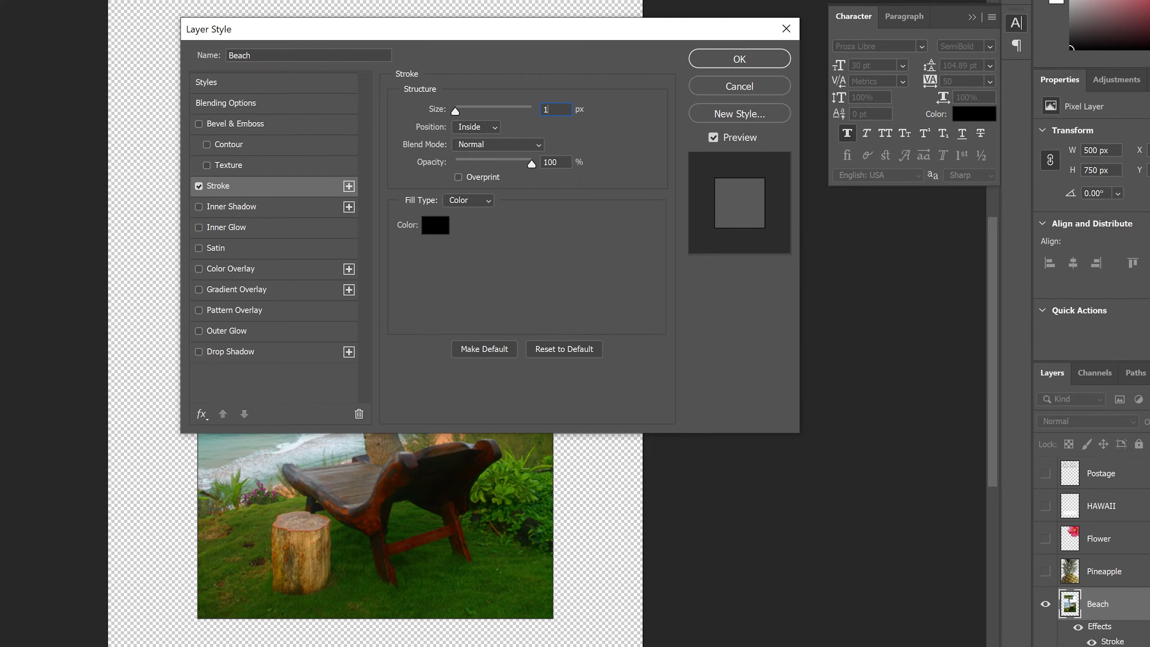
type("5")
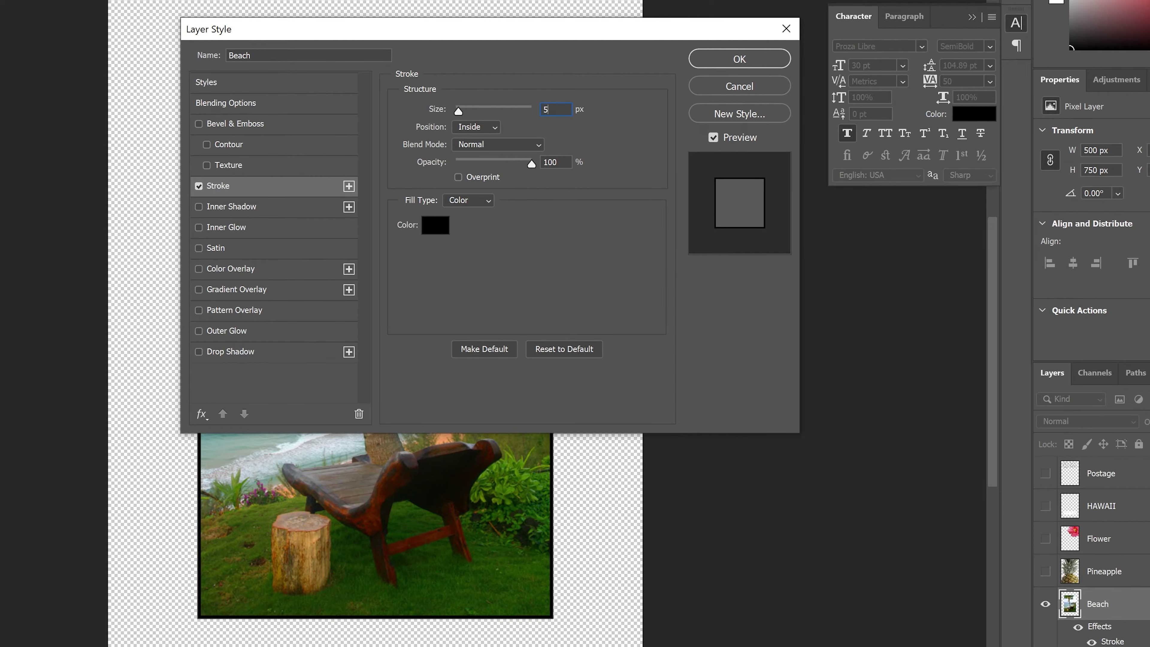
left_click_drag(436, 30, 624, 55)
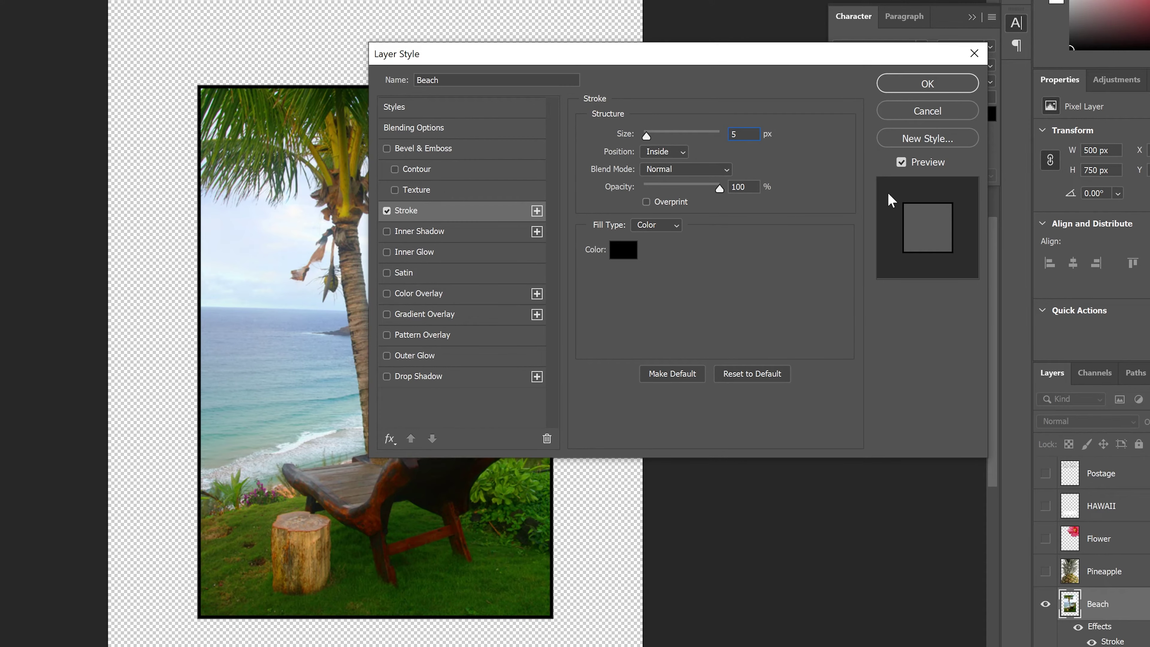
left_click(902, 163)
left_click(902, 163)
- Set the Beach layer's stroke color to white (ffffff) and apply the layer style
left_click(623, 249)
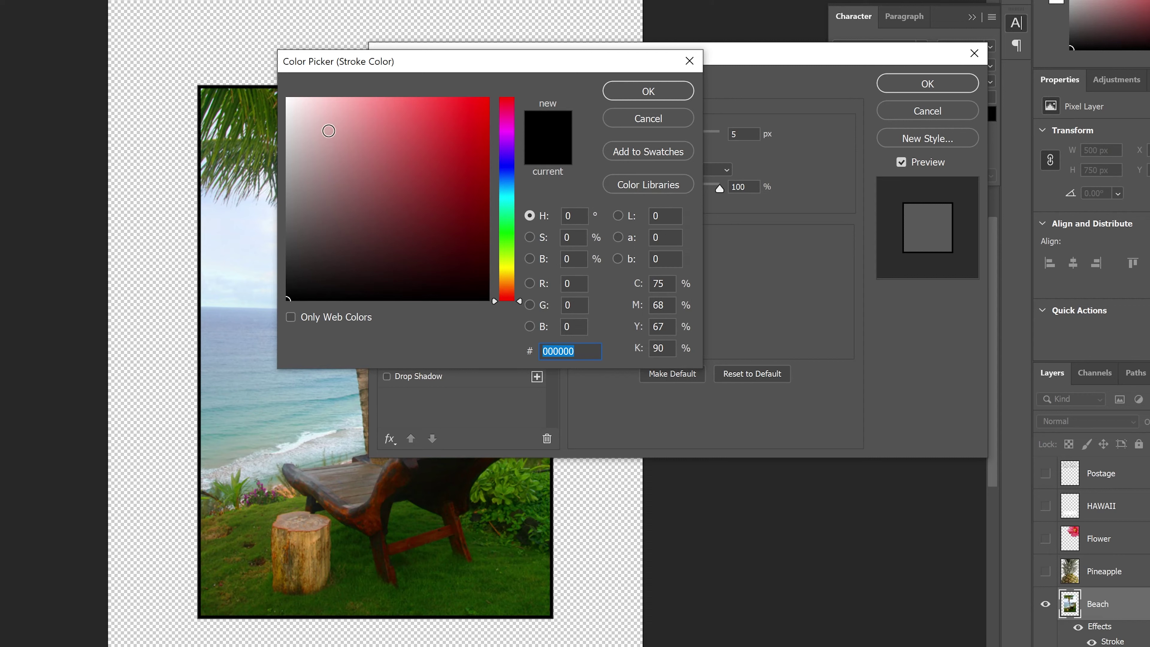
left_click_drag(329, 122, 200, 59)
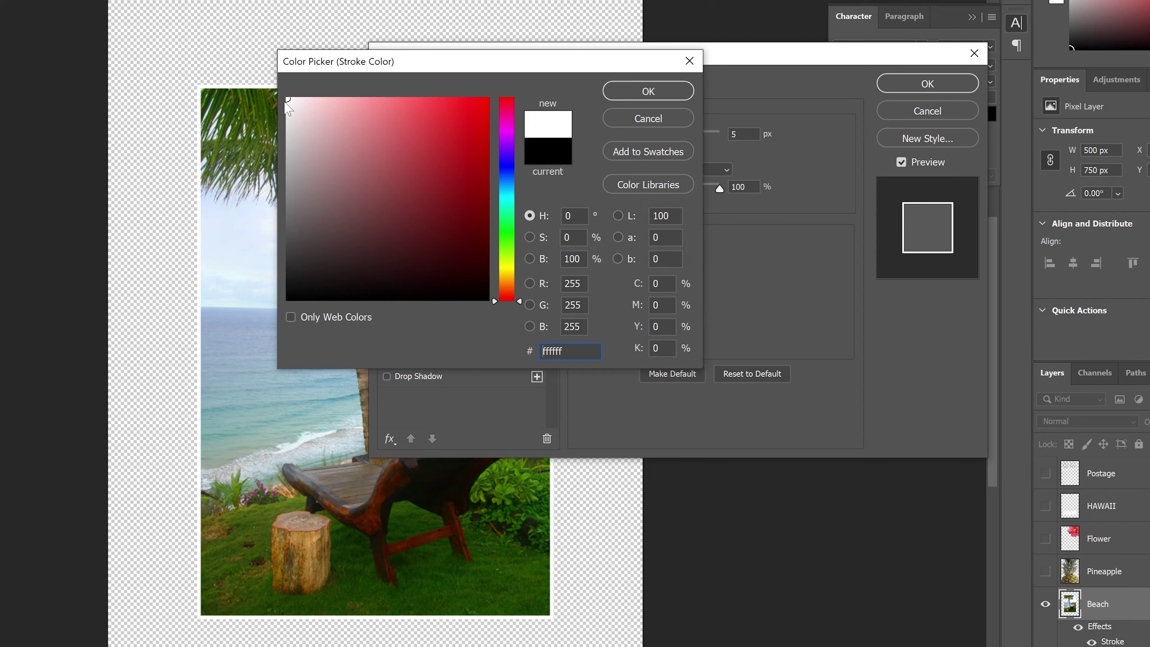
left_click(648, 96)
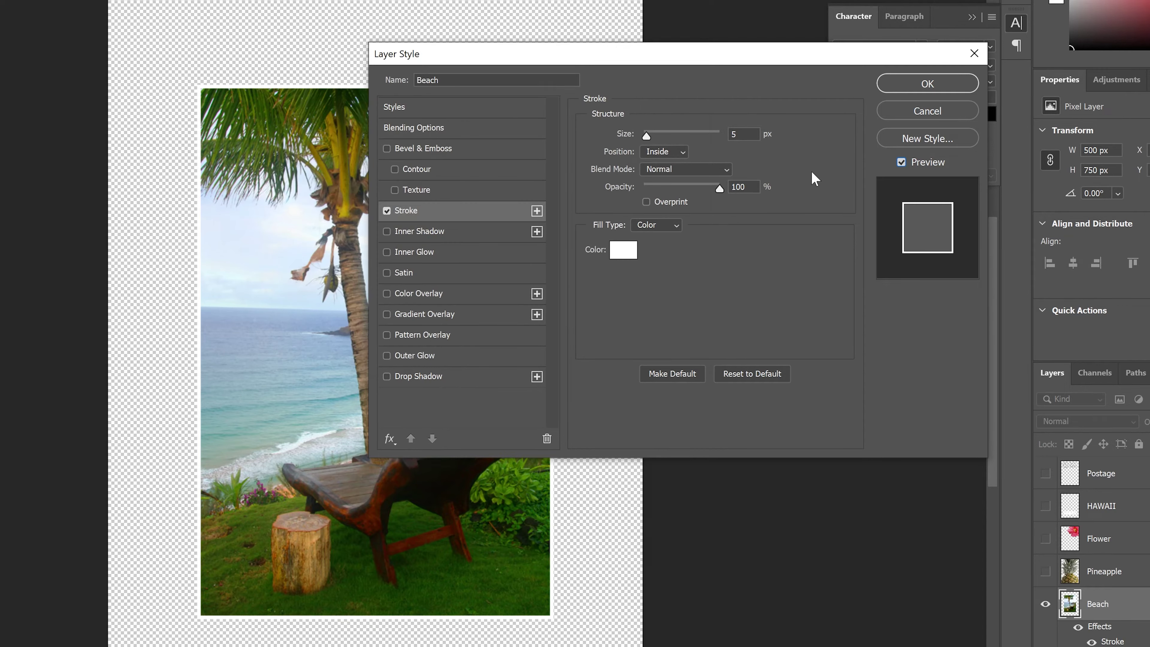
left_click(903, 83)
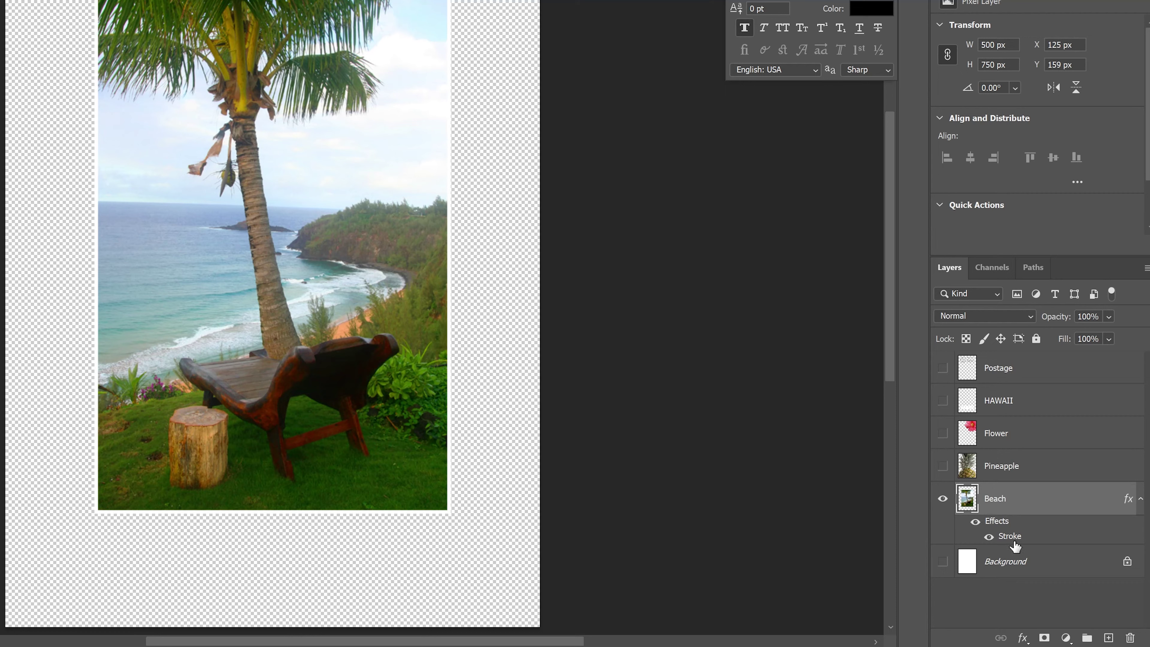
- Toggle the Beach layer's effects off and on to compare the photo with and without its border, leaving them visible
left_click(975, 522)
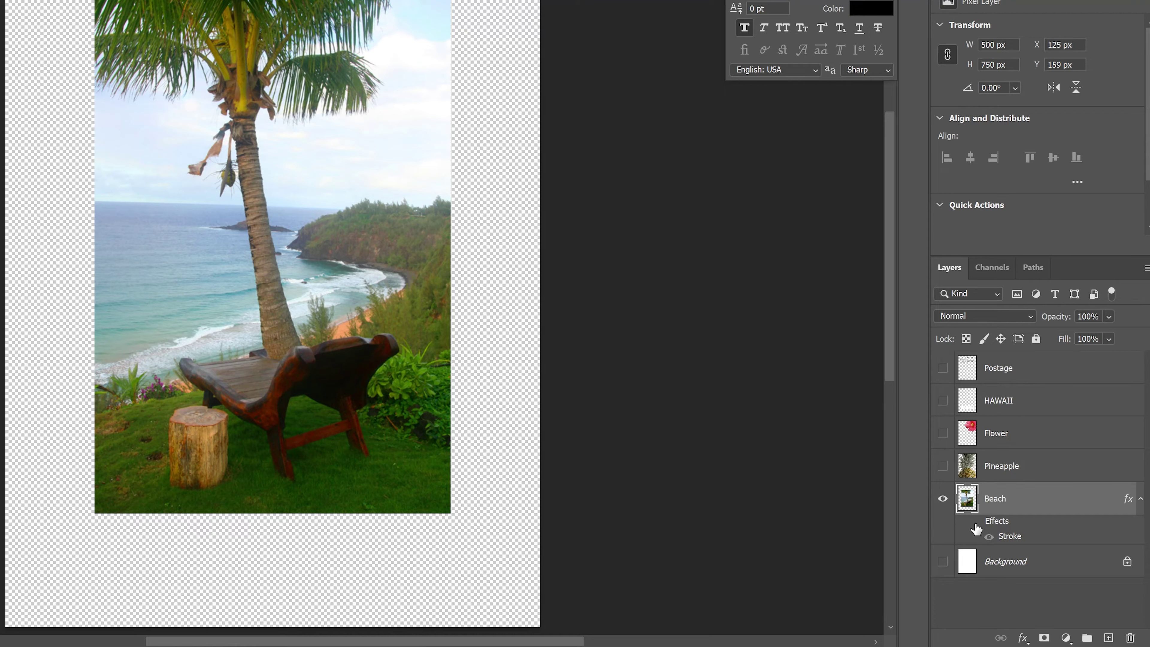
left_click(975, 524)
left_click(975, 524)
left_click(975, 522)
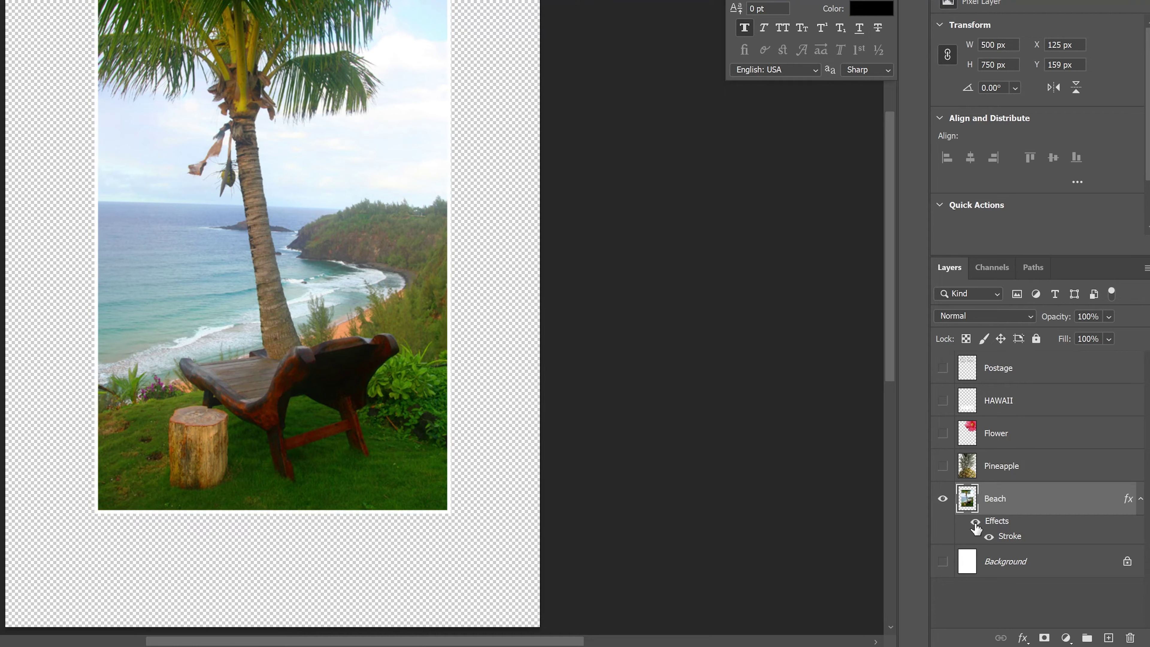
left_click(975, 522)
left_click(976, 522)
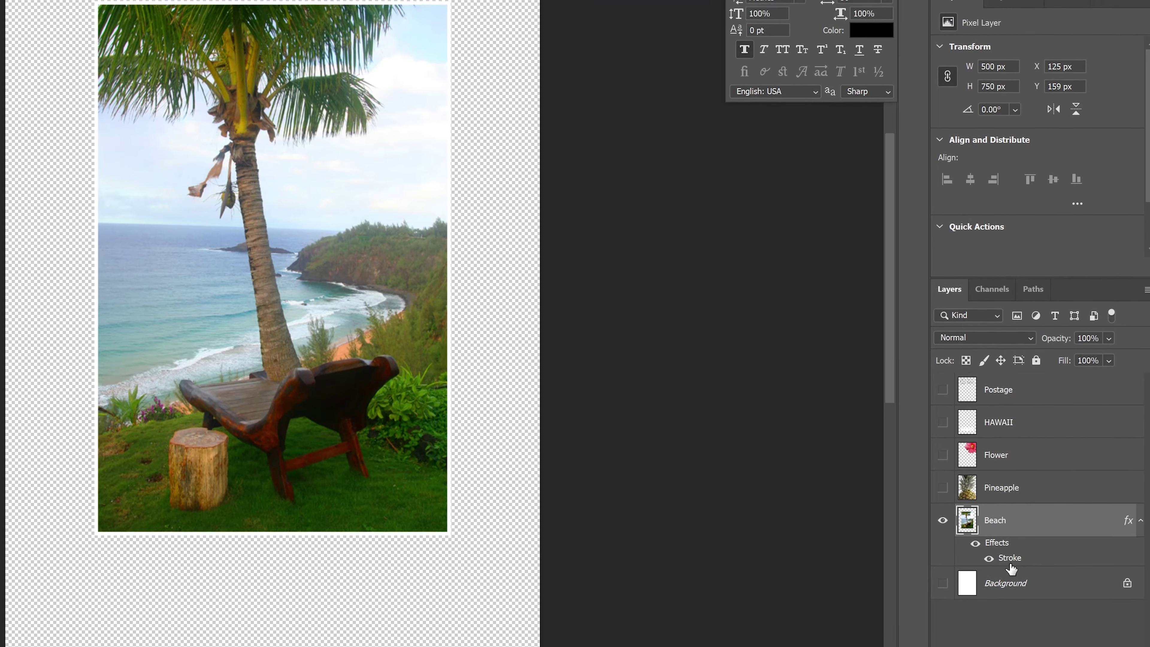
- Reopen the Beach layer's Stroke settings, try adjusting the stroke size, and confirm the layer style
double_click(1007, 536)
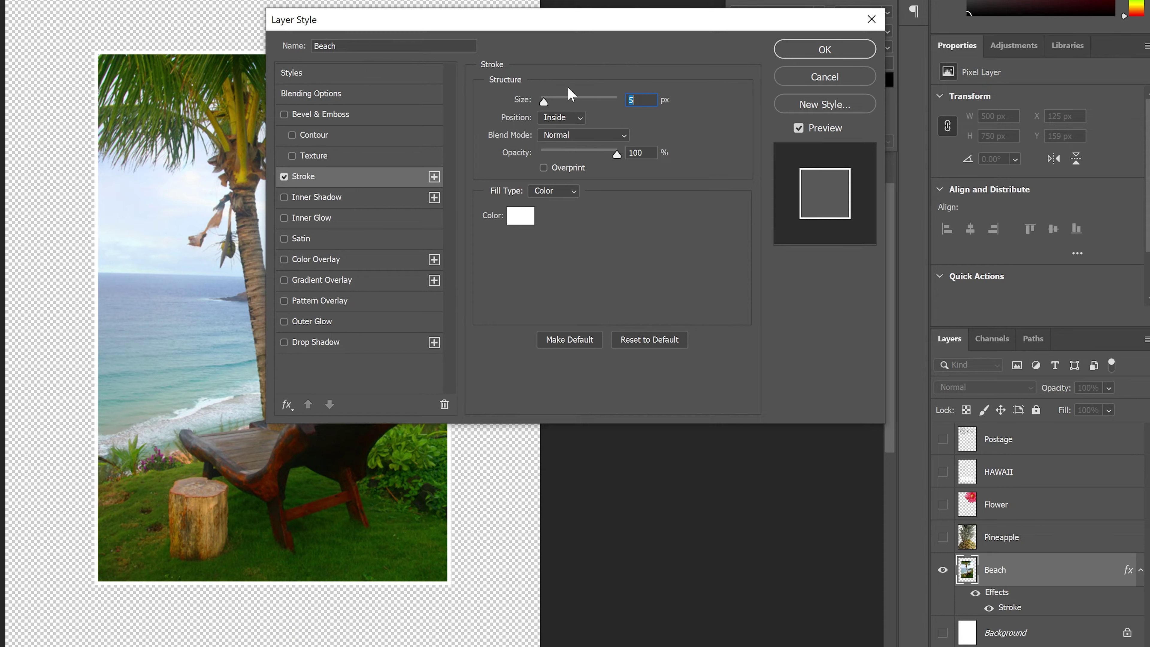
mouse_move(547, 102)
left_mouse_down()
mouse_move(604, 99)
mouse_move(550, 101)
left_mouse_up()
left_click(825, 48)
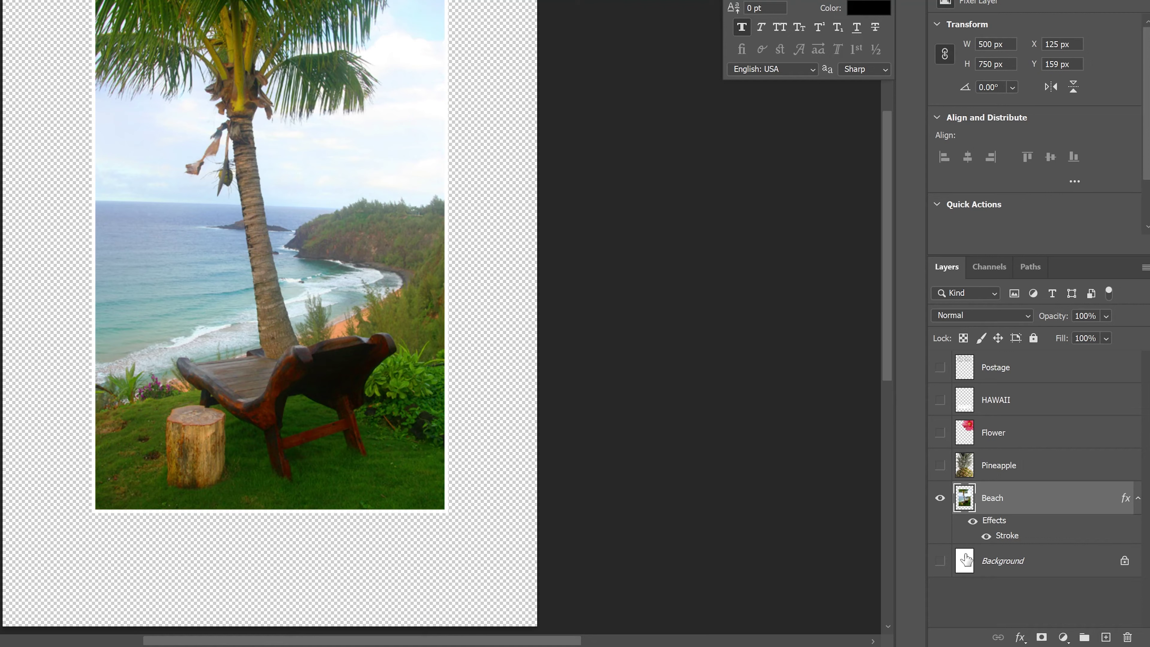
- Move the Beach layer above Pineapple in the stacking order and return it to just below Pineapple
mouse_move(963, 491)
left_mouse_down()
mouse_move(978, 419)
mouse_move(973, 508)
mouse_move(960, 516)
left_mouse_up()
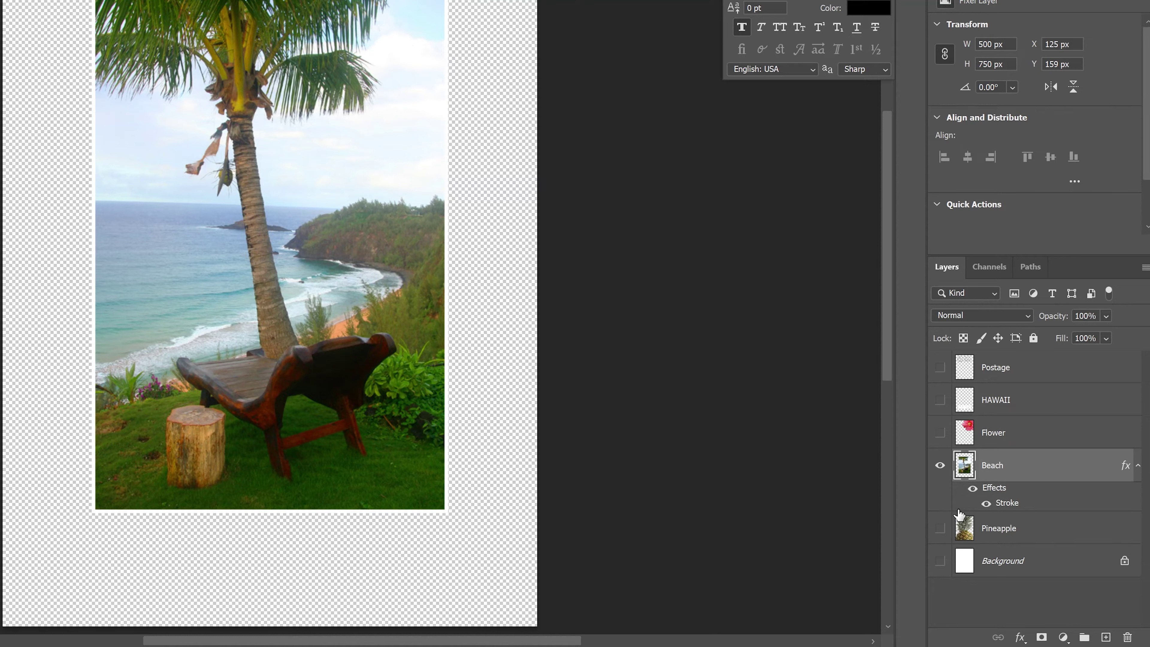
left_click_drag(960, 471, 971, 528)
left_click_drag(963, 466, 969, 526)
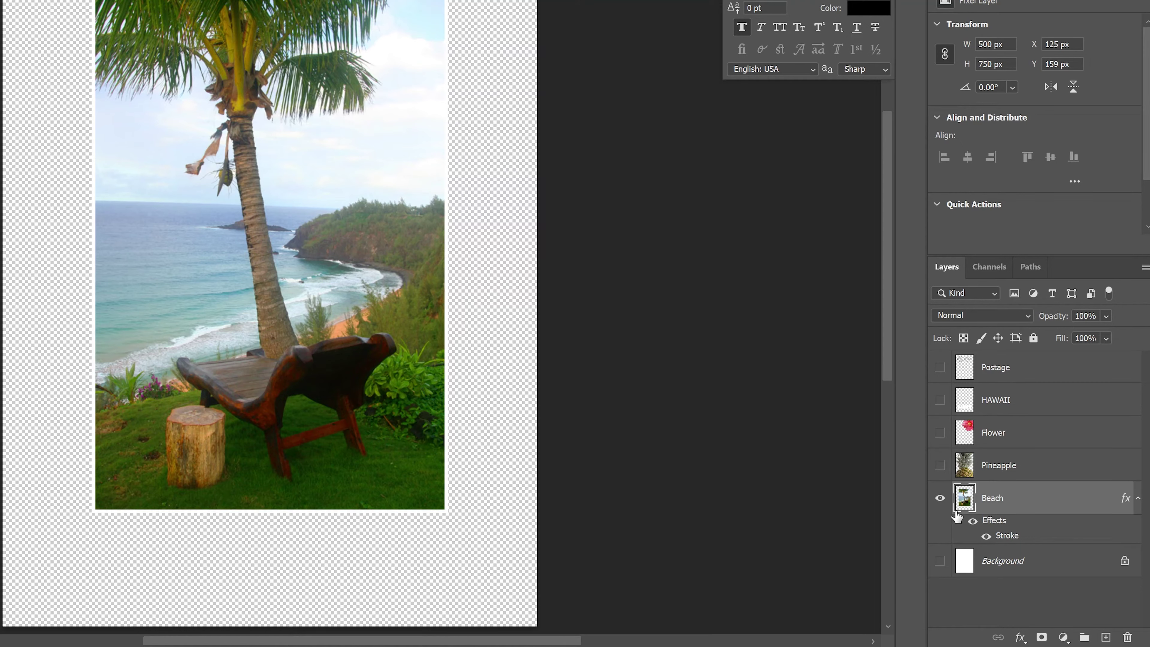
- Make the Pineapple, Flower, Postage and HAWAII layers visible again
left_click(940, 465)
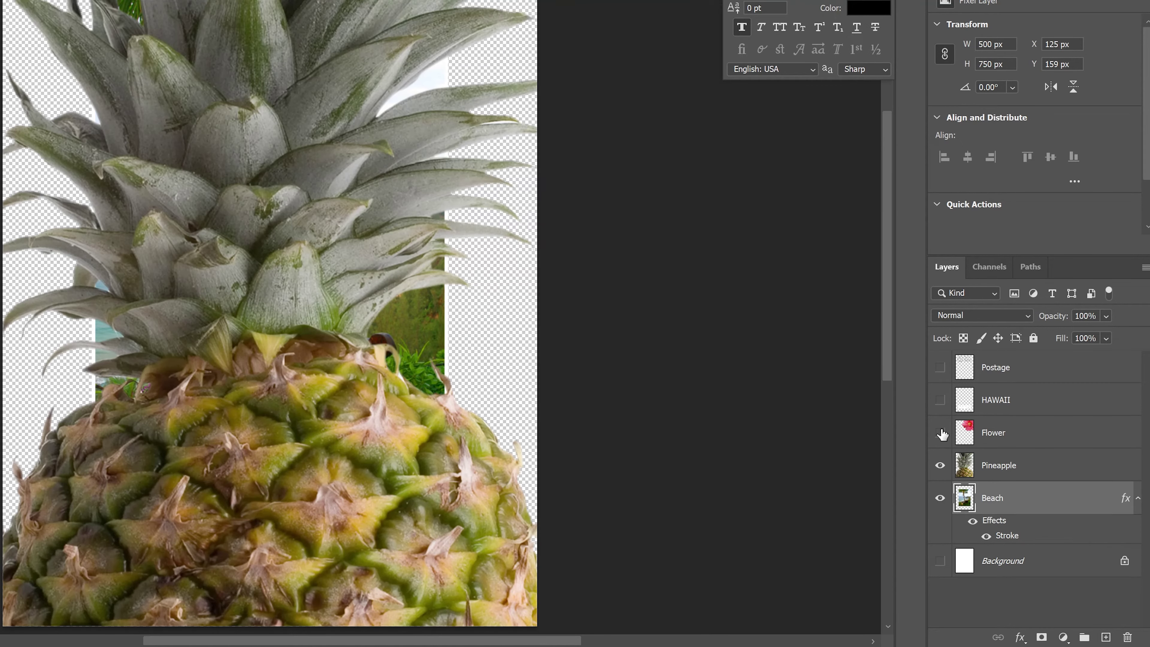
left_click(940, 433)
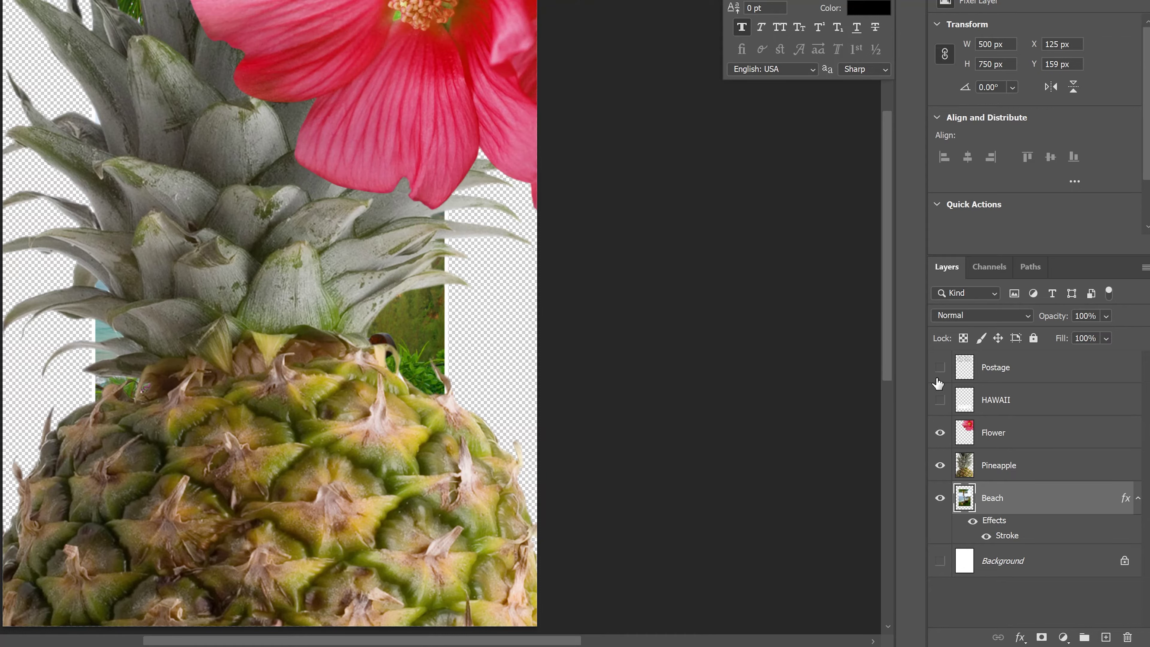
left_click(940, 367)
left_click(940, 399)
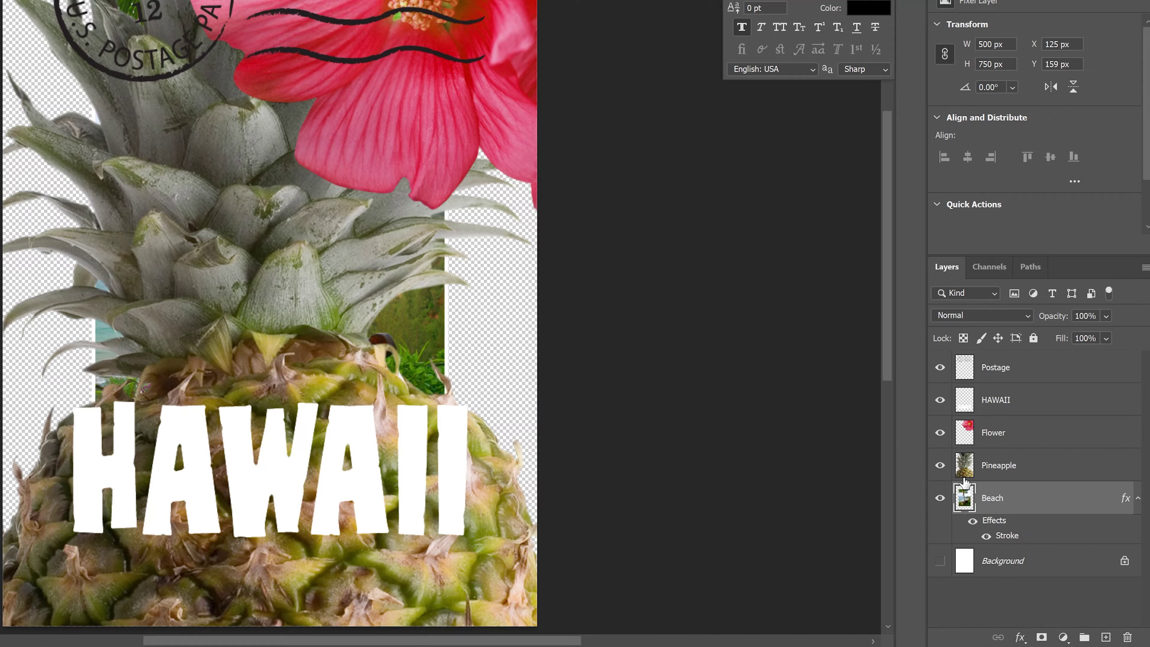
- Try different stacking positions for the Beach layer, leaving it between the Flower and Pineapple layers
mouse_move(964, 496)
left_mouse_down()
mouse_move(958, 397)
mouse_move(954, 473)
mouse_move(973, 422)
mouse_move(964, 401)
mouse_move(960, 478)
left_mouse_up()
left_click_drag(963, 433, 952, 544)
left_click_drag(968, 512, 955, 460)
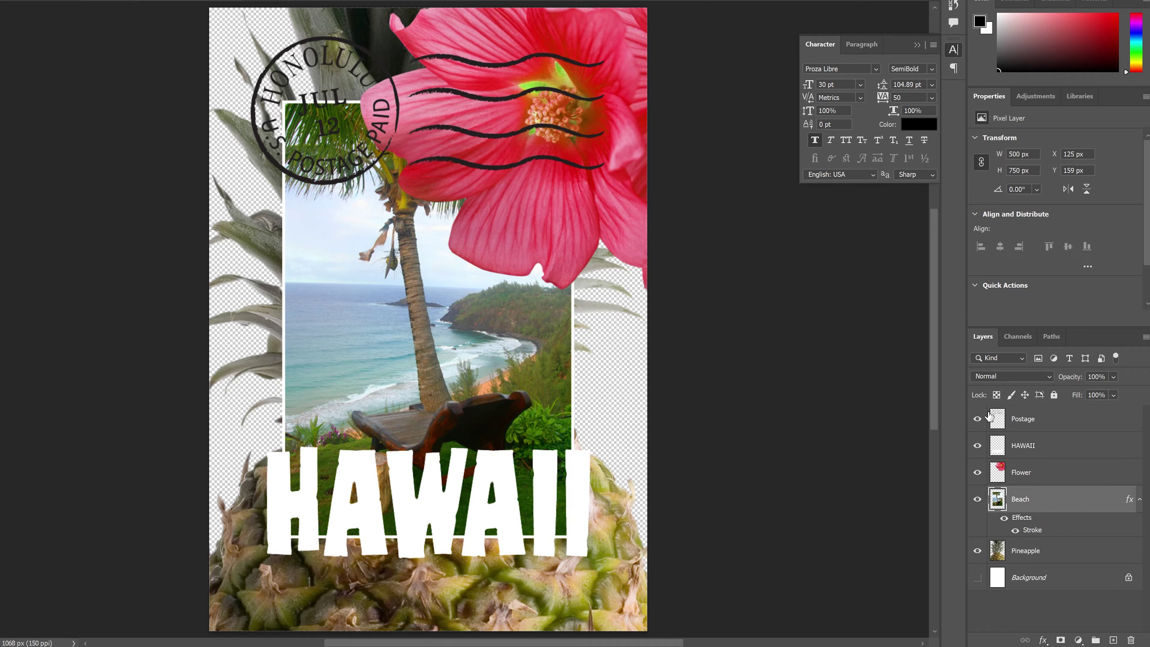
- Set the Postage layer's opacity to 25% and save the document
left_click(999, 421)
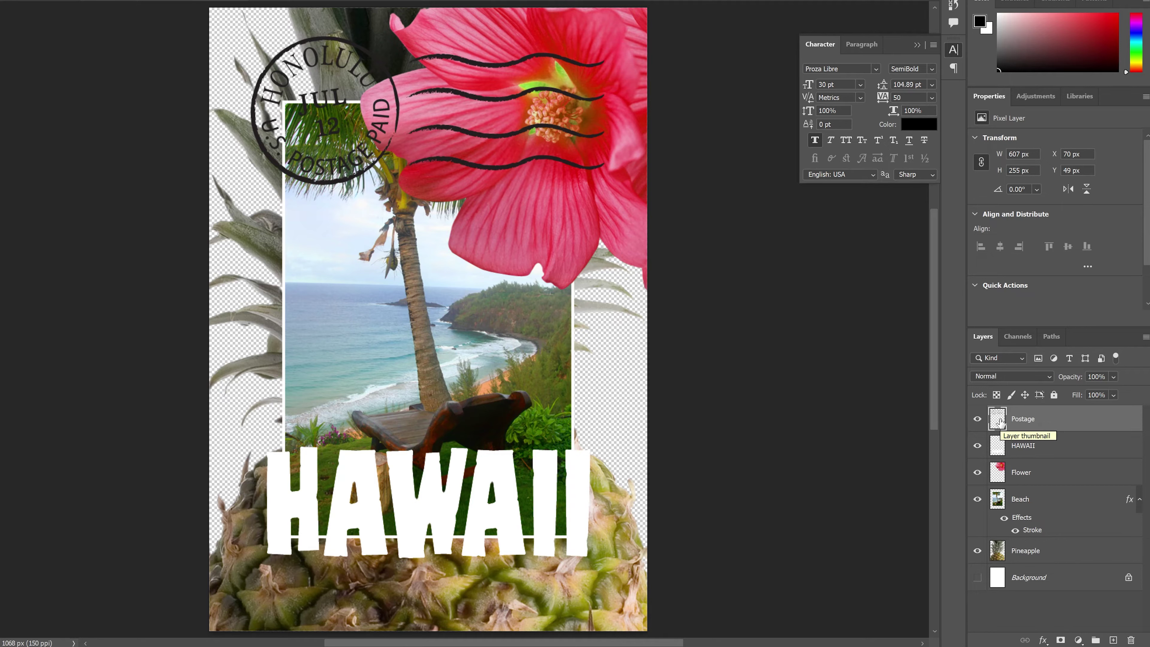
left_click(1112, 377)
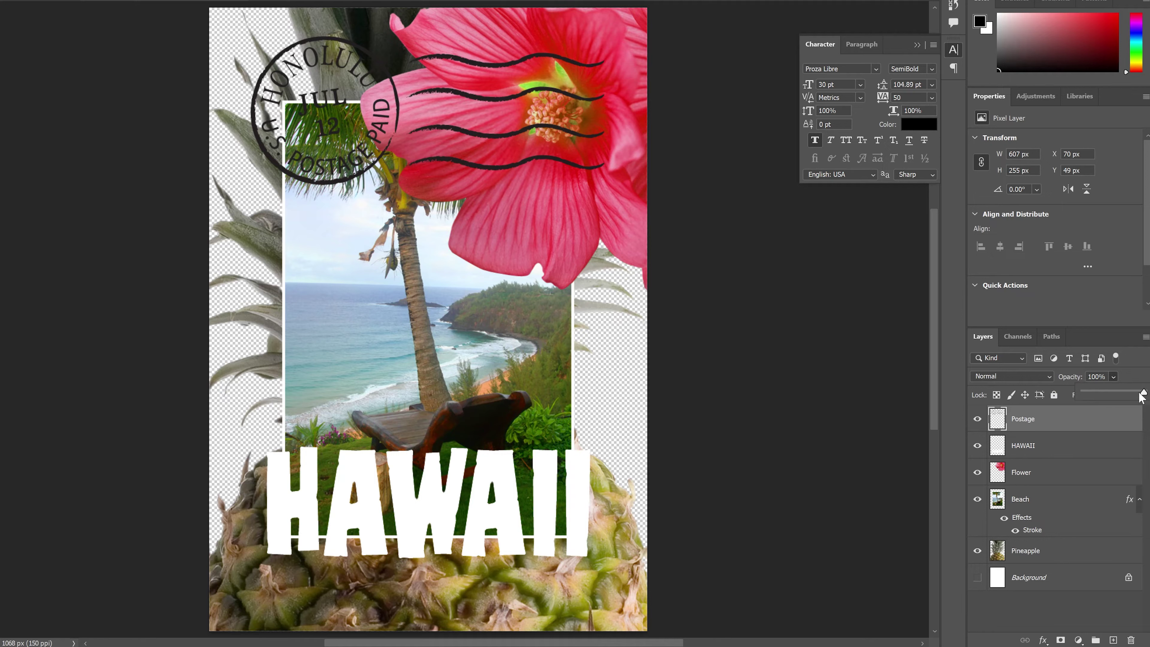
left_click_drag(1141, 395, 1101, 395)
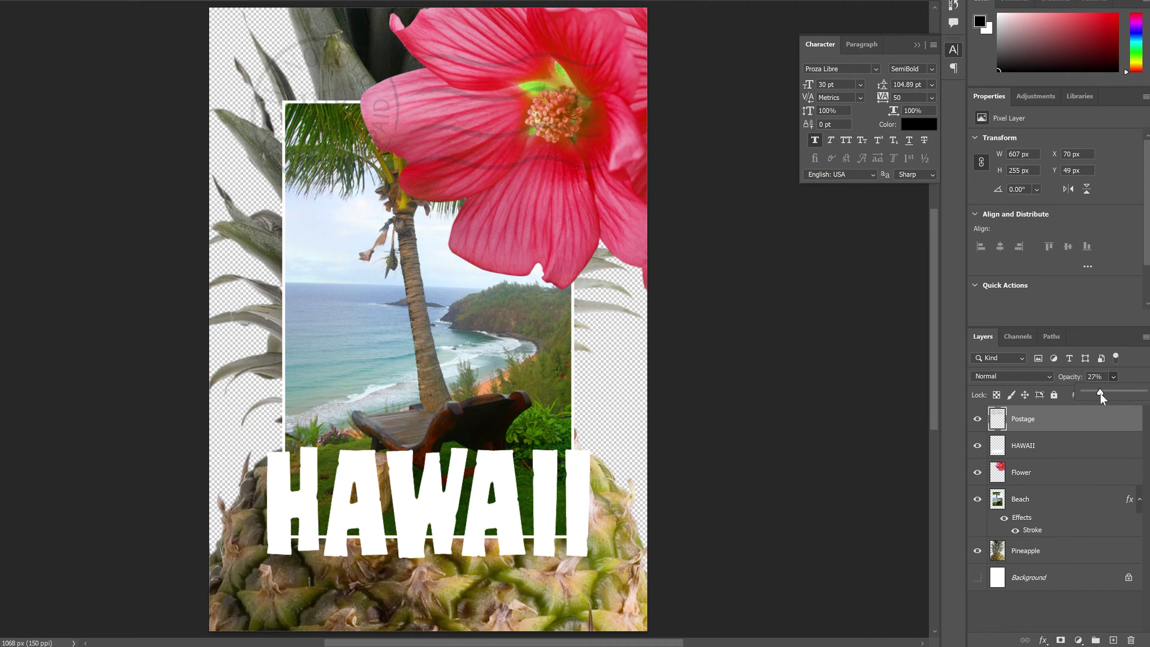
type("25")
left_click(1116, 377)
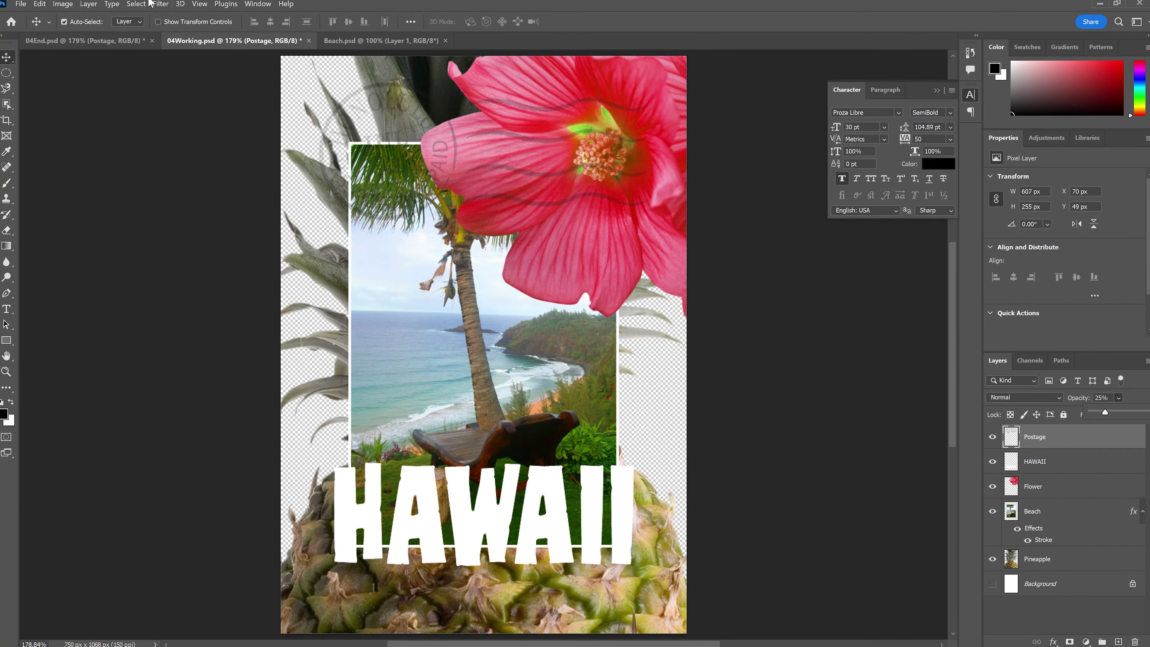
left_click(21, 4)
left_click(40, 145)
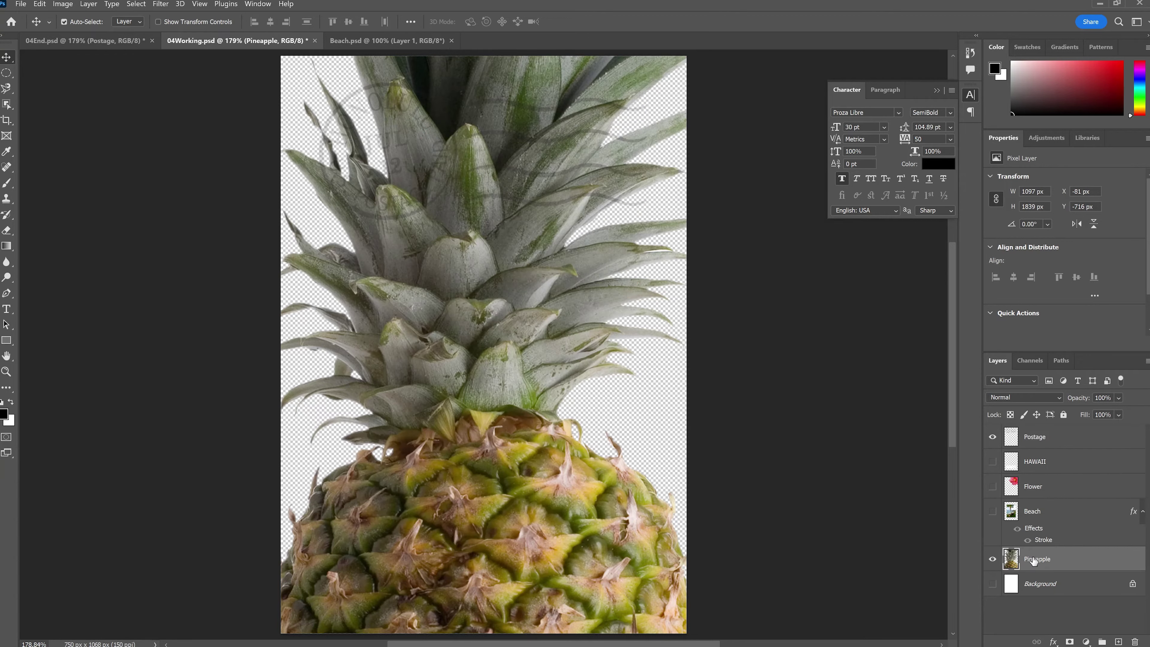
- Duplicate the Pineapple layer as Pineapple copy within 04Working.psd and set the copy's blend mode to Overlay
right_click(1033, 561)
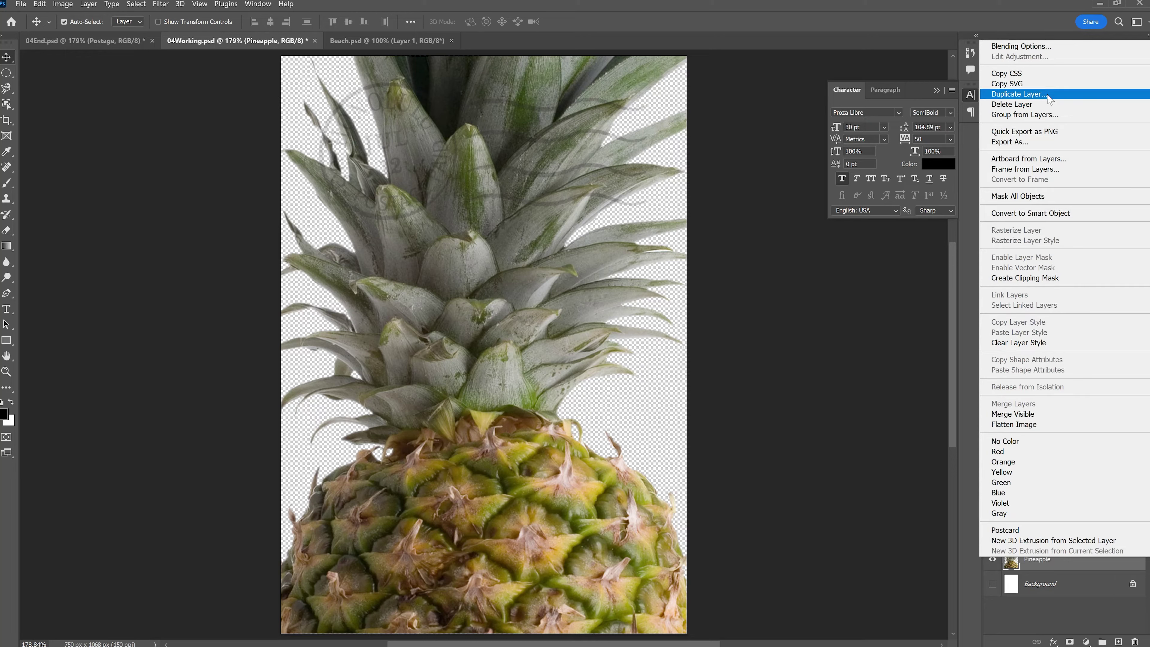
left_click(1019, 94)
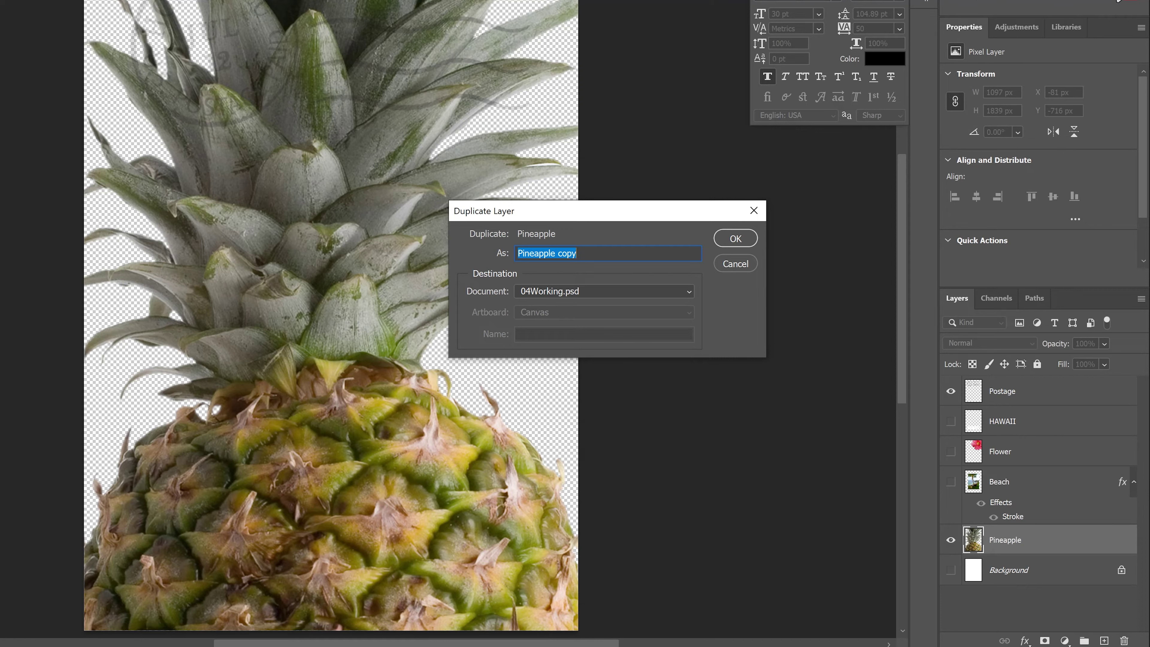
left_click(722, 241)
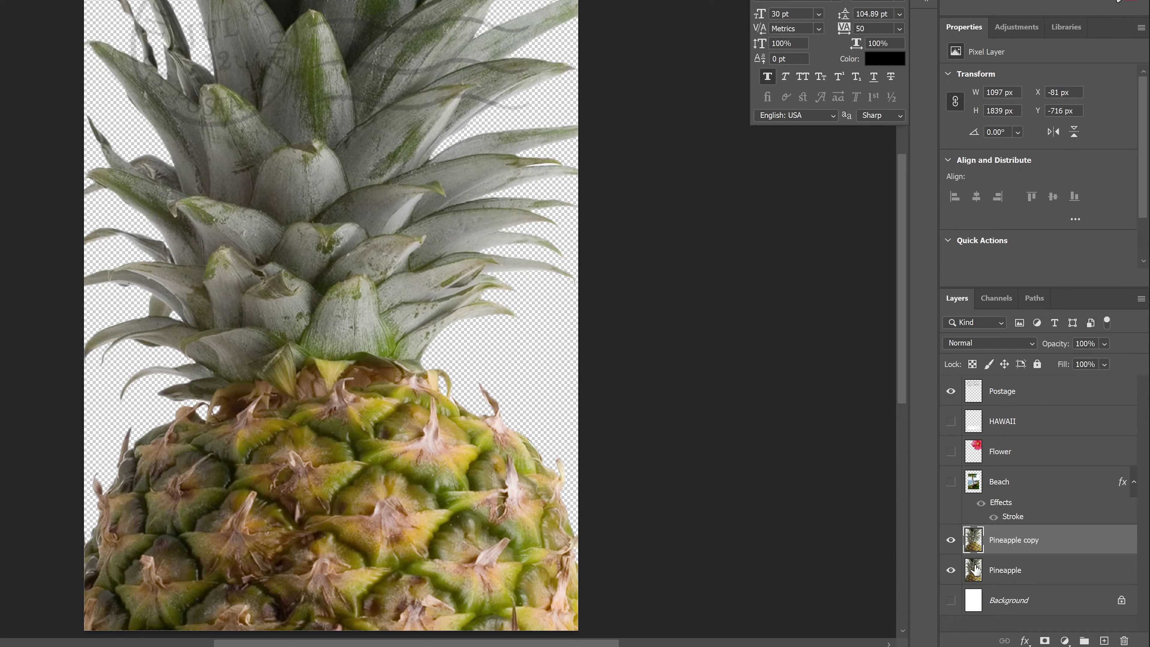
left_click(1006, 347)
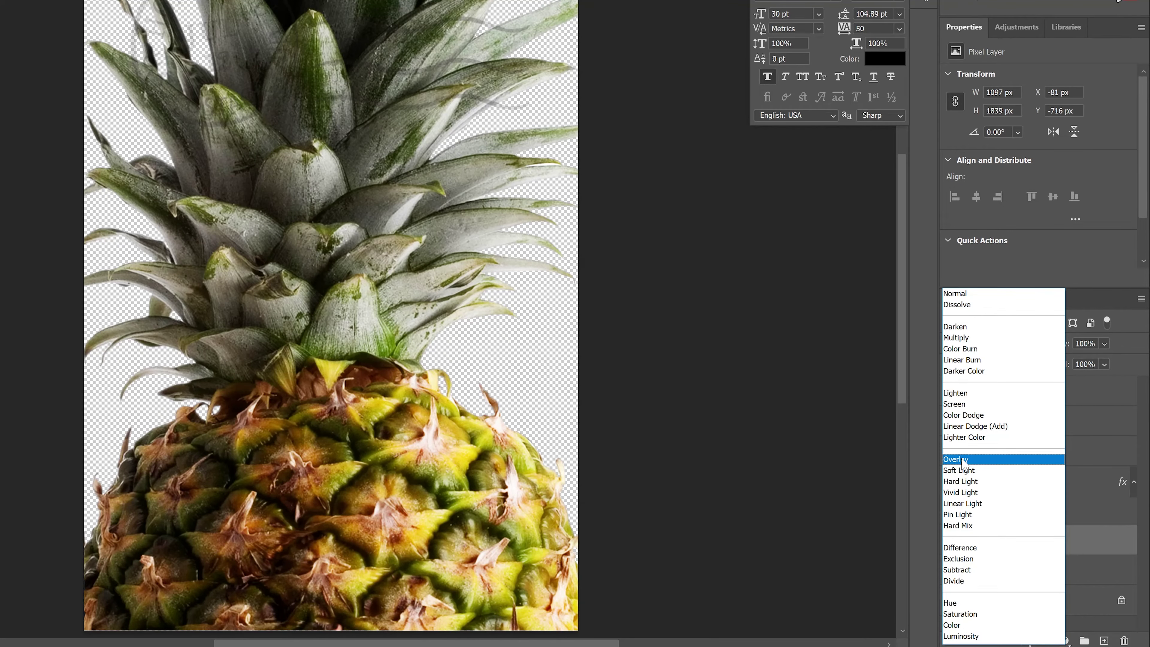
left_click(962, 459)
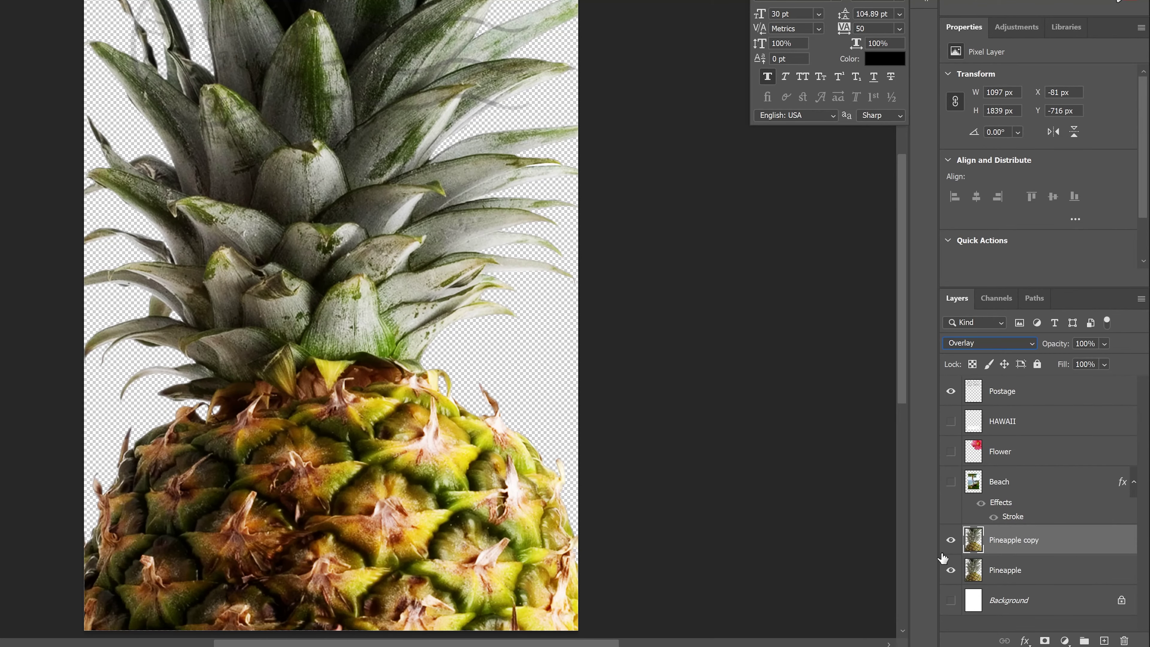
- Toggle the Pineapple copy layer off and on to compare the pineapple with and without the Overlay blend
left_click(950, 541)
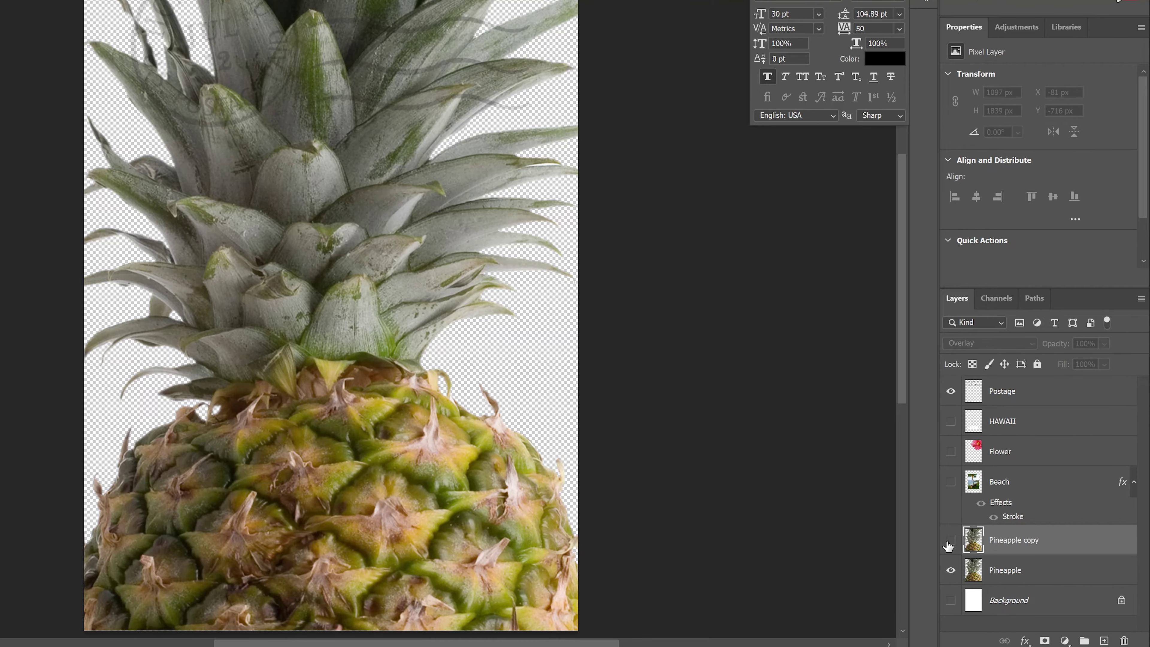
left_click(949, 542)
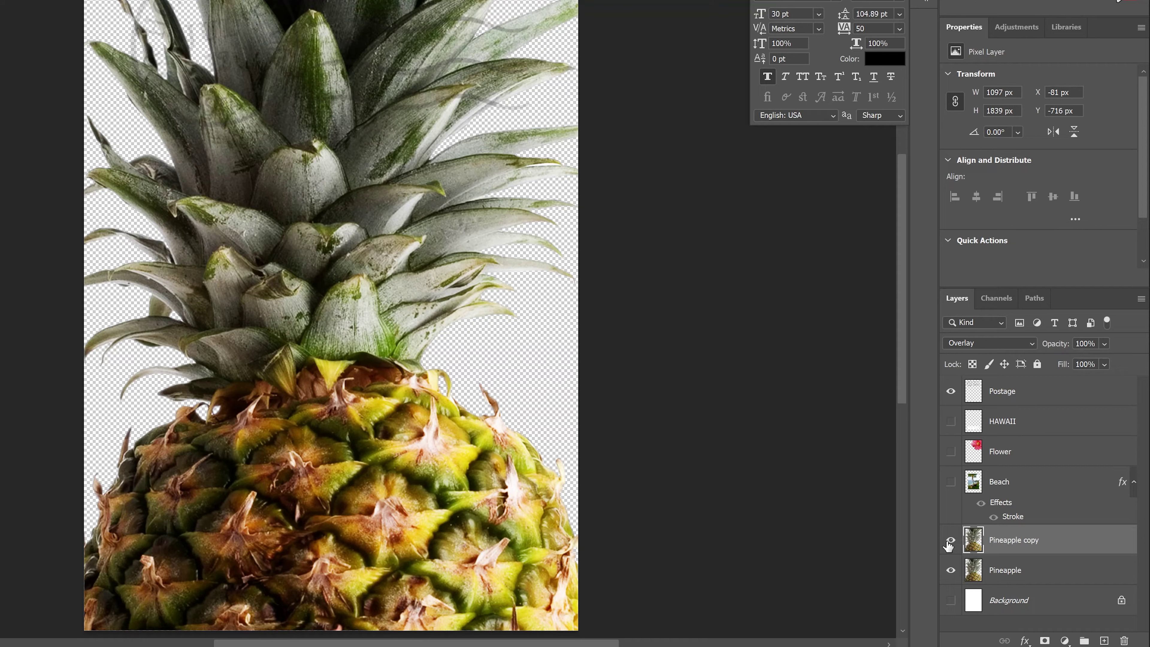
left_click(949, 543)
left_click(949, 543)
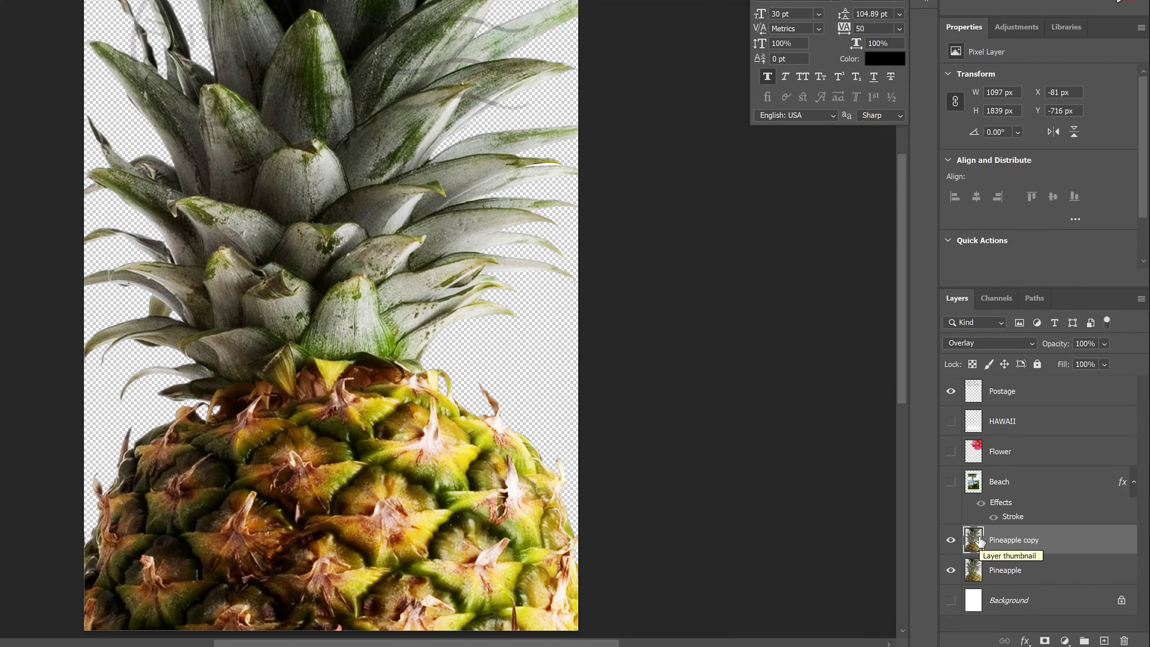
- Change the Postage layer's blend mode to Multiply
left_click(985, 394)
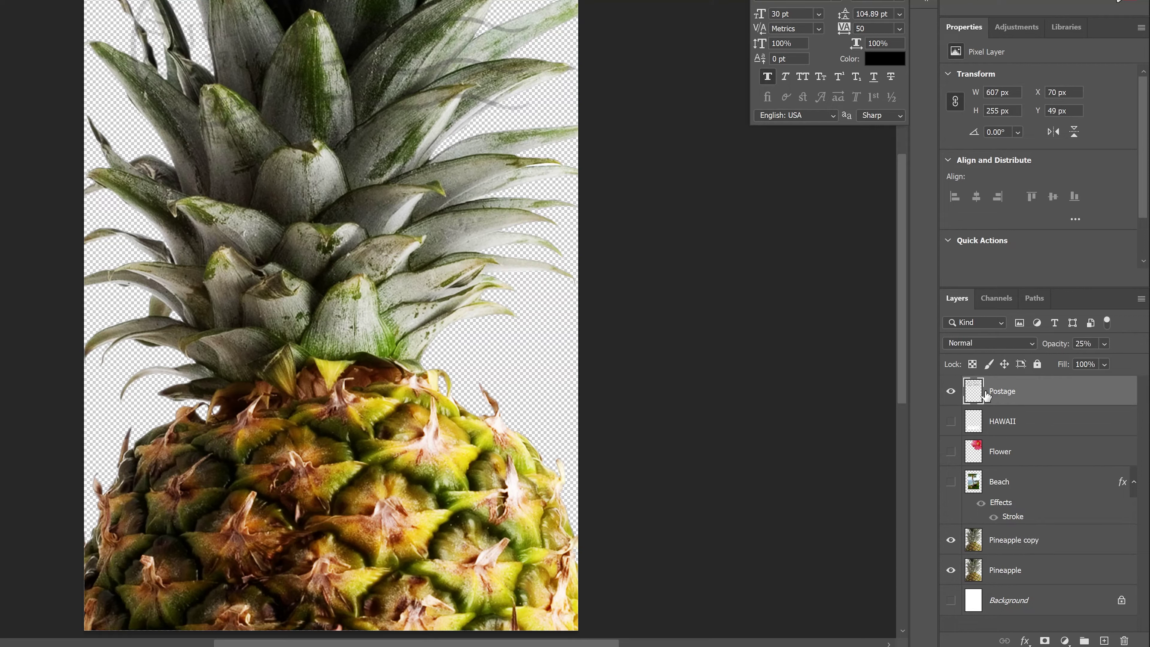
left_click(967, 347)
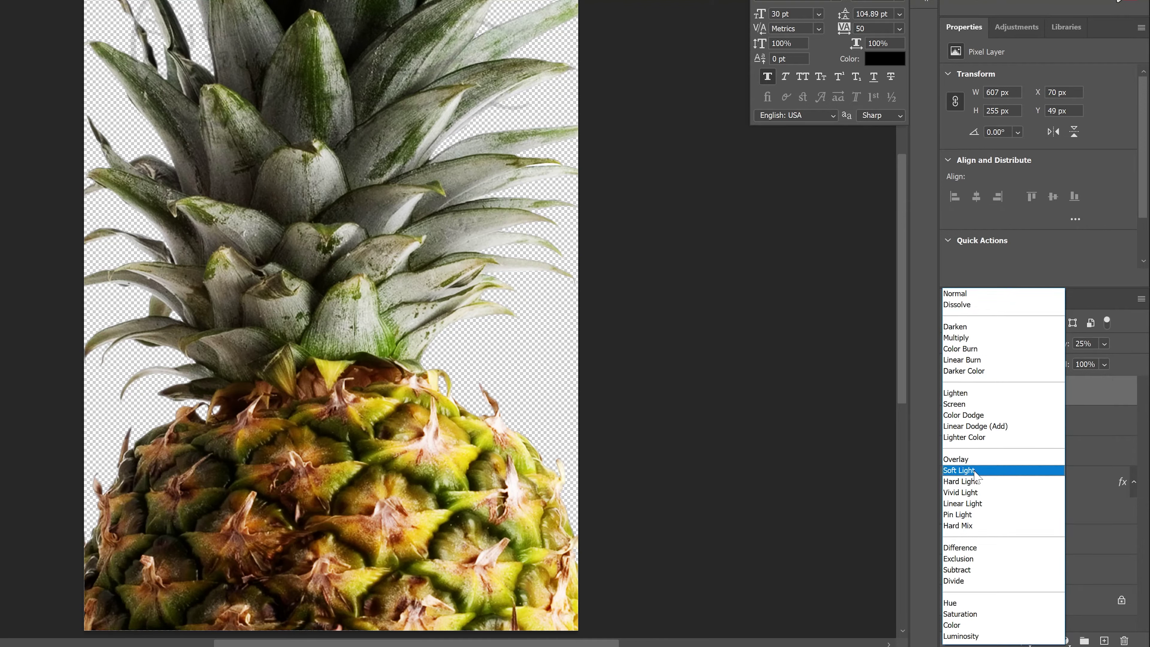
left_click(975, 338)
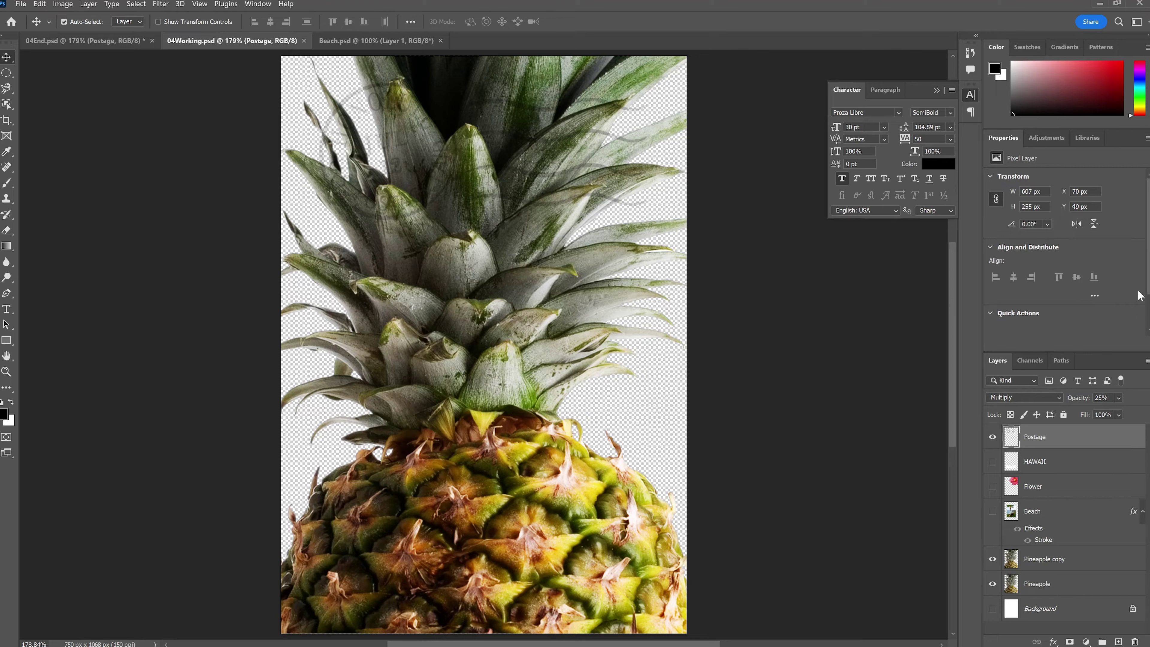
- Show and select the Beach layer, and start Free Transform on it
left_click(992, 511)
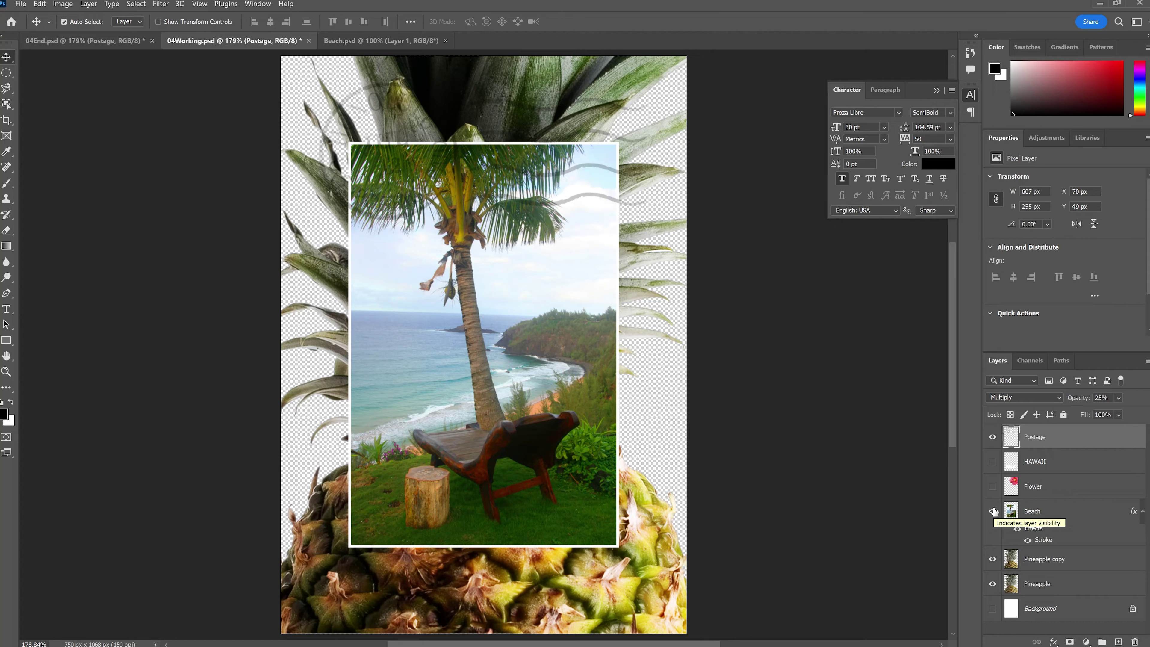
left_click(1026, 516)
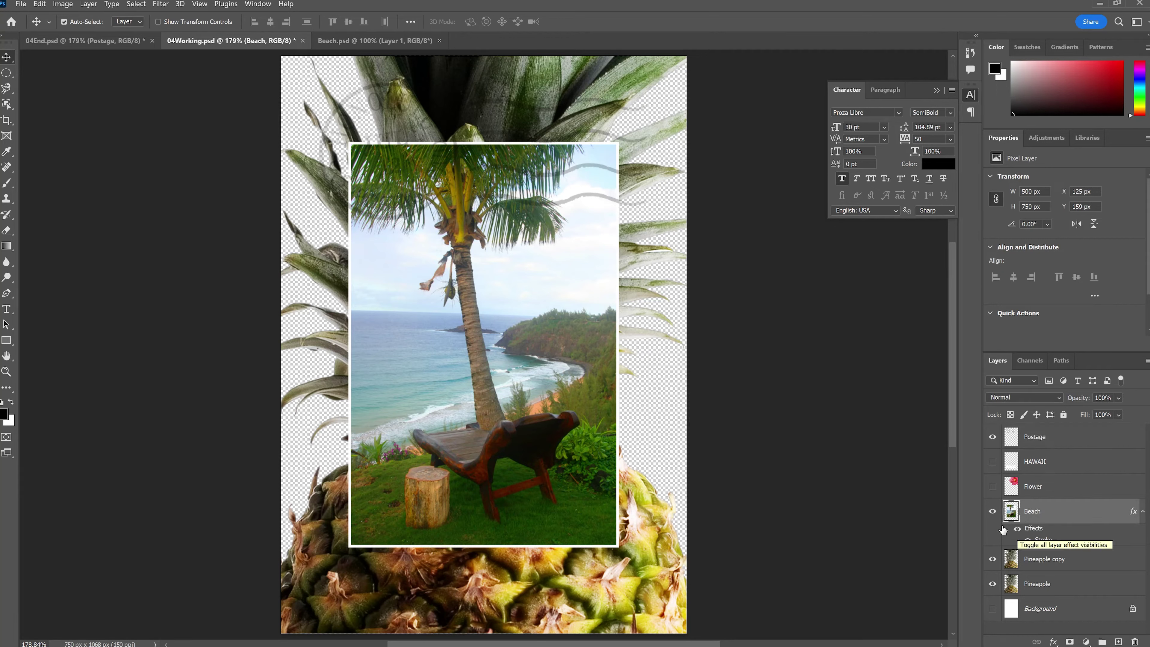
left_click(39, 4)
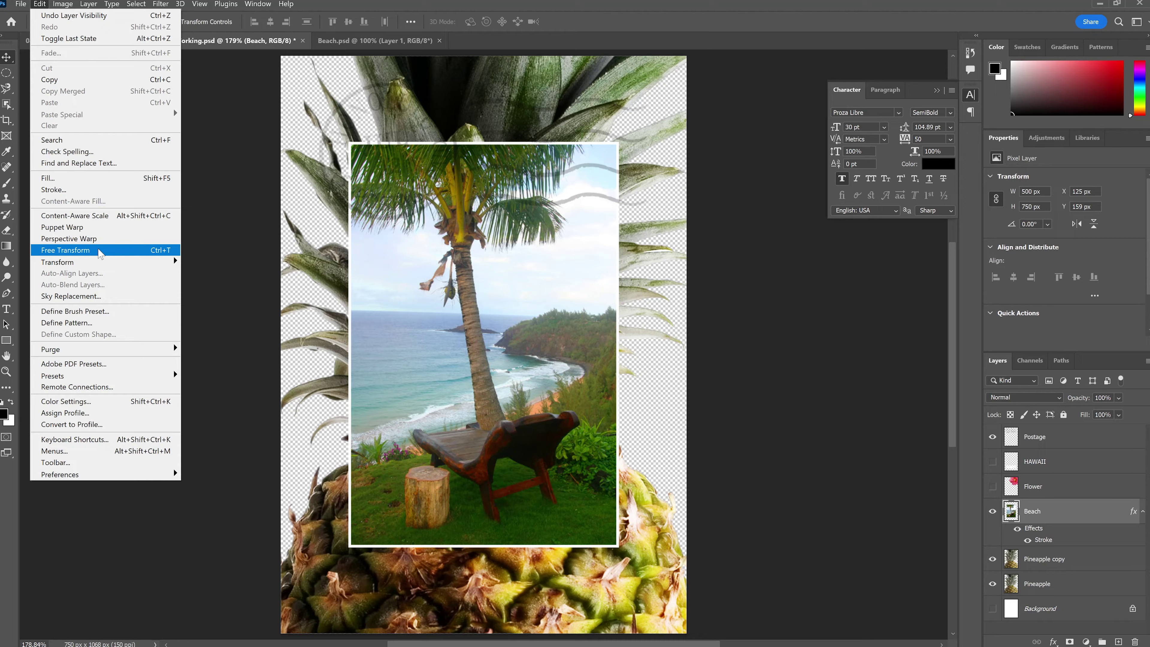
left_click(100, 250)
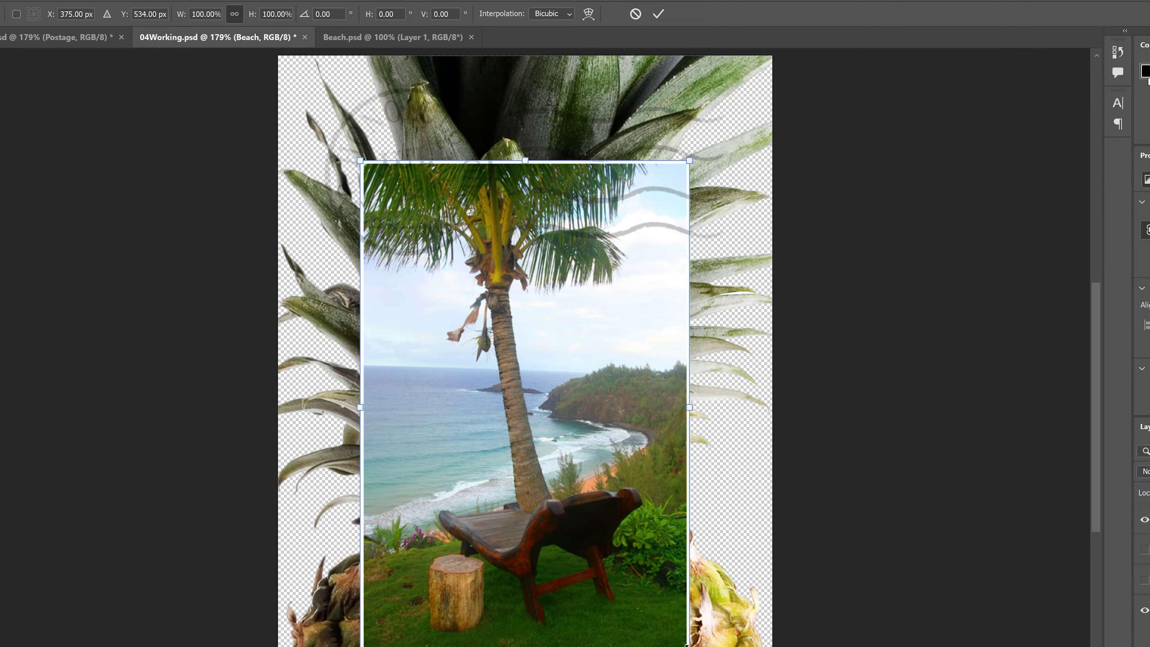
- Try enlarging the Beach image proportionally to about 106% and rotating it 15 degrees, and rotate it back to 0 degrees
mouse_move(687, 644)
left_mouse_down()
mouse_move(531, 416)
mouse_move(682, 642)
mouse_move(708, 646)
left_mouse_up()
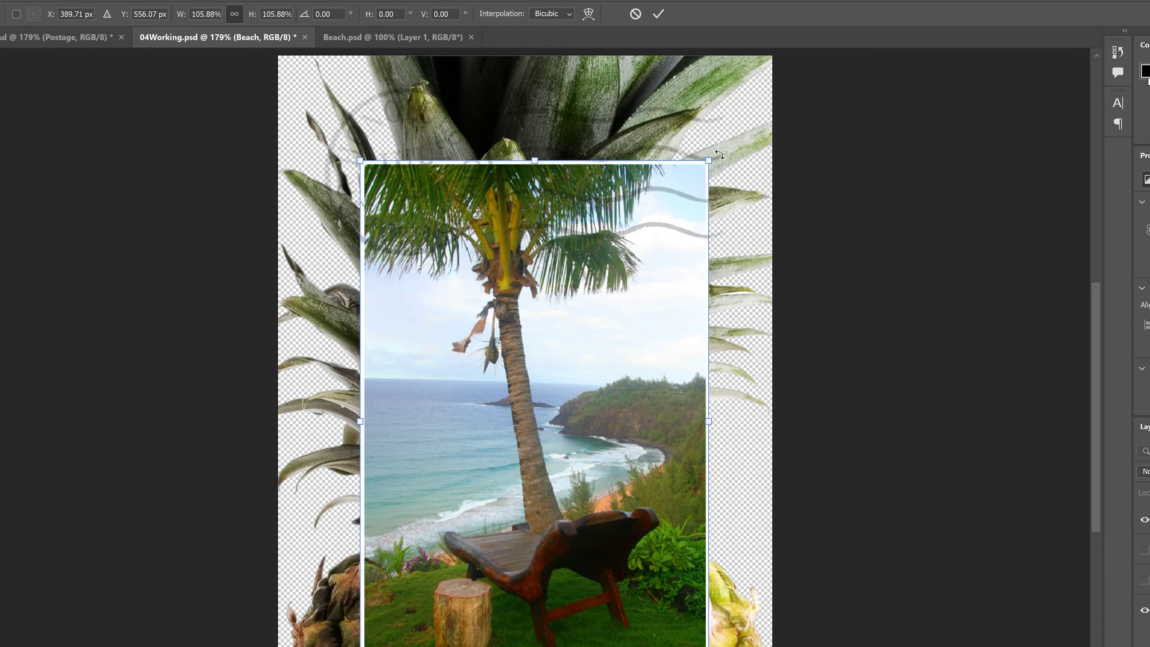
left_click_drag(720, 154, 720, 248)
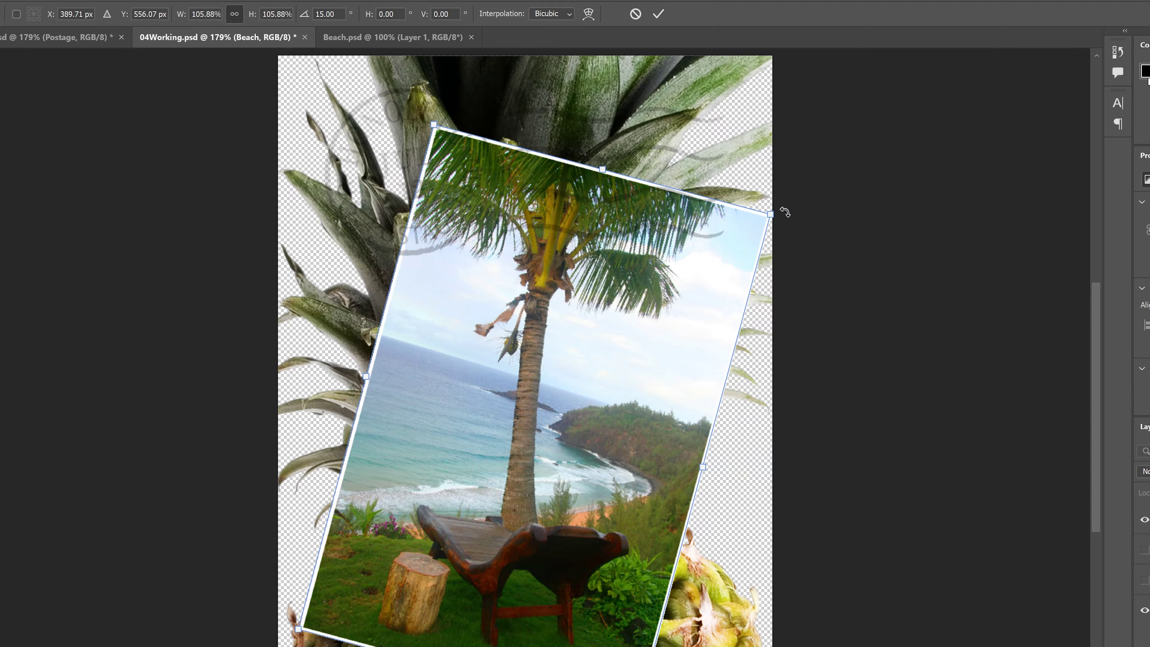
left_click_drag(786, 213, 739, 169)
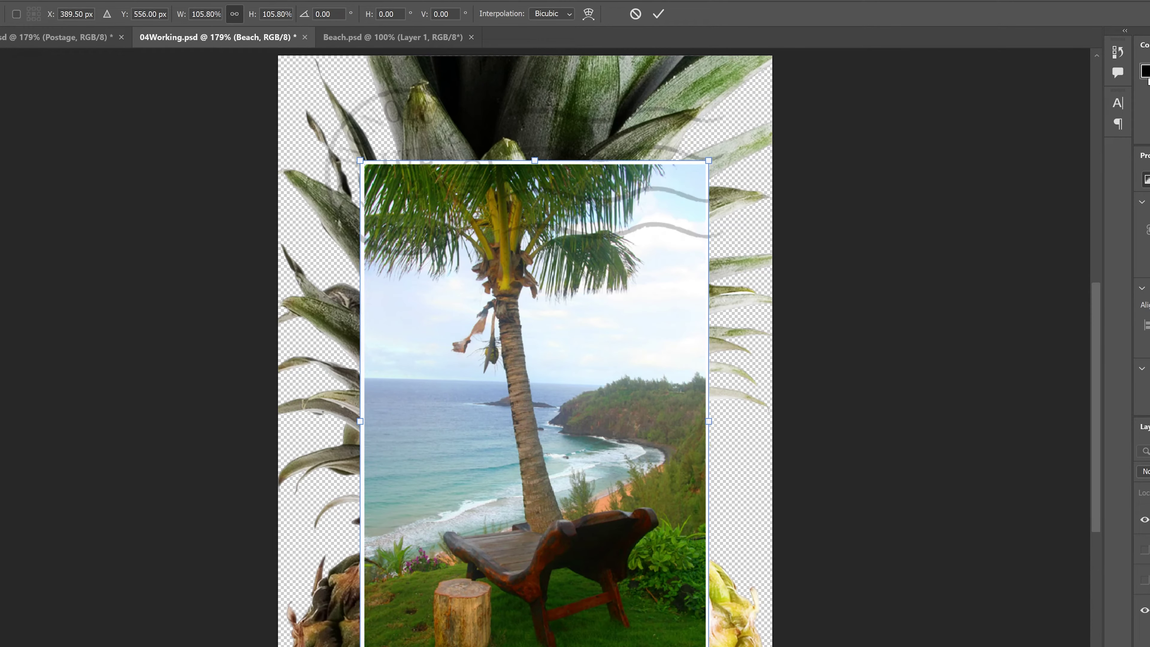
- Scale the Beach image proportionally to 50% and rotate it 15 degrees
left_click(206, 14)
type("50")
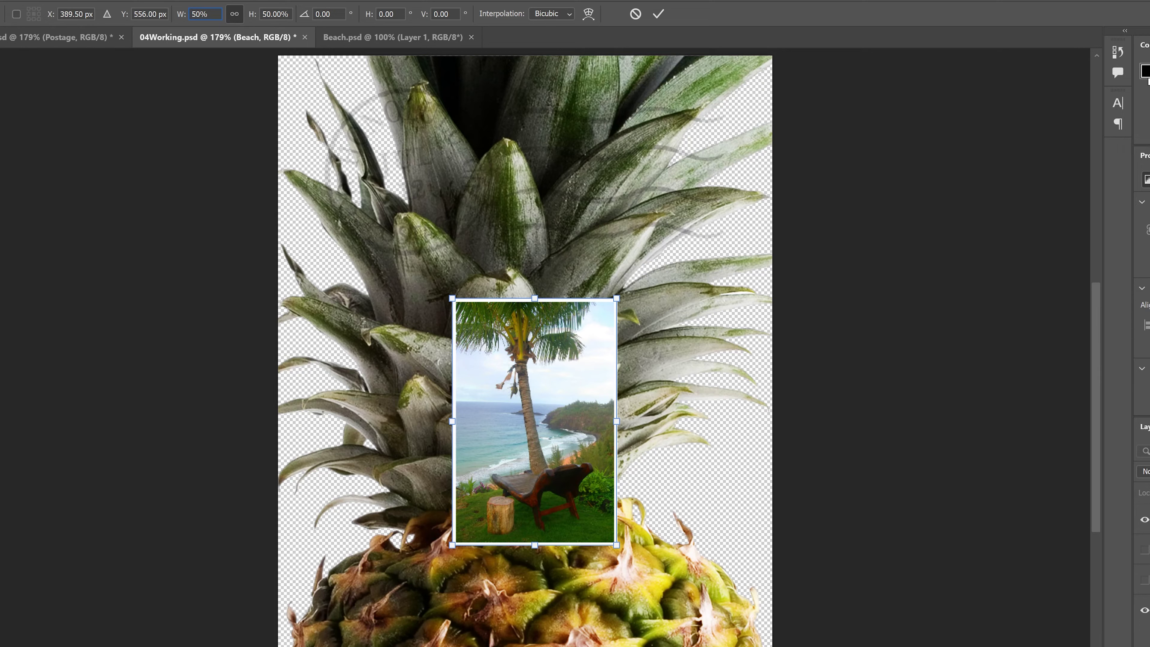
left_click(316, 14)
type("15")
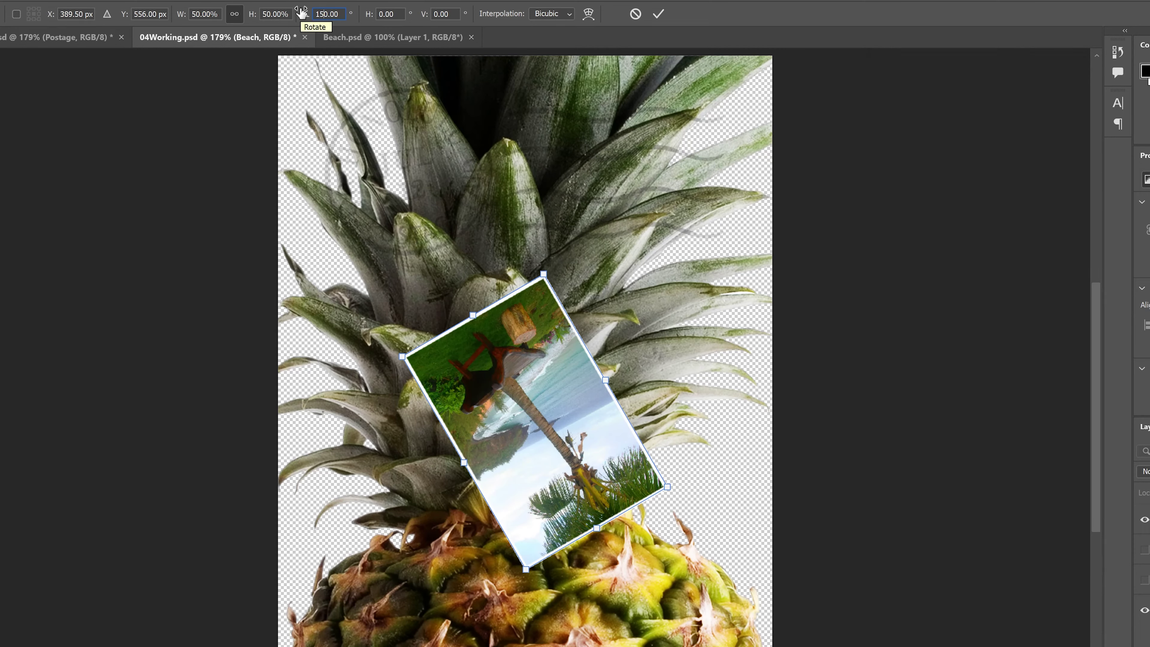
key("Delete")
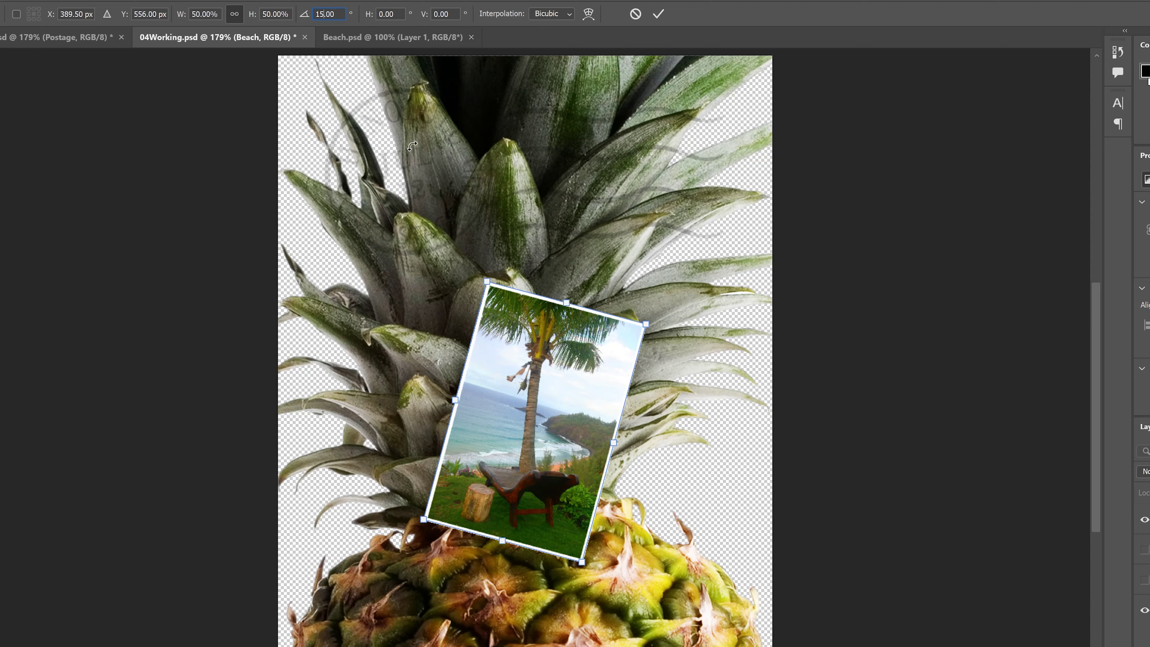
- Move the Beach image onto the upper-left pineapple leaves to about X 266.55 px, Y 325.37 px, apply the transform and save the document
left_click_drag(537, 422, 454, 275)
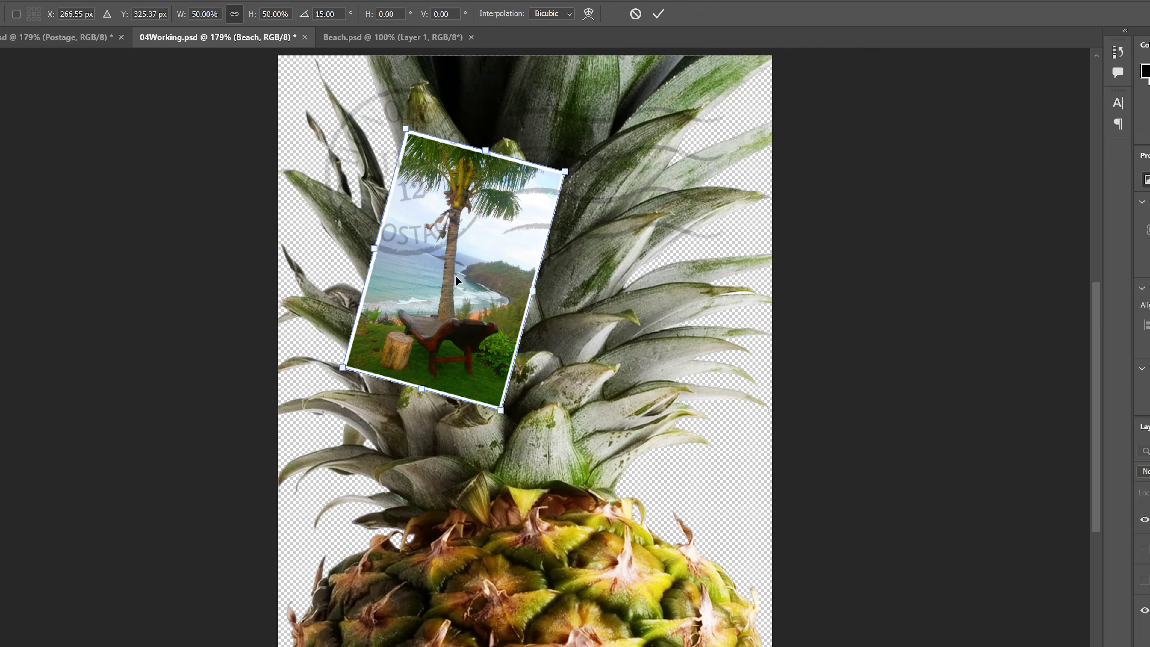
left_click(659, 14)
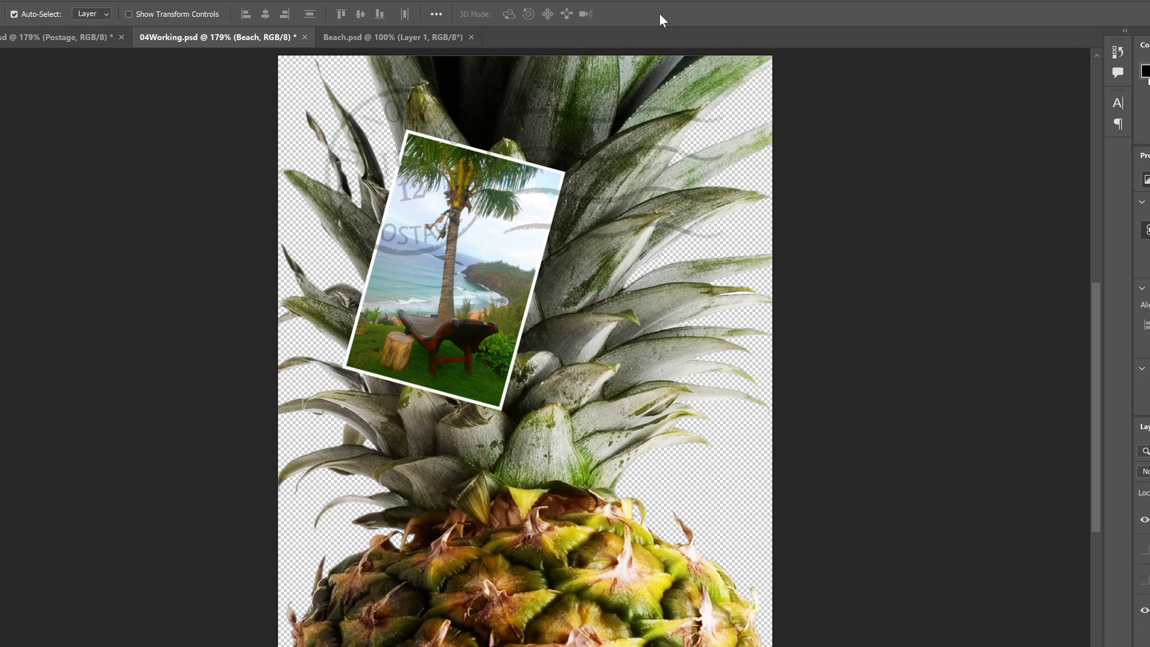
key("ctrl+s")
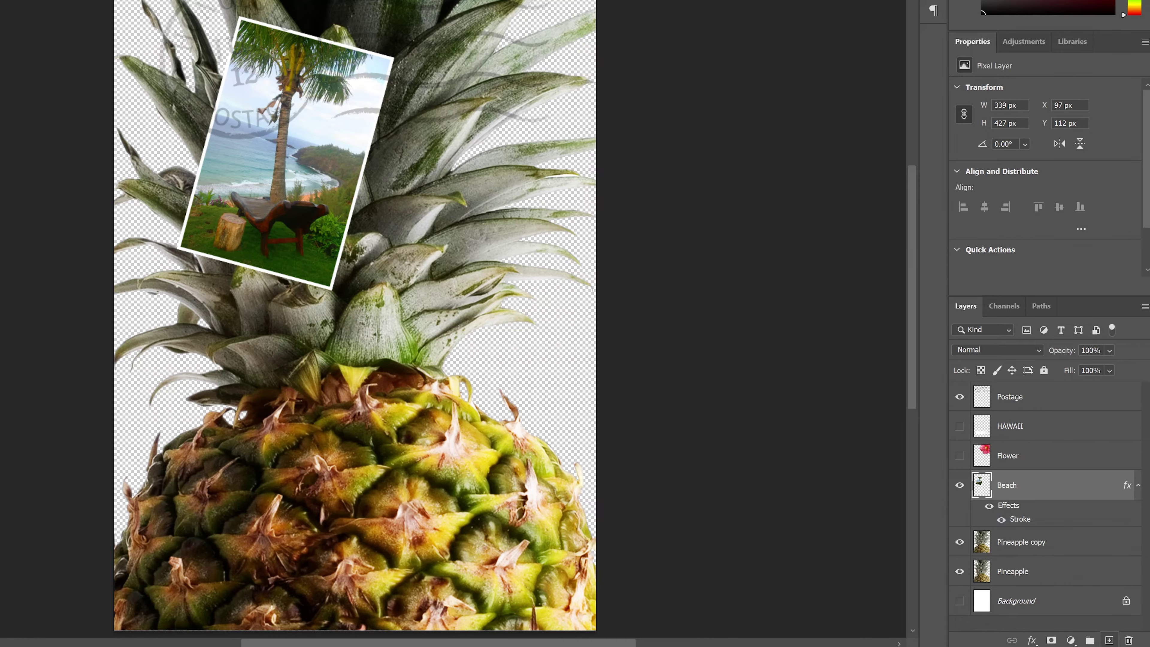
- Add a new layer directly above the Beach layer and name it Clouds
left_click(1110, 640)
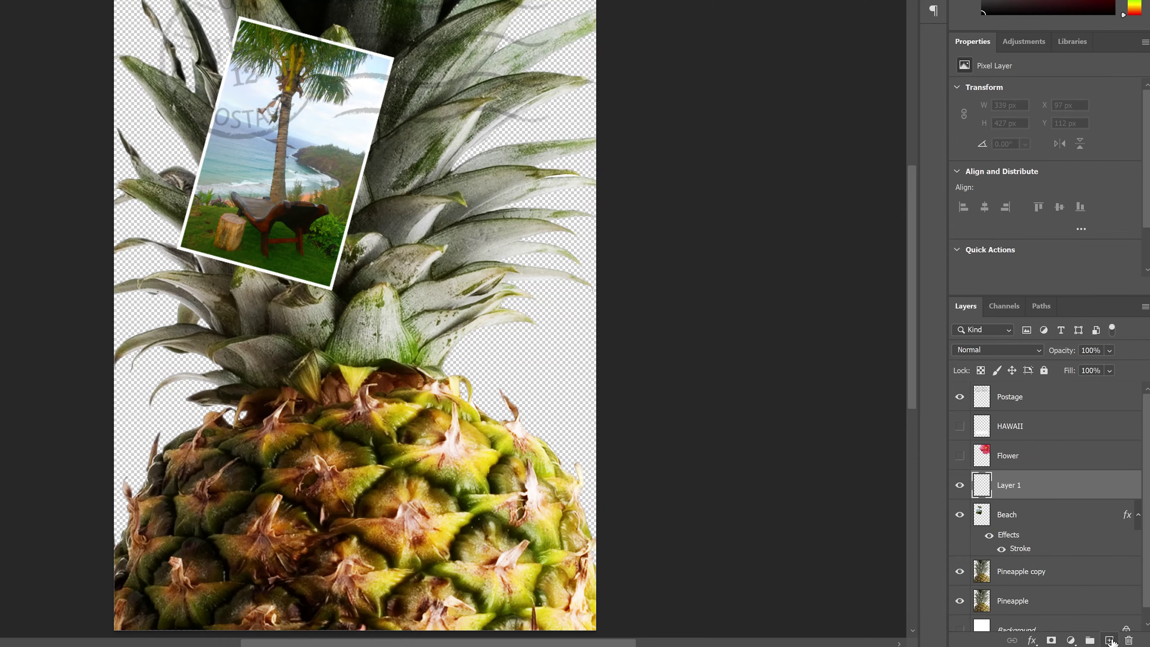
double_click(1009, 485)
type("Clouds")
left_click(1060, 489)
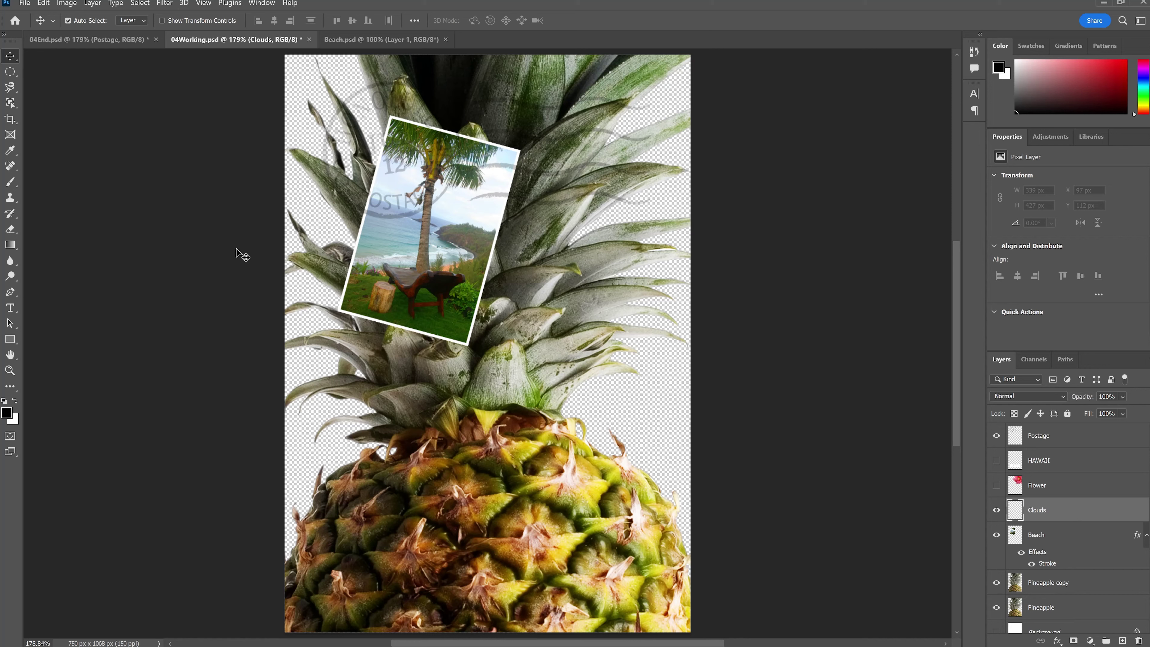
- Set the foreground color to pale blue ccdff6, starting from a sample of the sky in the Beach image
left_click(12, 418)
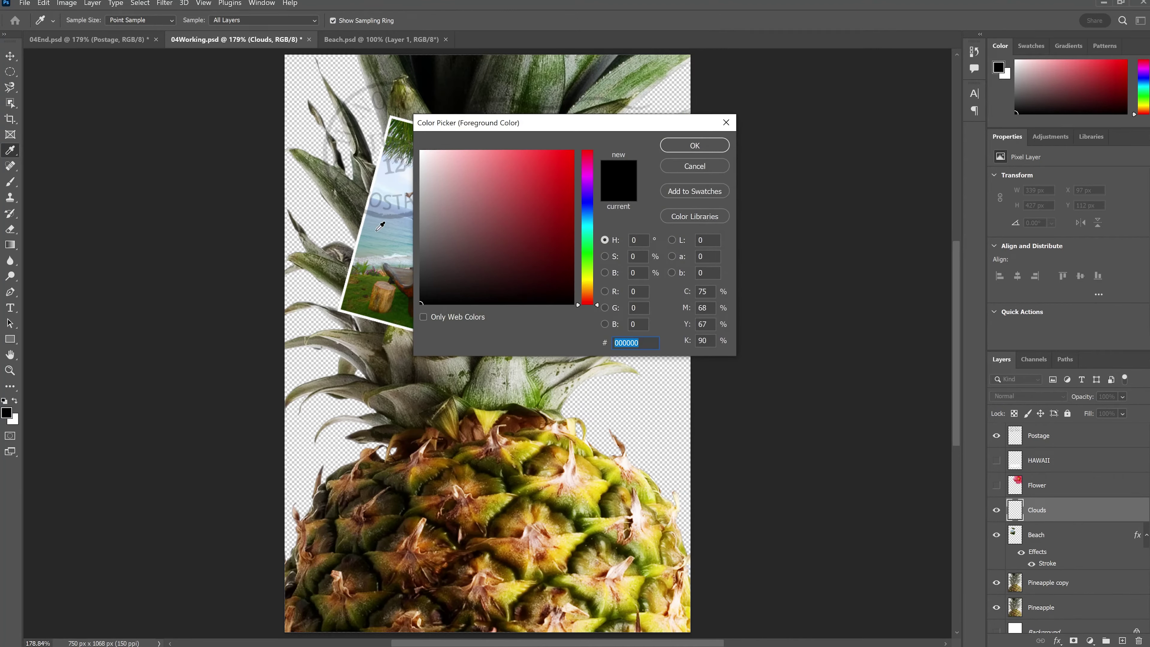
left_click_drag(469, 123, 588, 121)
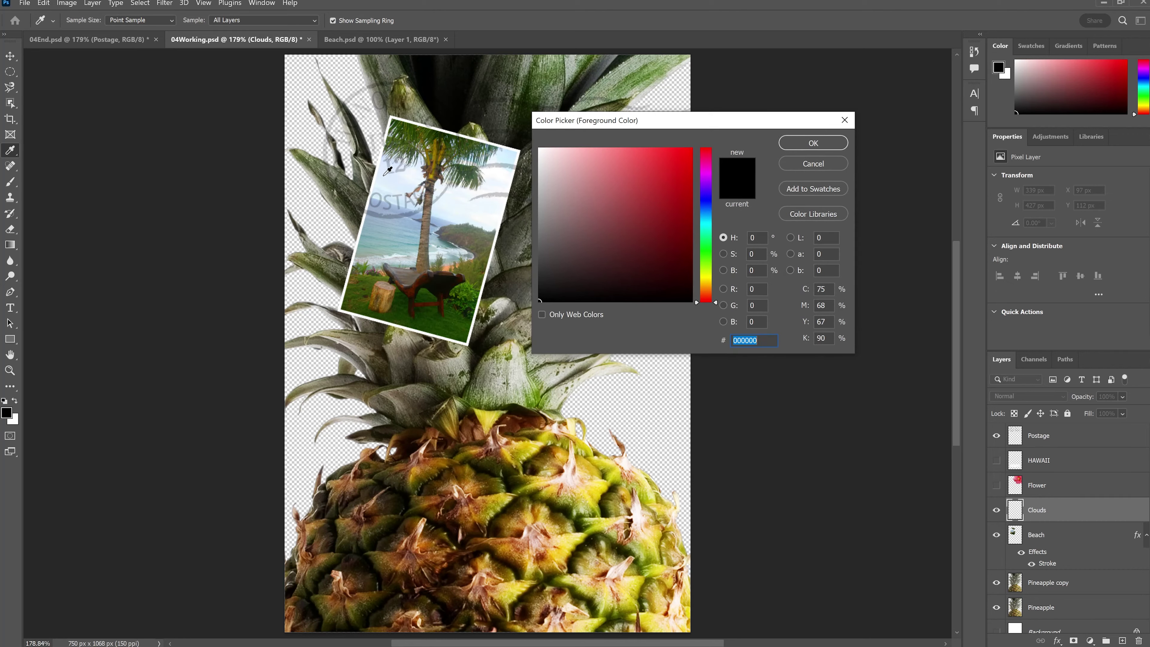
left_click(388, 166)
left_click(388, 167)
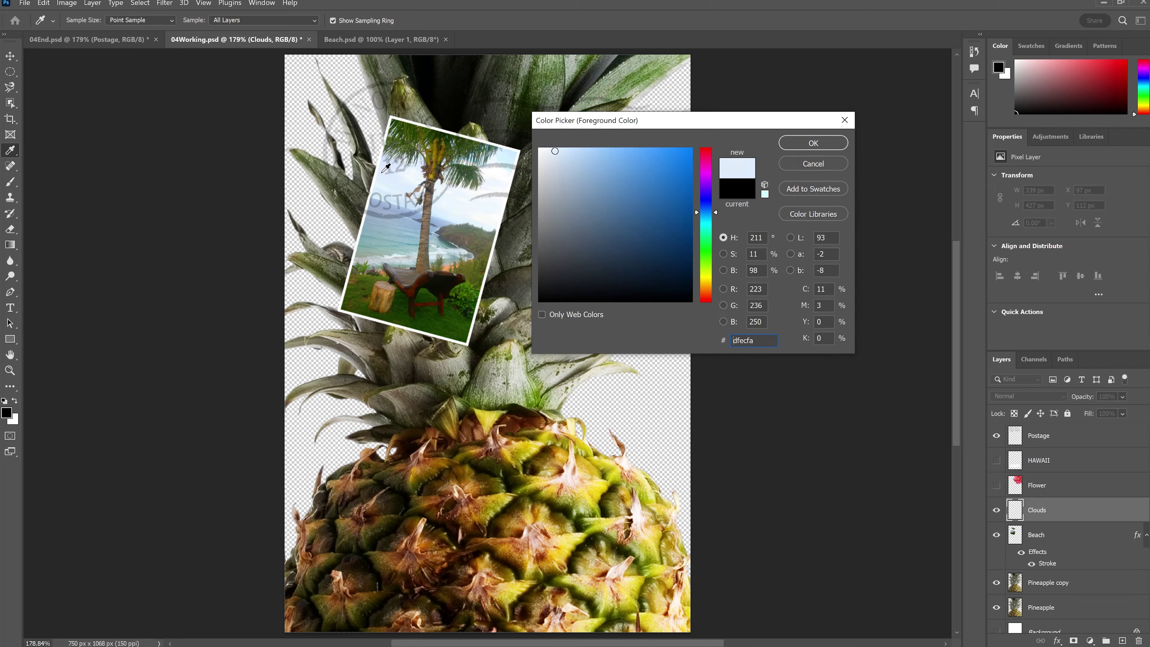
left_click(396, 172)
left_click(565, 153)
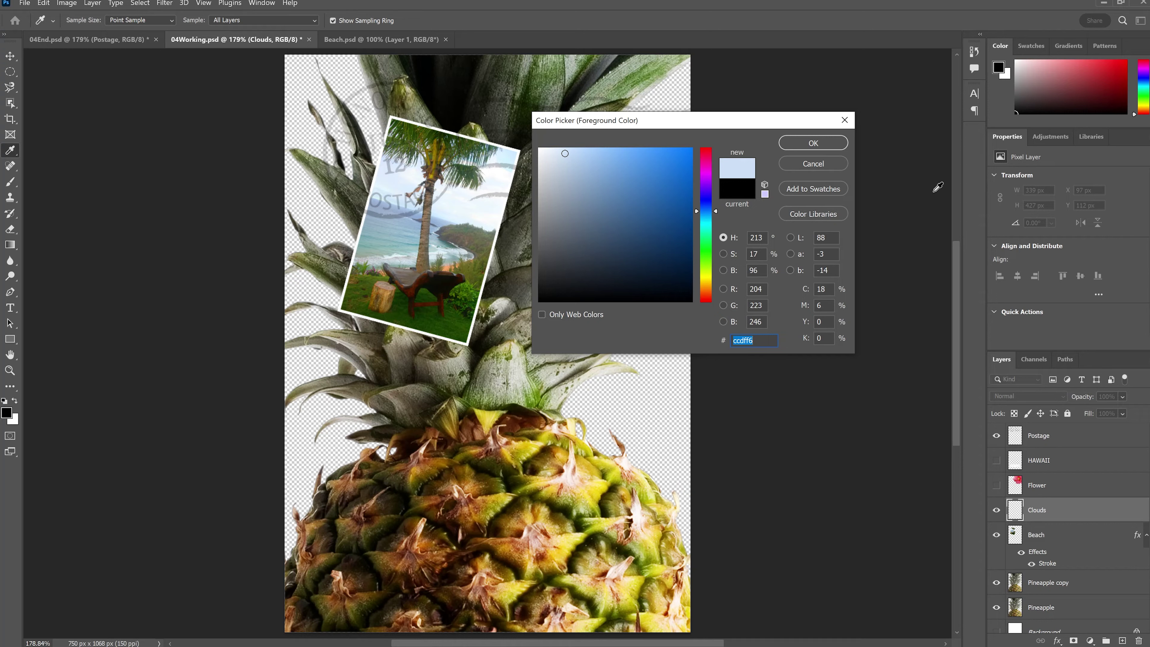
left_click(813, 143)
key("v")
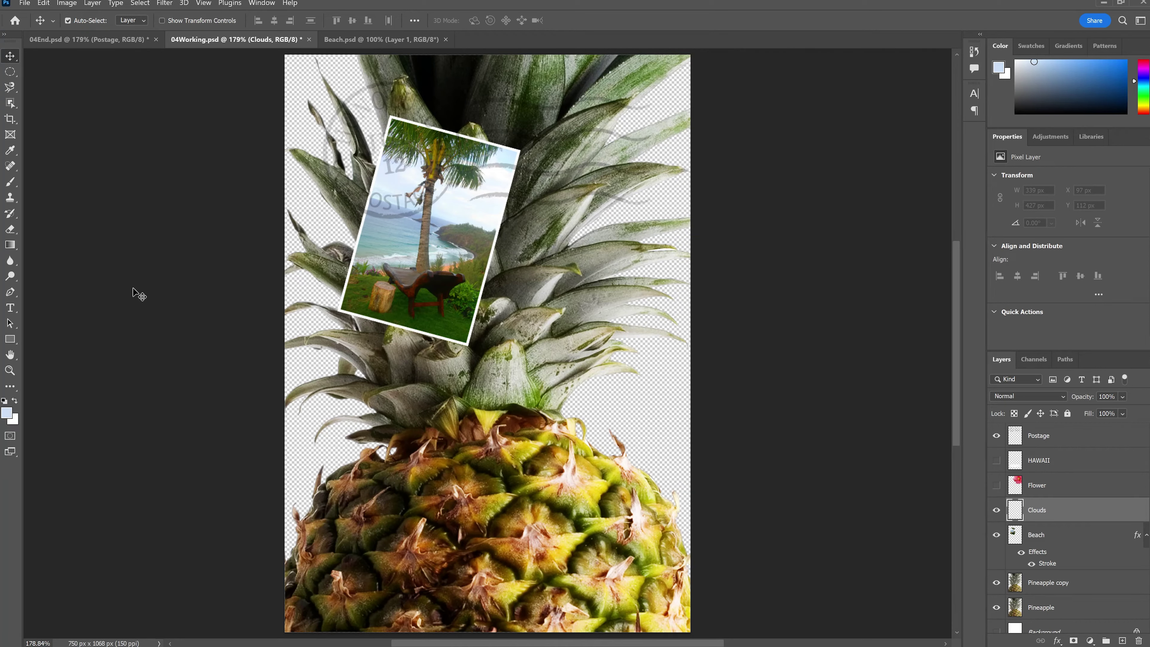
- Render the Clouds filter on the Clouds layer and move that layer between Pineapple and Background, saving the document
left_click(165, 3)
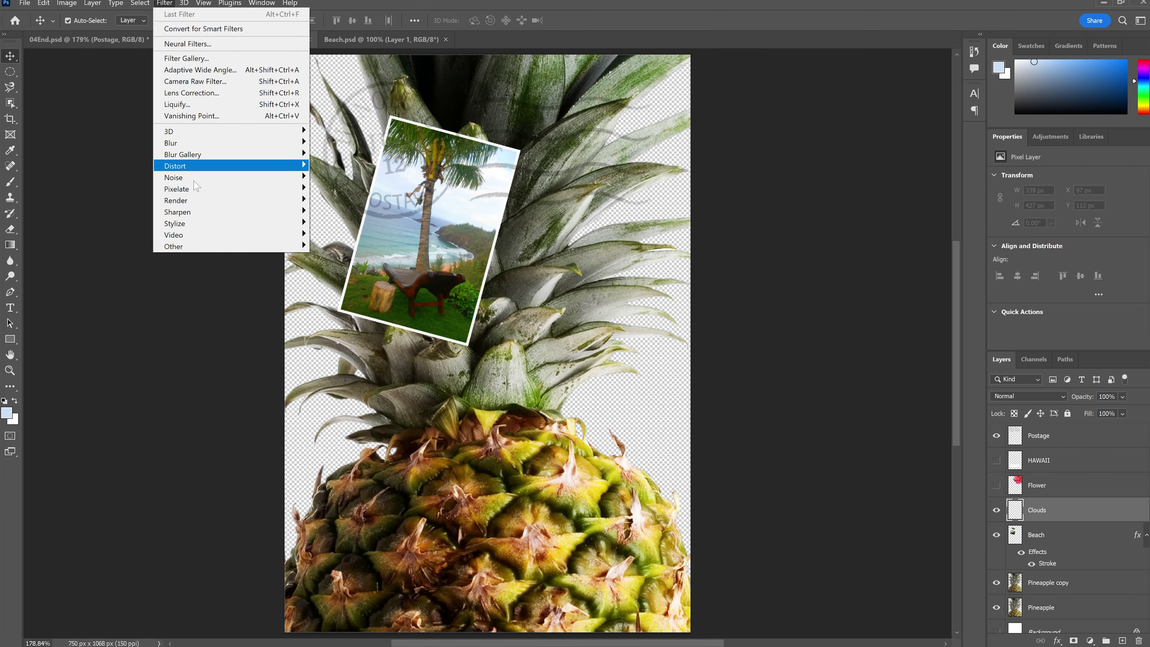
mouse_move(202, 204)
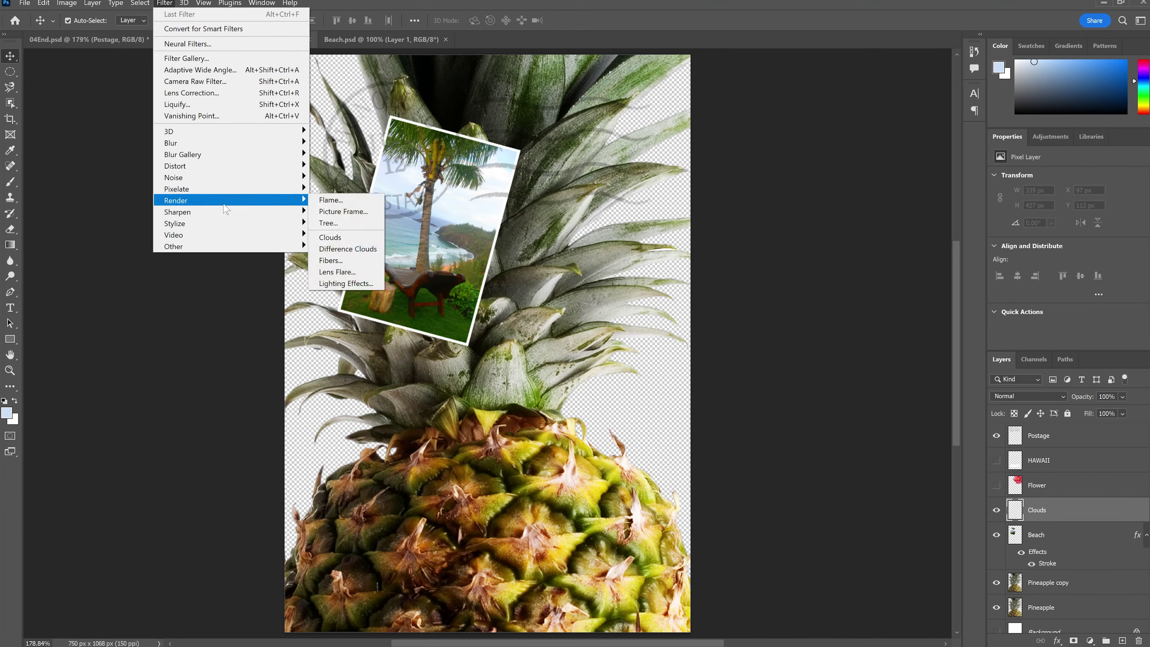
left_click(347, 239)
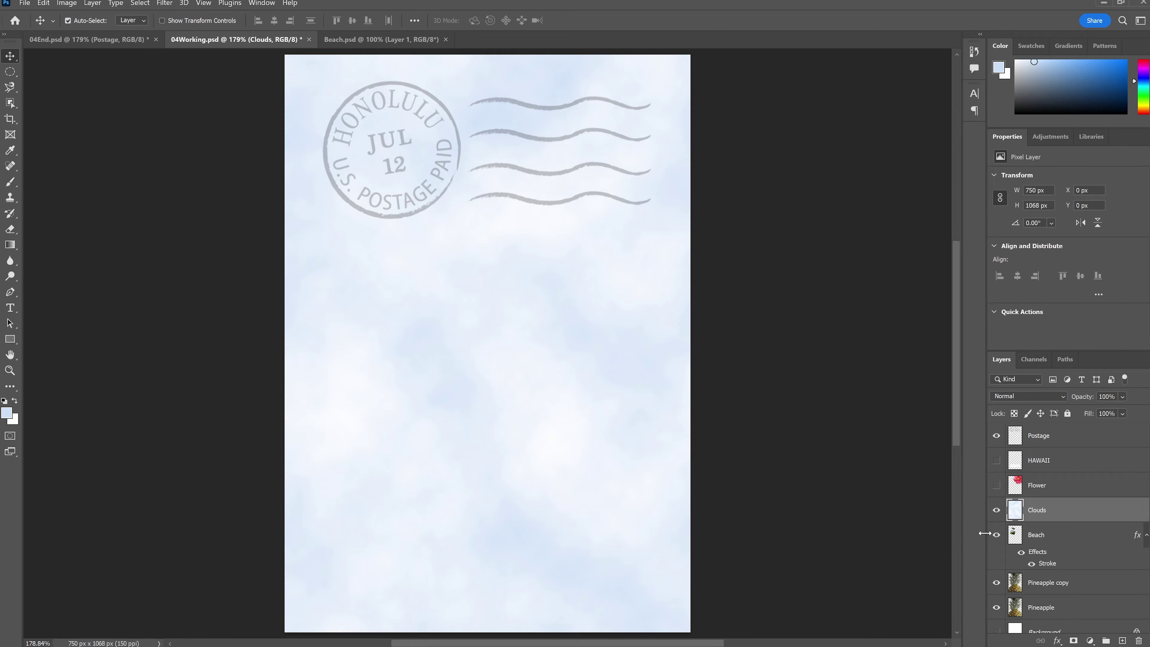
left_click_drag(1016, 512, 1037, 621)
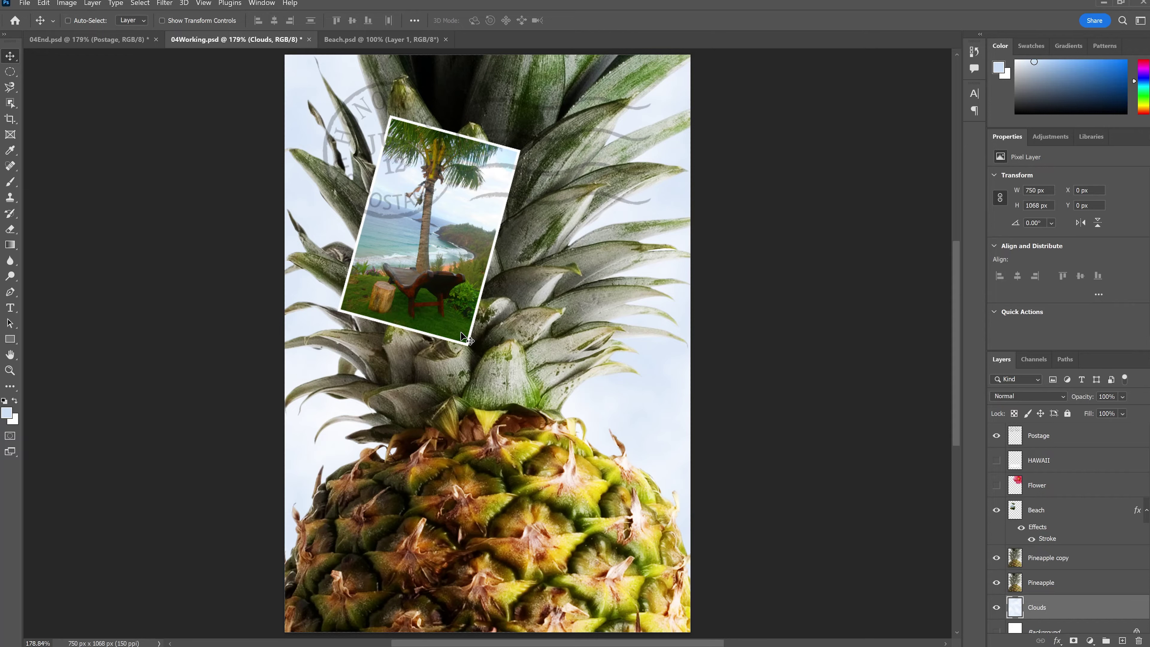
key("ctrl+s")
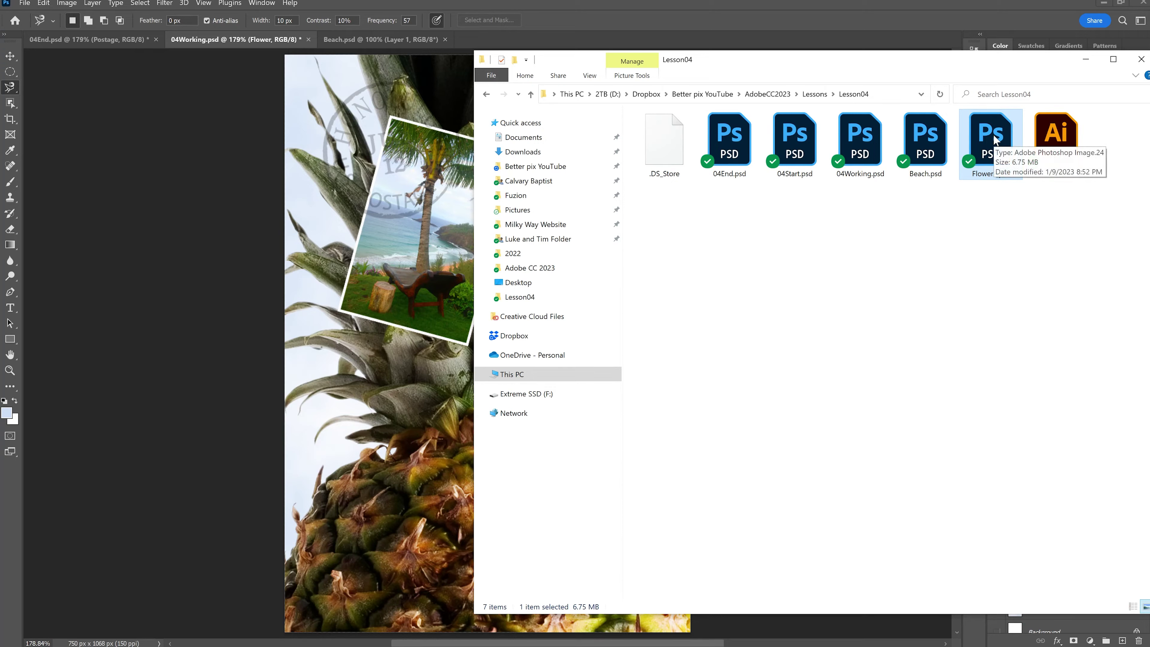
- Place Flower2.psd from the Lesson04 folder into the postcard and position it over the lower-left corner at X 266.50 px, Y 795.50 px
left_click_drag(993, 136, 385, 252)
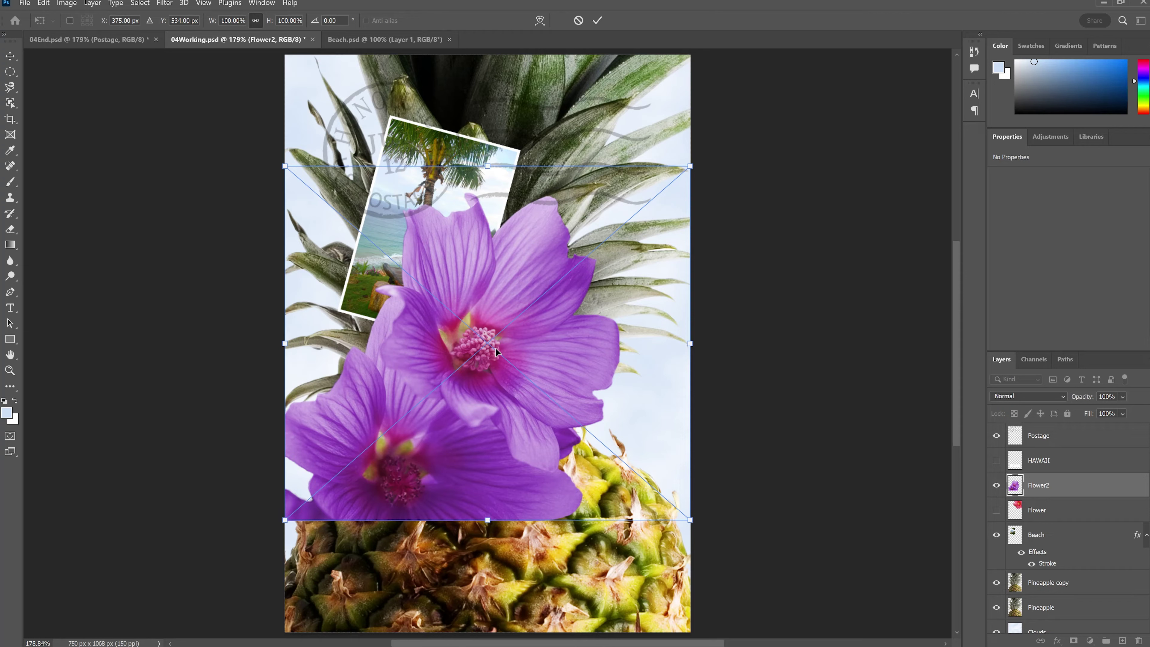
left_click_drag(439, 476, 381, 623)
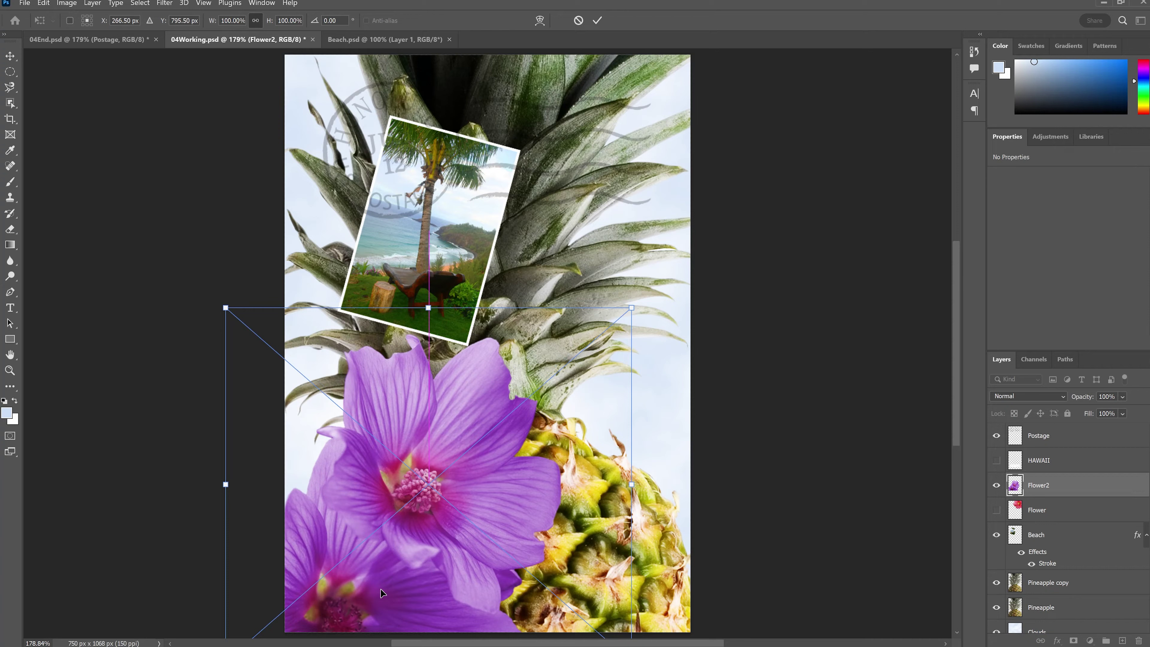
left_click(602, 22)
key("l")
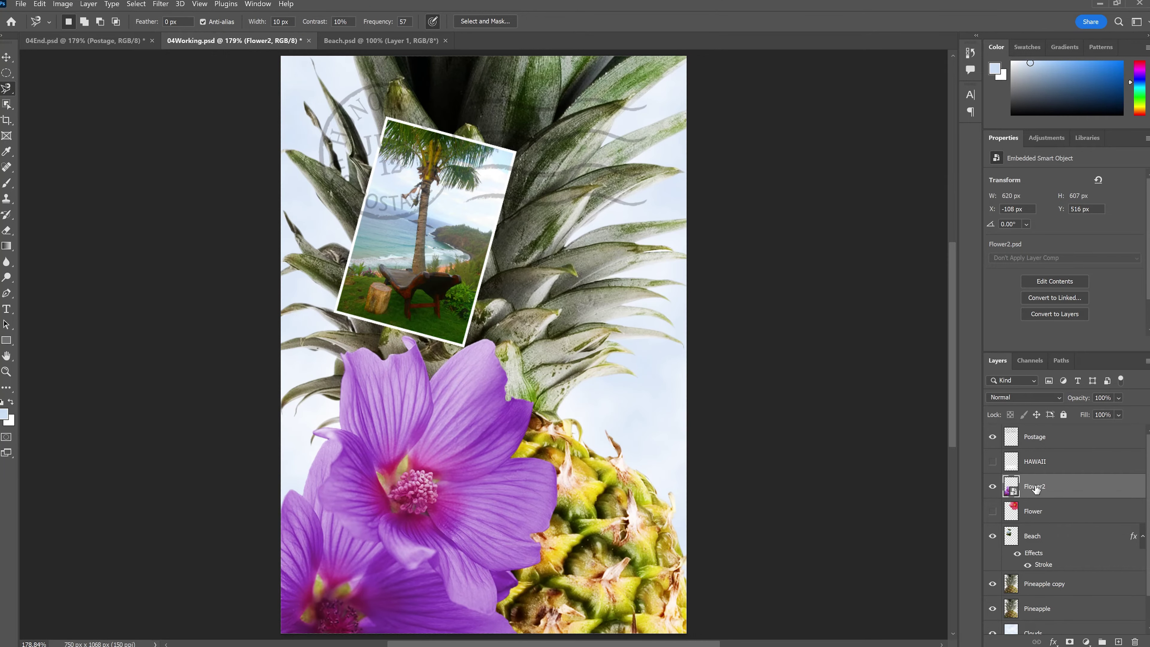
- Activate the Horizontal Type tool and deselect all layers
left_click(6, 312)
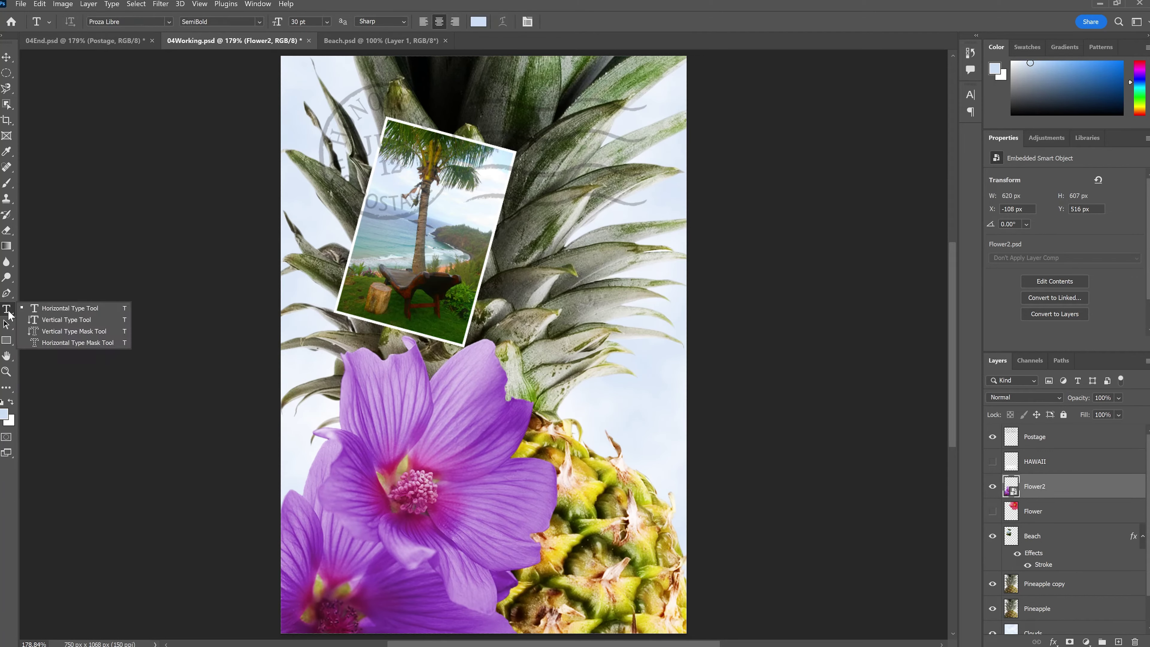
left_click(72, 308)
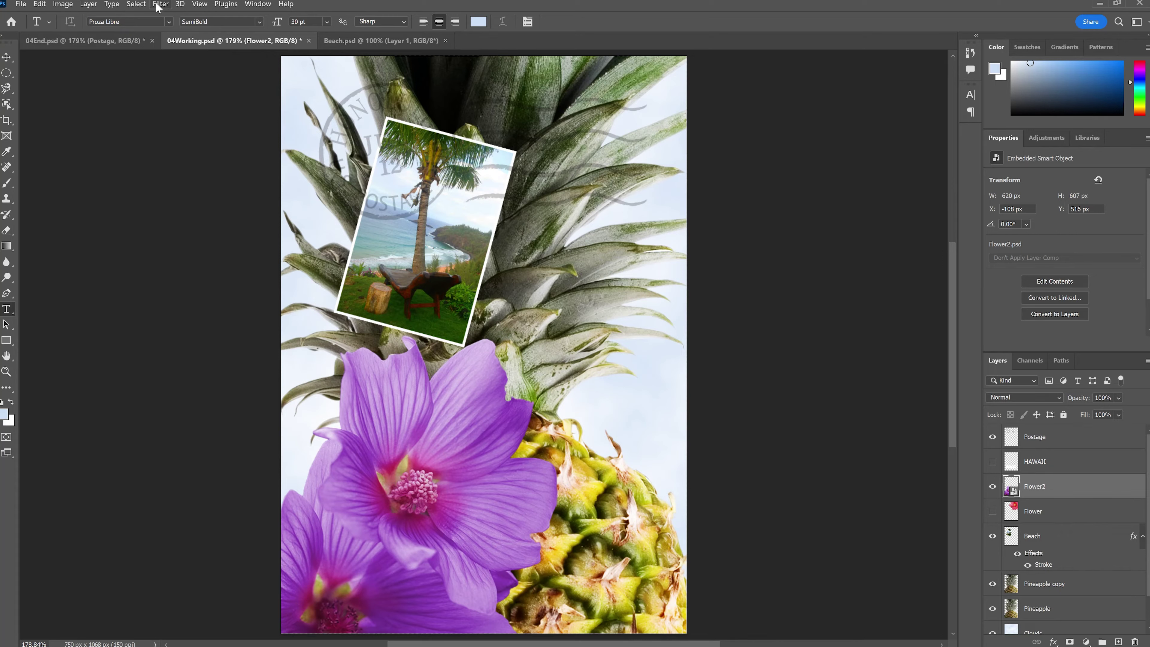
left_click(135, 4)
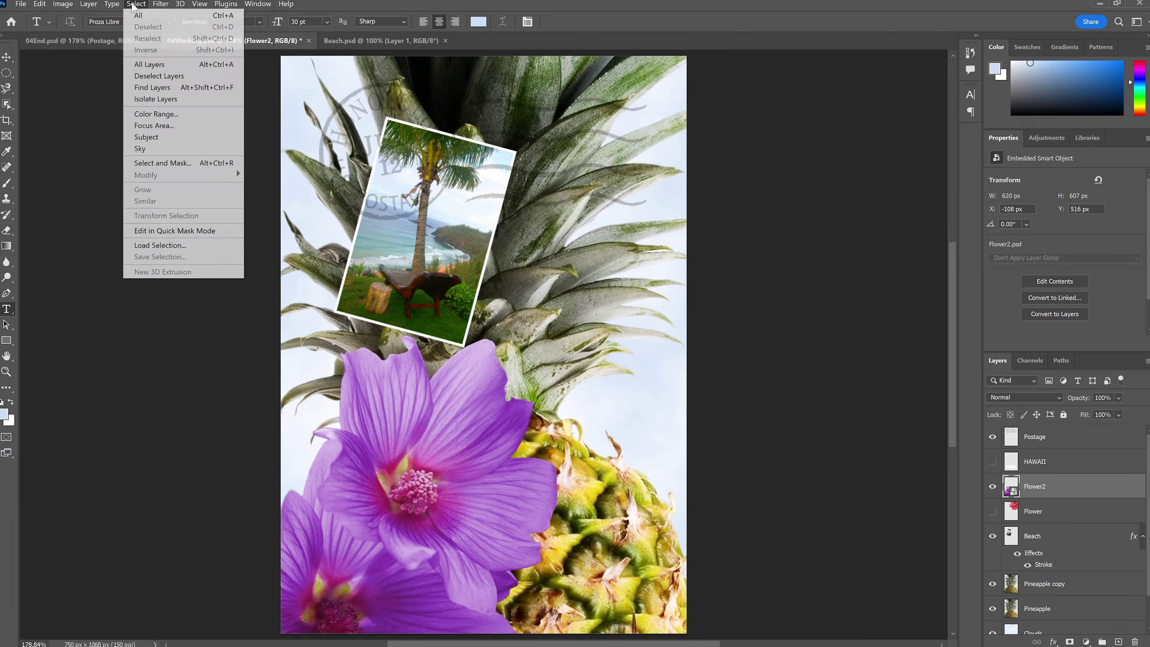
left_click(167, 76)
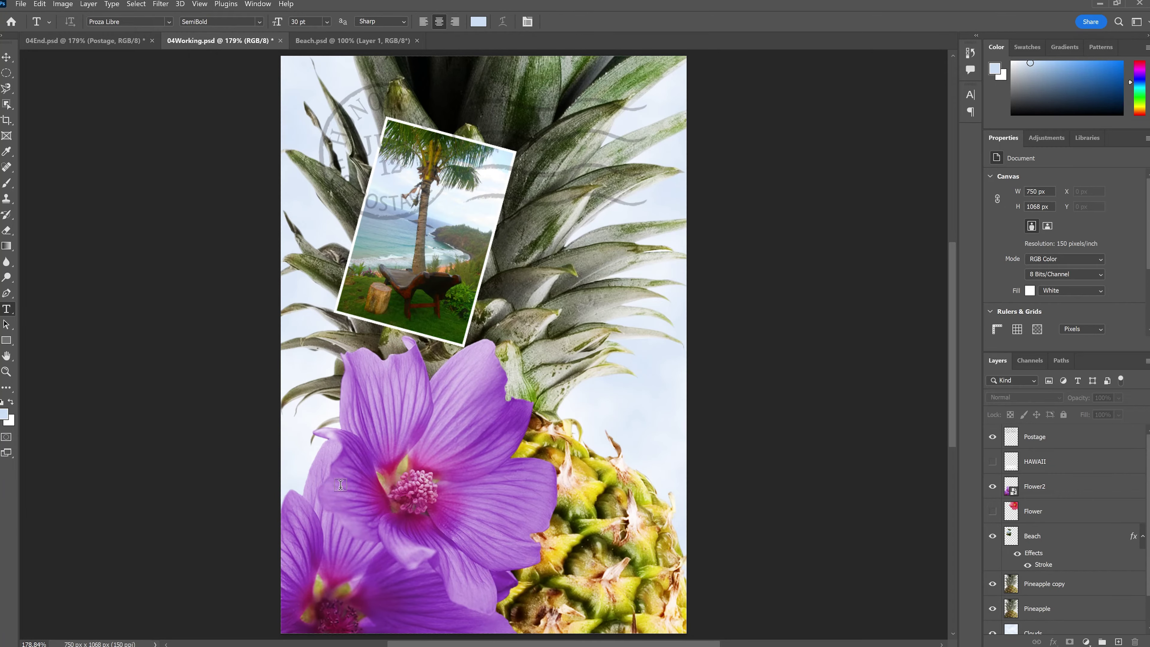
- Create a paragraph text box across the lower flower and pineapple and enter "Island Paradise" in it
left_click_drag(335, 472, 664, 589)
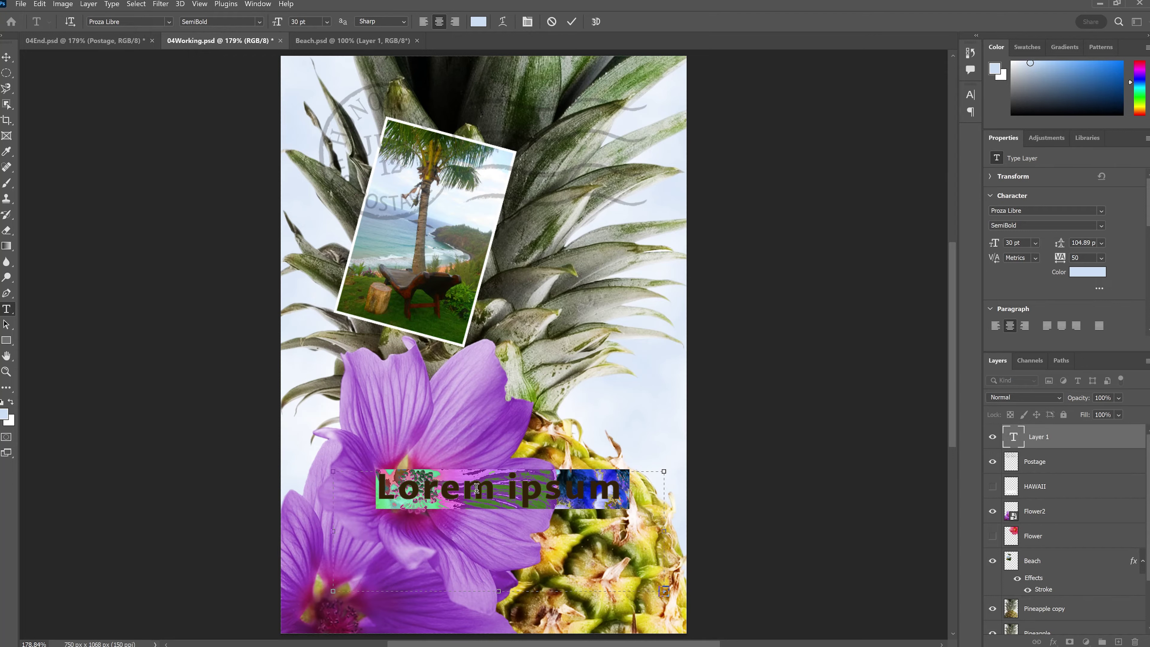
type("Isalnd")
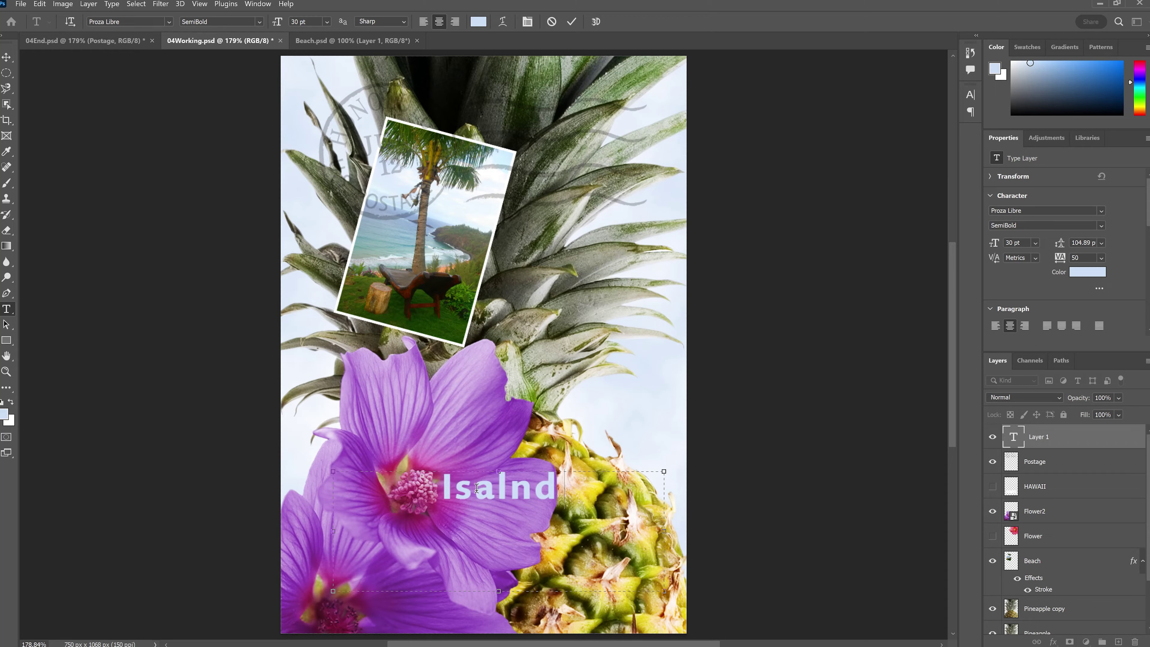
key("BackSpace")
key("BackSpace")
key("BackSpace")
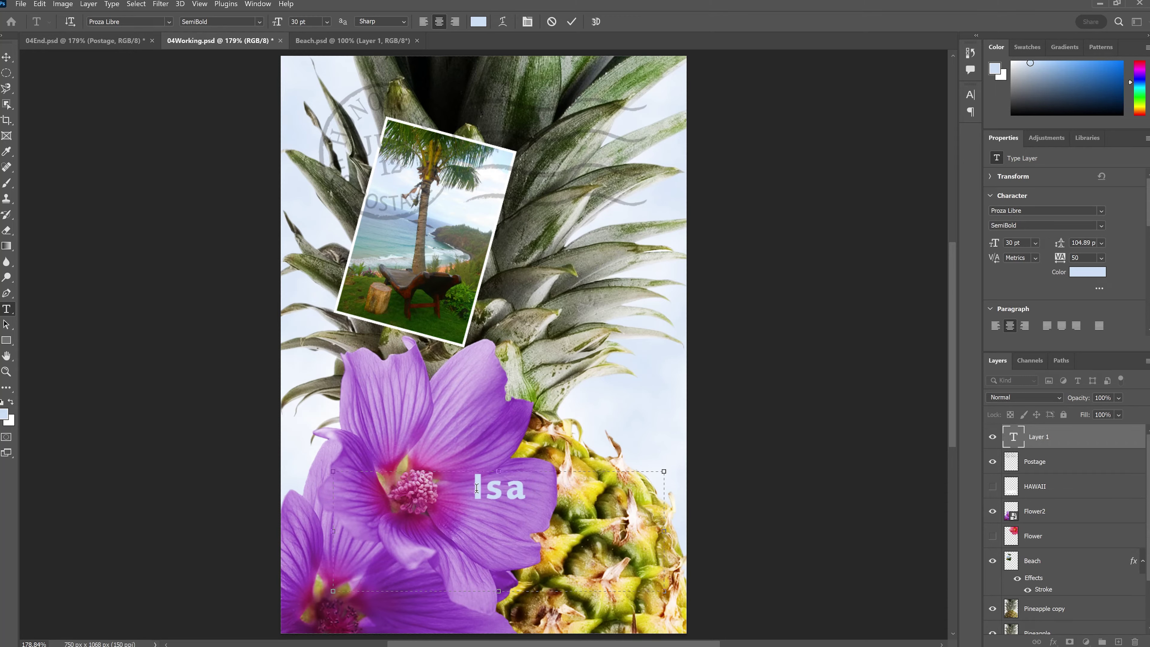
key("BackSpace")
type("land")
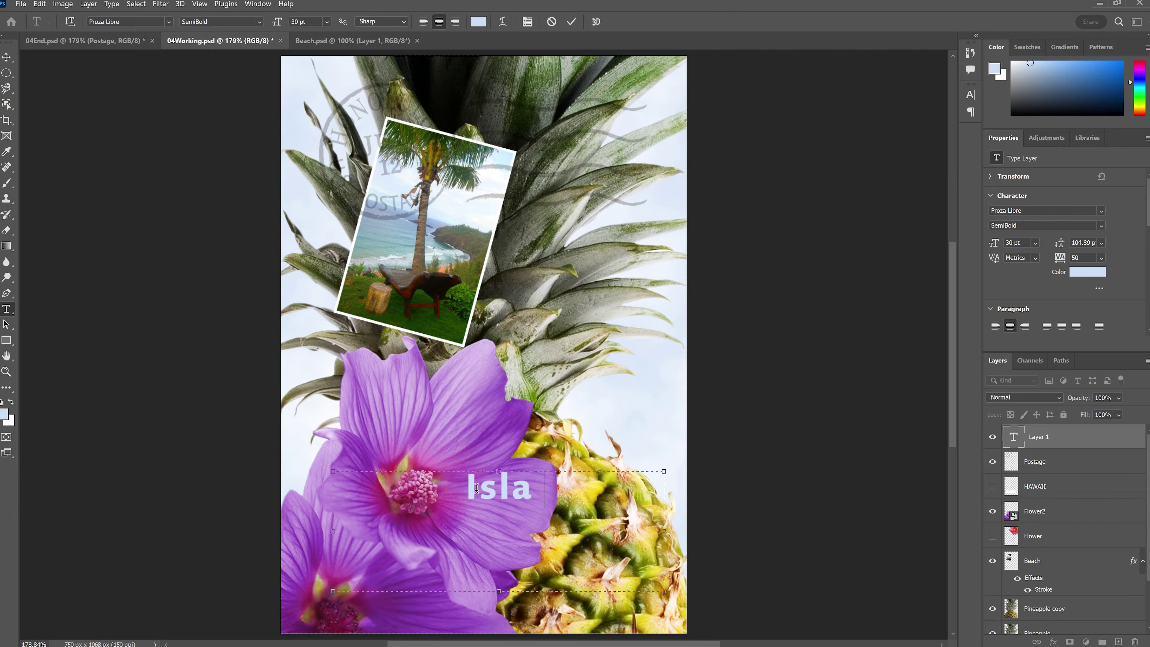
key("super+p")
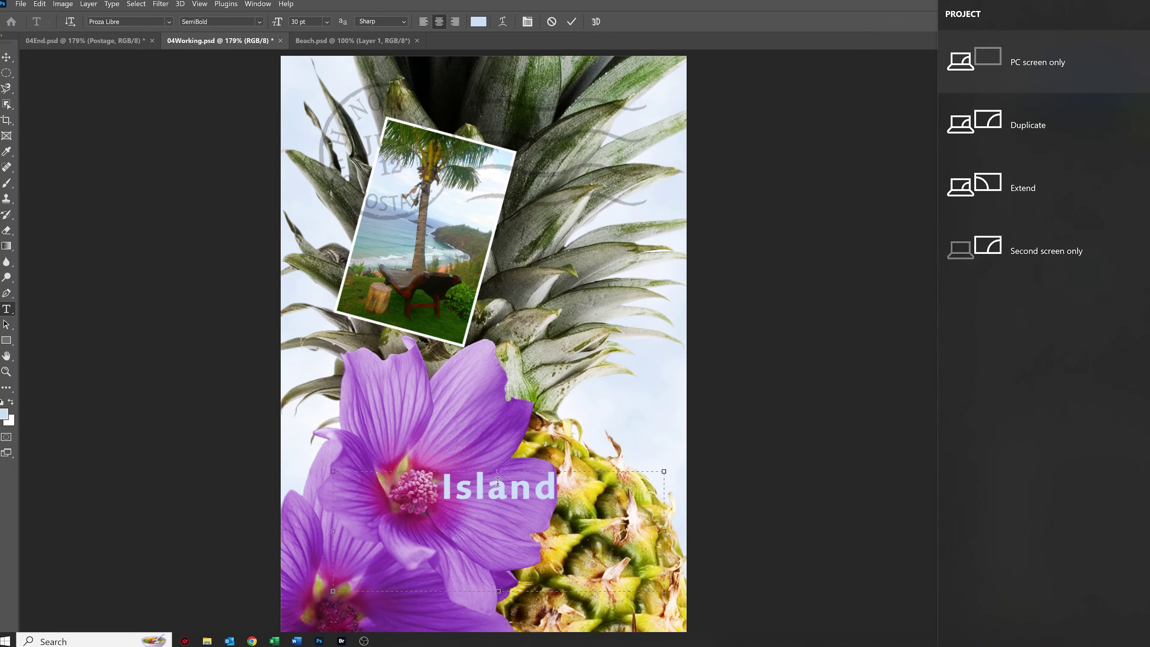
left_click(592, 505)
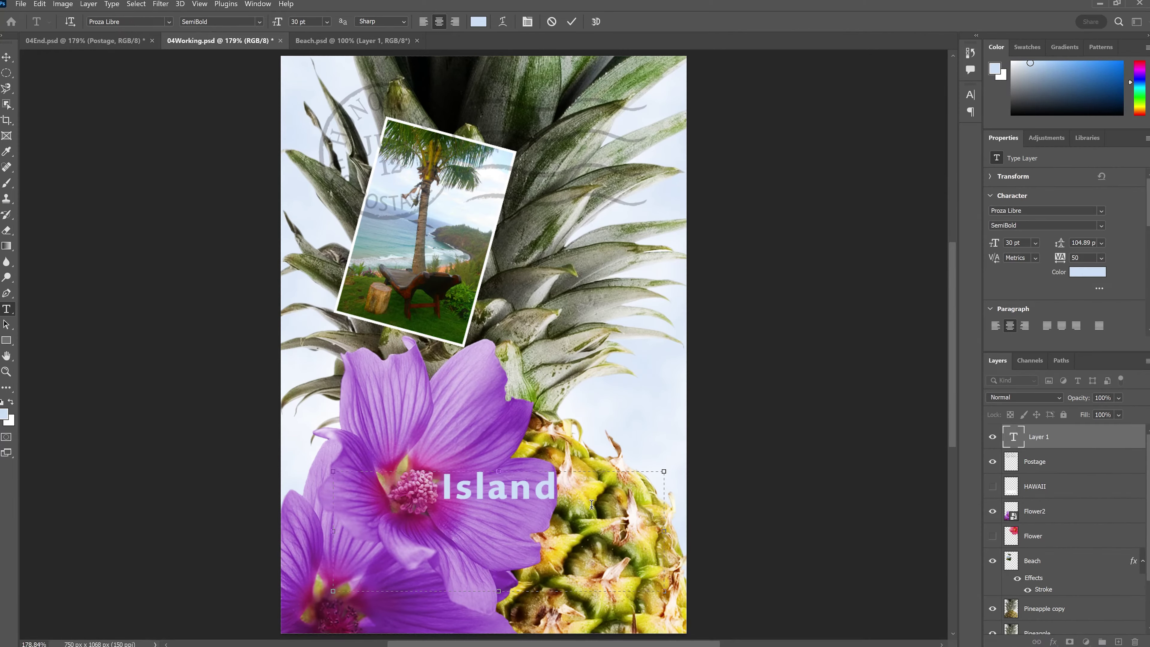
type("Paras")
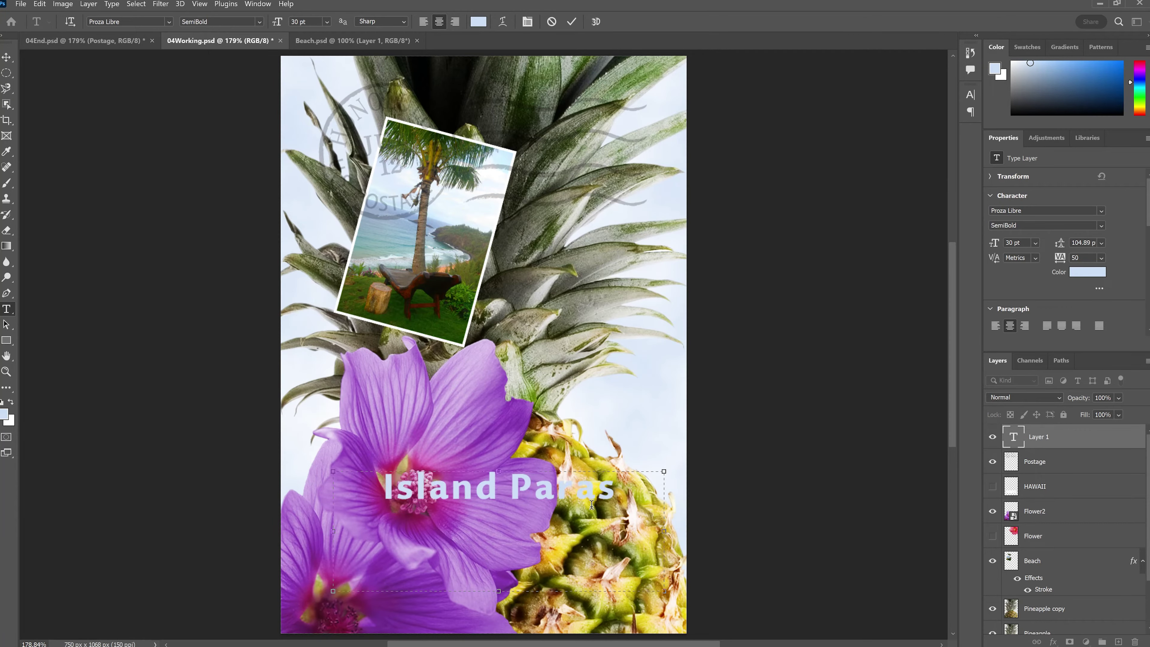
key("BackSpace")
type("dise")
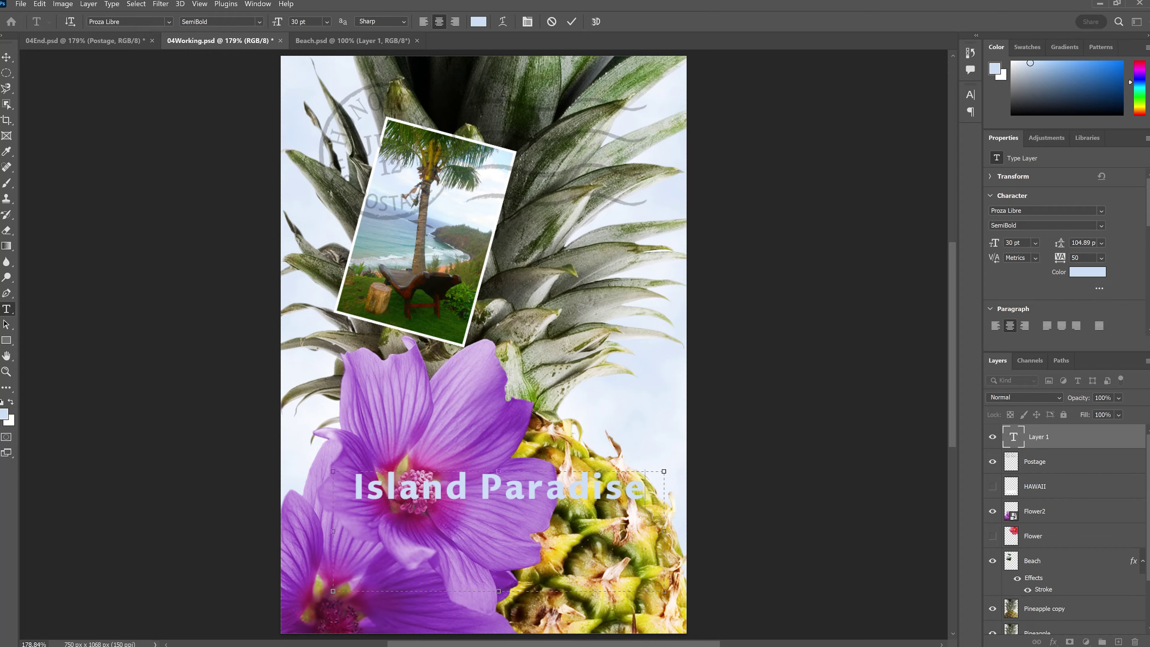
- Choose Sharp as the anti-aliasing method for the "Island Paradise" text
left_click(398, 22)
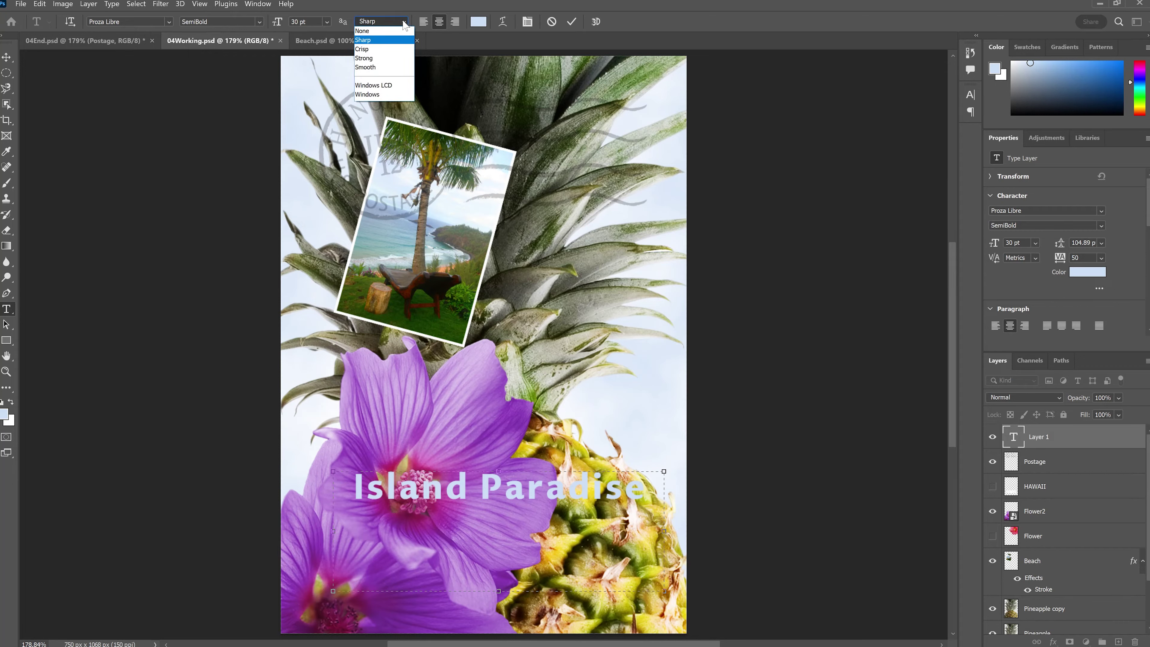
left_click(376, 40)
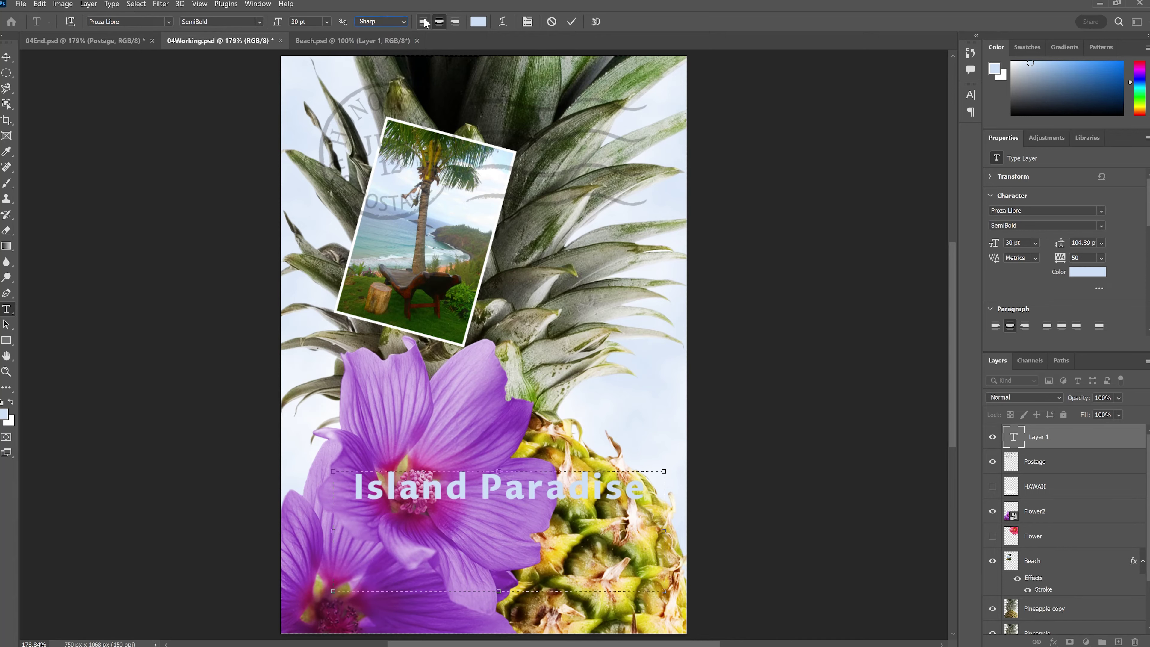
- Set the entire "Island Paradise" text in all caps with a tracking of 100
left_click(527, 23)
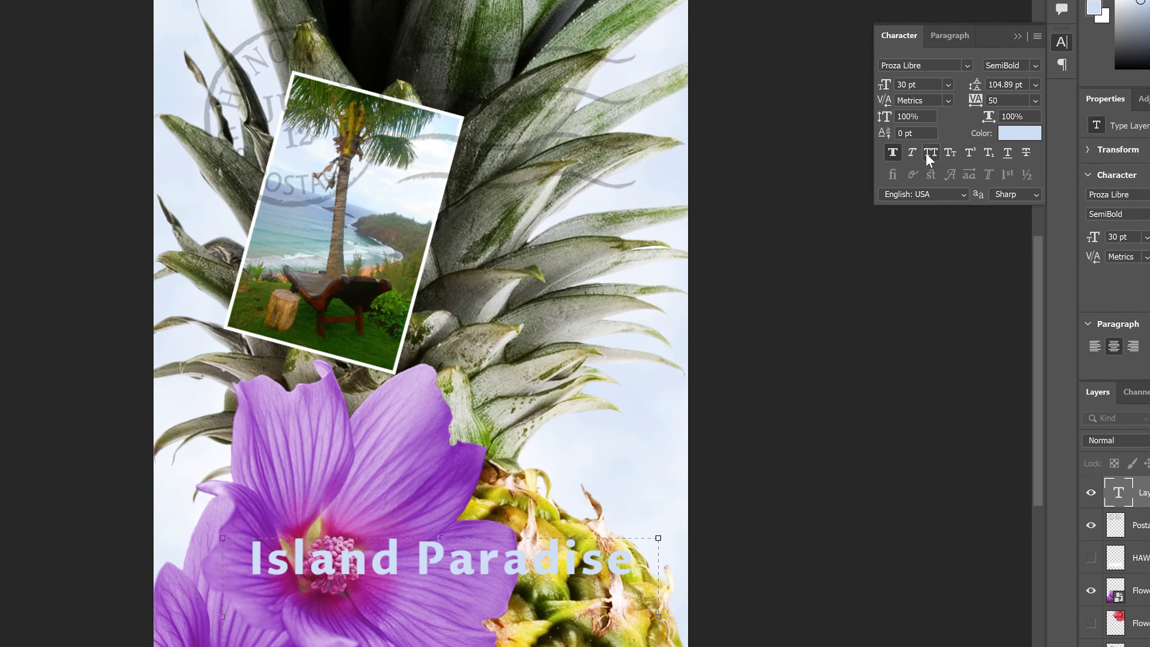
left_click(928, 158)
left_click(530, 571)
key("ctrl+a")
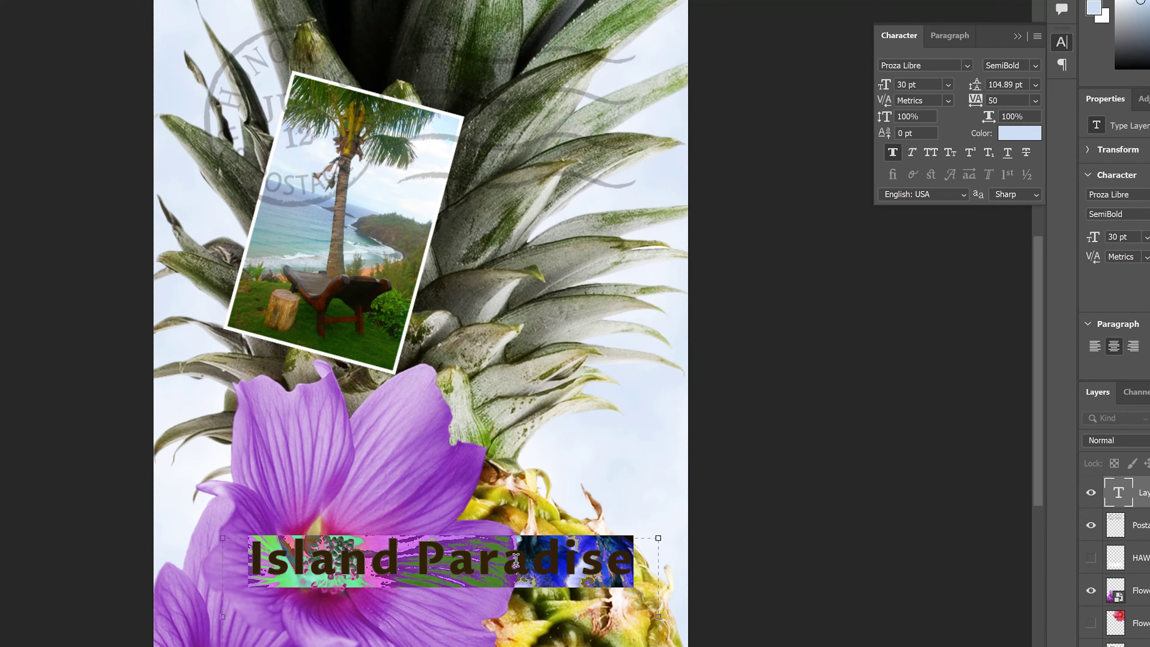
left_click(933, 146)
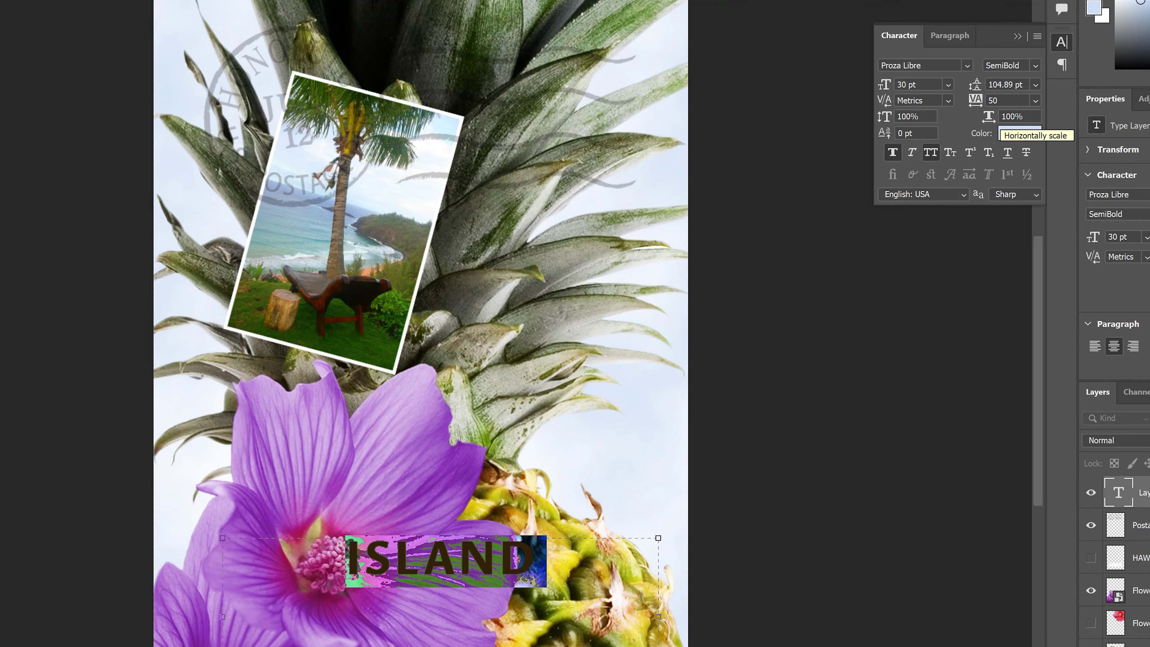
left_click(1034, 99)
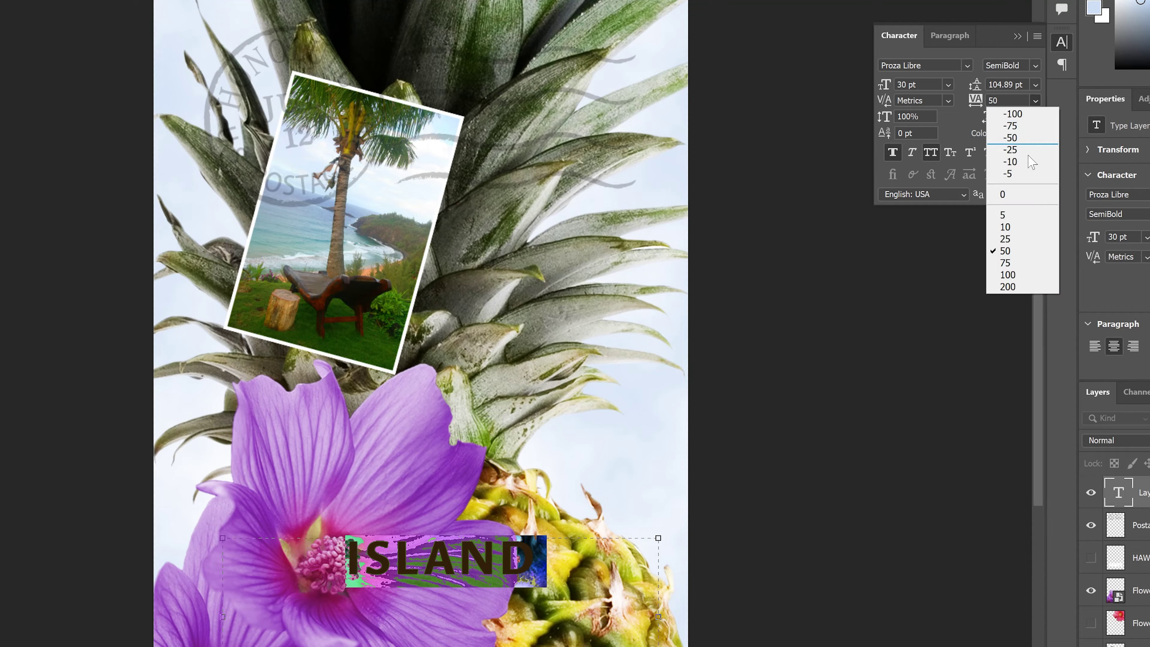
left_click(1009, 274)
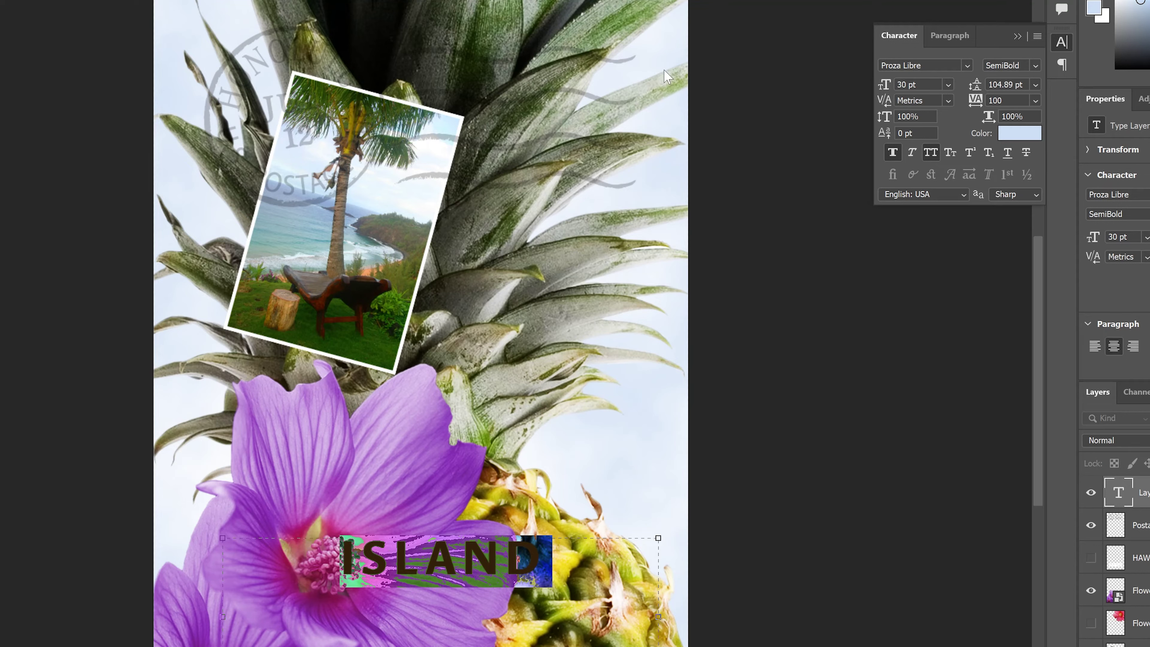
- Change the selected "Island Paradise" text's font to Birch Std Regular
left_click(944, 66)
left_click(923, 67)
left_click(924, 67)
double_click(908, 65)
left_click(892, 66)
double_click(892, 65)
left_click(935, 67)
left_click_drag(922, 66, 876, 66)
type("rch Std")
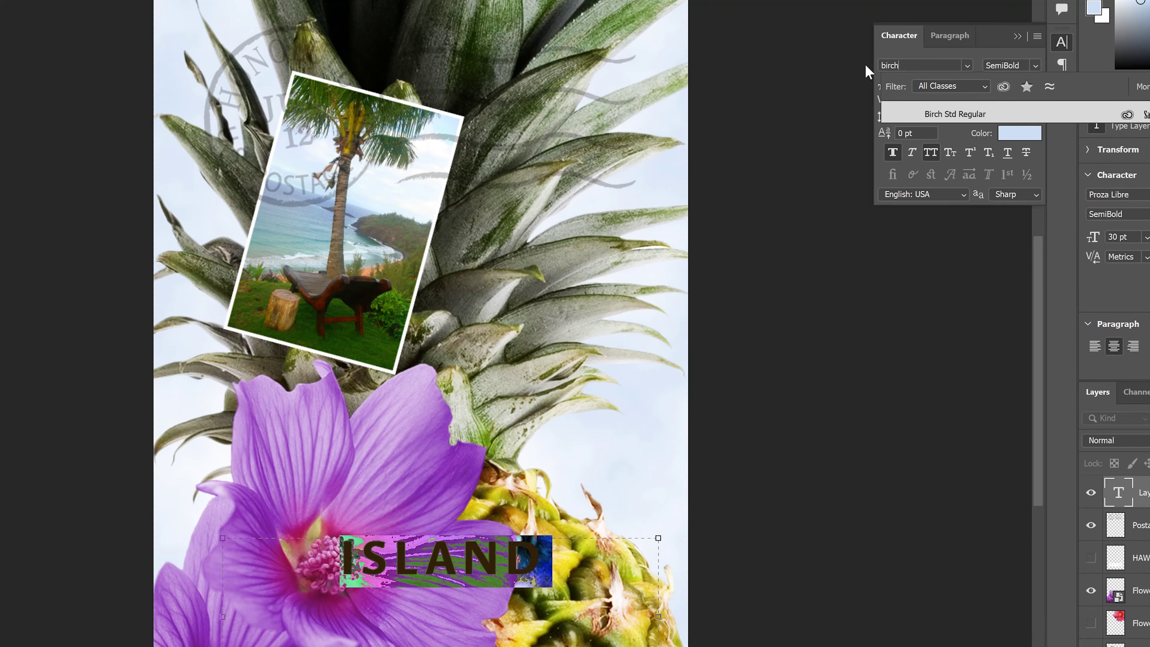
left_click(969, 111)
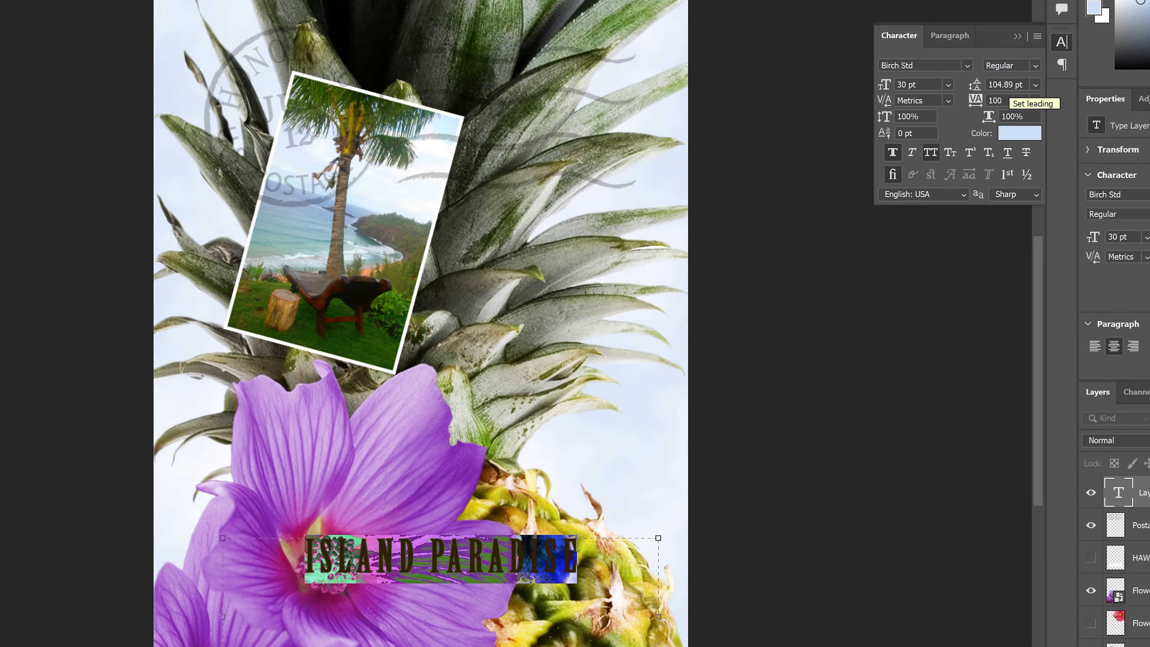
- Set the "Island Paradise" text's font size to 36 pt and its tracking to 250
left_click(947, 85)
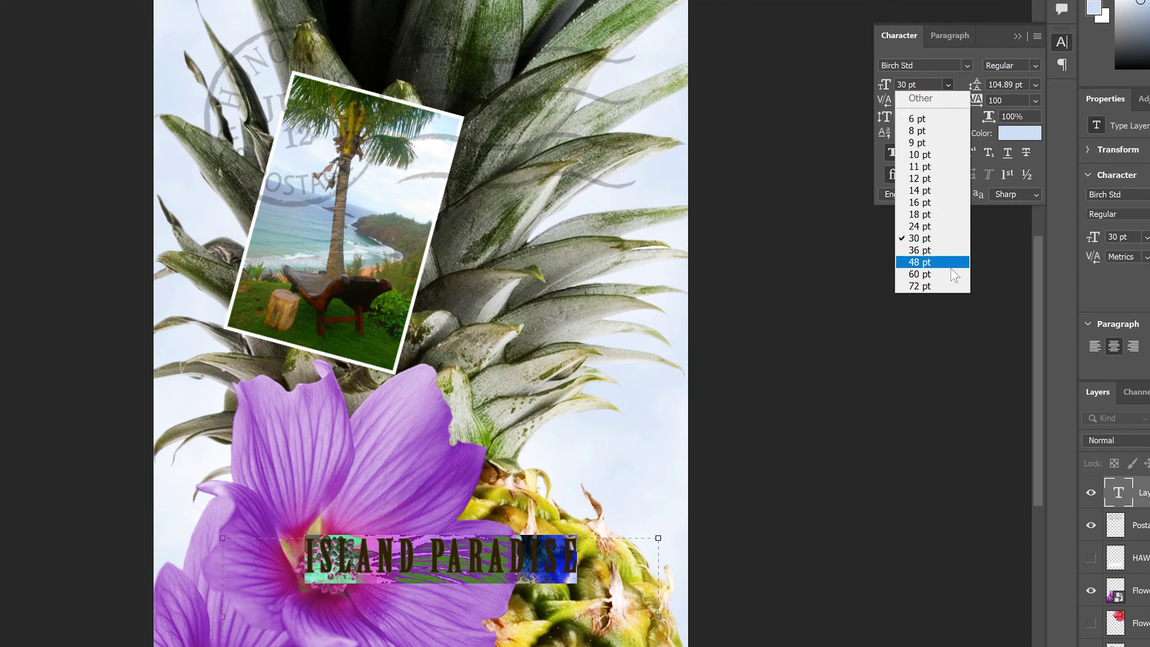
left_click(912, 250)
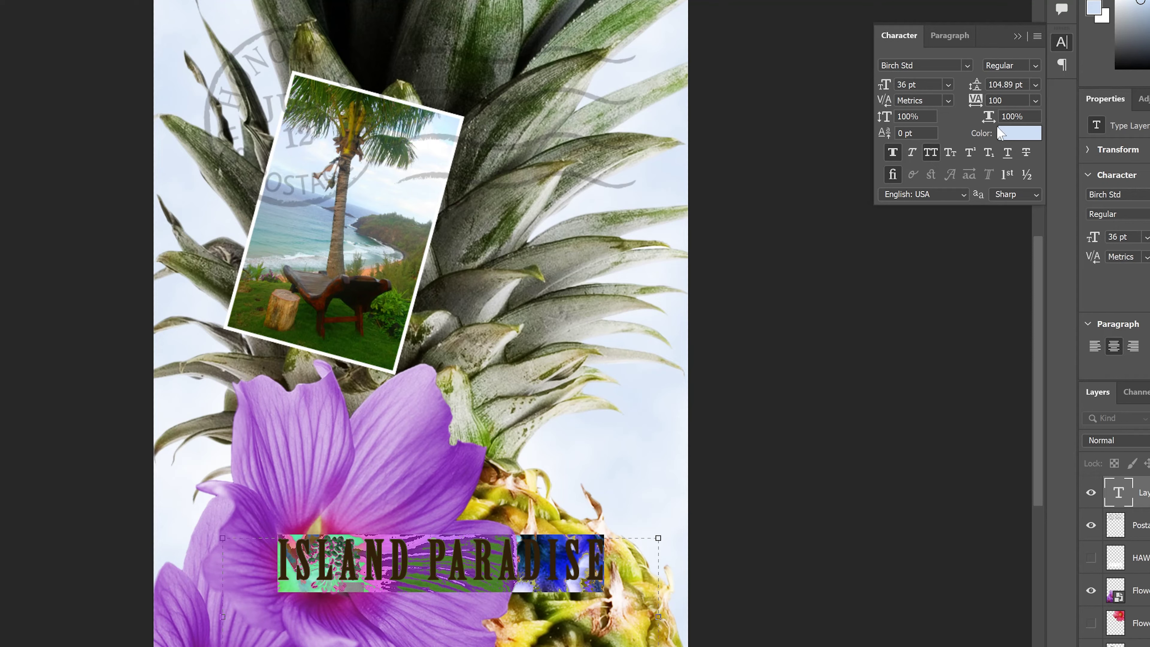
left_click(1035, 100)
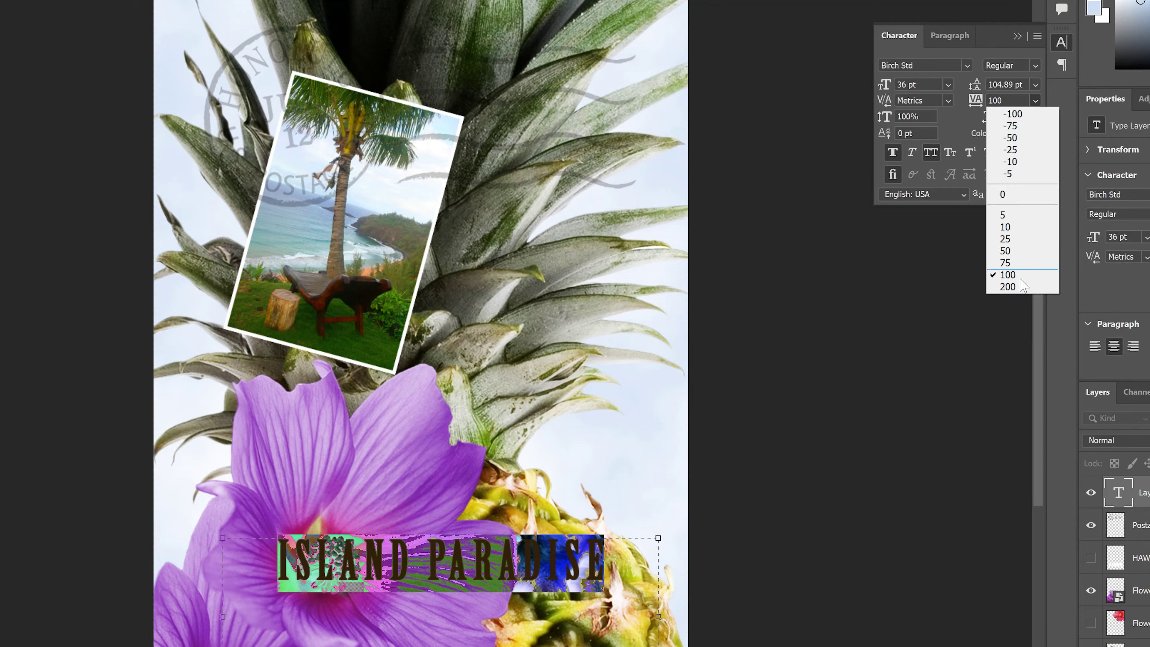
left_click(1016, 101)
left_click_drag(1009, 101, 945, 104)
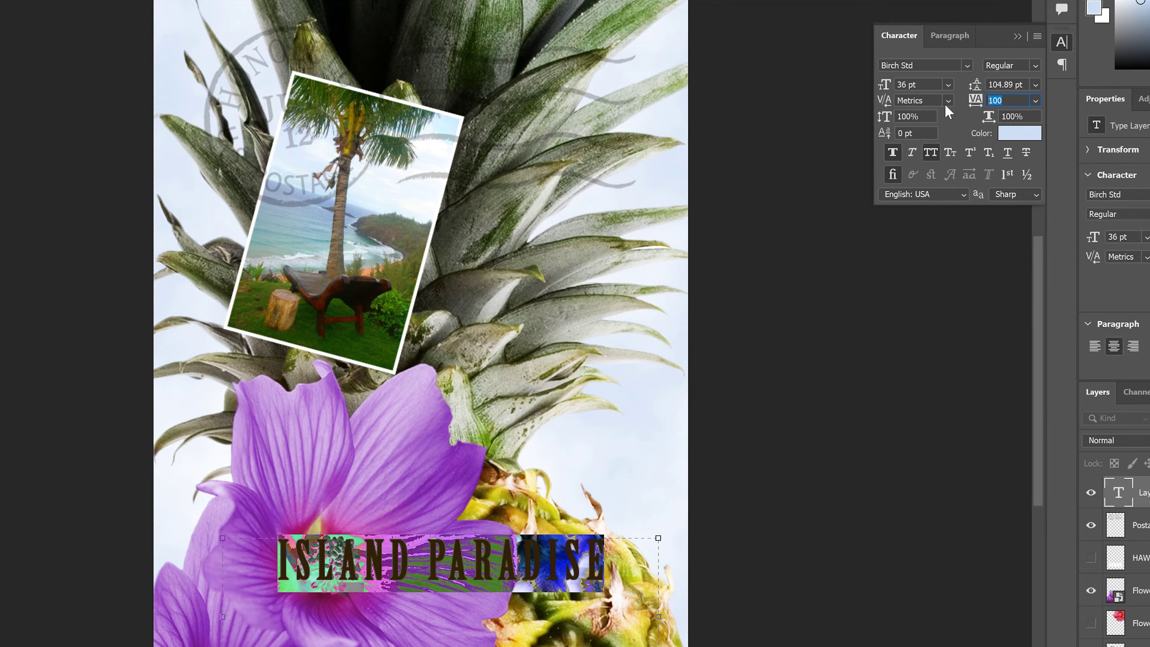
type("250")
key("Return")
left_click(1006, 97)
left_click(1006, 83)
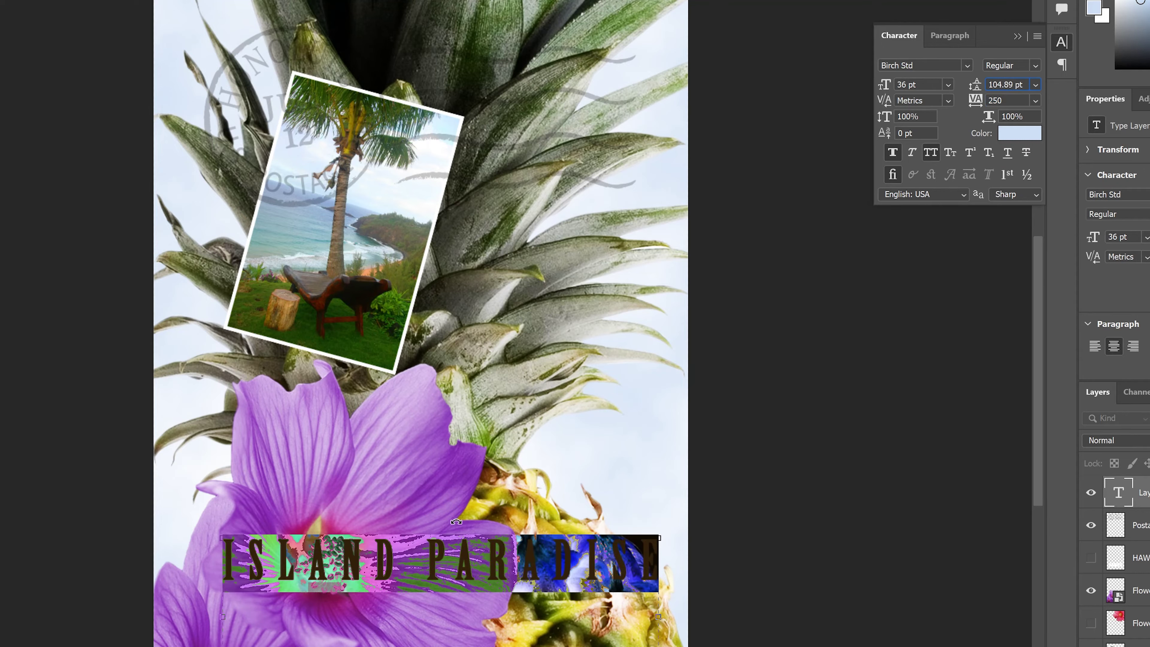
- Set the "Island Paradise" text's anti-aliasing to Crisp and commit the type edits
left_click(289, 0)
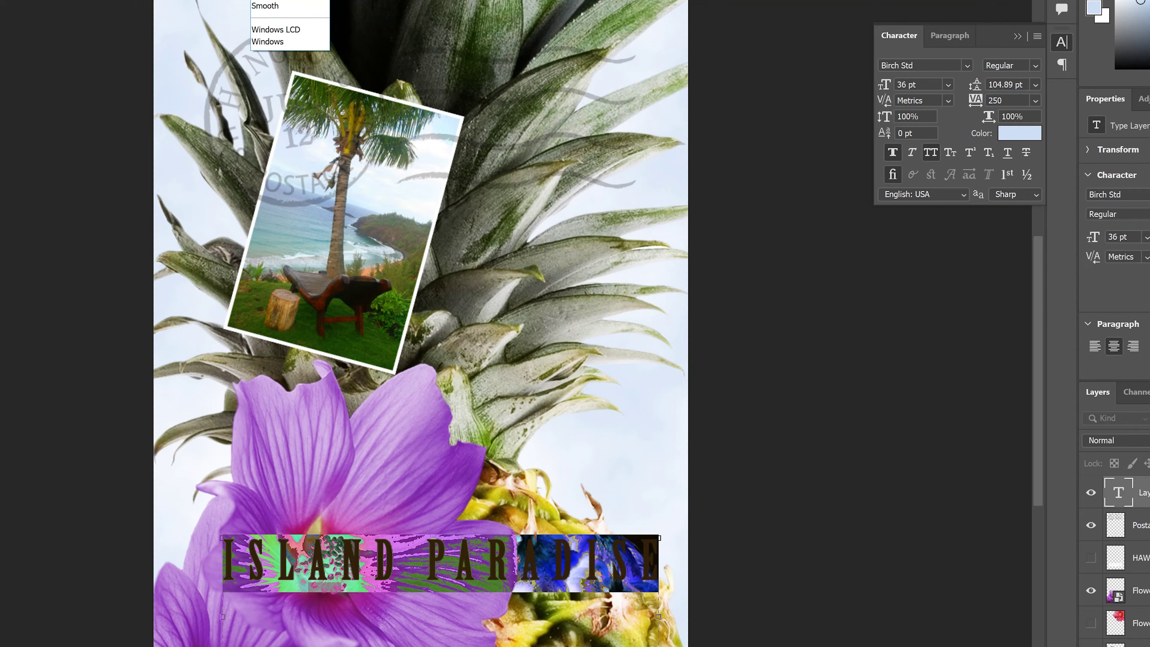
left_click(281, 0)
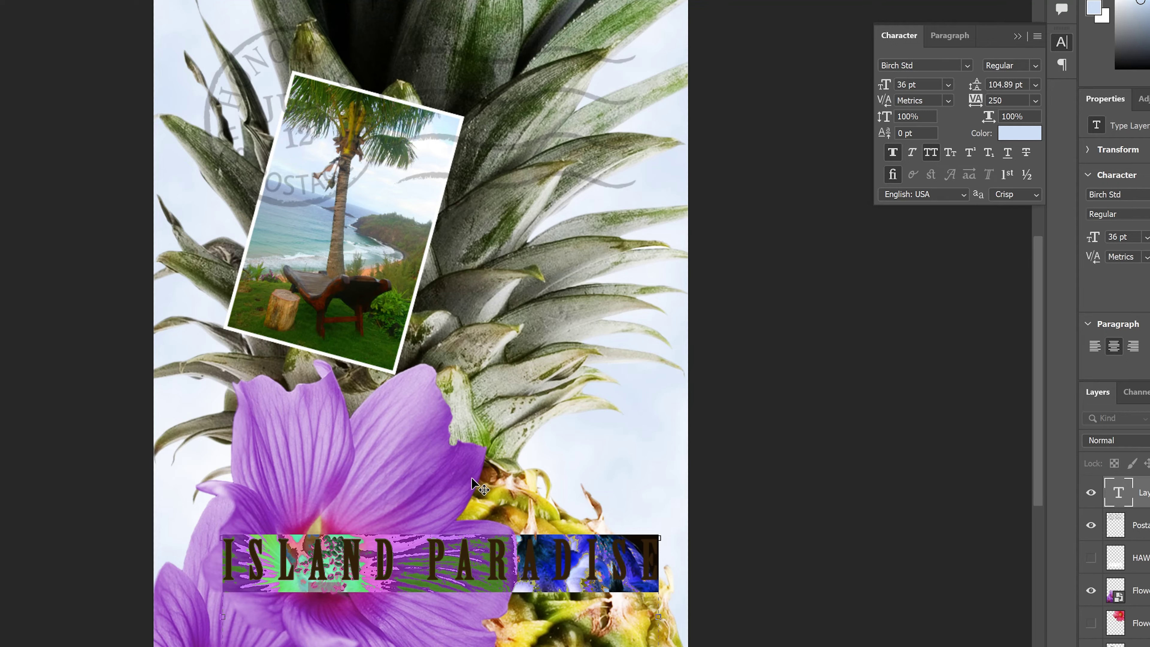
left_click(366, 555)
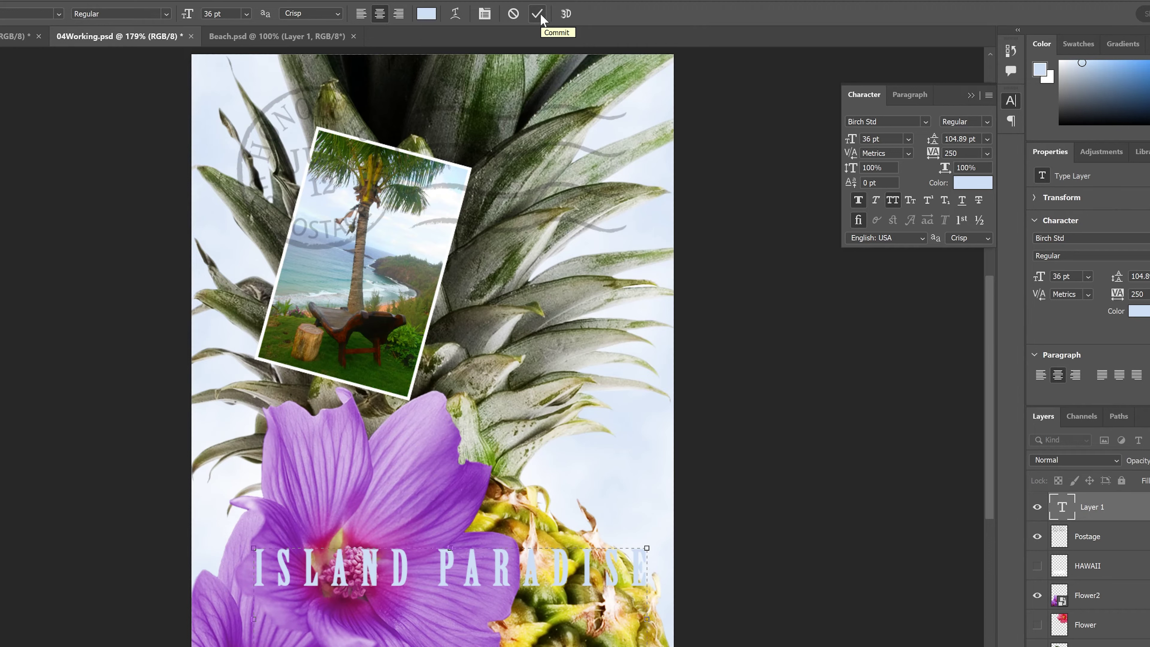
left_click(537, 14)
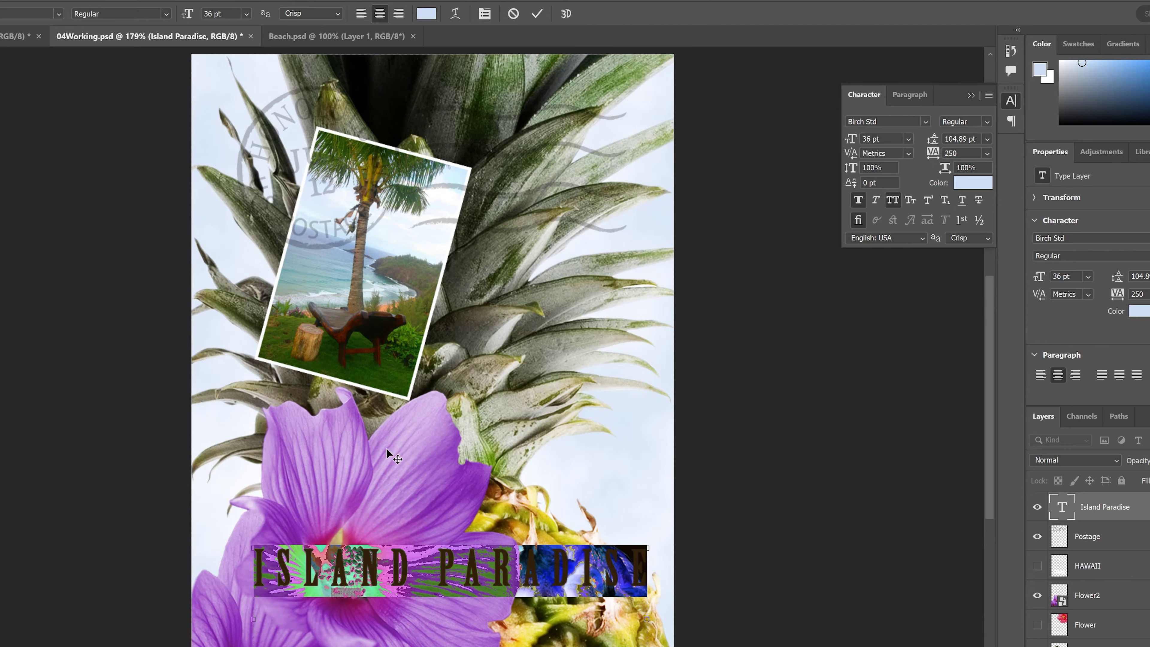
- Recolor the "Island Paradise" text green with hex value 08a413 and commit the change
left_click(430, 14)
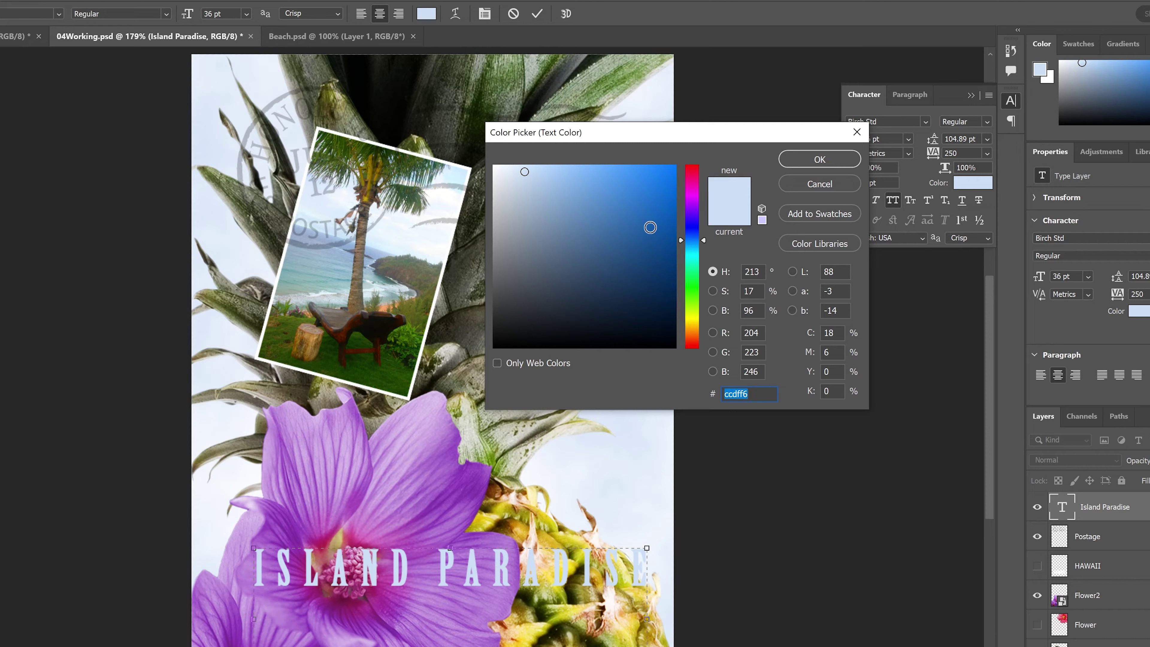
left_click_drag(695, 230, 694, 285)
left_click_drag(647, 212, 669, 230)
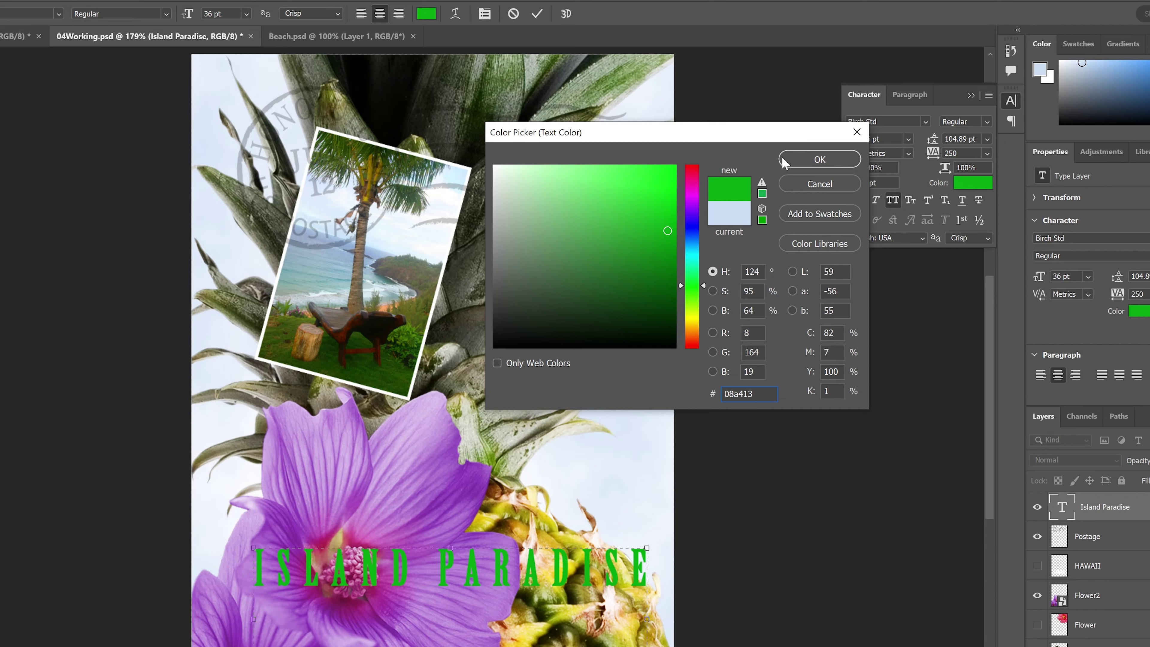
left_click(820, 160)
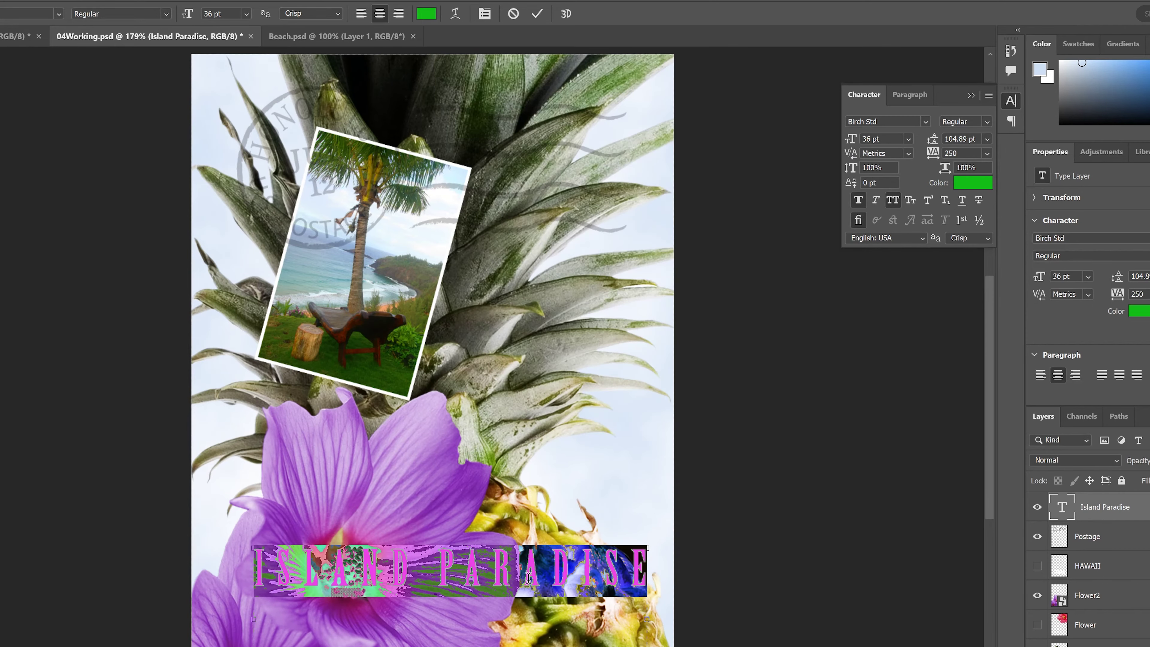
left_click(1060, 504)
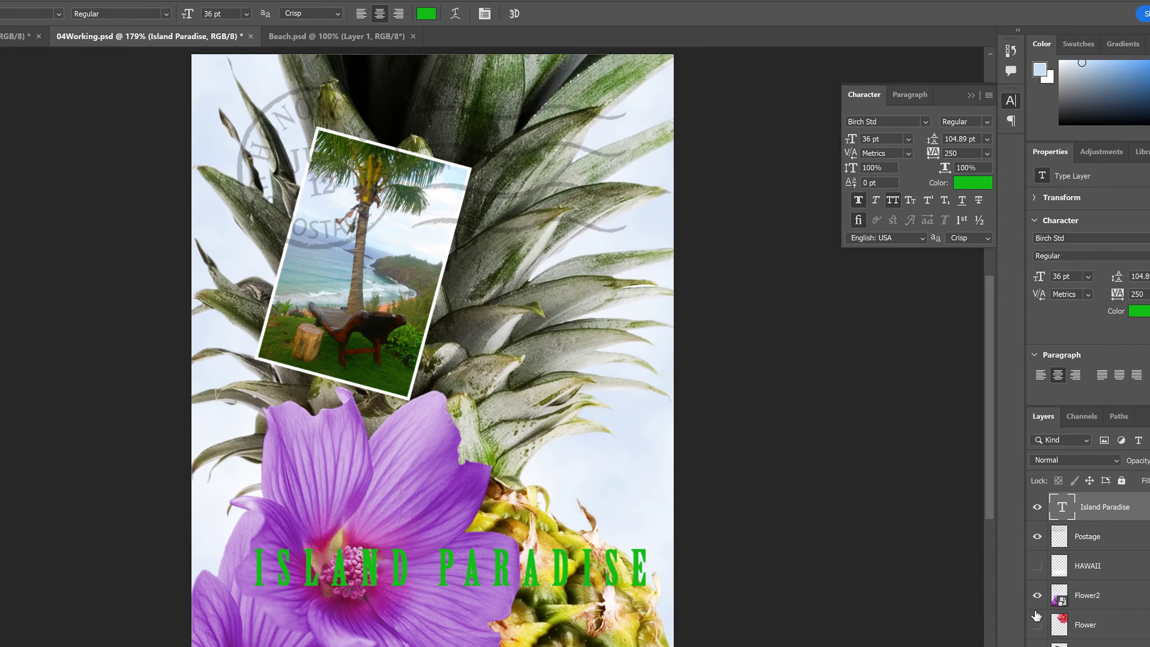
- Show the HAWAII layer and move the "Island Paradise" text directly below the HAWAII lettering
left_click(1037, 566)
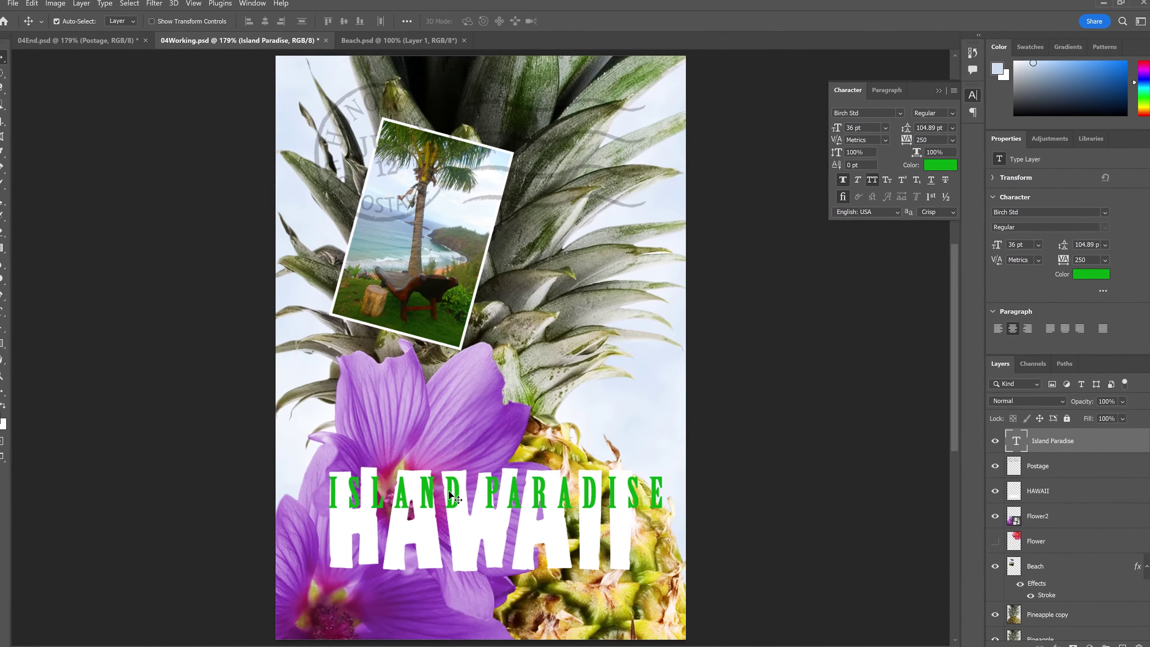
left_click_drag(454, 492, 439, 604)
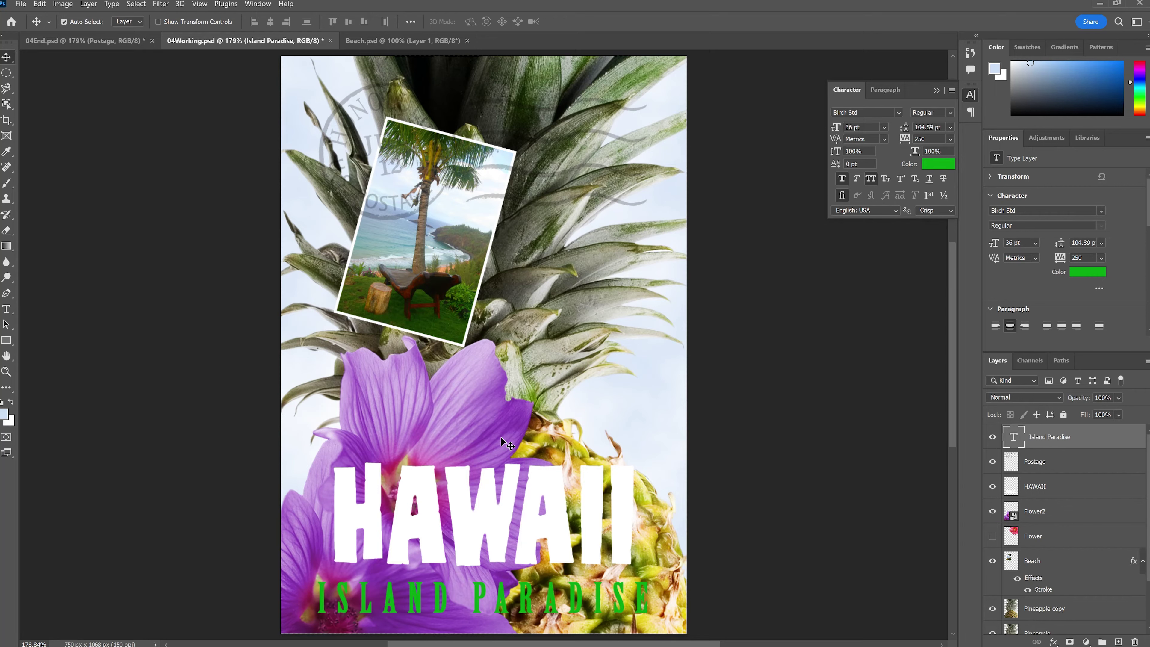
- Select the HAWAII layer and load its letter shapes as a selection
left_click(1011, 486)
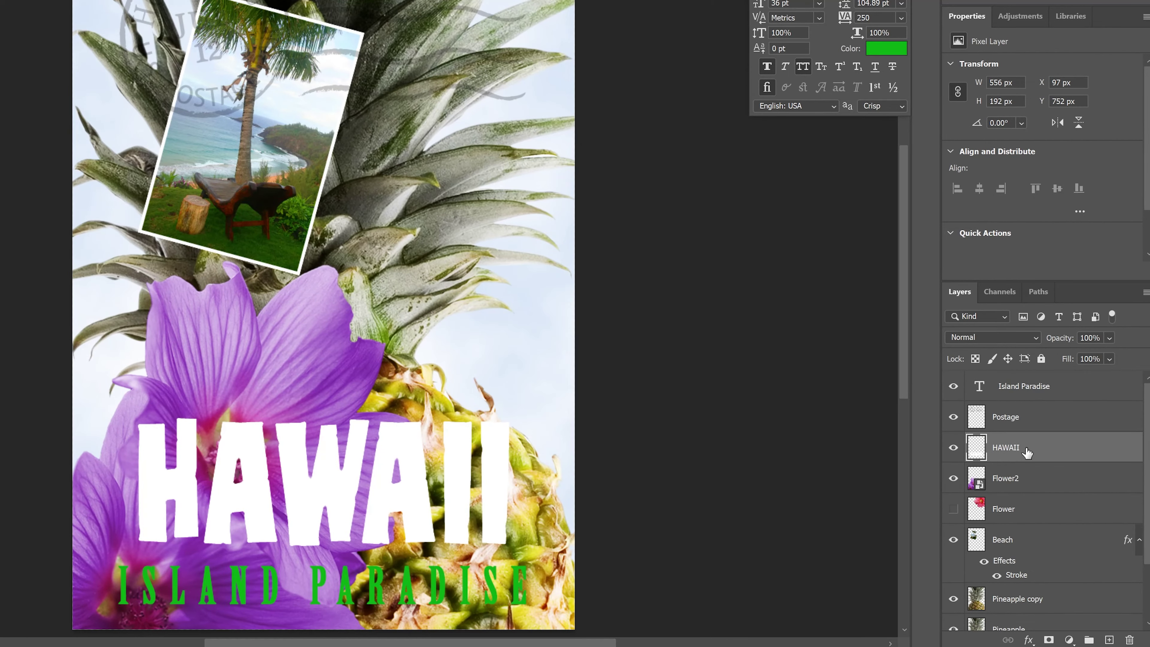
right_click(979, 453)
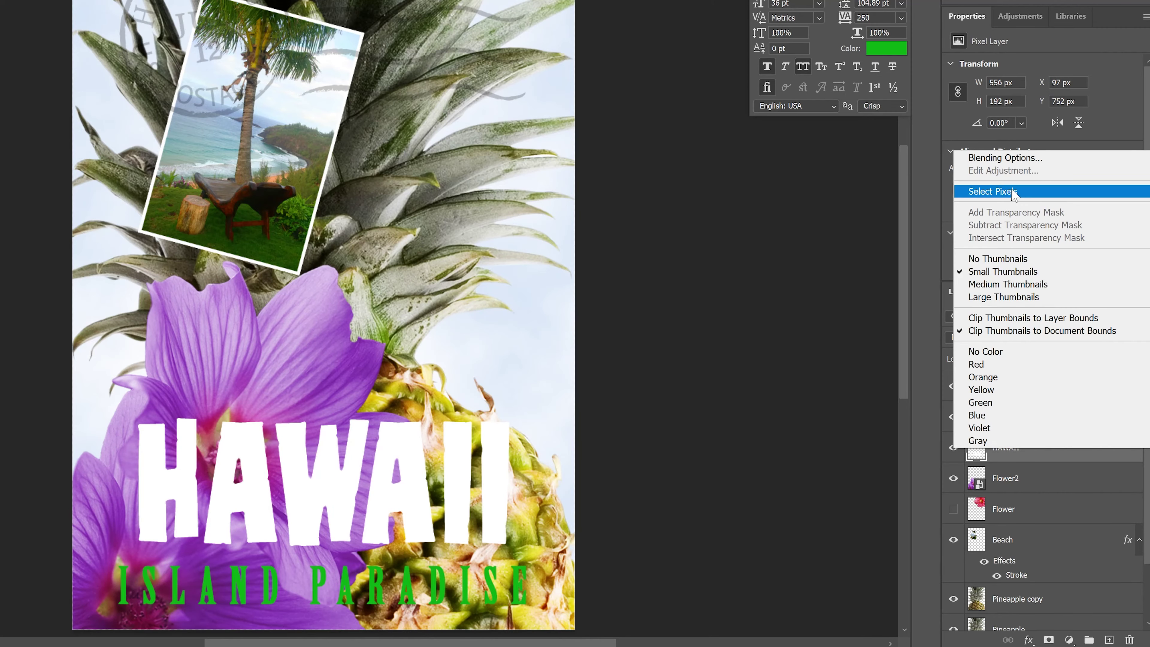
left_click(914, 466)
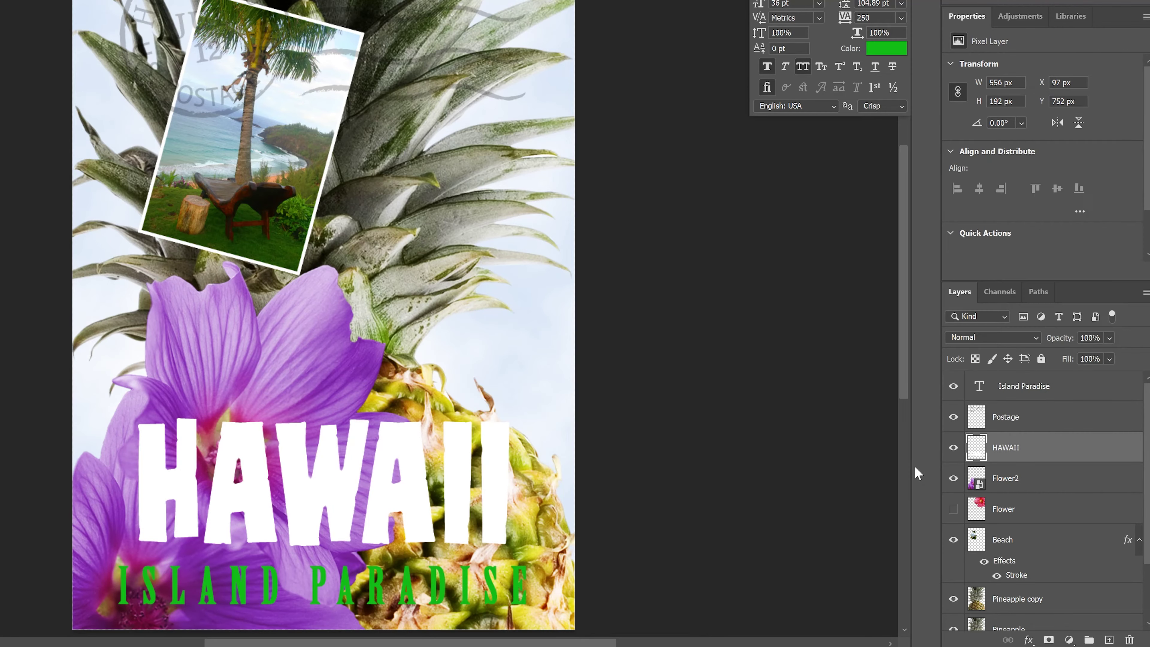
left_click(975, 453, "ctrl")
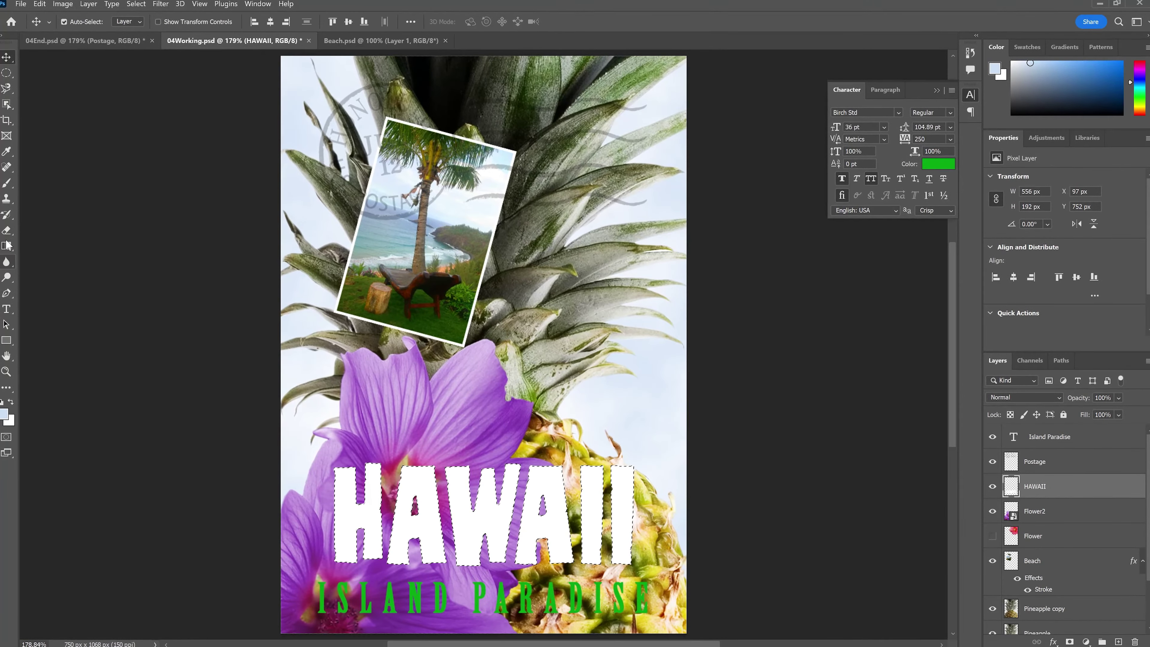
- Activate the Gradient tool and set the foreground color to orange with hex value fea60e
left_click(7, 246)
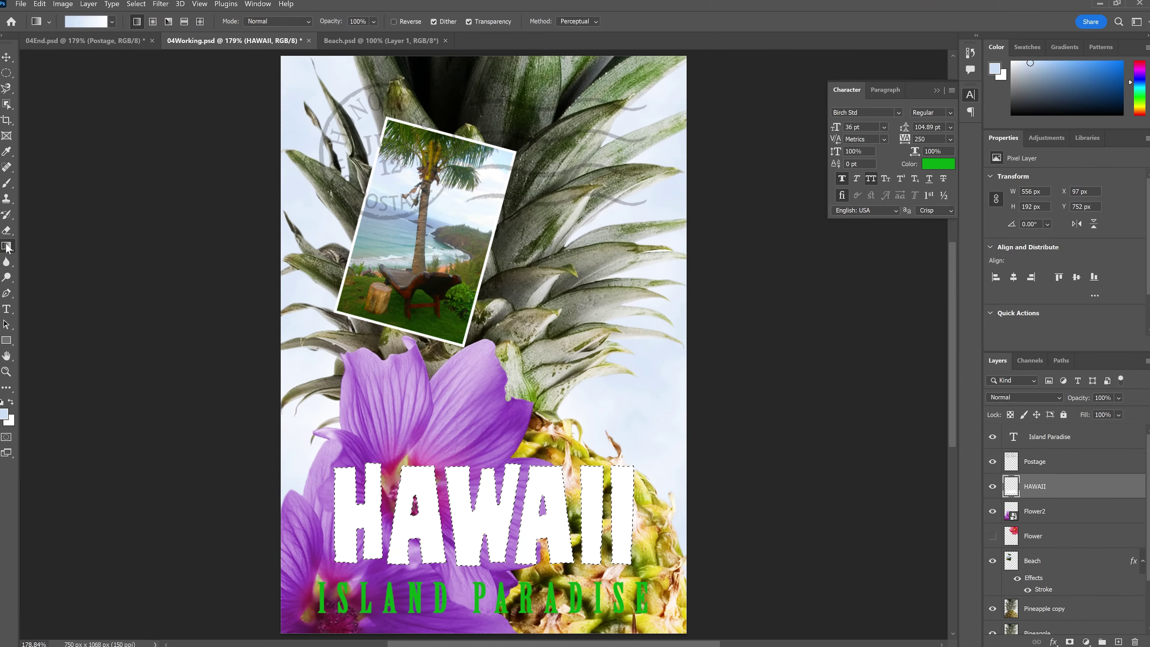
right_click(7, 246)
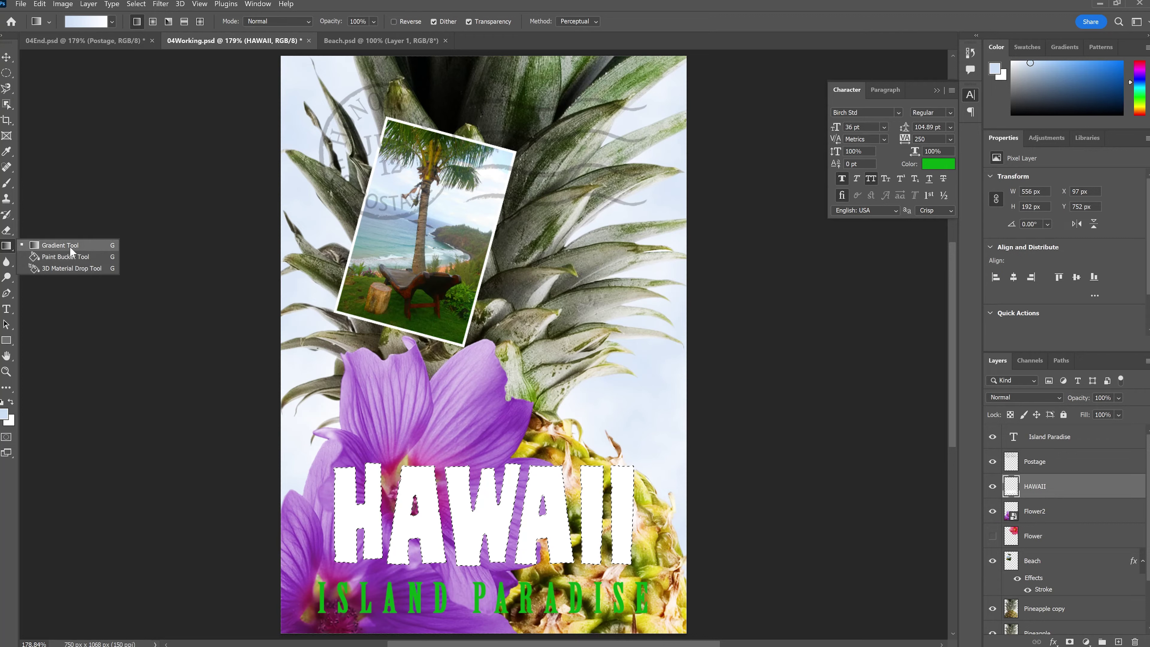
left_click(54, 247)
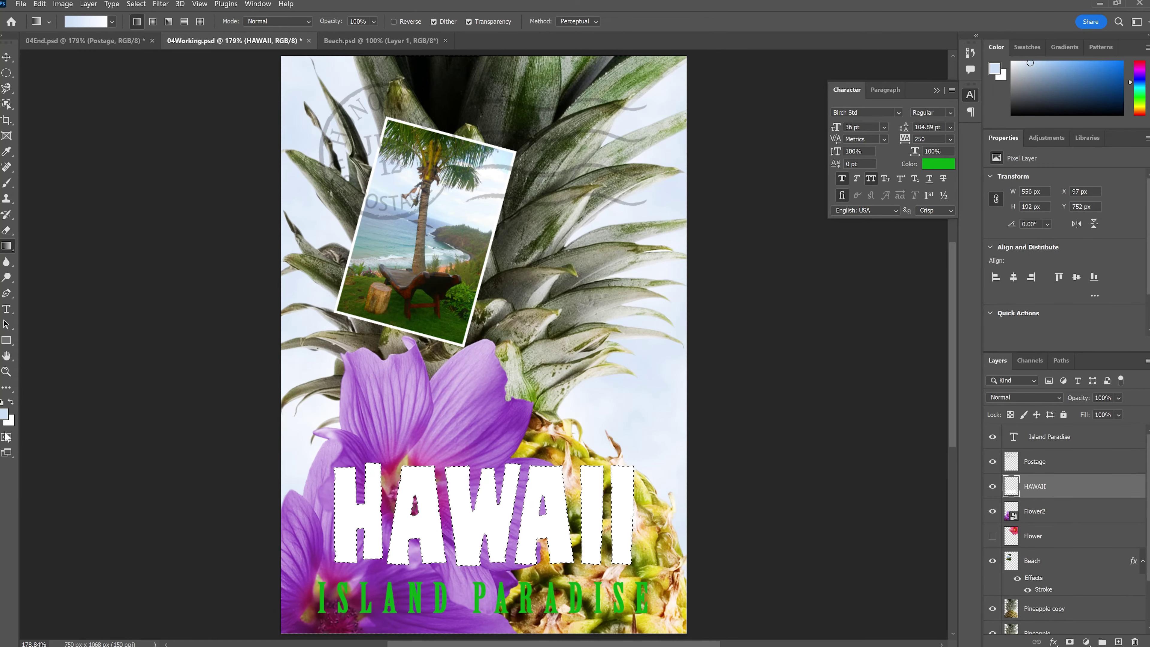
left_click(4, 419)
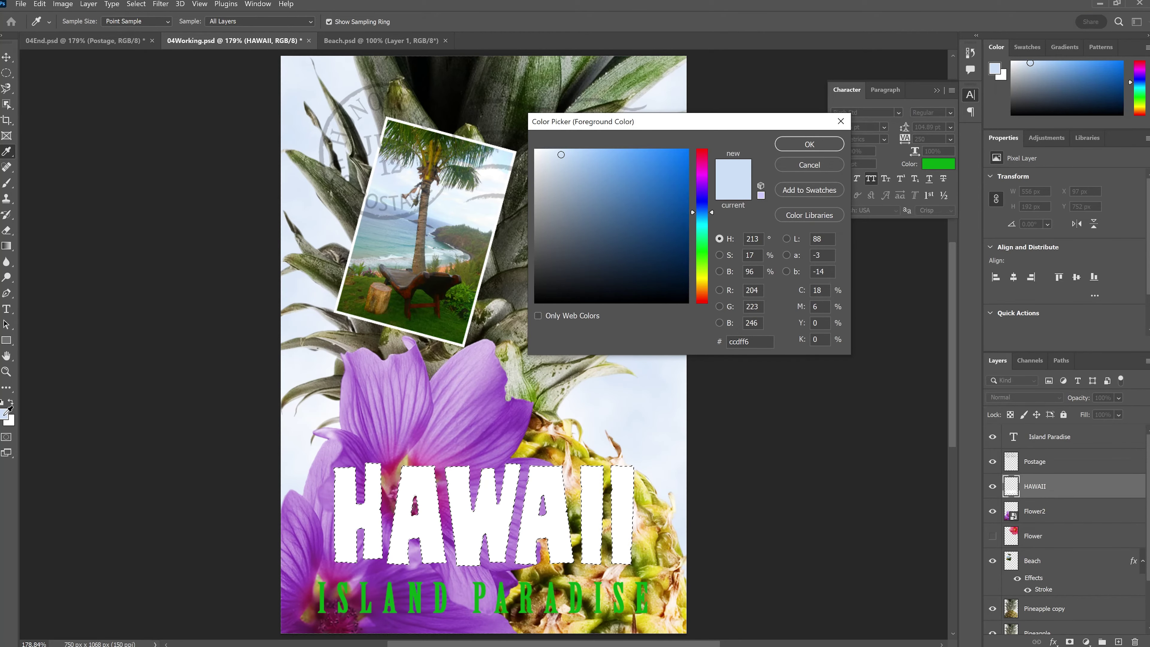
left_click(701, 287)
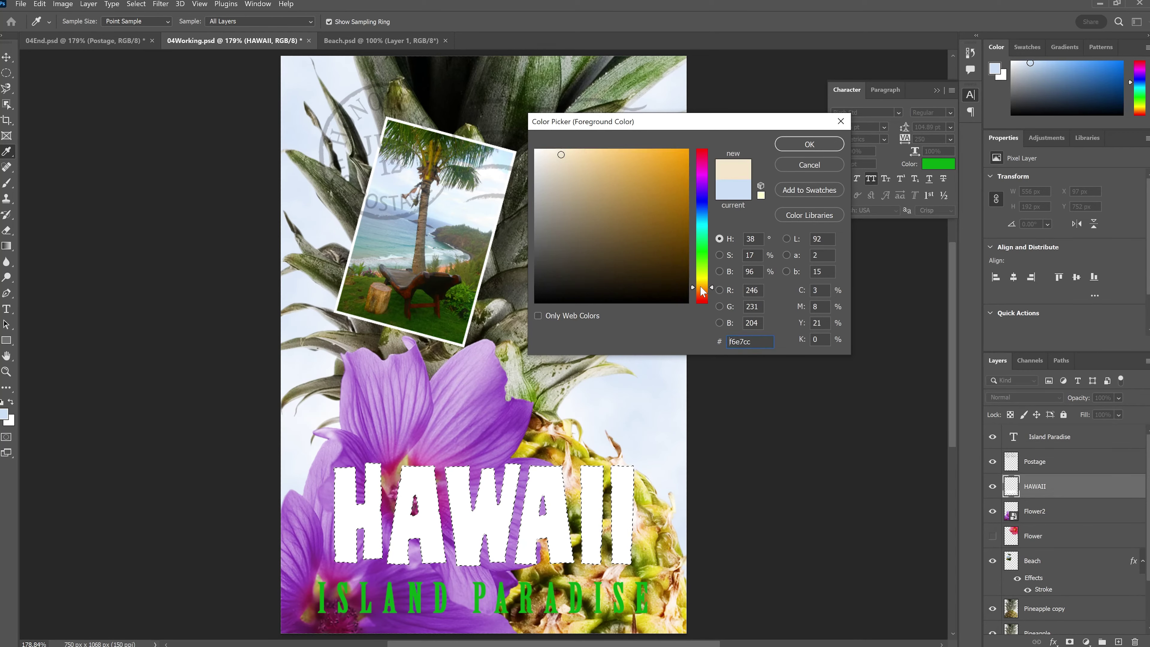
left_click_drag(674, 181, 680, 151)
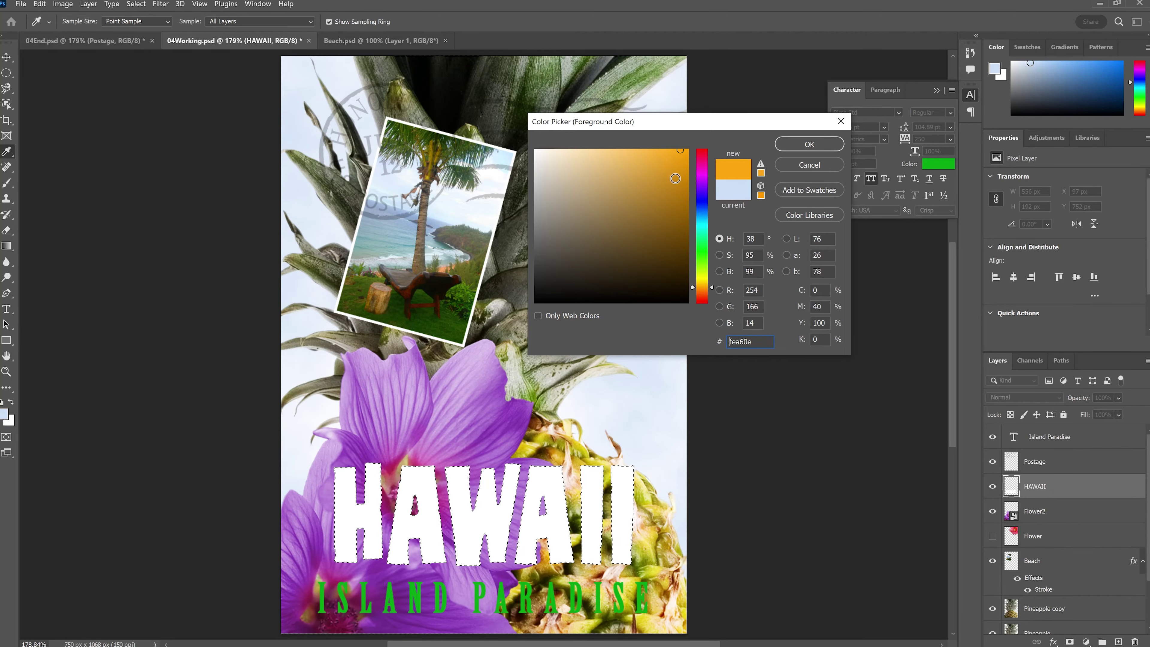
left_click(809, 144)
key("g")
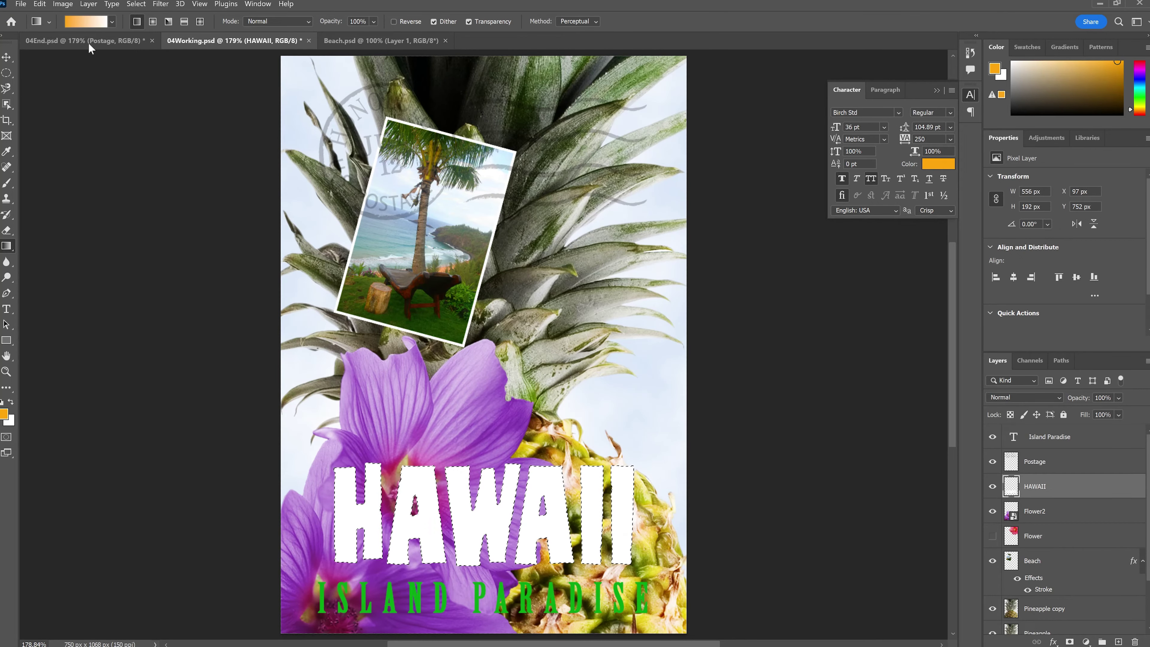
- Fill the selected HAWAII letters with a linear foreground-to-background gradient, running from orange at their base to white at their top
left_click(111, 22)
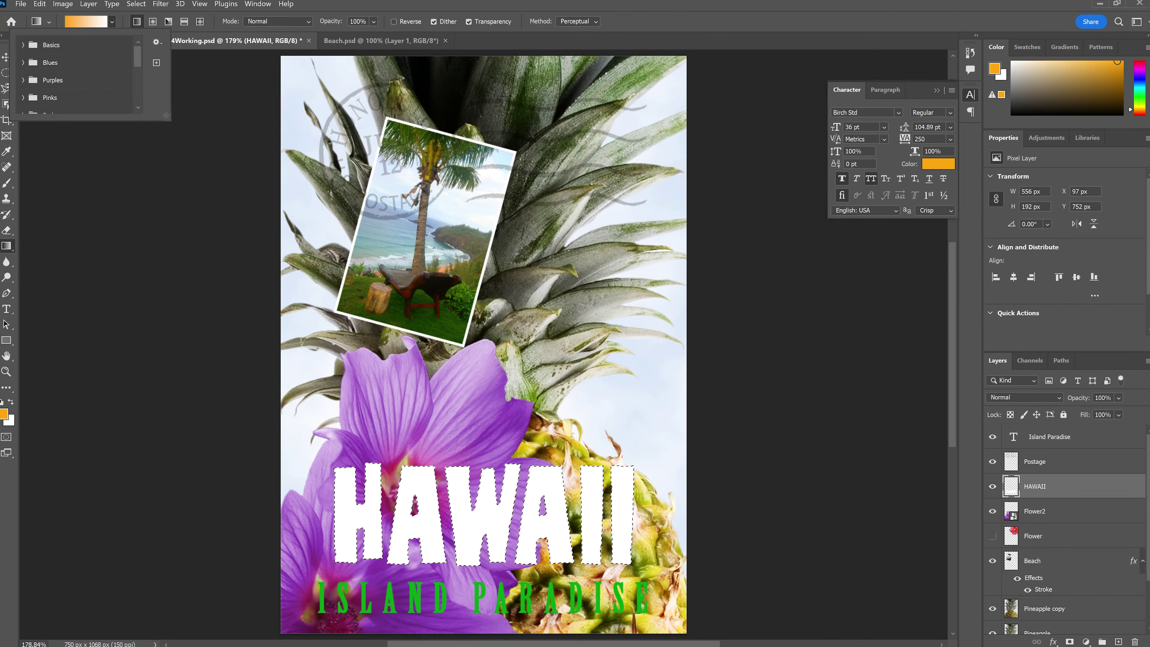
left_click(475, 553)
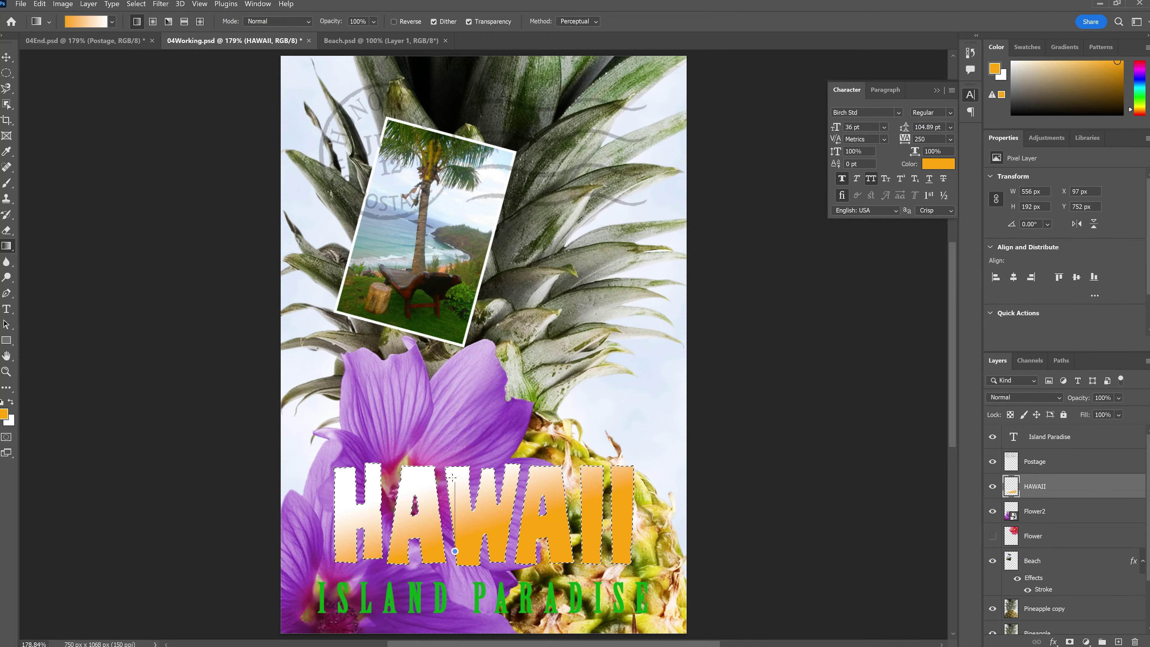
- Redraw the linear gradient vertically across the selected HAWAII letters, from orange at their base to white at their top, and save the document
mouse_move(453, 478)
left_mouse_down()
mouse_move(453, 494)
mouse_move(508, 516)
mouse_move(457, 481)
left_mouse_up()
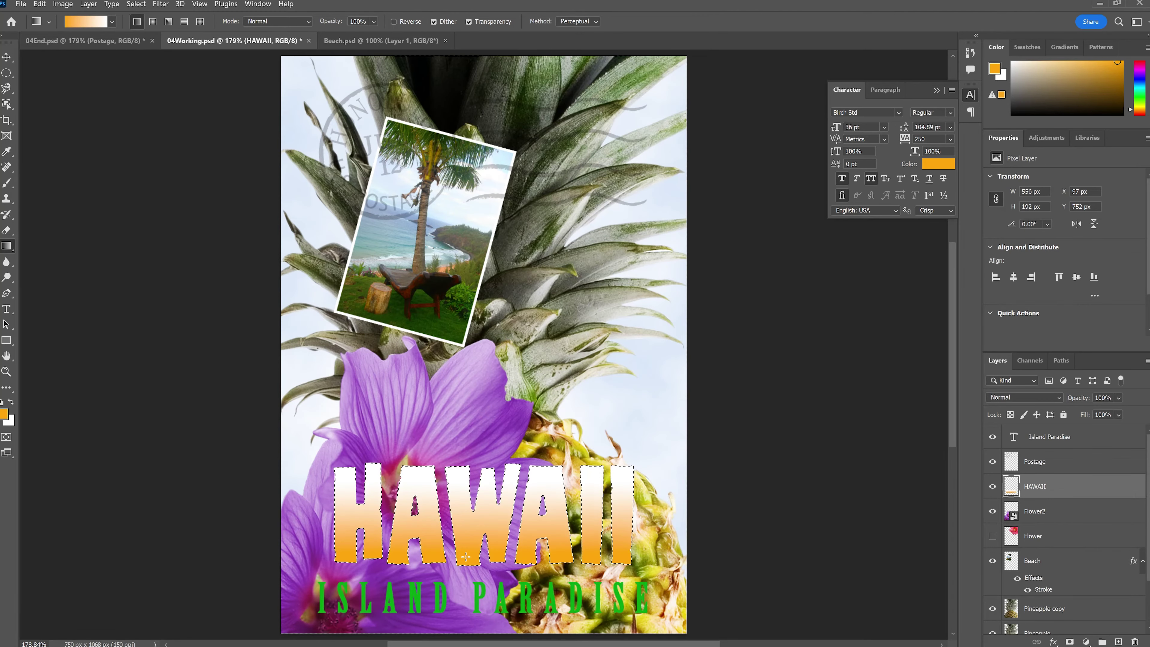
left_click_drag(465, 556, 466, 489)
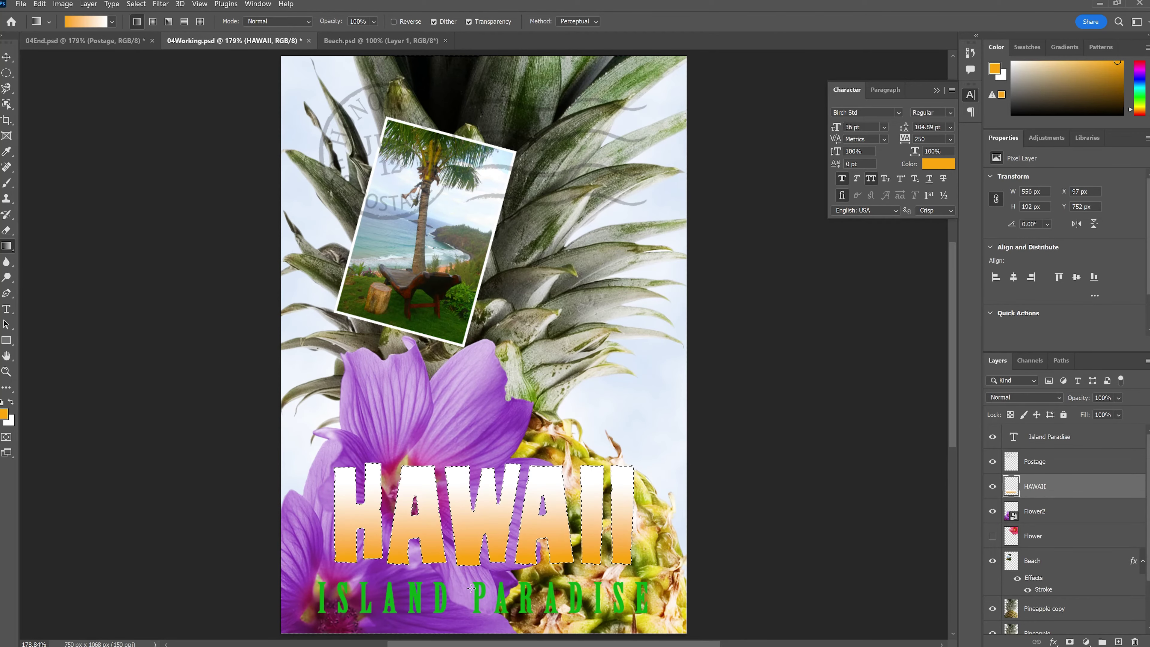
key("ctrl+s")
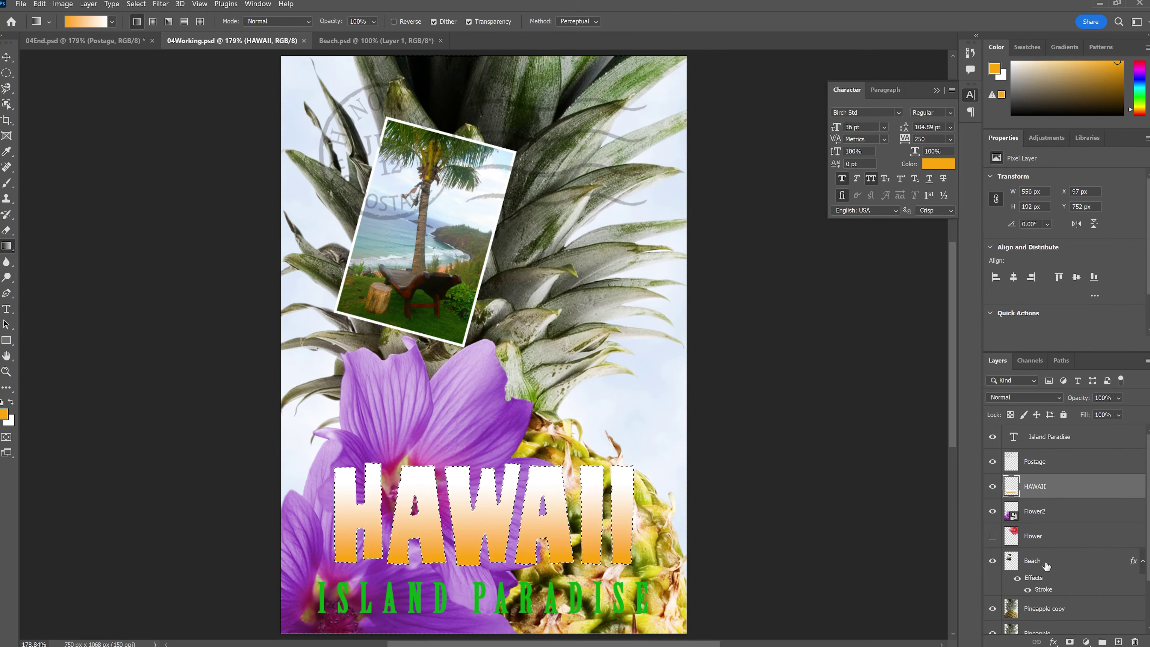
- Add a Drop Shadow layer style to the Island Paradise text layer and set the shadow's opacity to 75%
left_click(1015, 443)
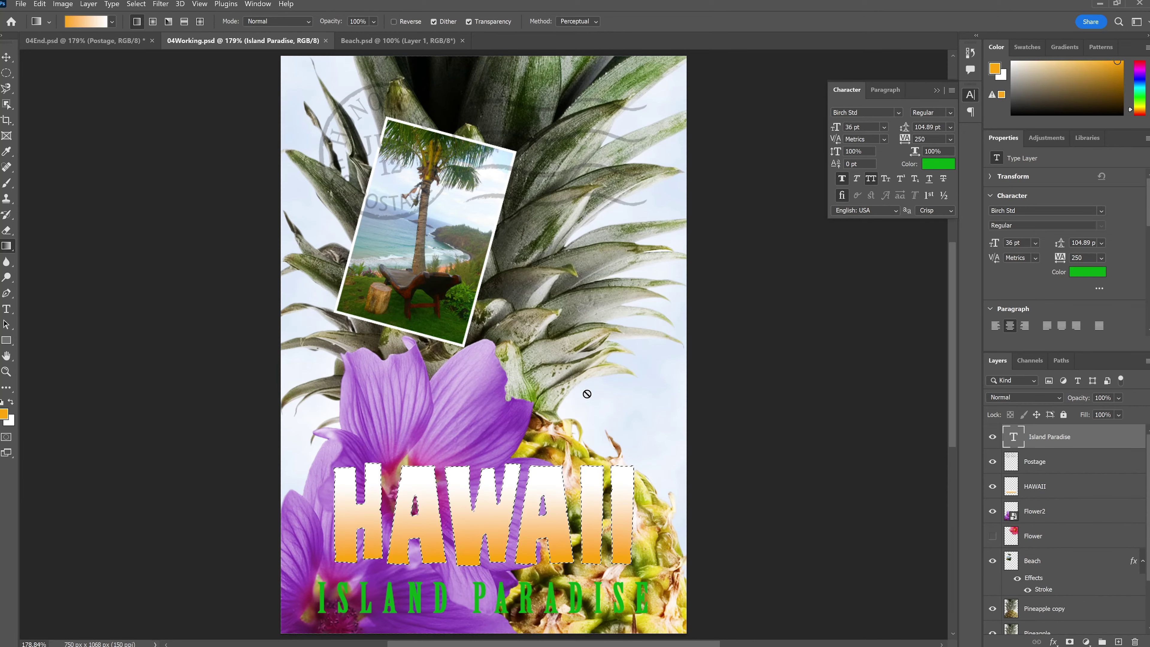
left_click(86, 4)
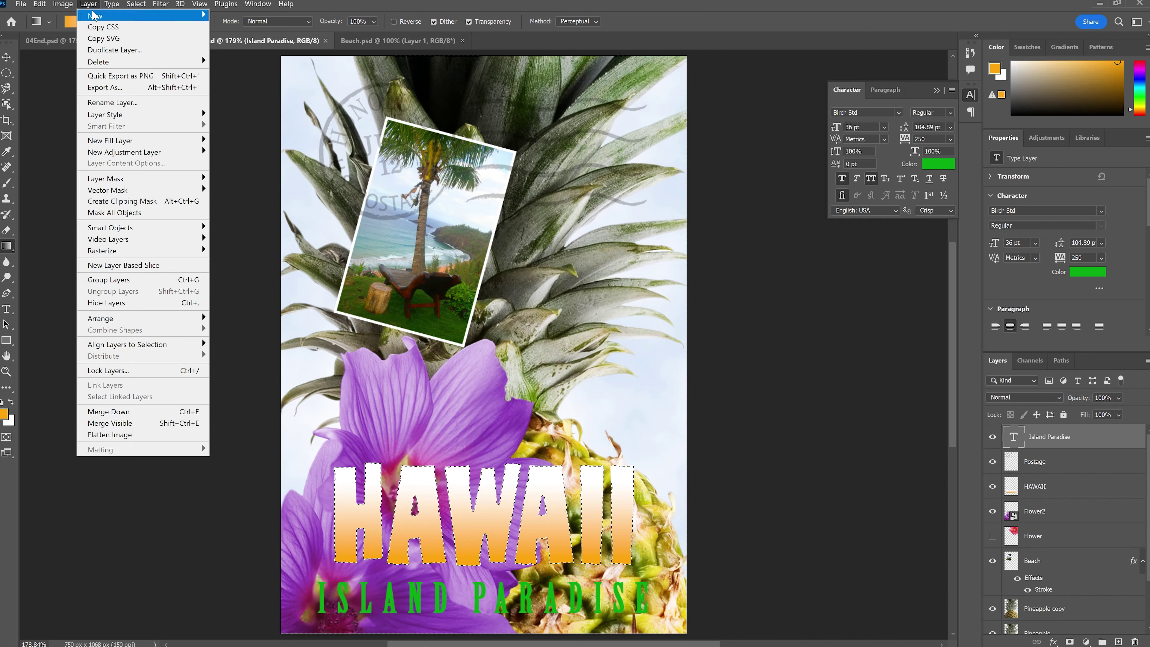
mouse_move(146, 119)
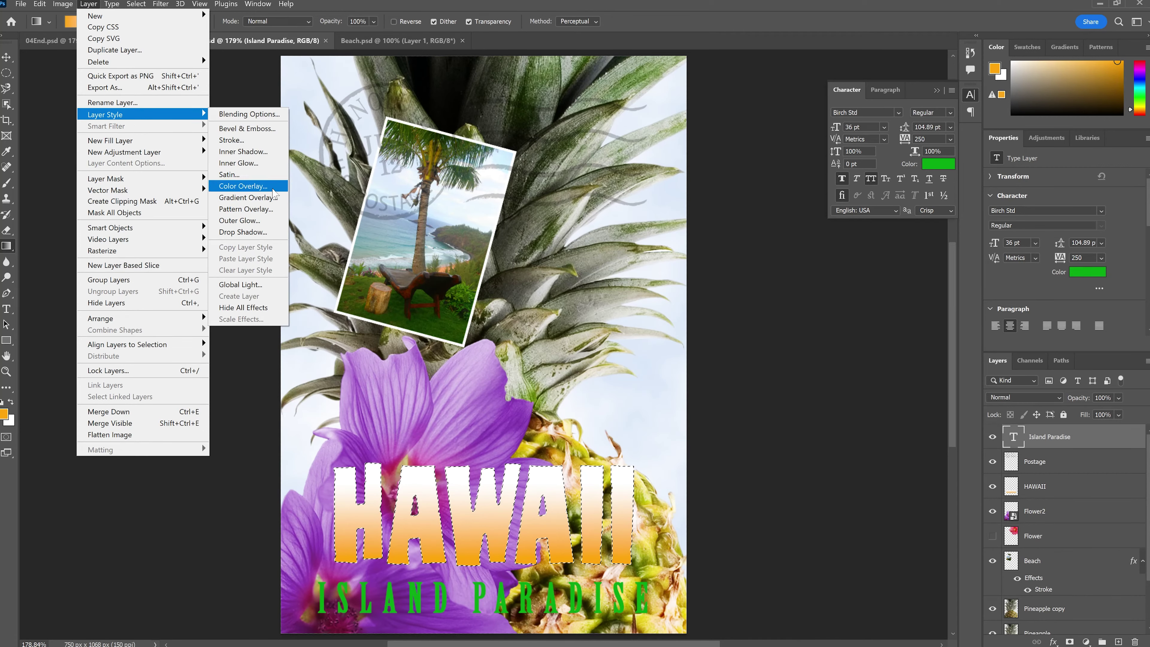
left_click(265, 230)
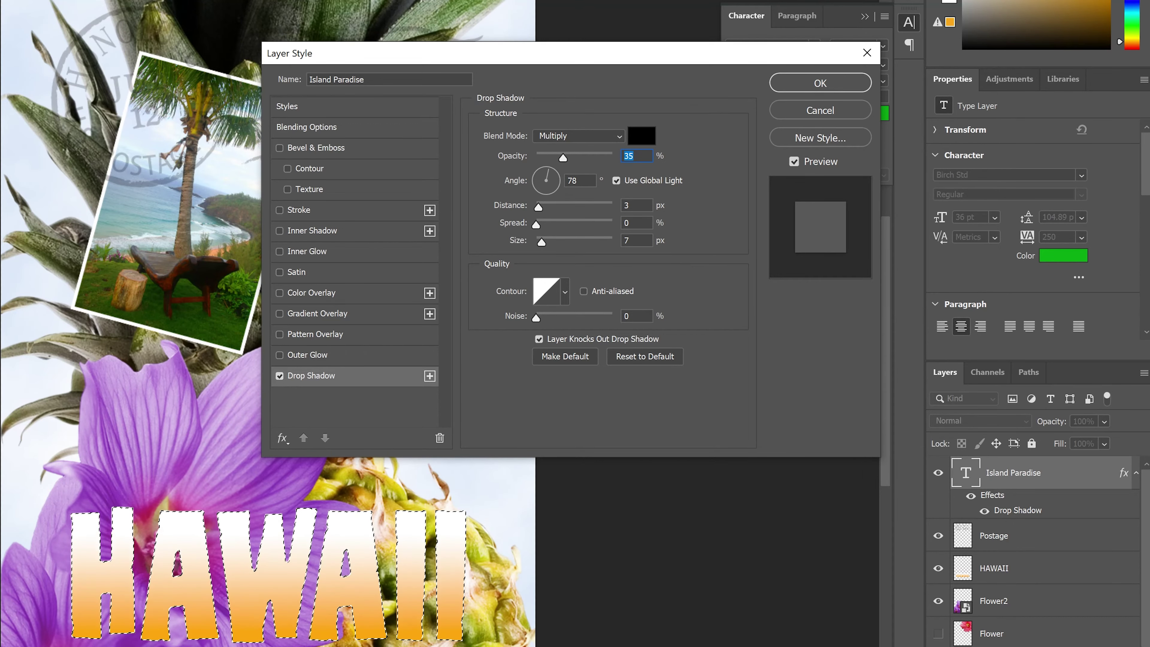
left_click(593, 156)
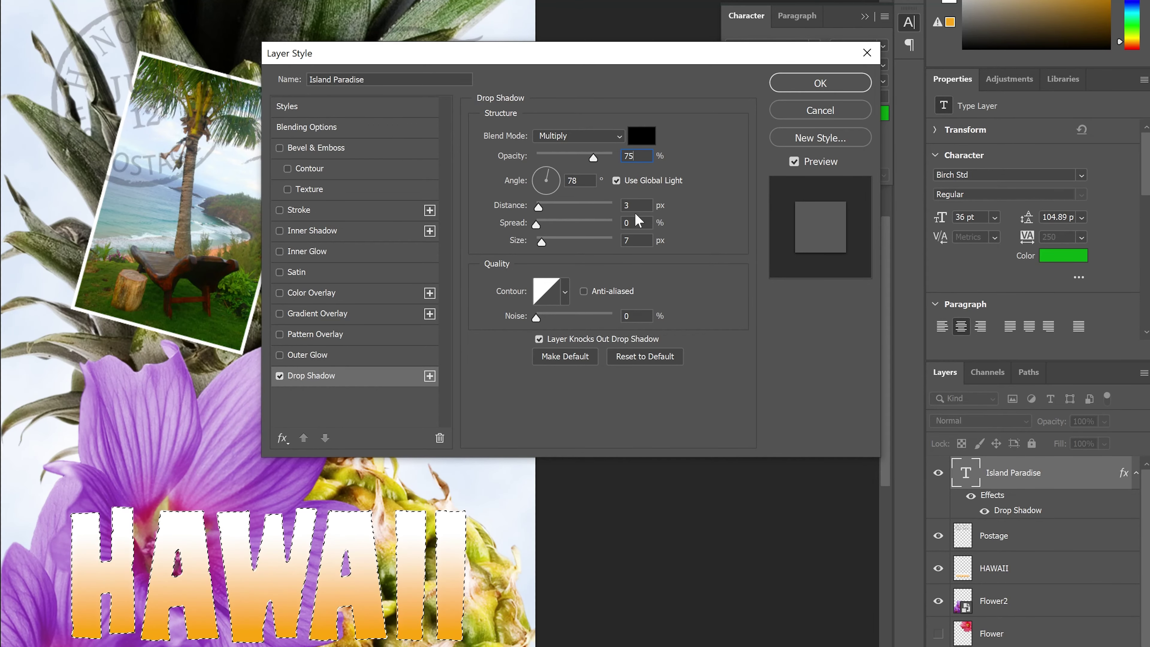
double_click(630, 156)
key("Tab")
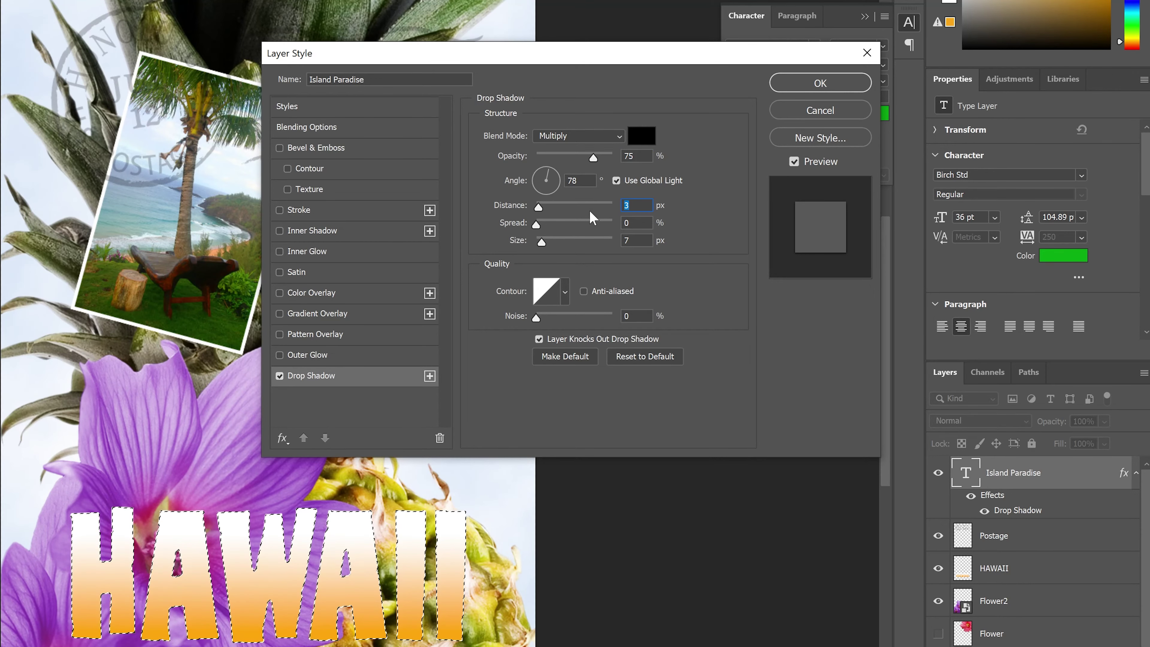
- Set the drop shadow's distance to 5 px, spread to 30%, and size to 10 px
type("5")
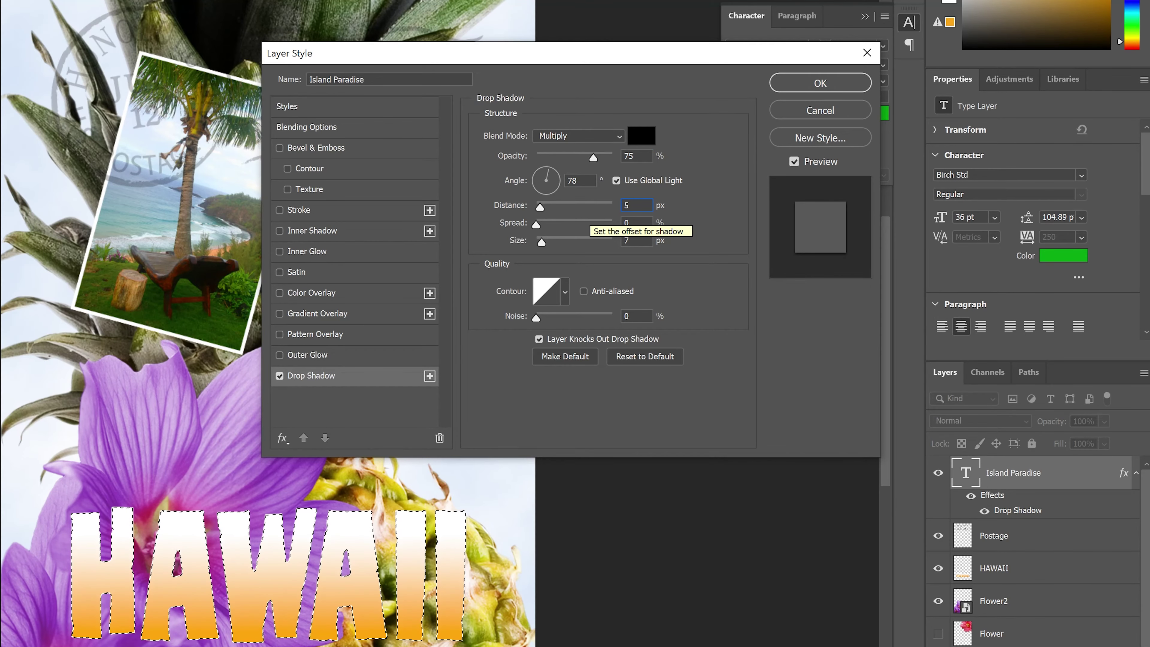
key("Tab")
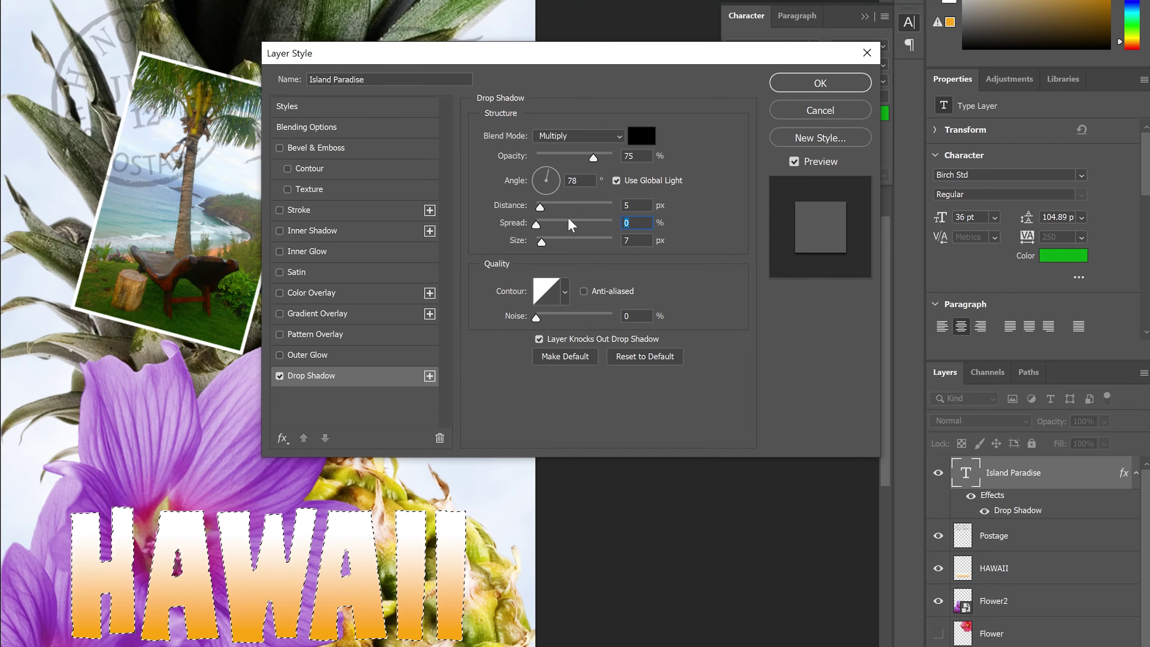
type("30")
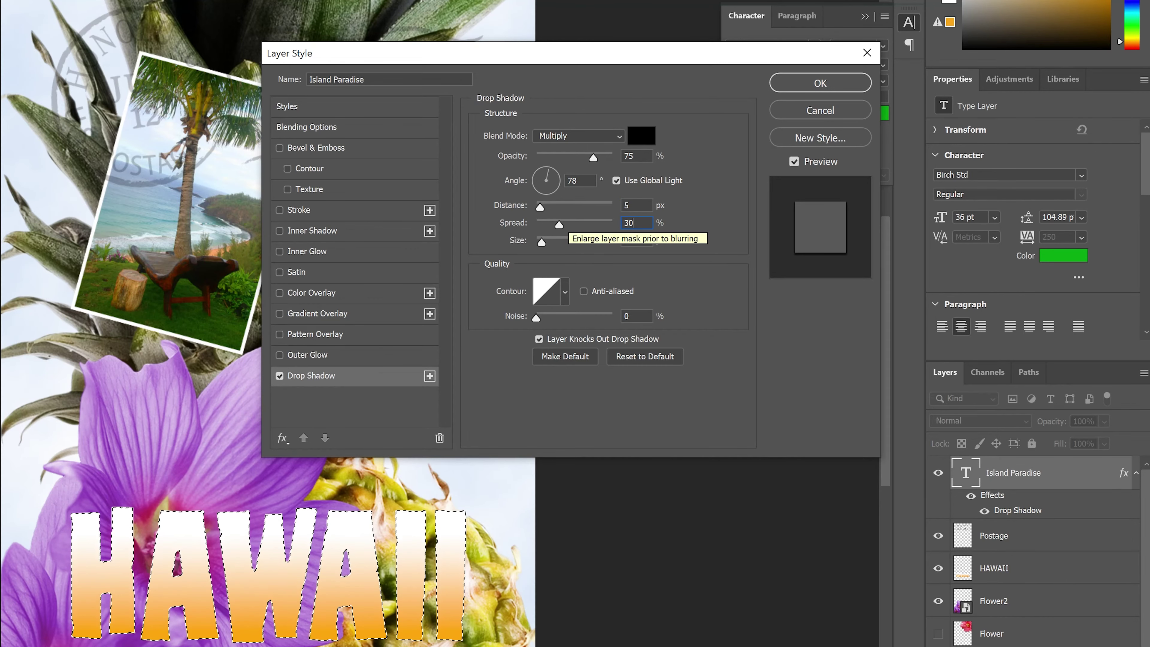
key("Tab")
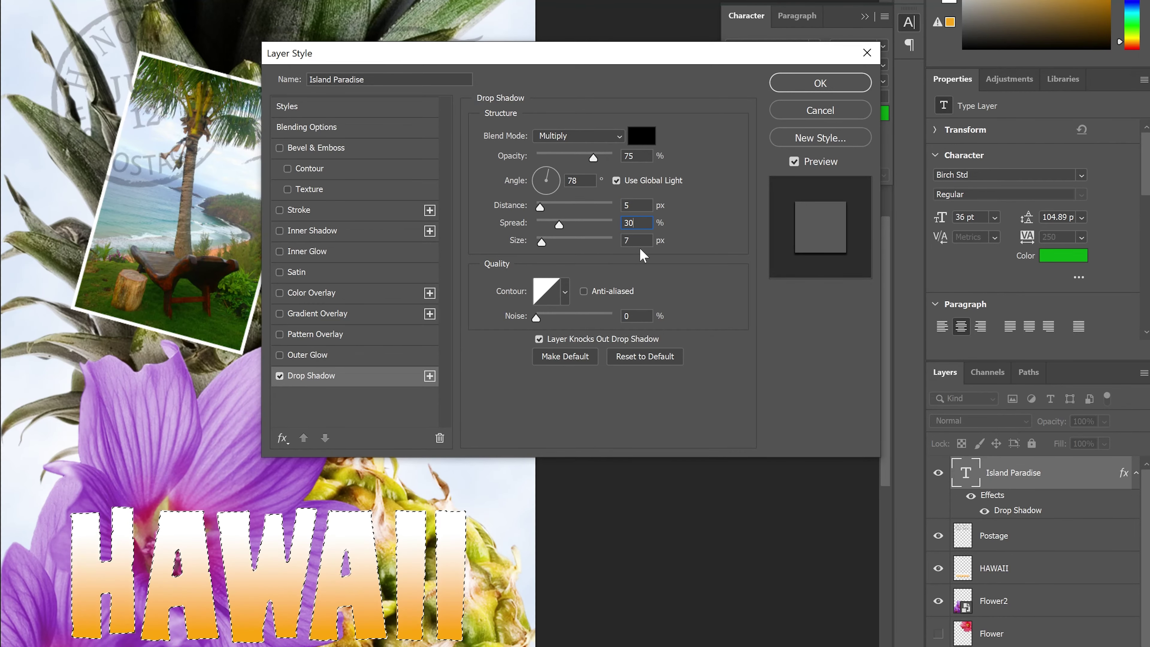
type("10")
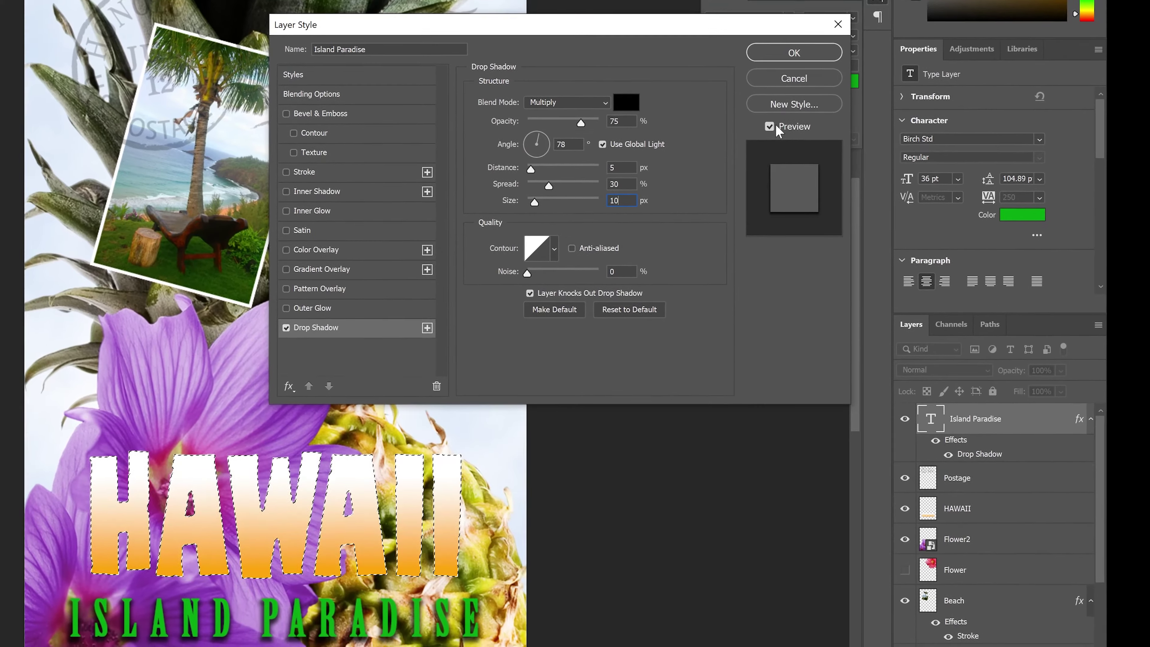
- Compare the Island Paradise text with and without the shadow preview, and apply the drop shadow
left_click(769, 127)
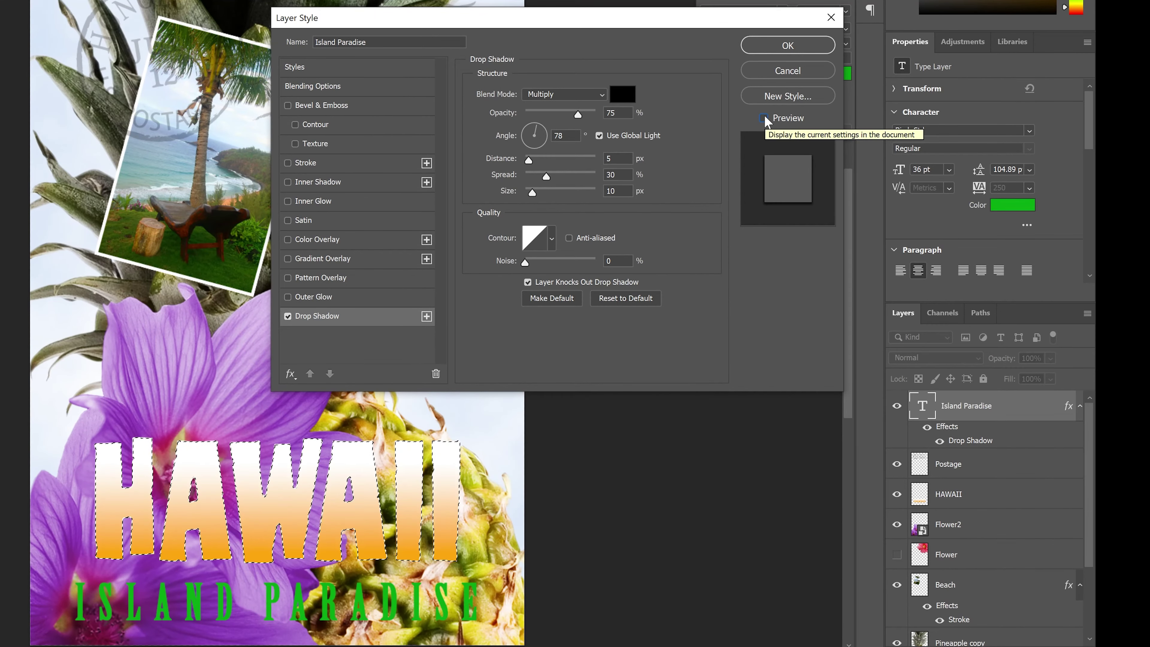
left_click(764, 119)
left_click(764, 119)
left_click(764, 119)
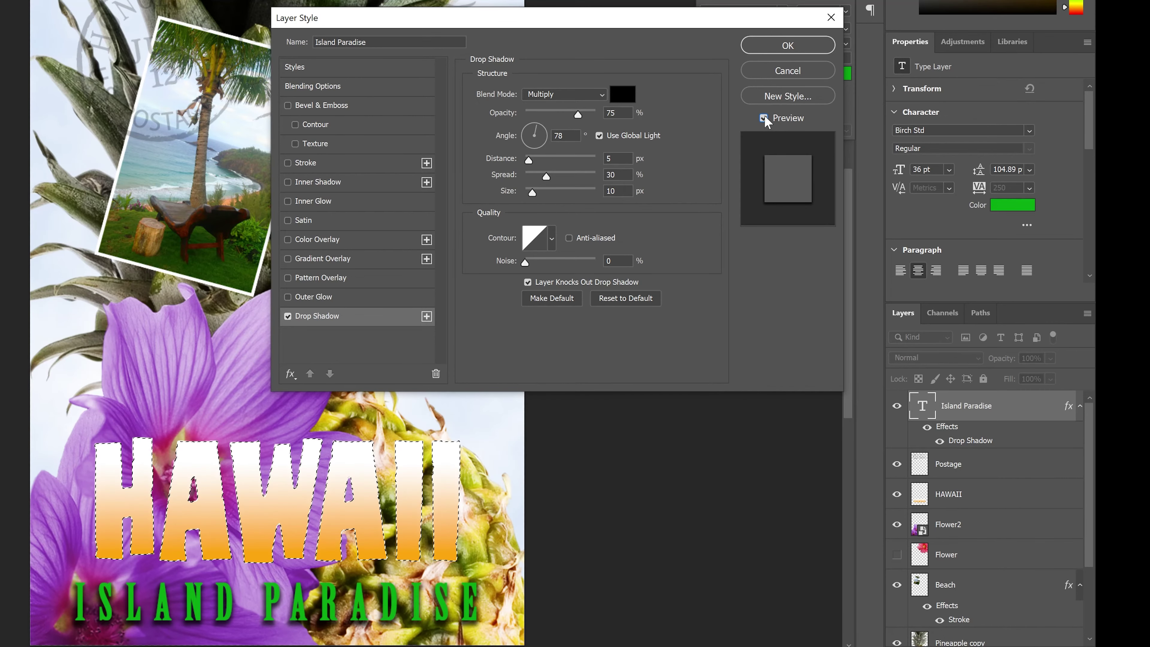
left_click(788, 45)
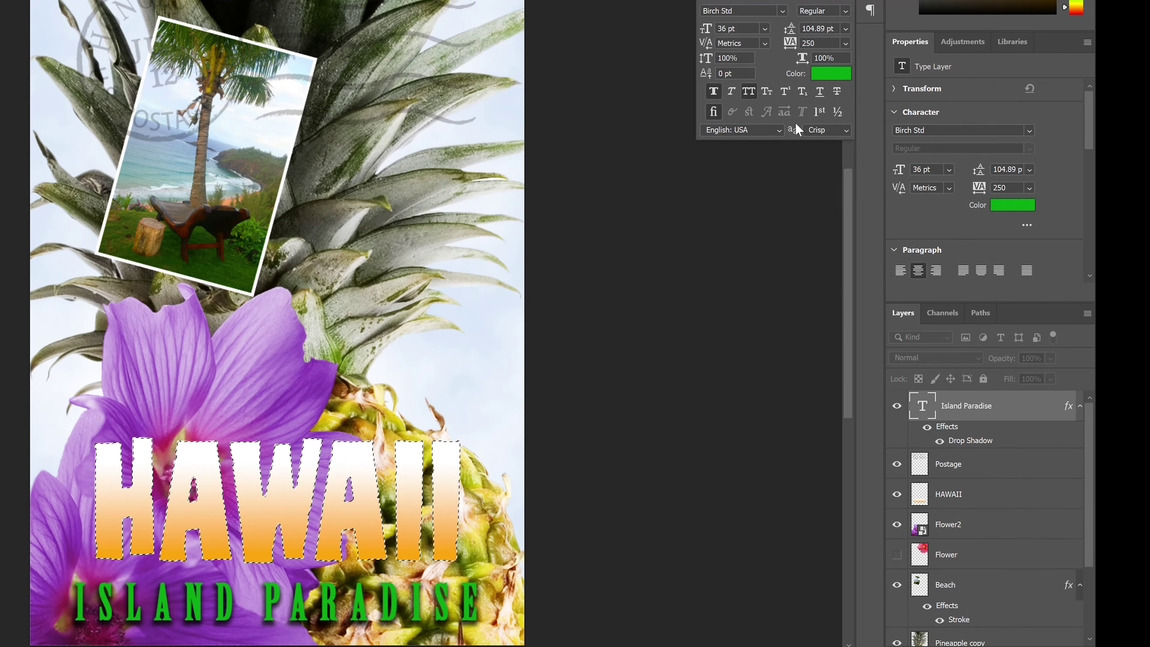
- Toggle the visibility of the Island Paradise drop shadow and review its settings without changing them
left_click(939, 441)
left_click(940, 441)
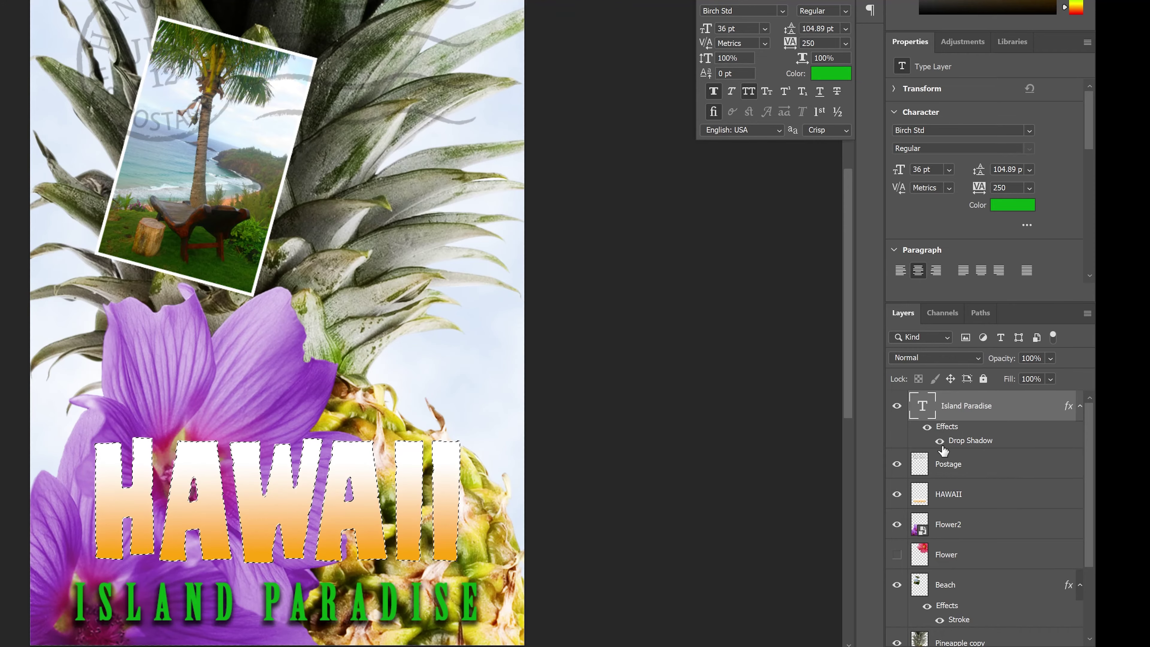
double_click(963, 441)
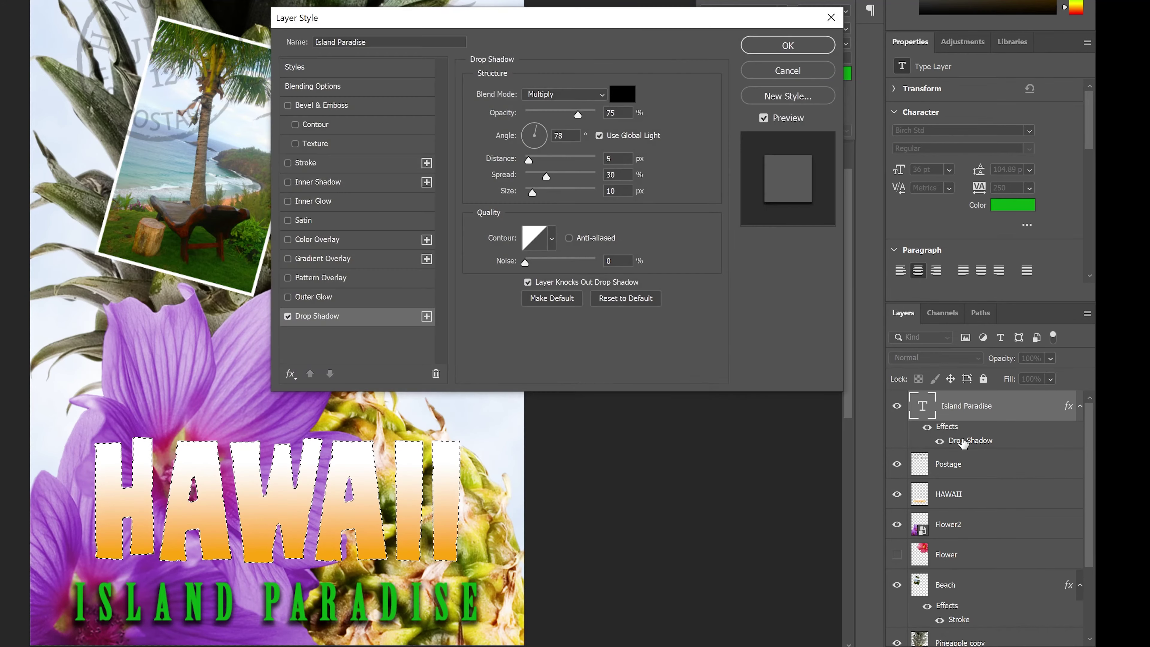
left_click(788, 70)
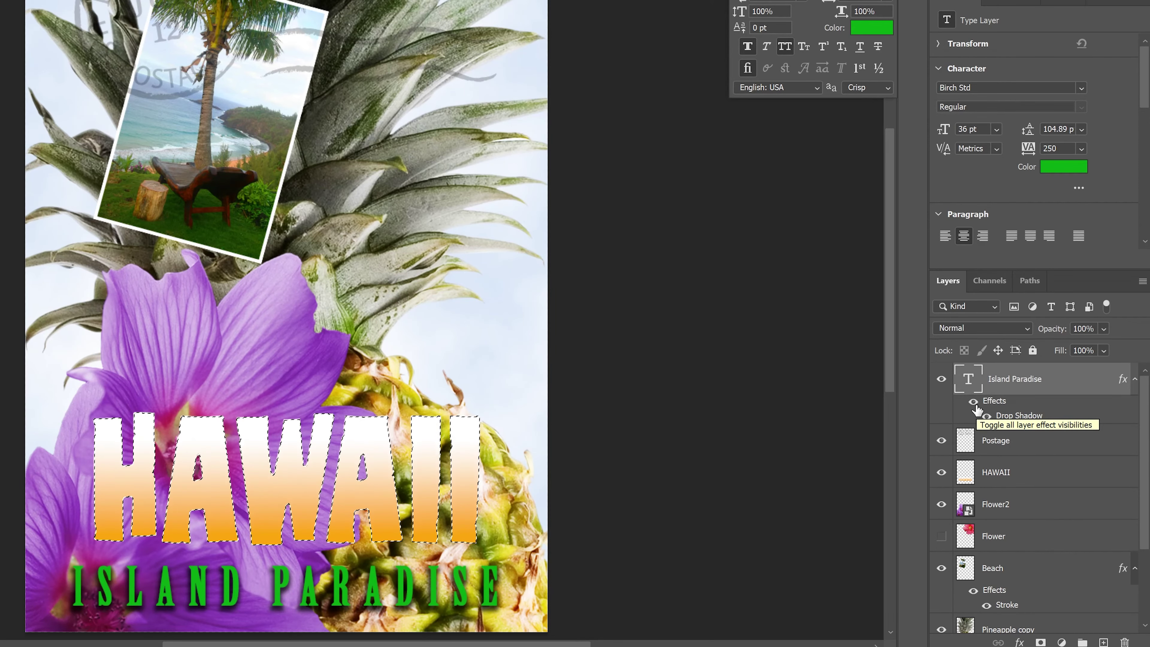
- Try to copy the Island Paradise layer style and paste it onto the HAWAII layer
right_click(993, 400)
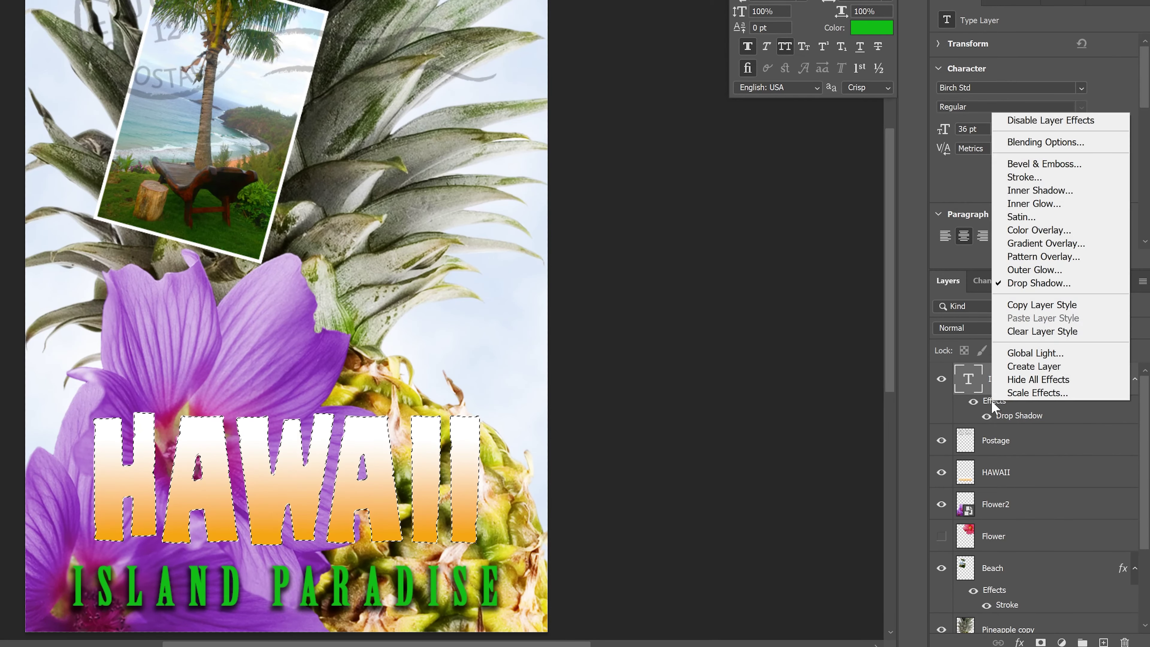
left_click(1038, 306)
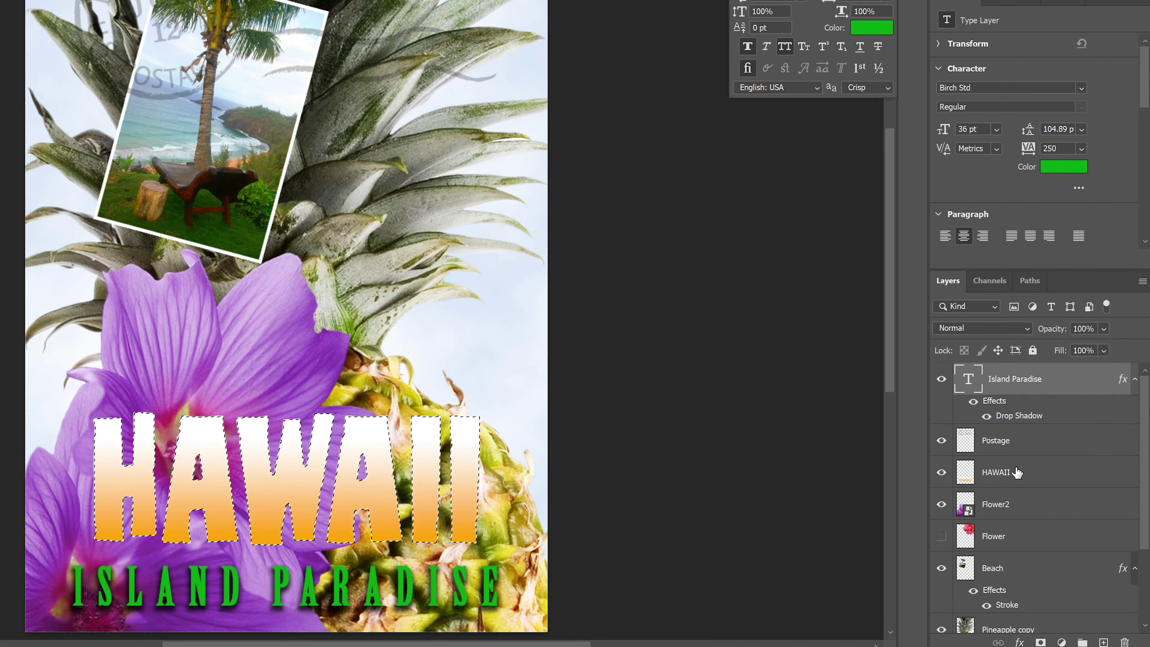
left_click(1017, 472)
right_click(1013, 468)
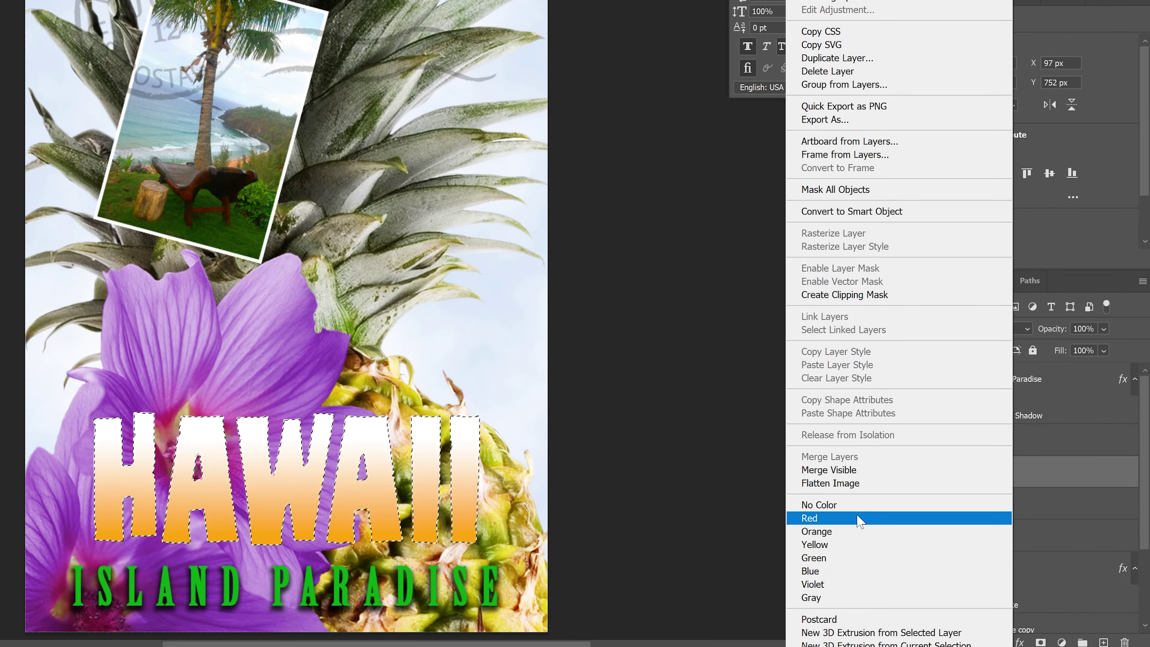
left_click(692, 283)
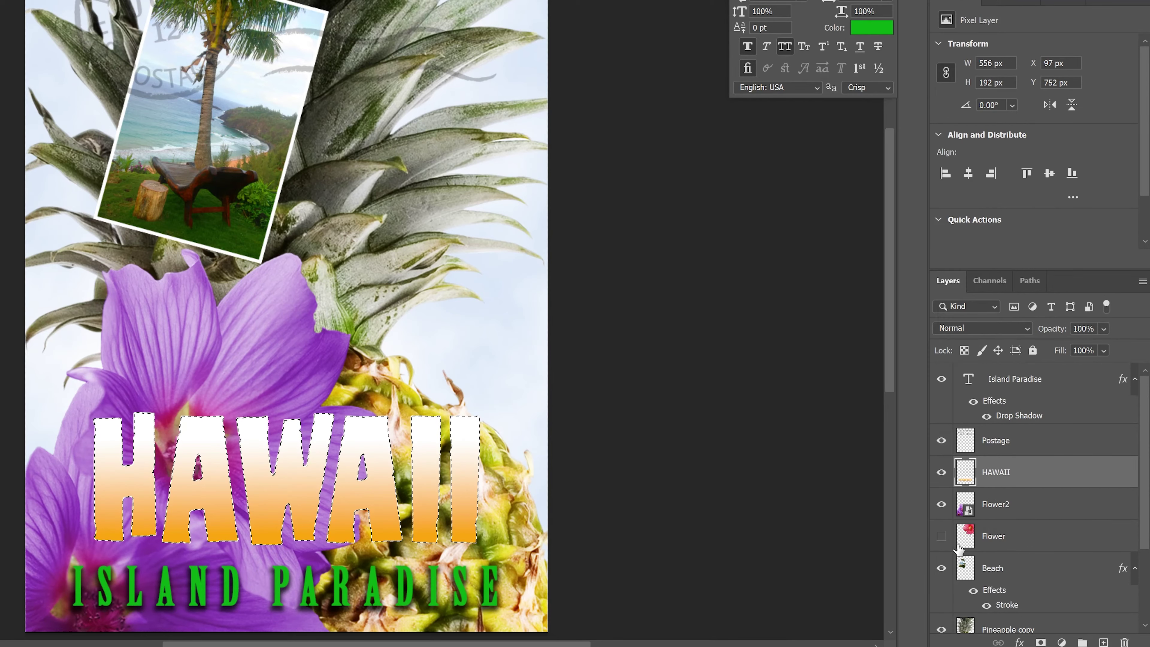
- Duplicate the drop shadow effect from the Island Paradise layer directly onto the HAWAII layer
left_click(994, 407)
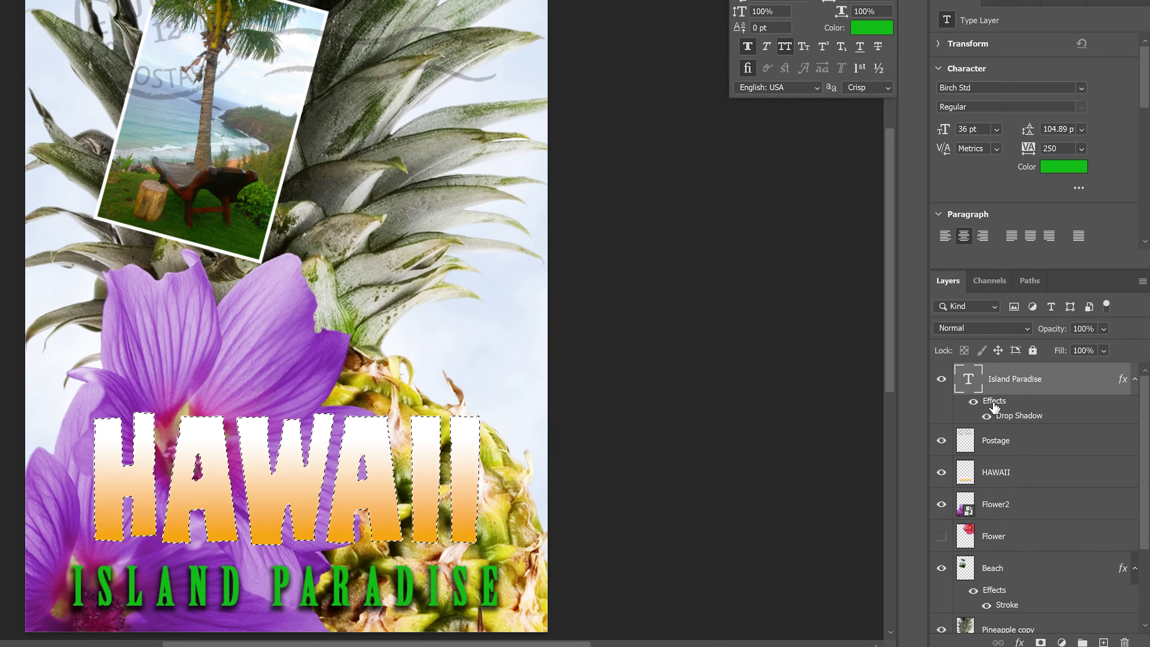
left_click_drag(994, 407, 993, 472)
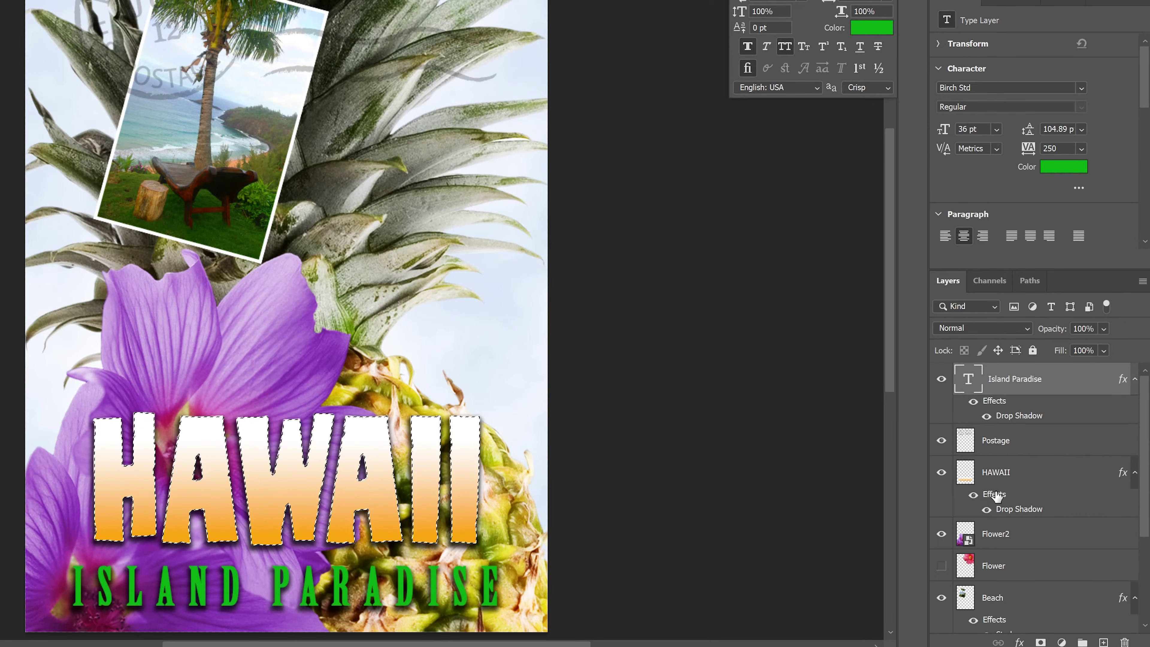
- Add a Stroke layer style to the HAWAII layer with a size of 4 px and its position set to Outside
left_click(1003, 480)
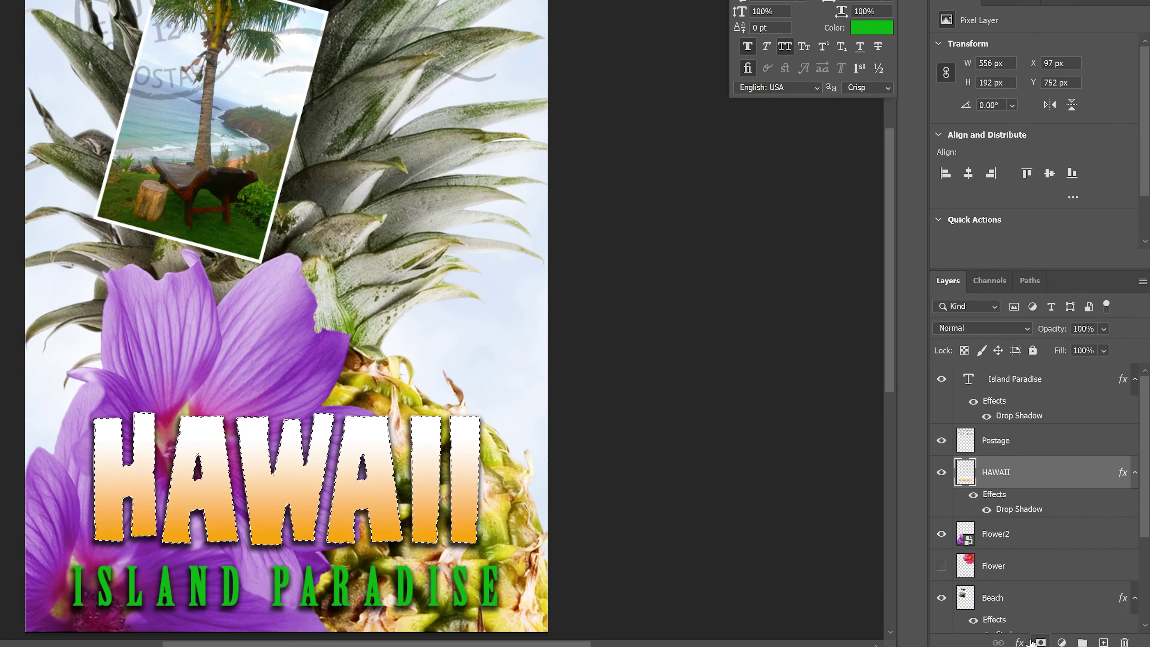
left_click(1020, 641)
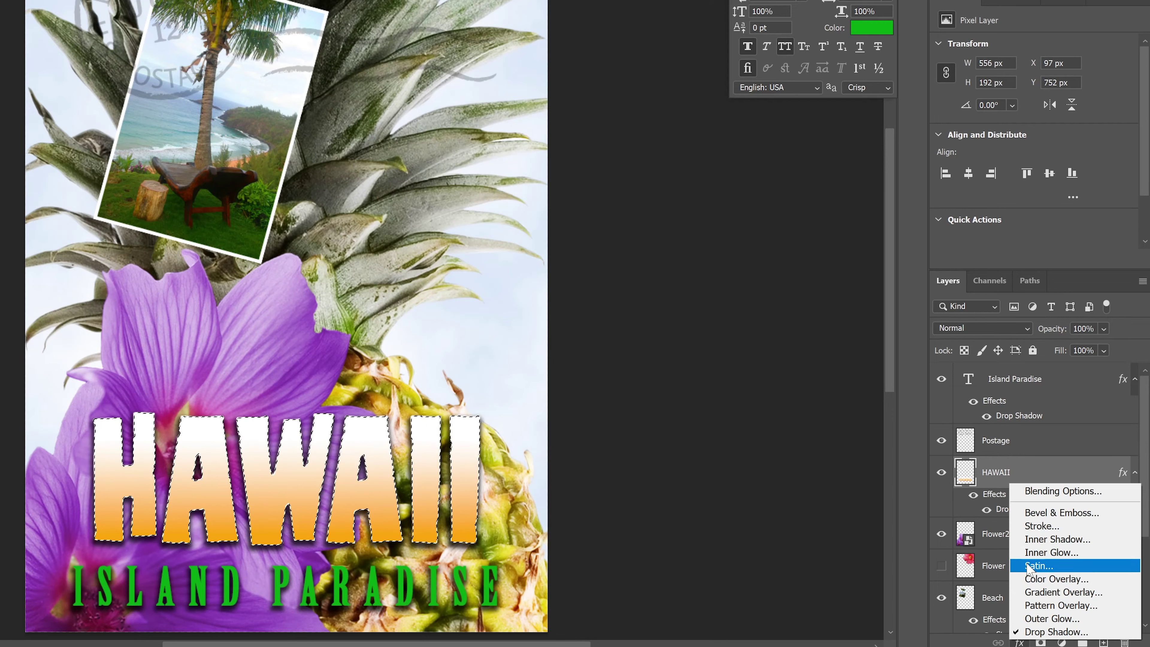
left_click(1048, 526)
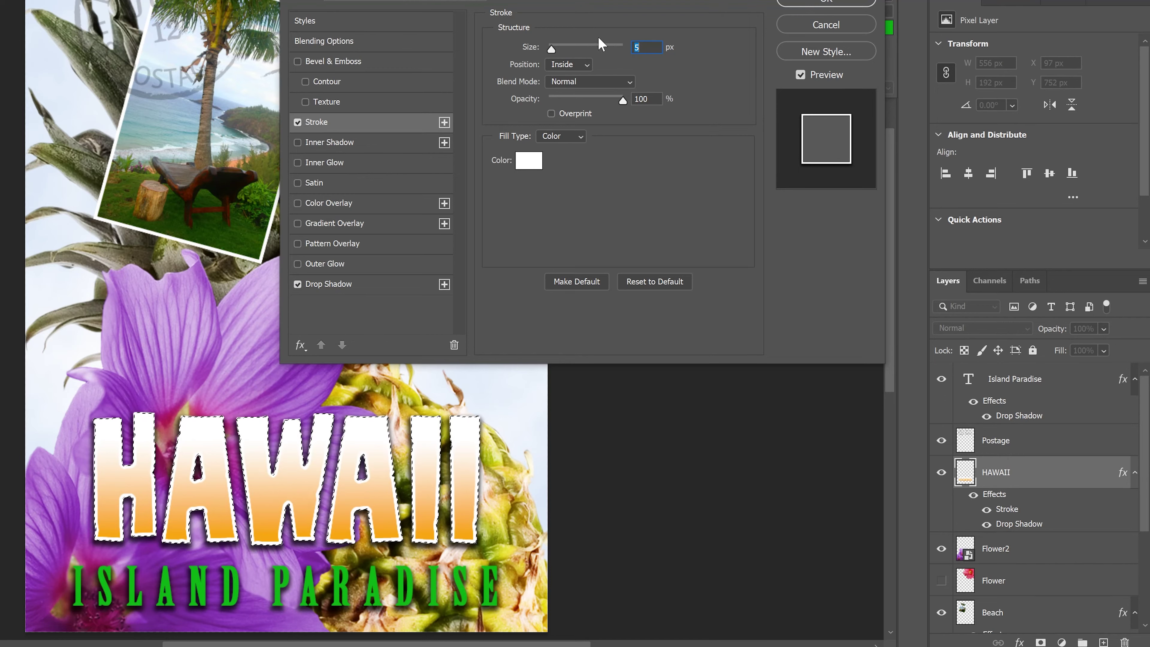
type("4")
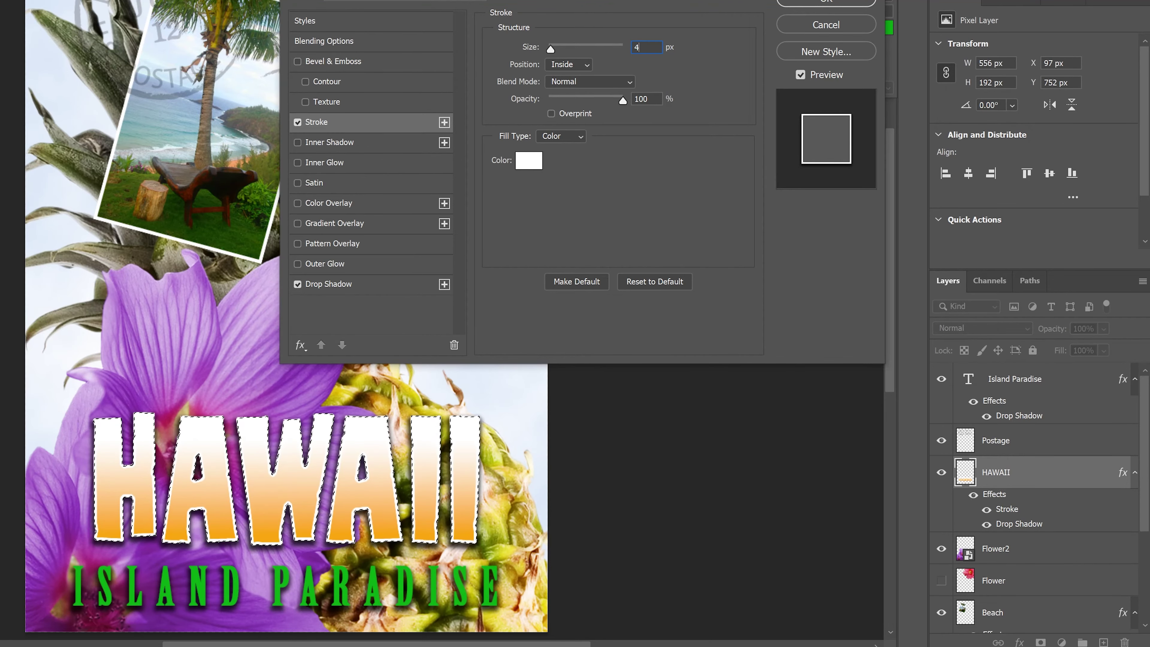
left_click(566, 64)
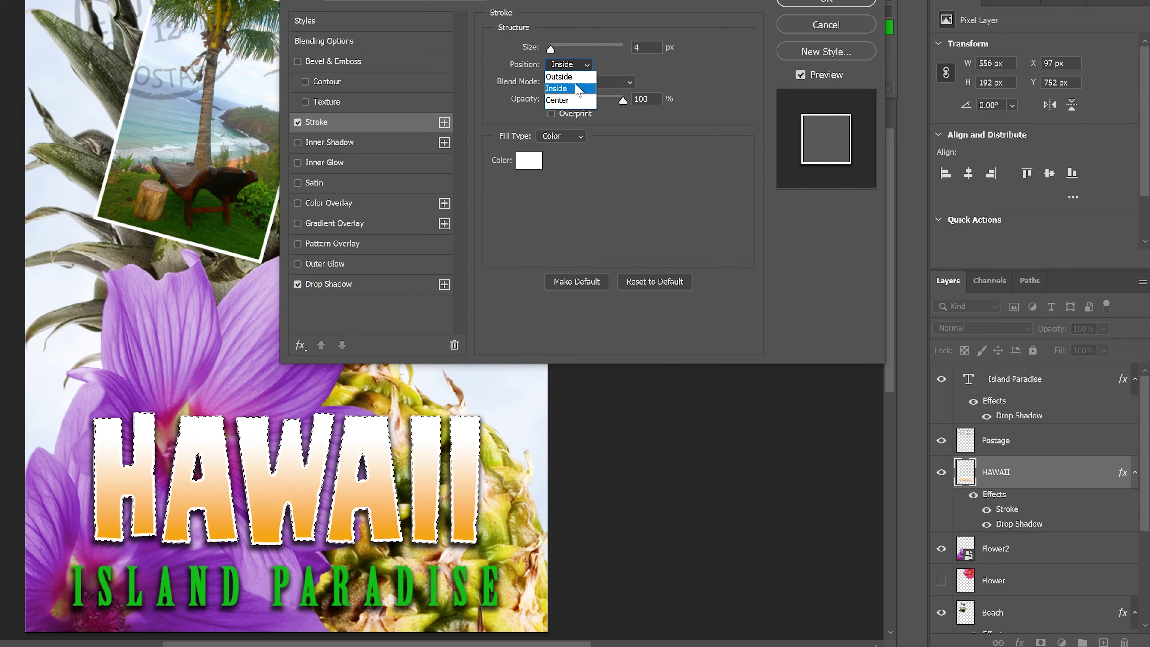
left_click(574, 77)
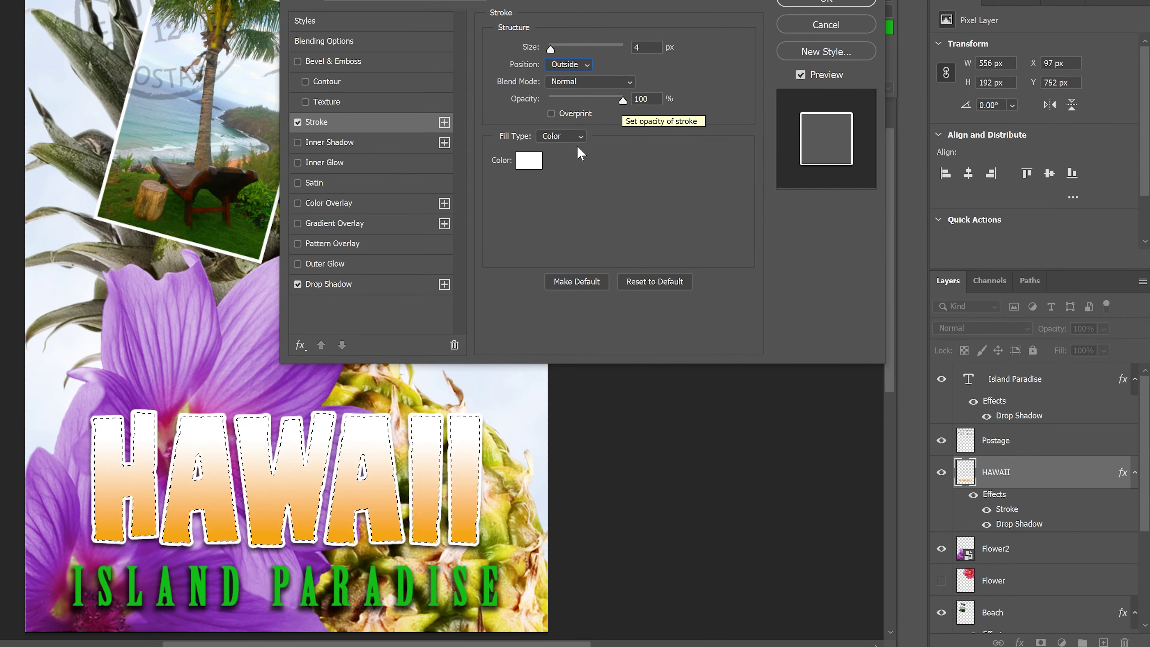
- Set the HAWAII stroke color to the green sampled from the Island Paradise text
left_click(530, 164)
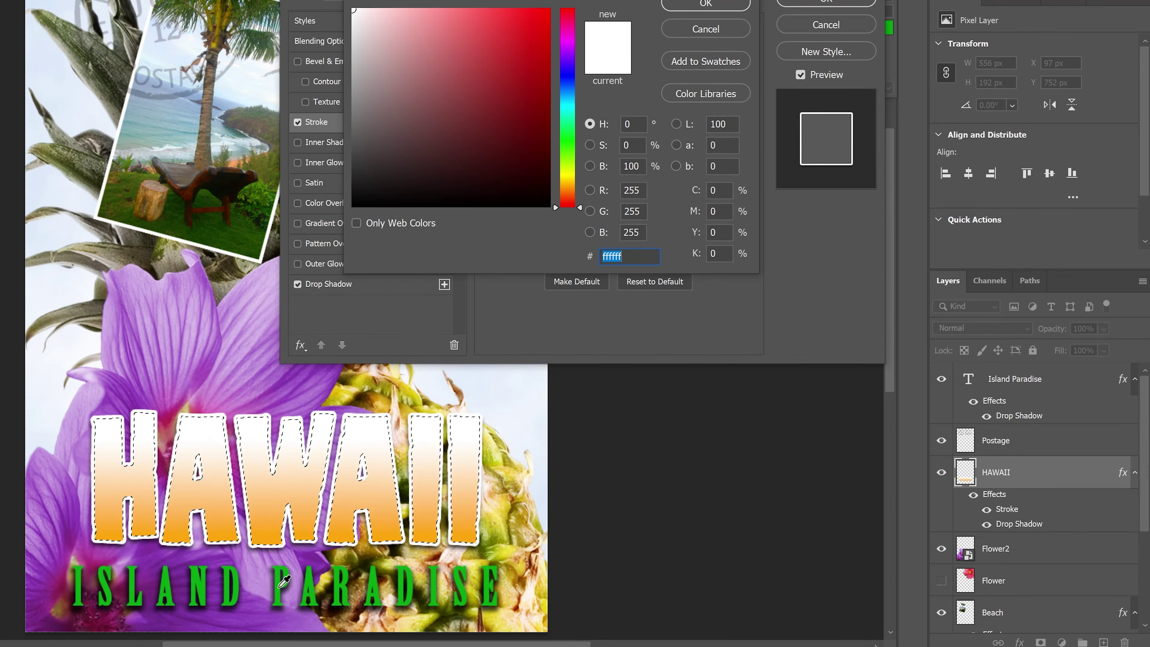
left_click(278, 586)
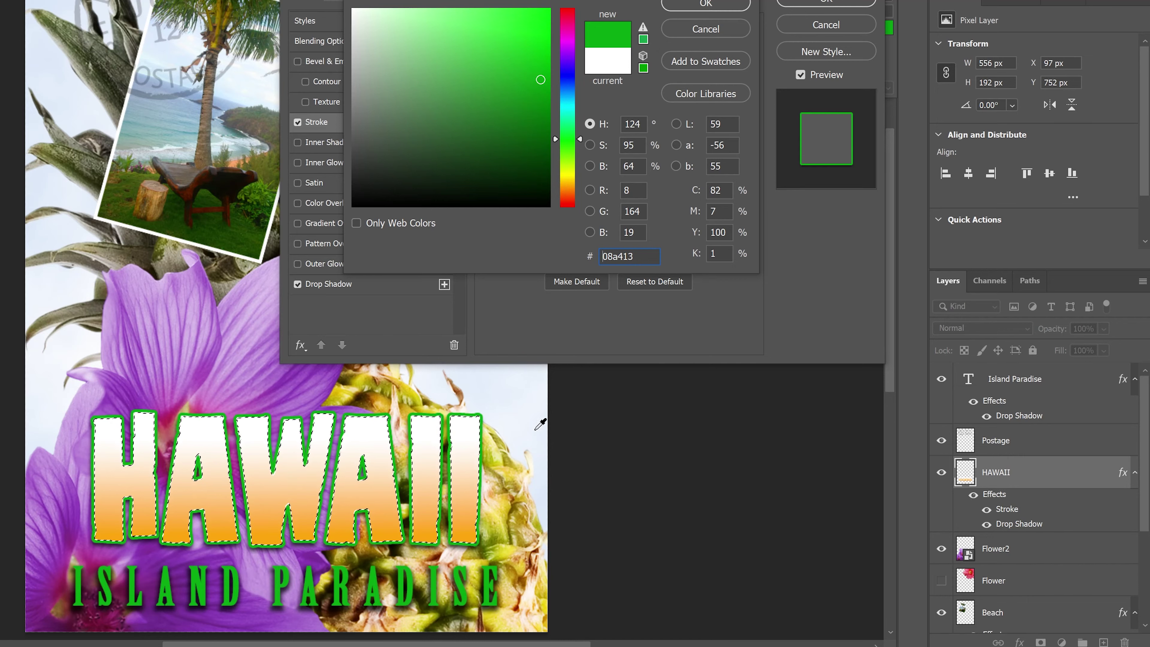
left_click(688, 6)
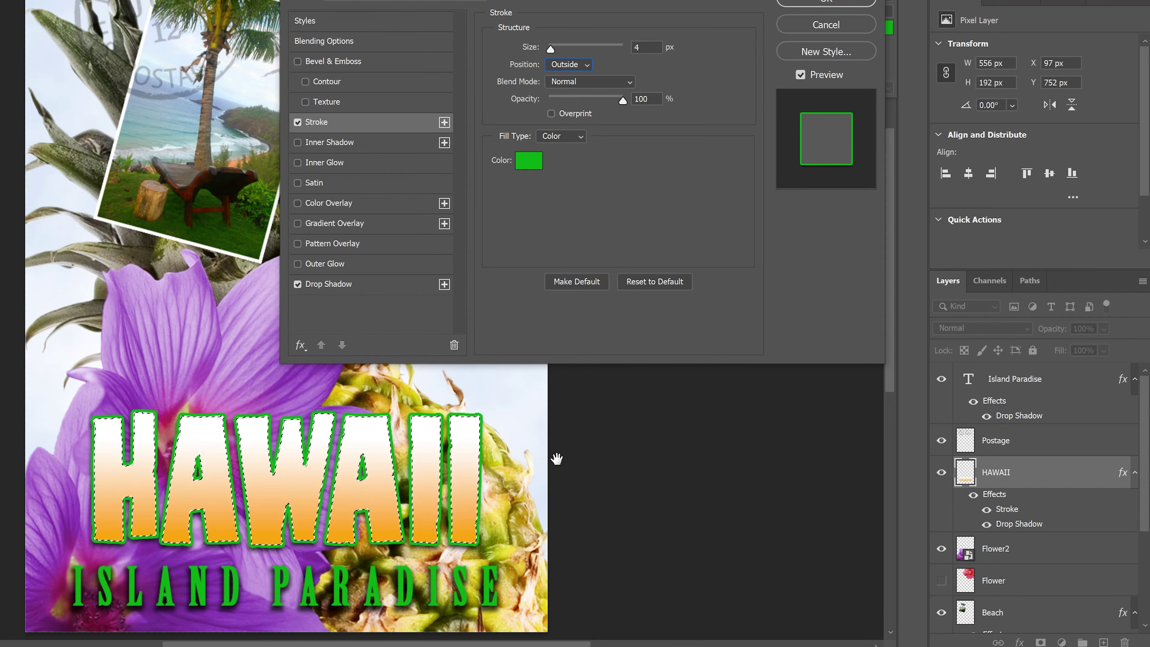
- Apply the stroke to the HAWAII layer and compare the lettering with the stroke hidden and shown
left_click(805, 1)
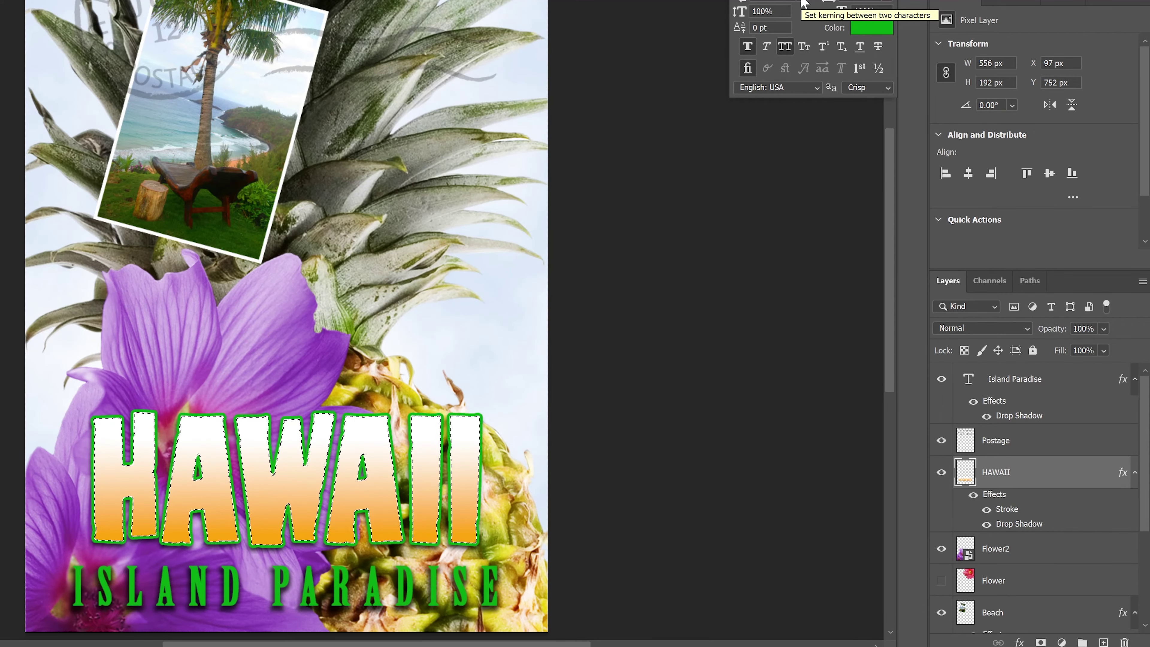
left_click(987, 510)
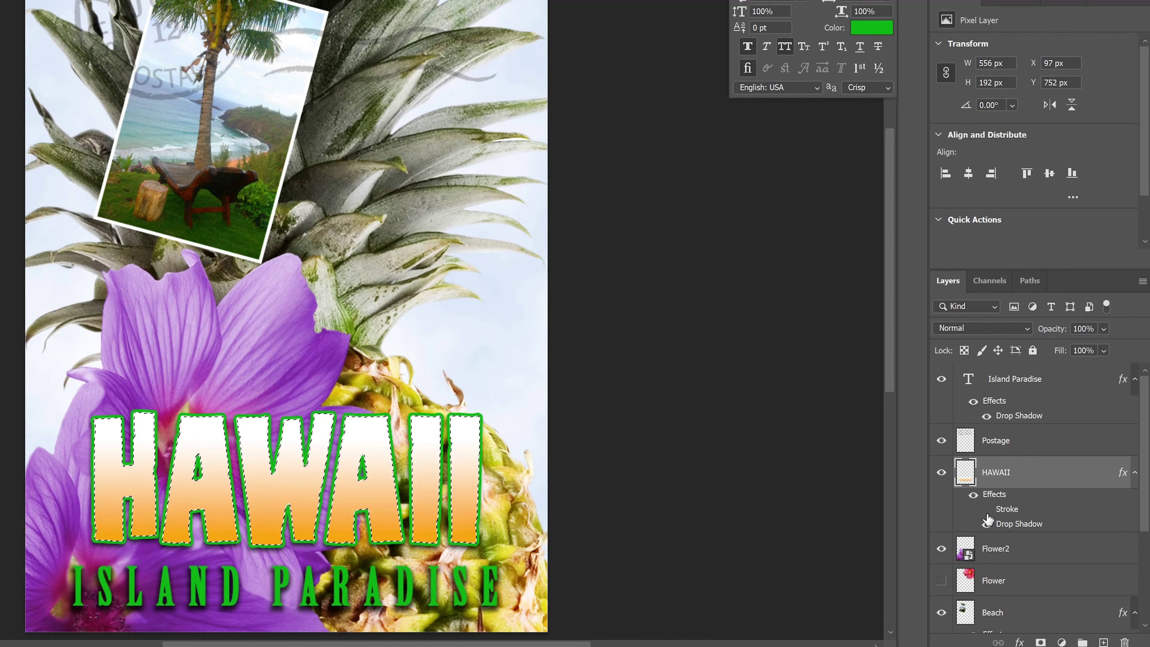
left_click(987, 510)
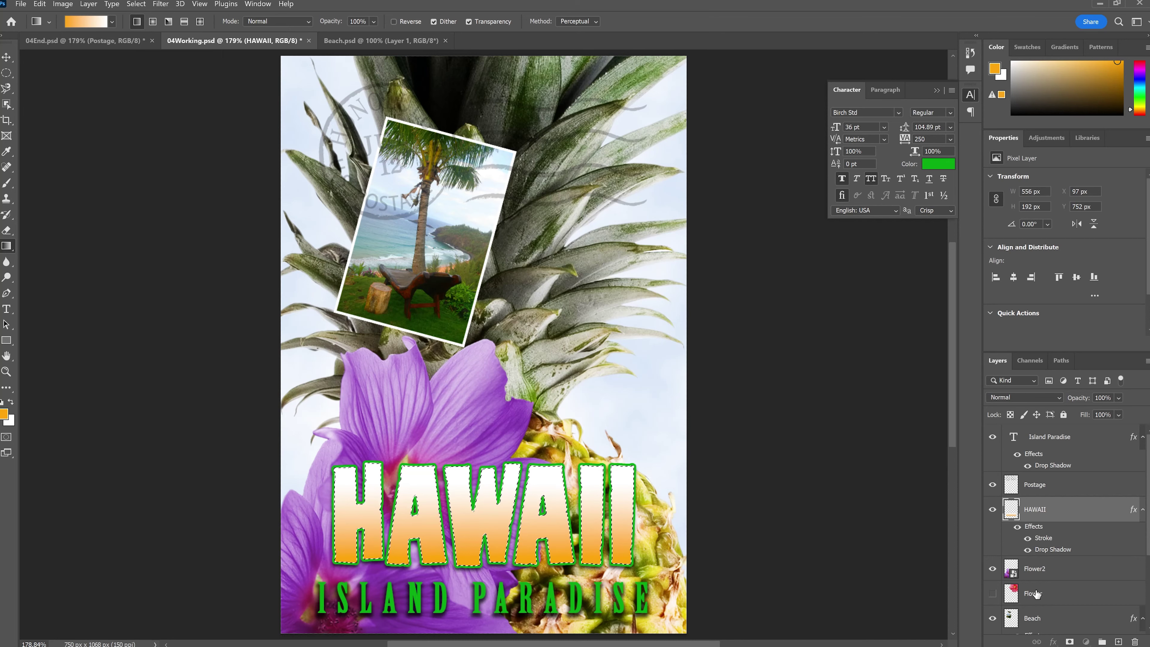
- Add a drop shadow to the Flower layer with 60% opacity, 13 px distance and 9% spread
left_click(1034, 597)
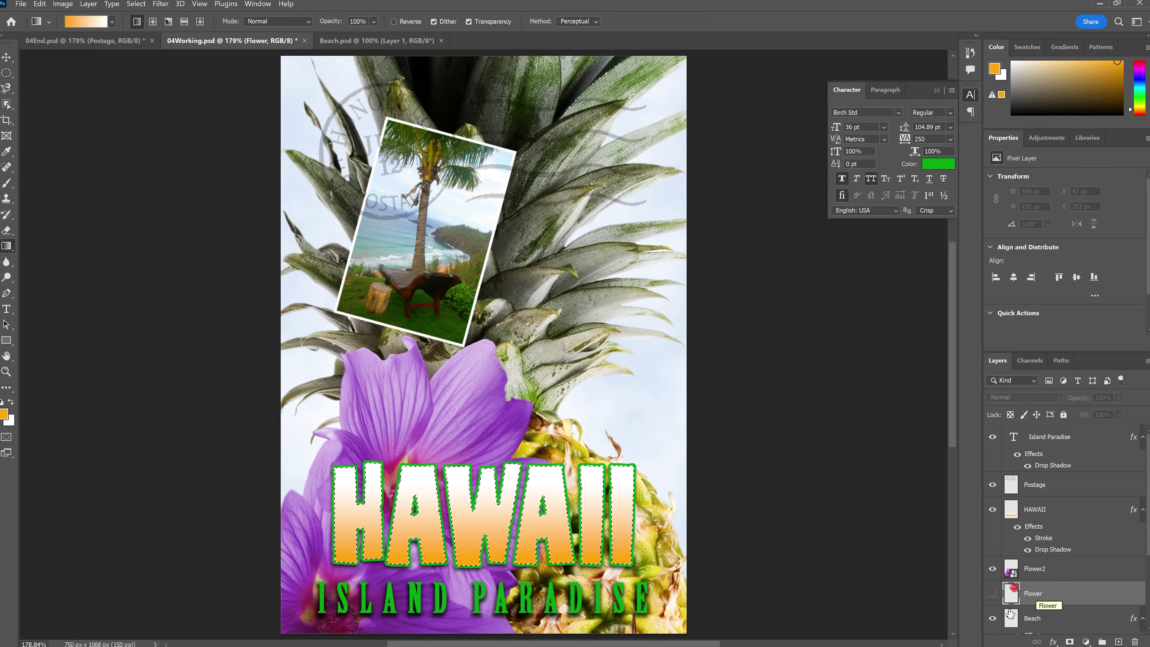
left_click(89, 3)
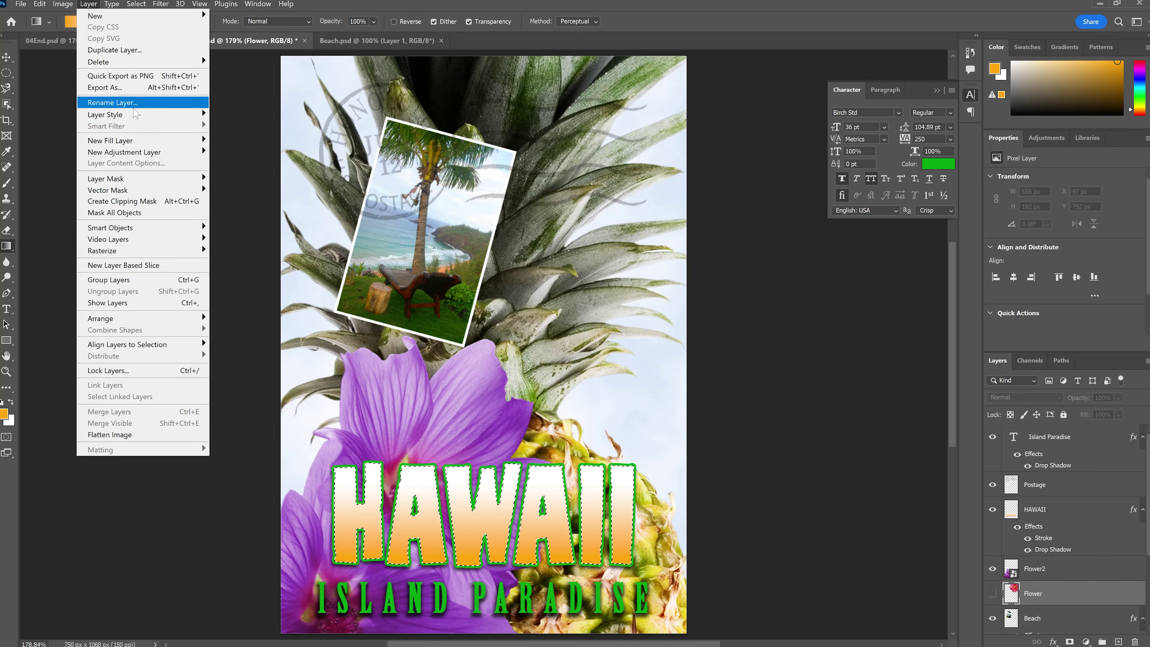
mouse_move(151, 114)
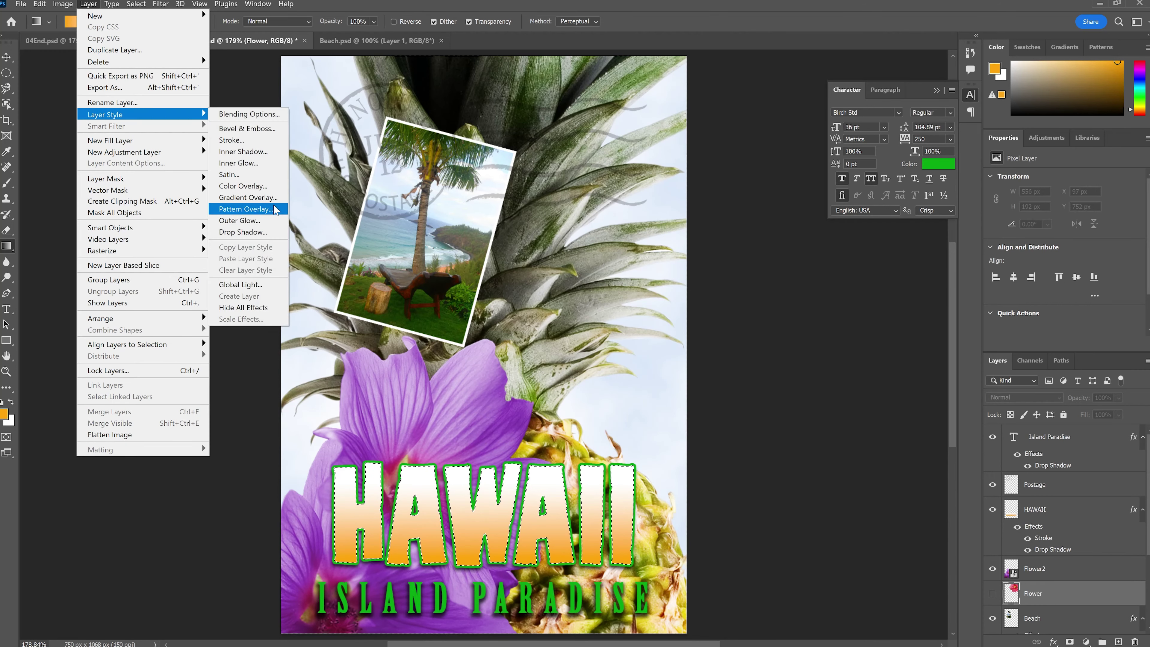
left_click(242, 232)
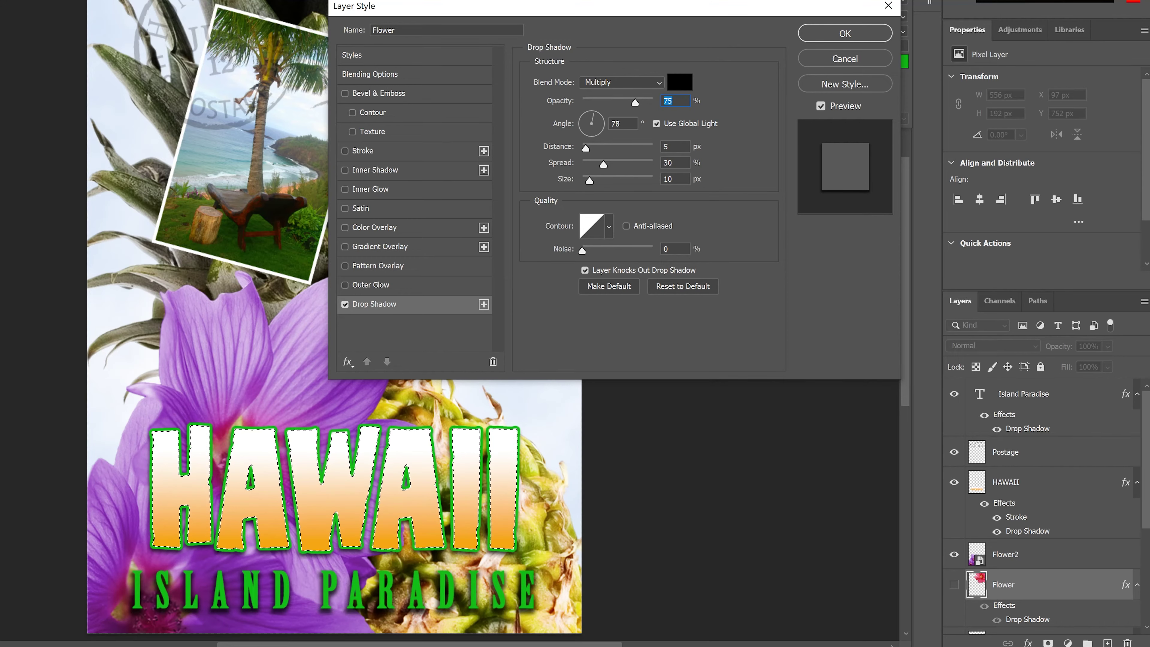
type("60")
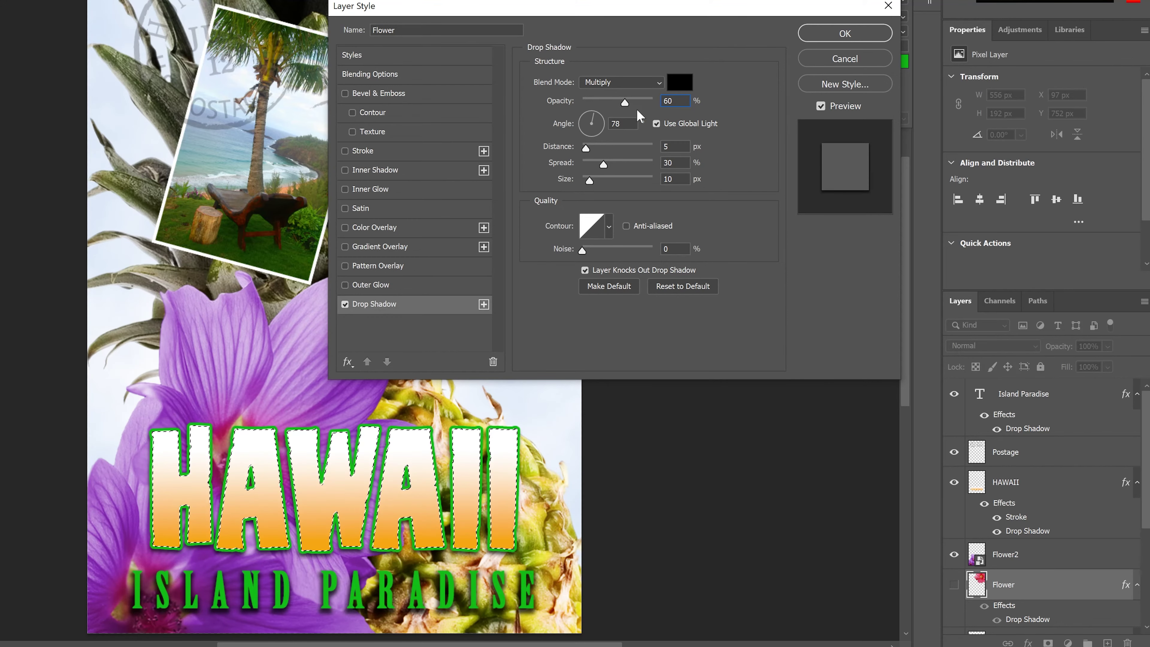
type("13")
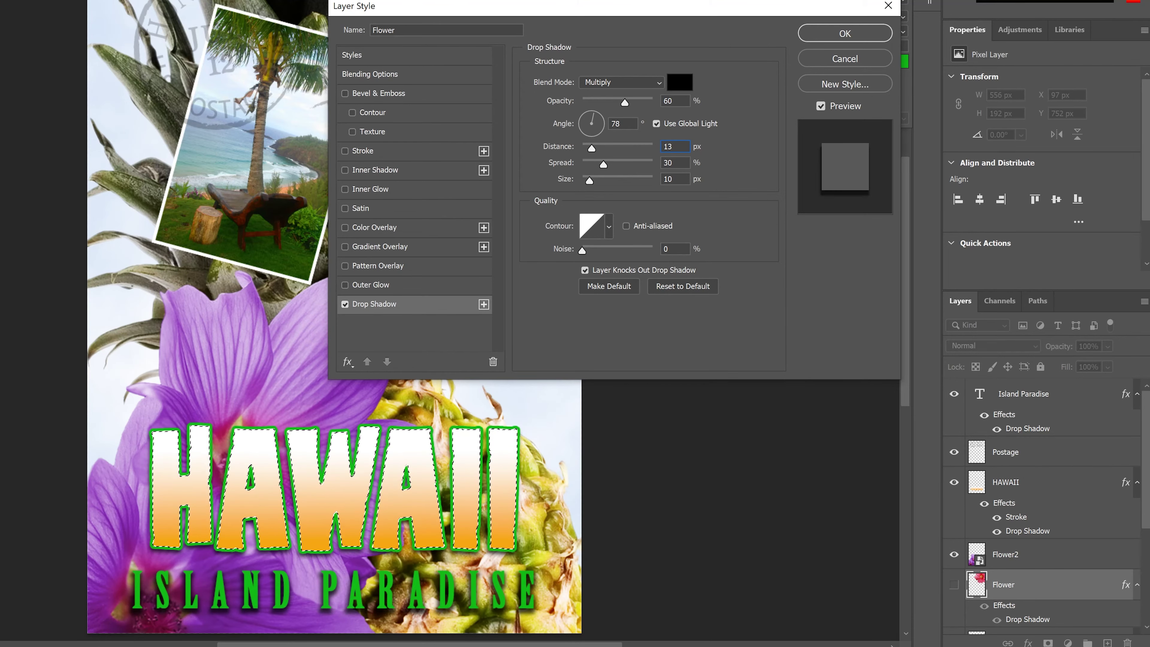
key("Tab")
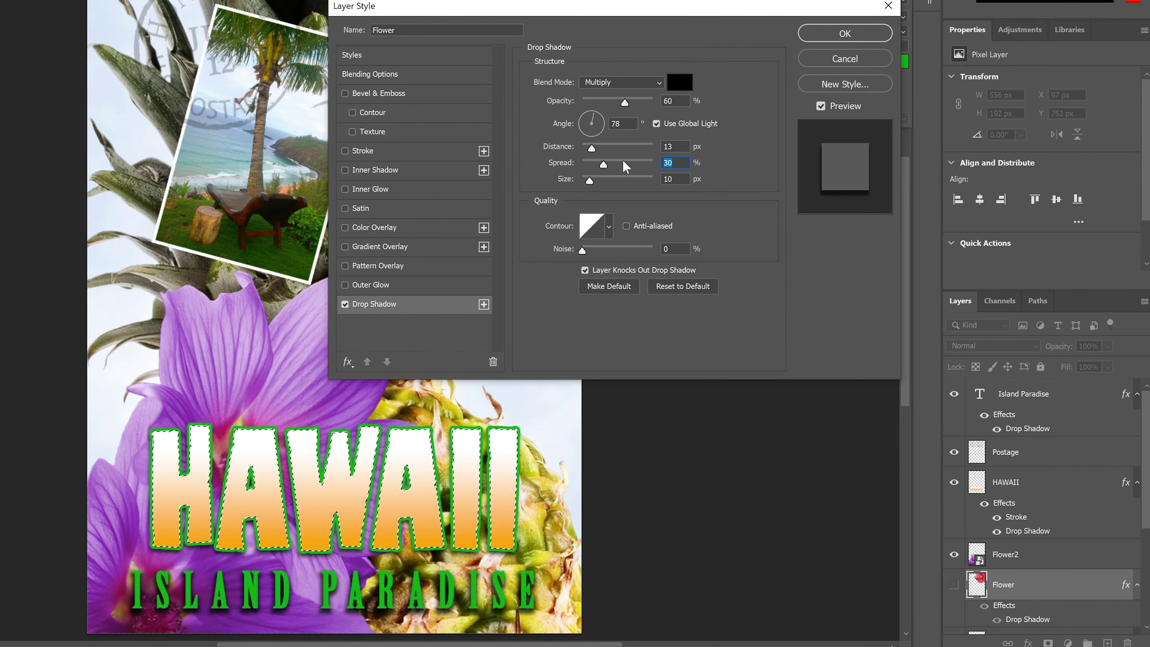
type("9")
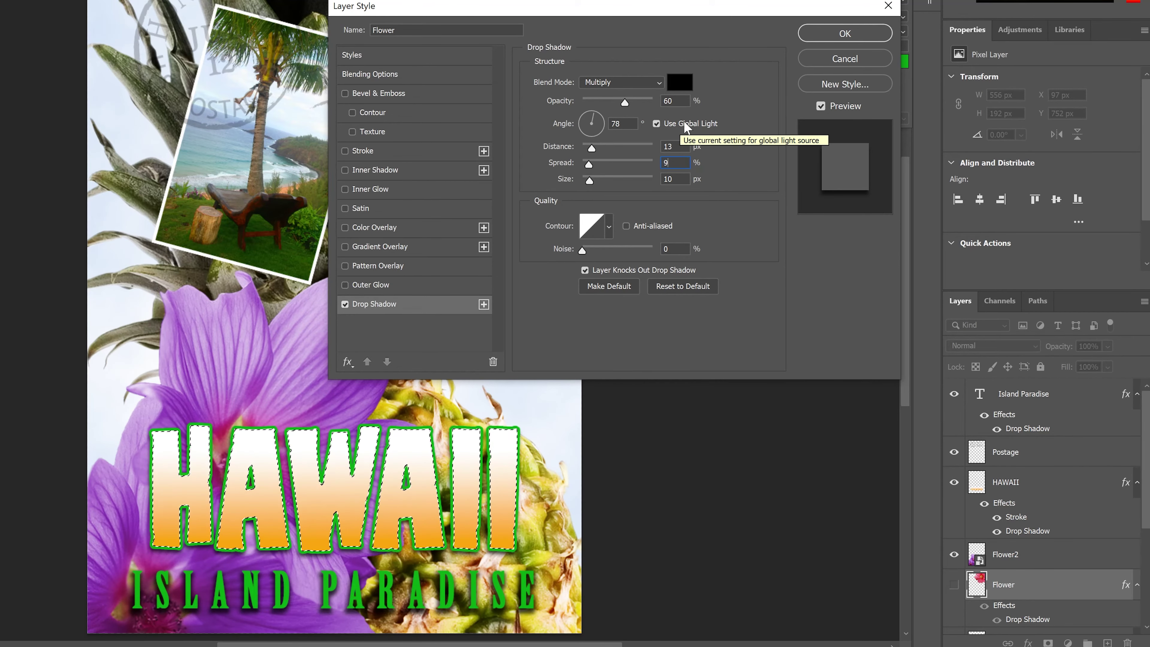
left_click(821, 106)
left_click(821, 106)
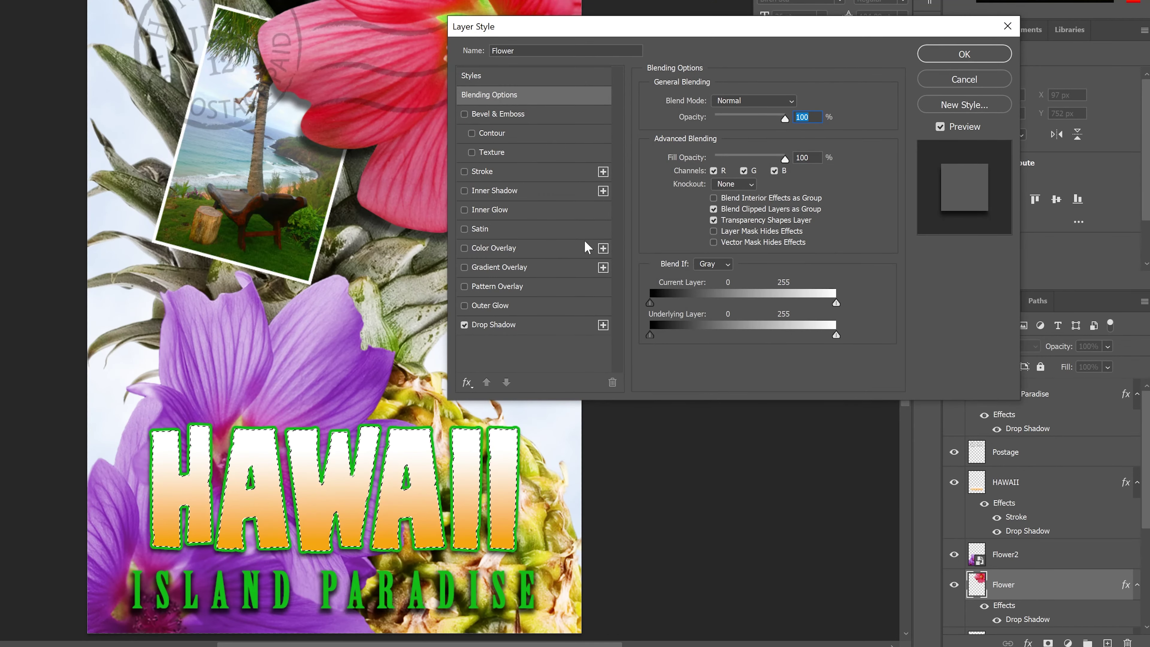
left_click(506, 326)
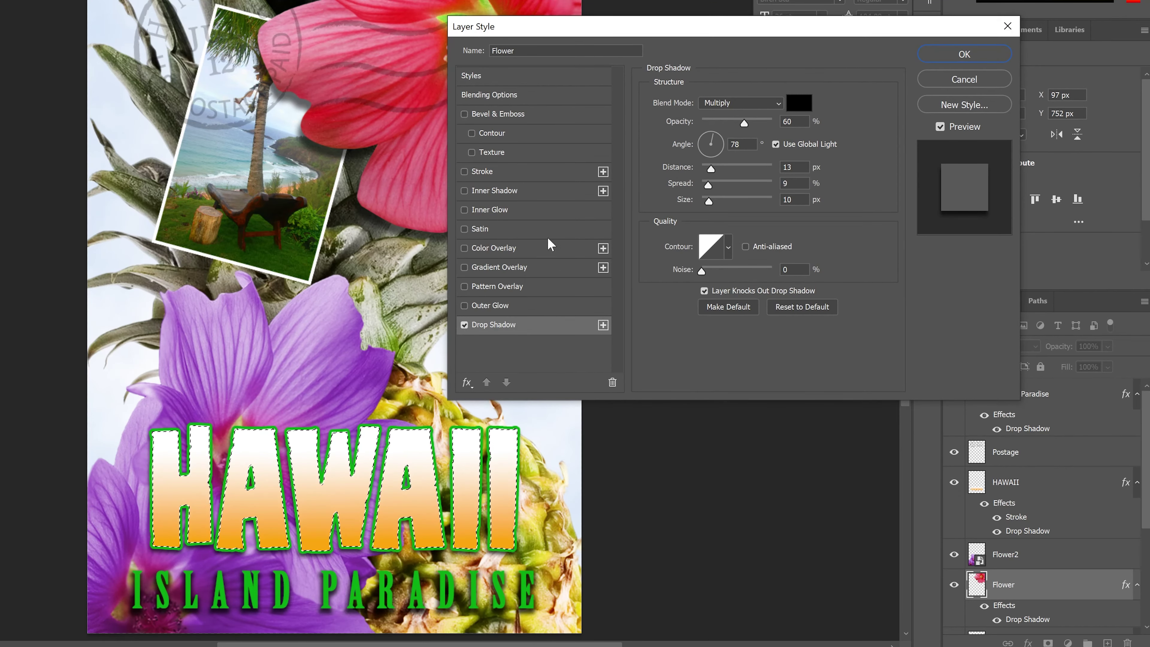
- Add a Satin effect to the Flower layer and set its color to magenta da2fd0
left_click(464, 229)
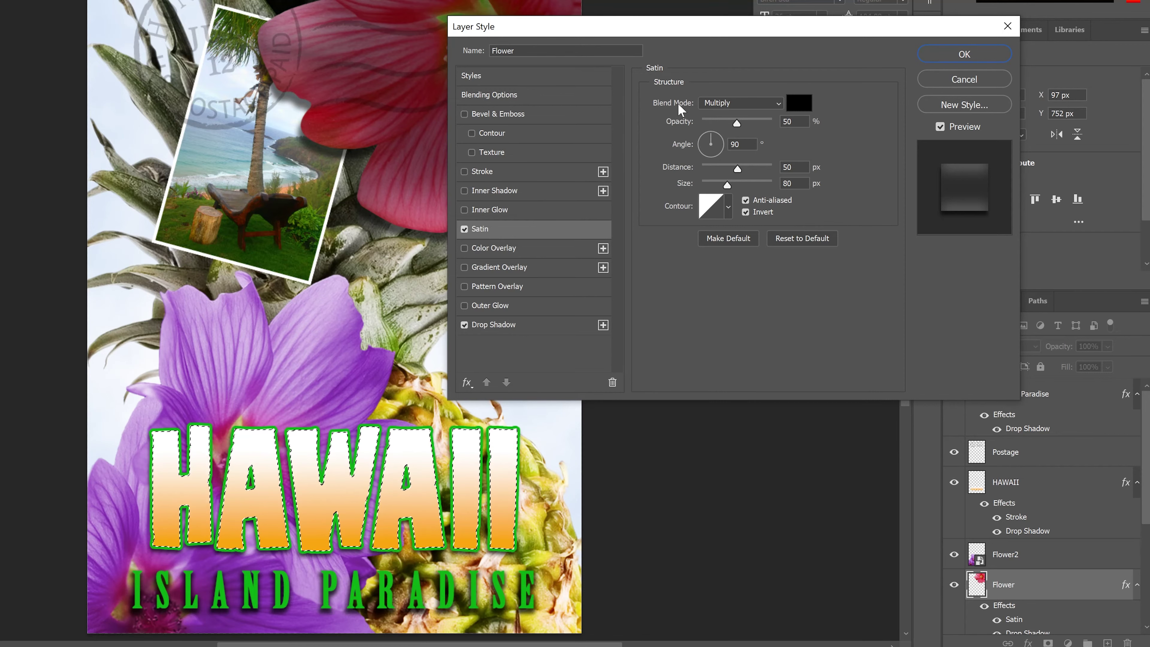
left_click(799, 103)
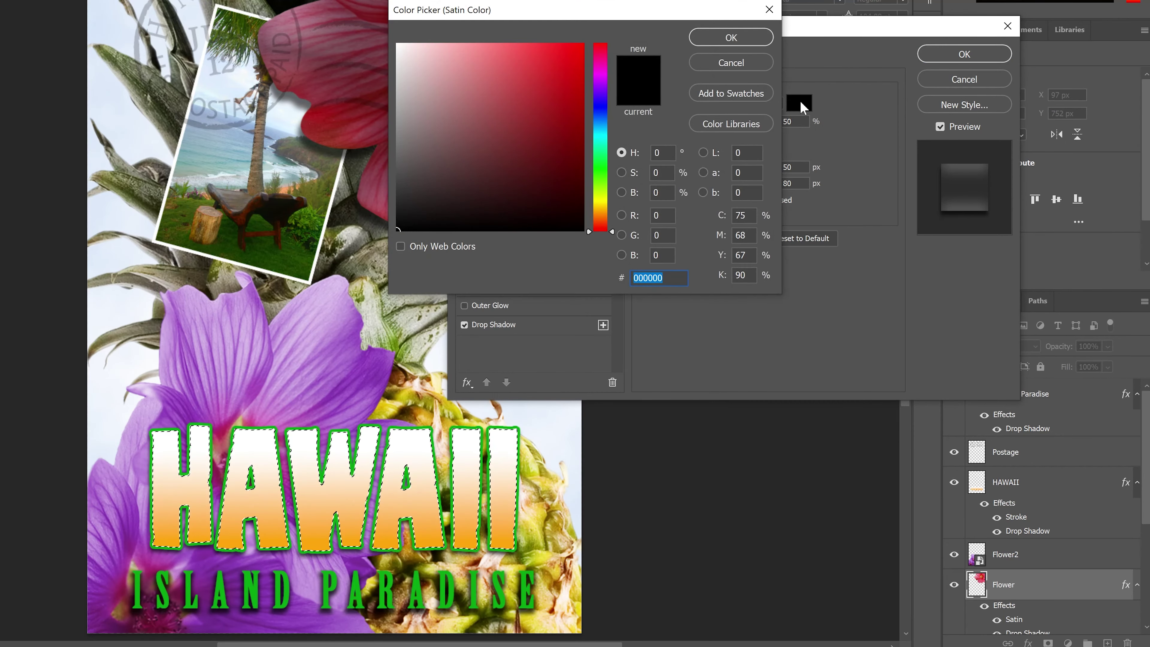
left_click_drag(602, 20, 640, 112)
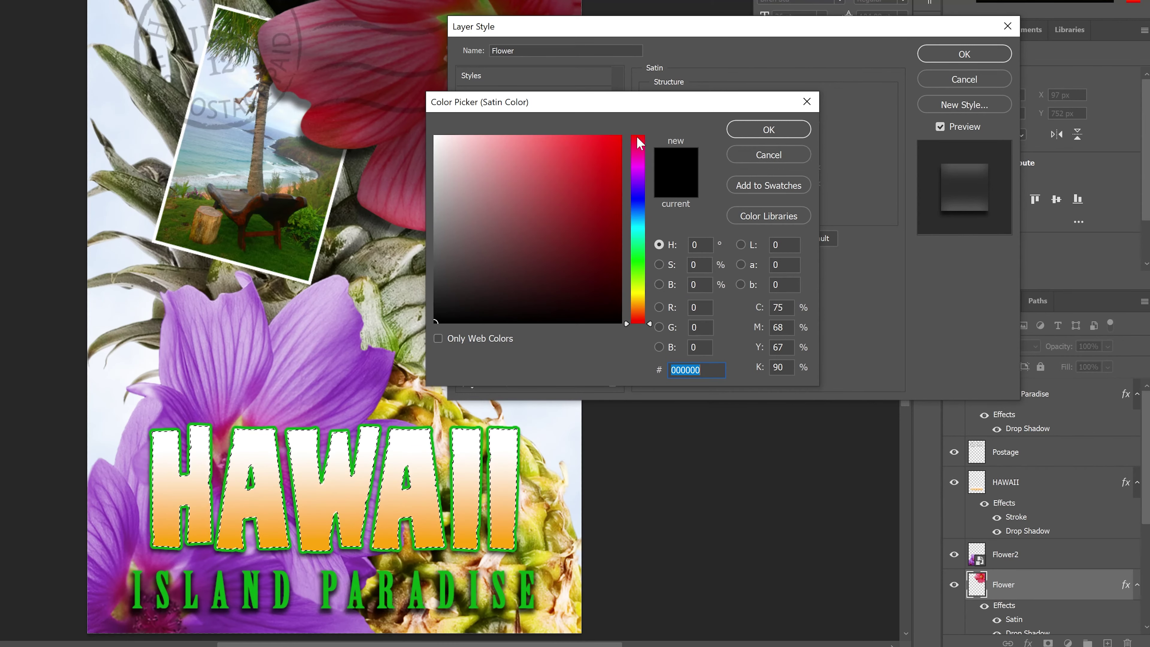
left_click(638, 165)
left_click(593, 144)
left_click(536, 145)
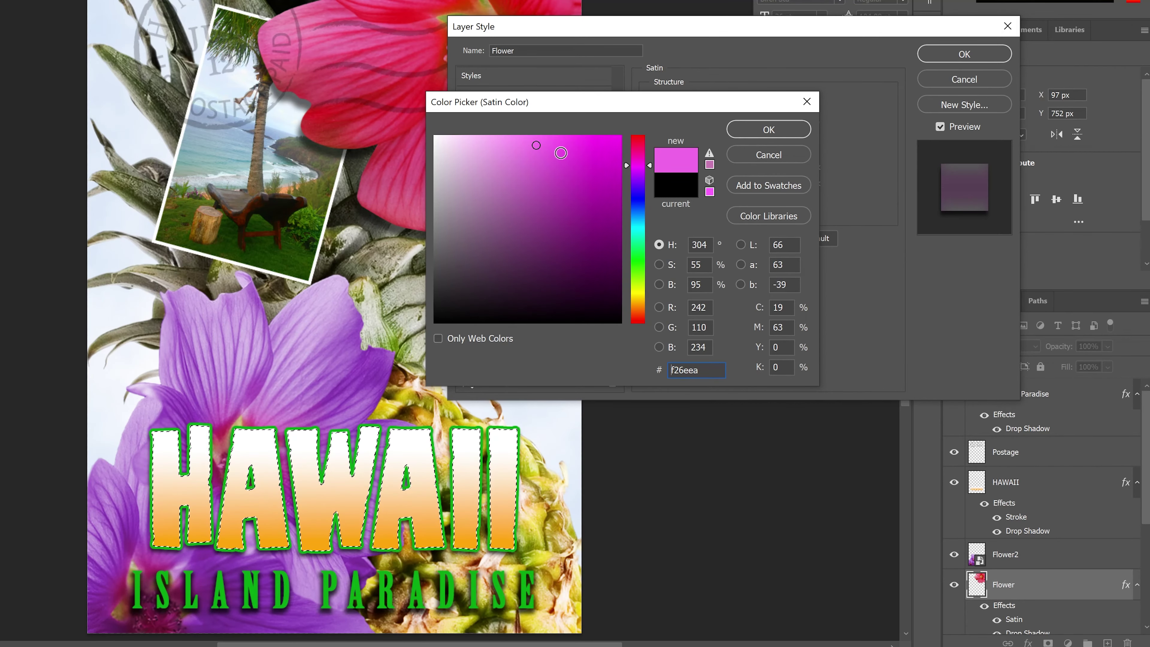
left_click(570, 145)
left_click(574, 153)
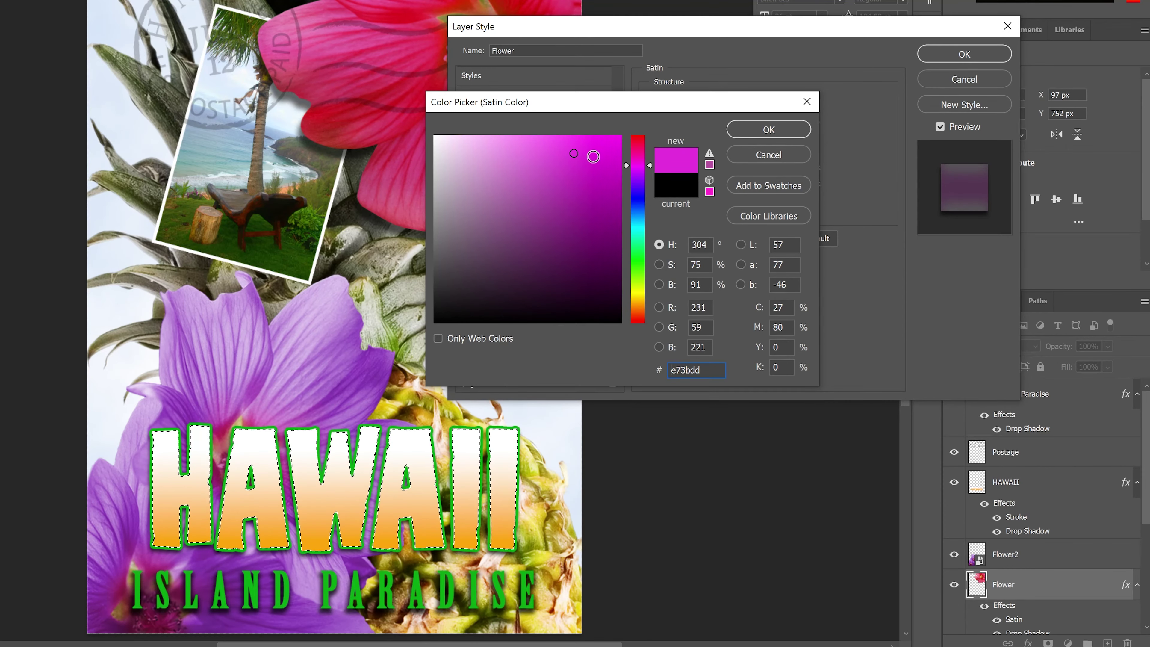
left_click(581, 162)
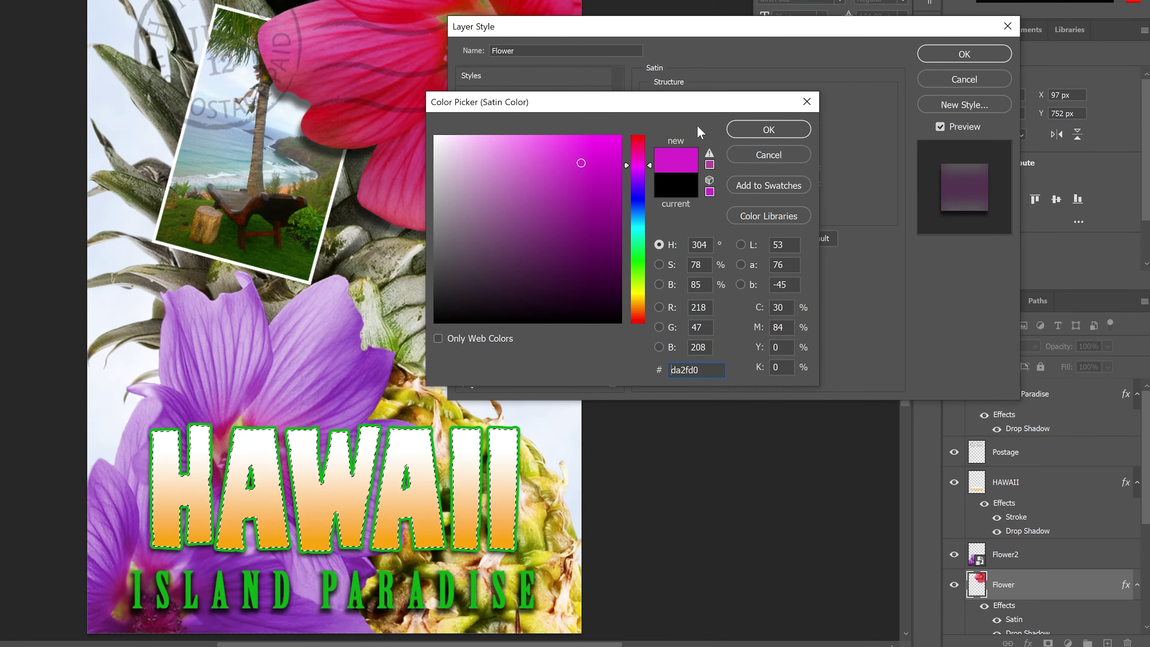
left_click(733, 131)
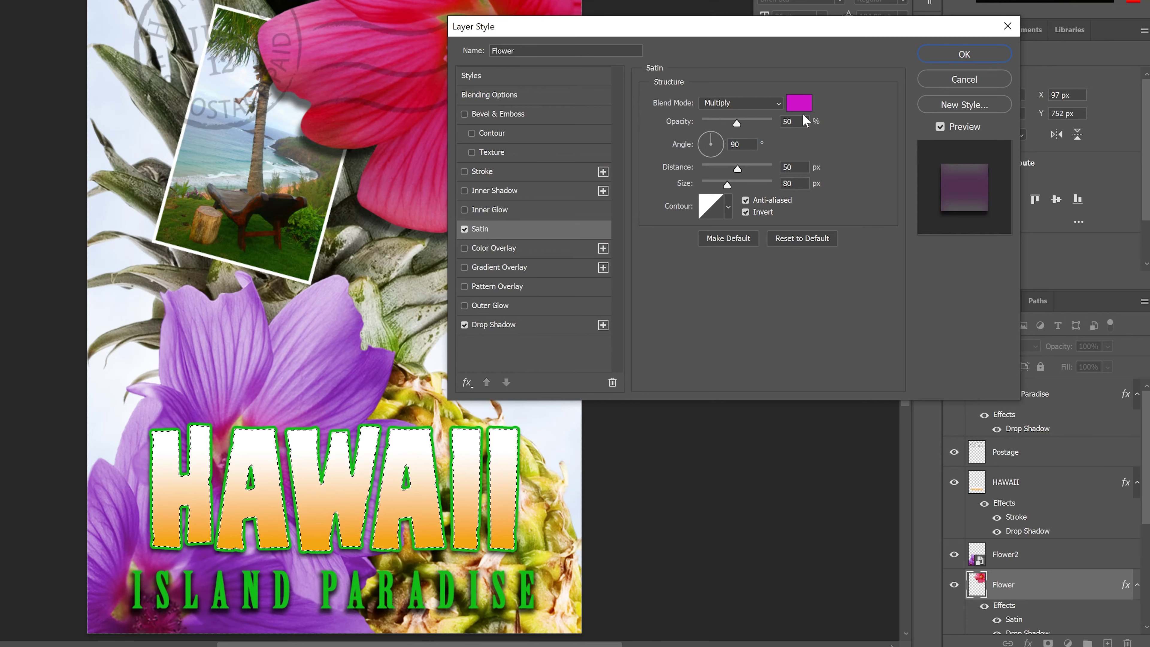
- Set the Flower layer's Satin opacity to 20% and its distance to 22 px
left_click_drag(795, 121, 744, 119)
type("20")
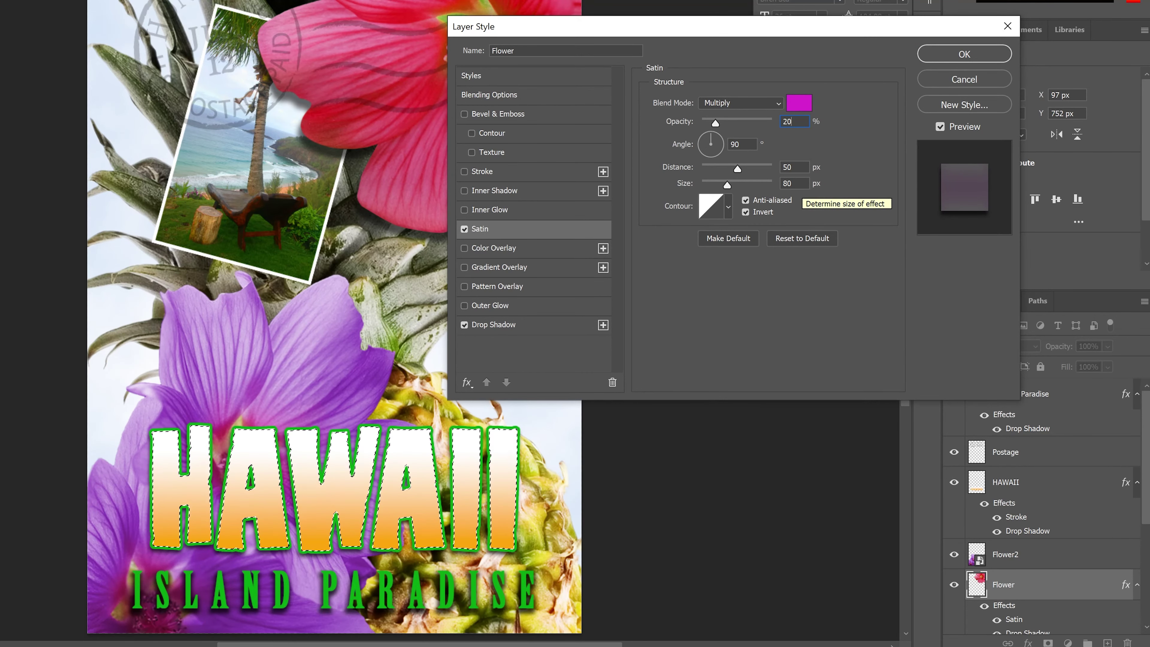
left_click(734, 169)
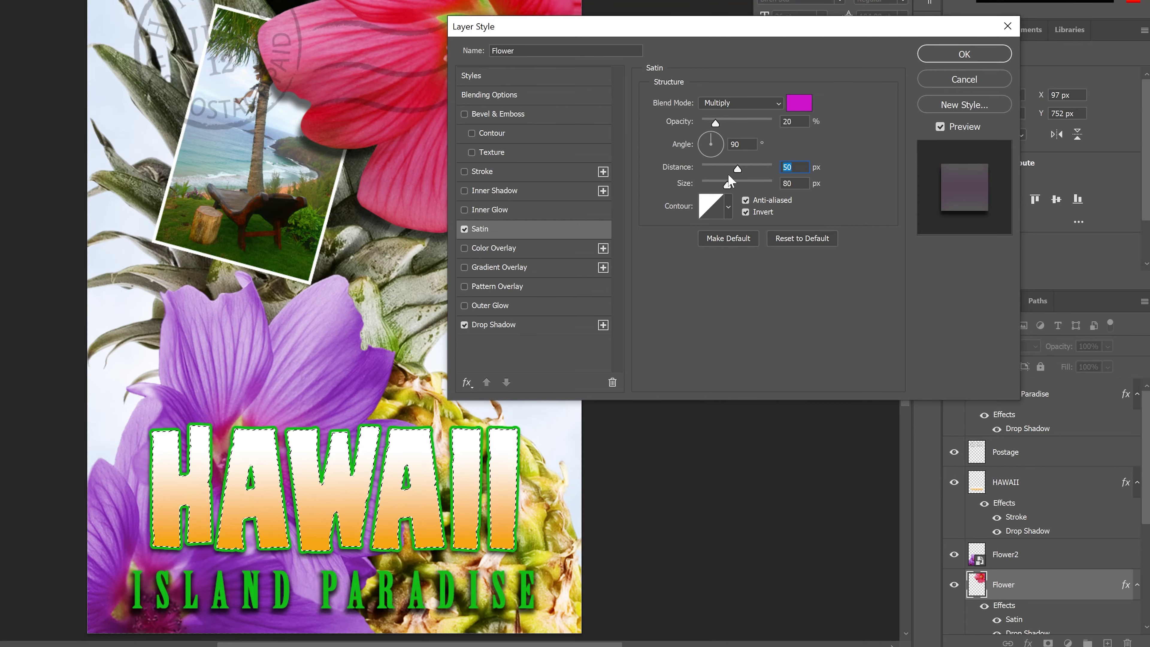
type("22")
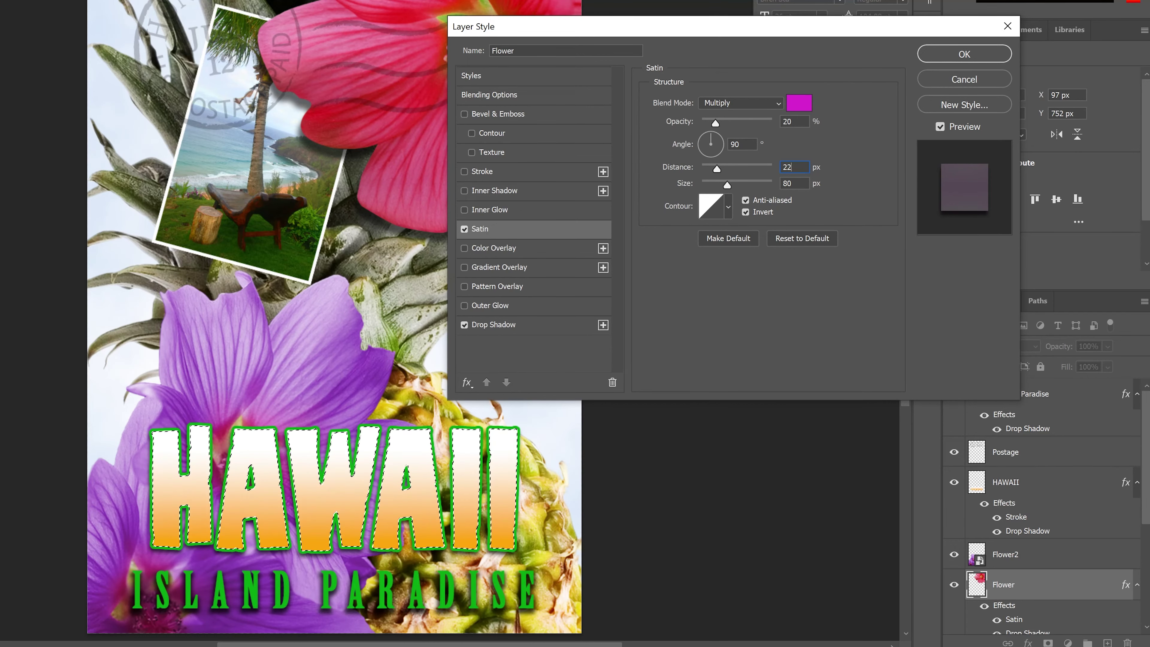
- Move the Layer Style dialog clear of the red flower and compare the artwork with the effects preview off and on
left_click_drag(723, 33, 841, 23)
left_click(1058, 119)
left_click(1059, 118)
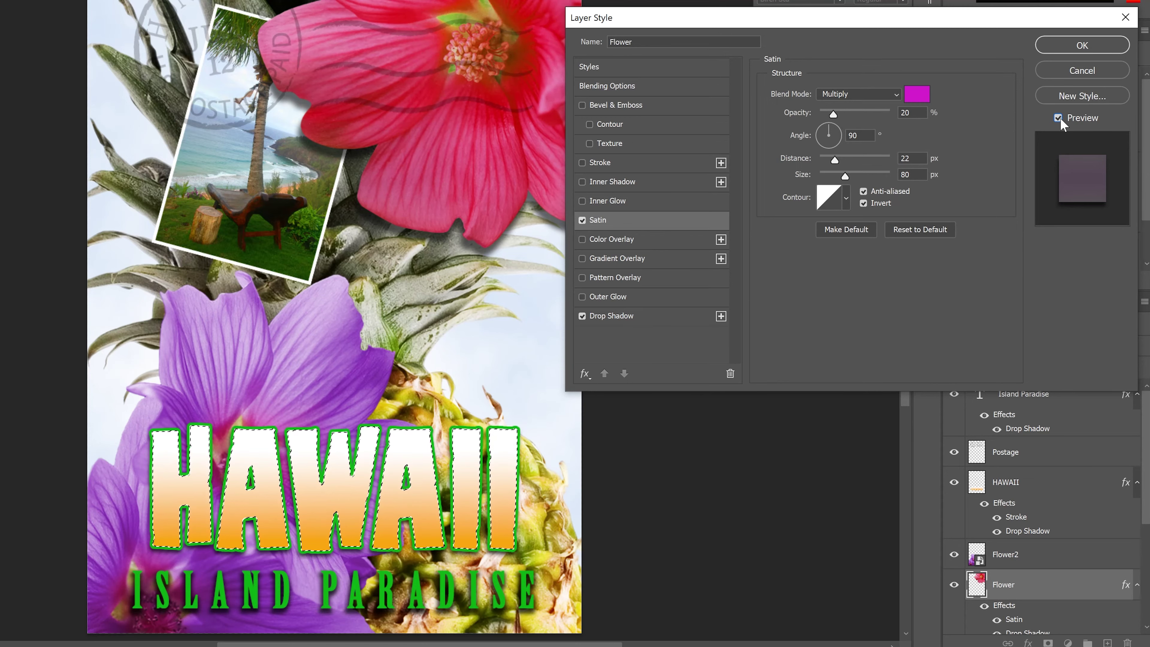
left_click(1058, 119)
left_click(1058, 118)
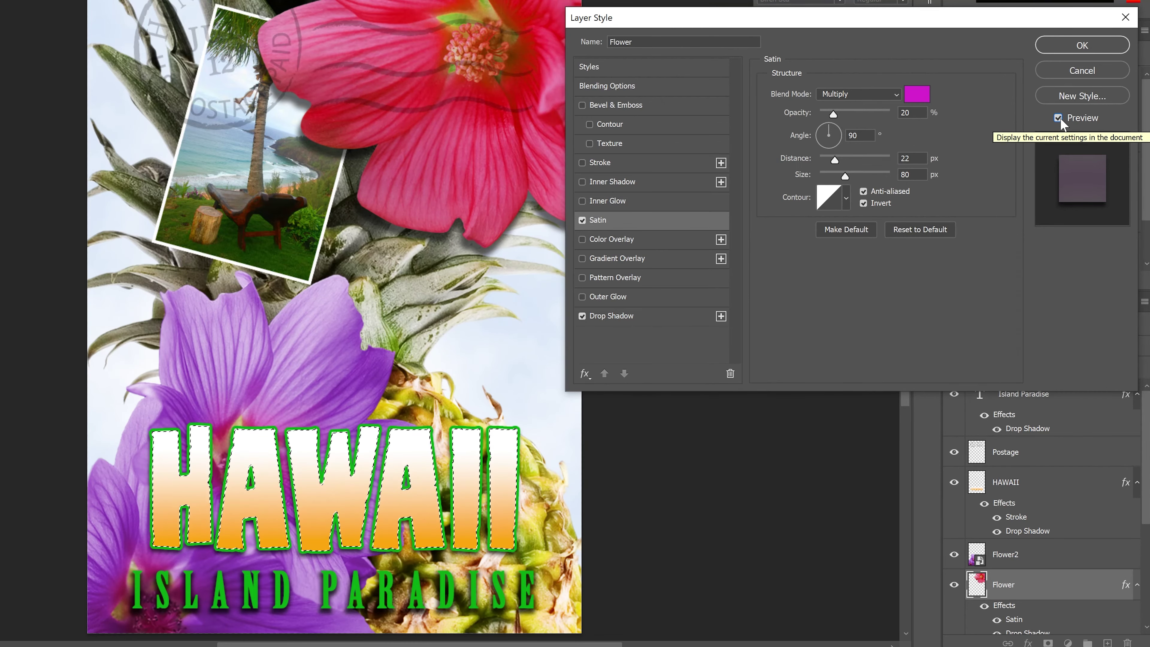
left_click(1058, 119)
left_click(1058, 118)
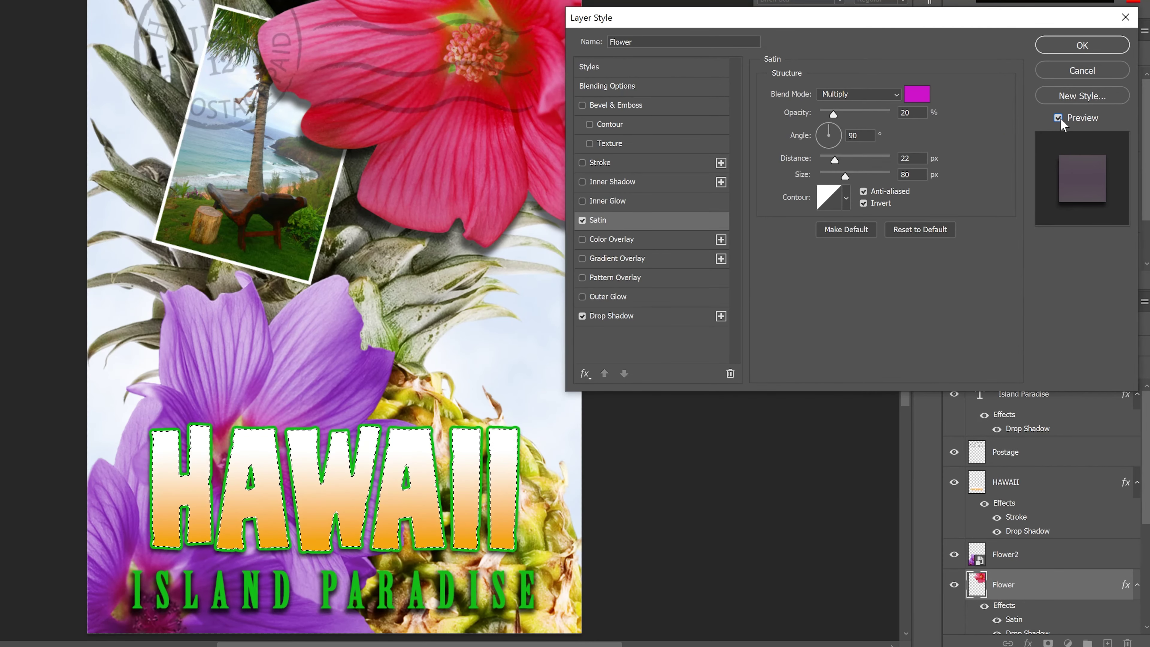
left_click(1059, 120)
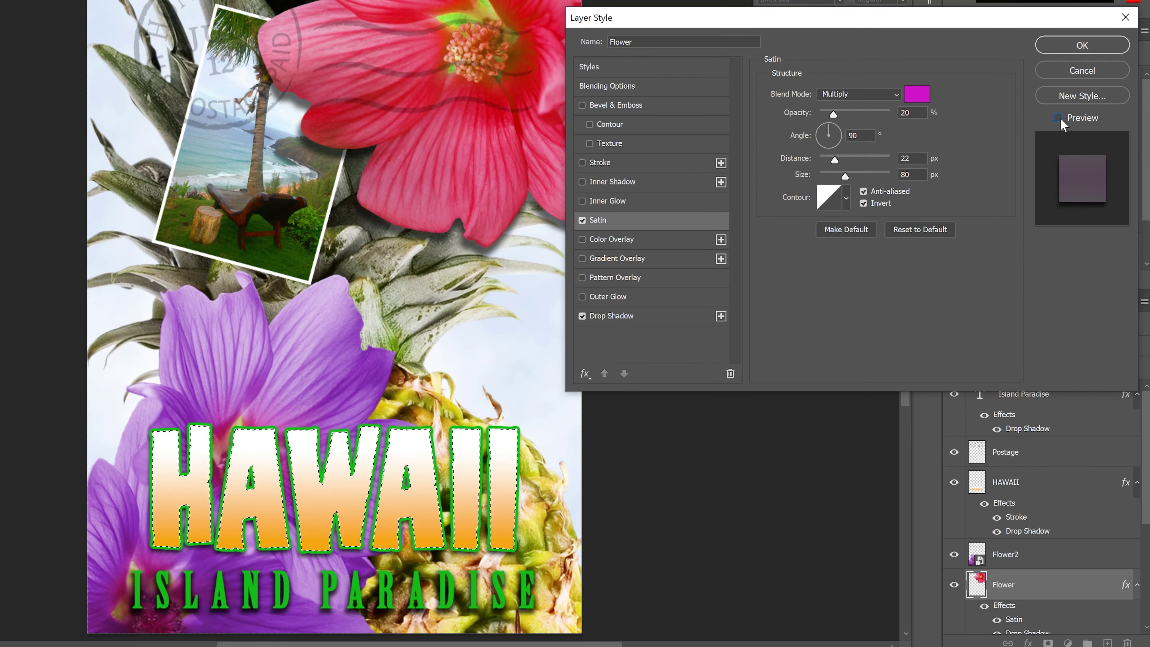
left_click(1058, 119)
- Compare the Flower layer's Satin effect with Invert off and on, leaving Invert enabled
left_click(864, 203)
left_click(864, 203)
left_click(864, 203)
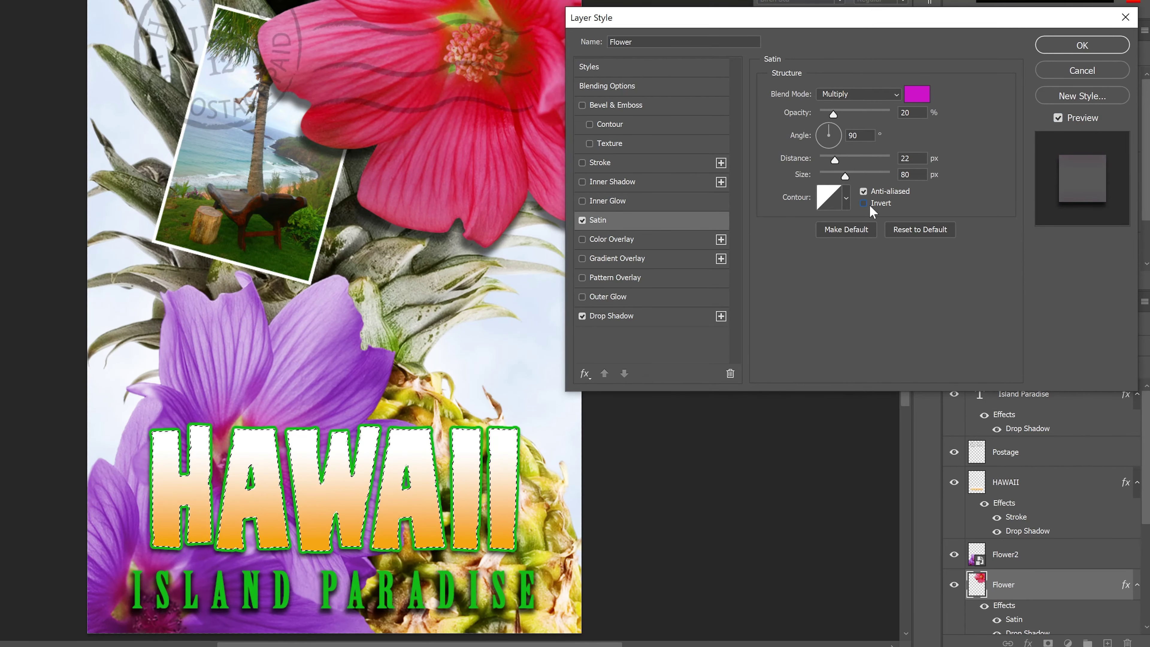
left_click(864, 203)
left_click(864, 204)
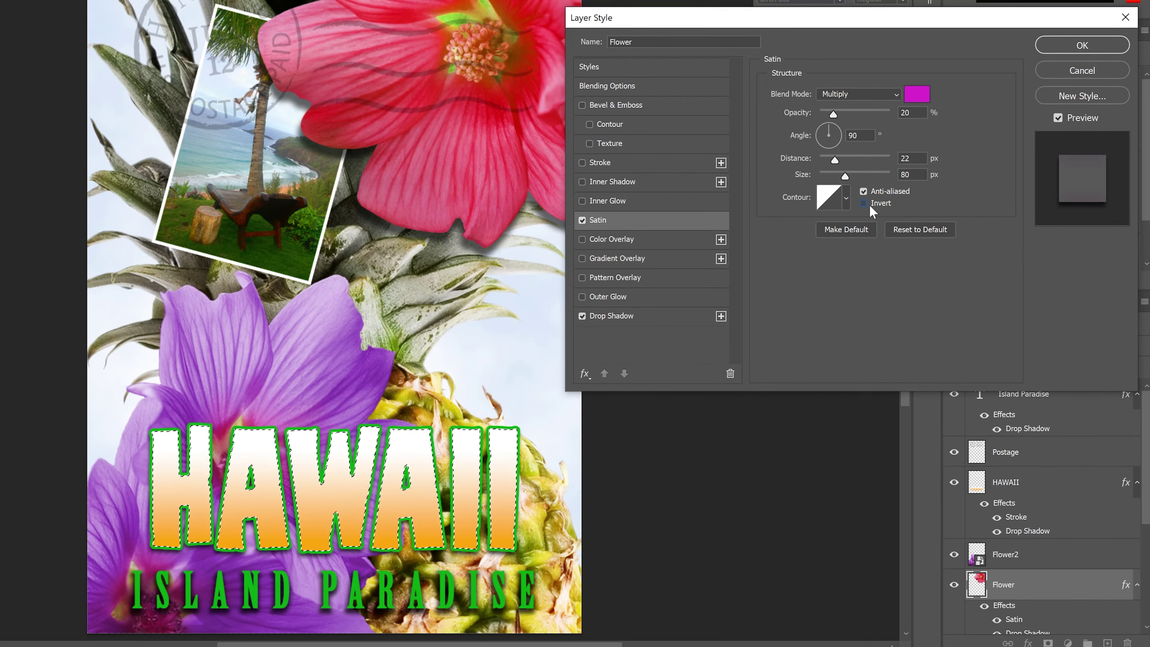
left_click(870, 205)
left_click(869, 205)
left_click(869, 205)
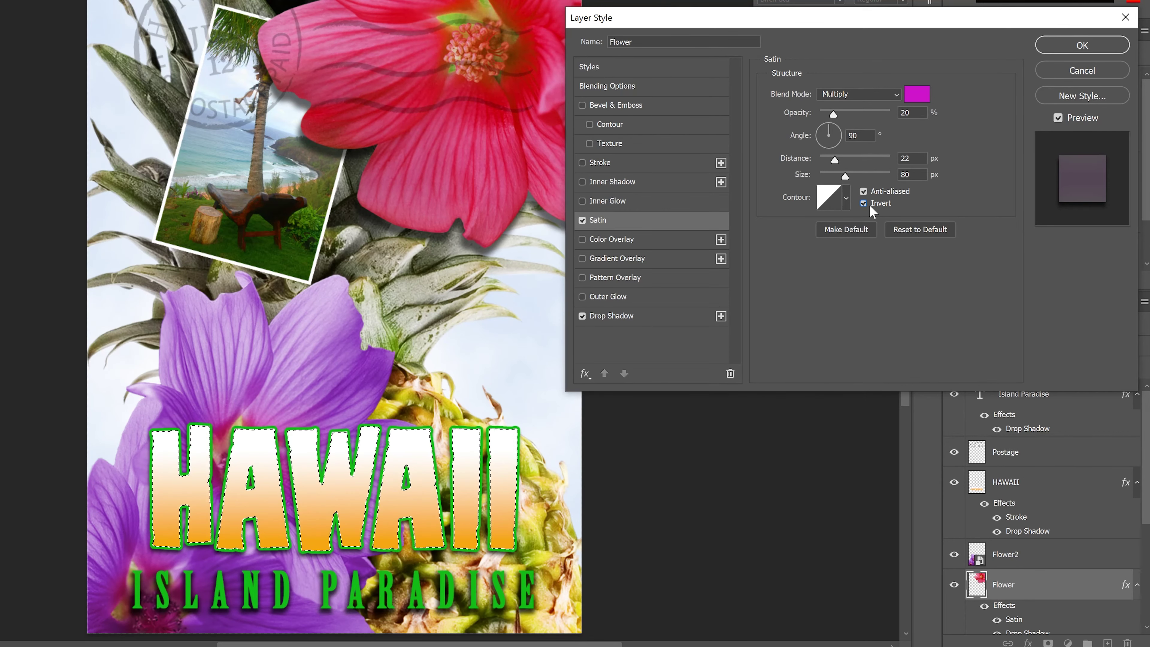
left_click(869, 204)
left_click(868, 204)
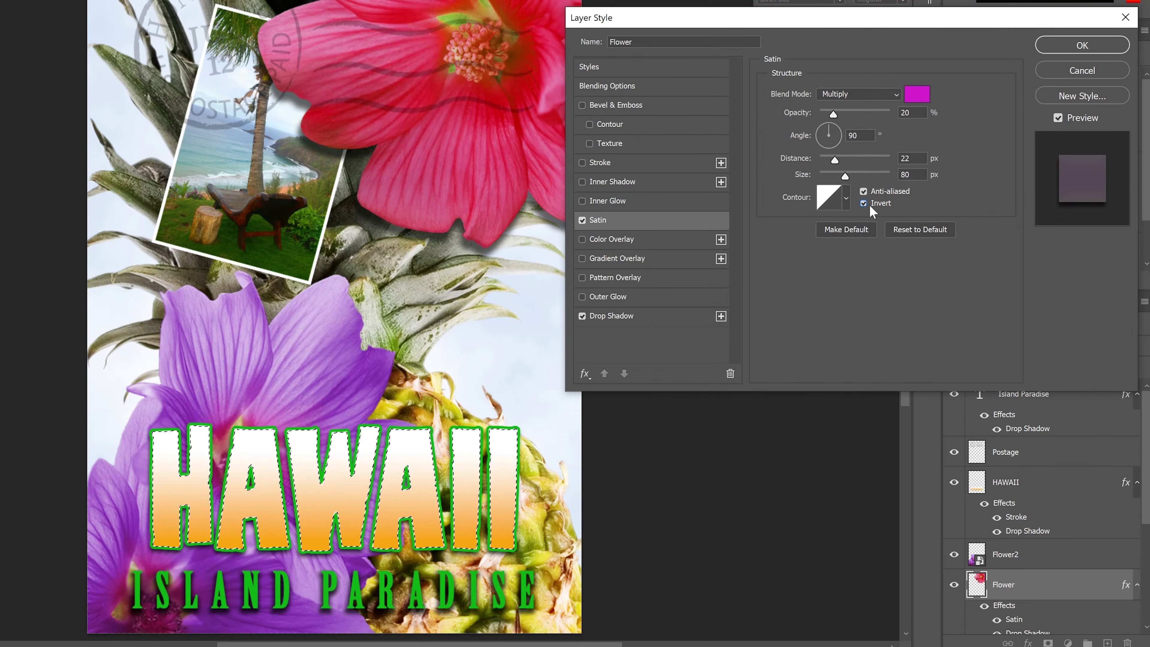
left_click(868, 204)
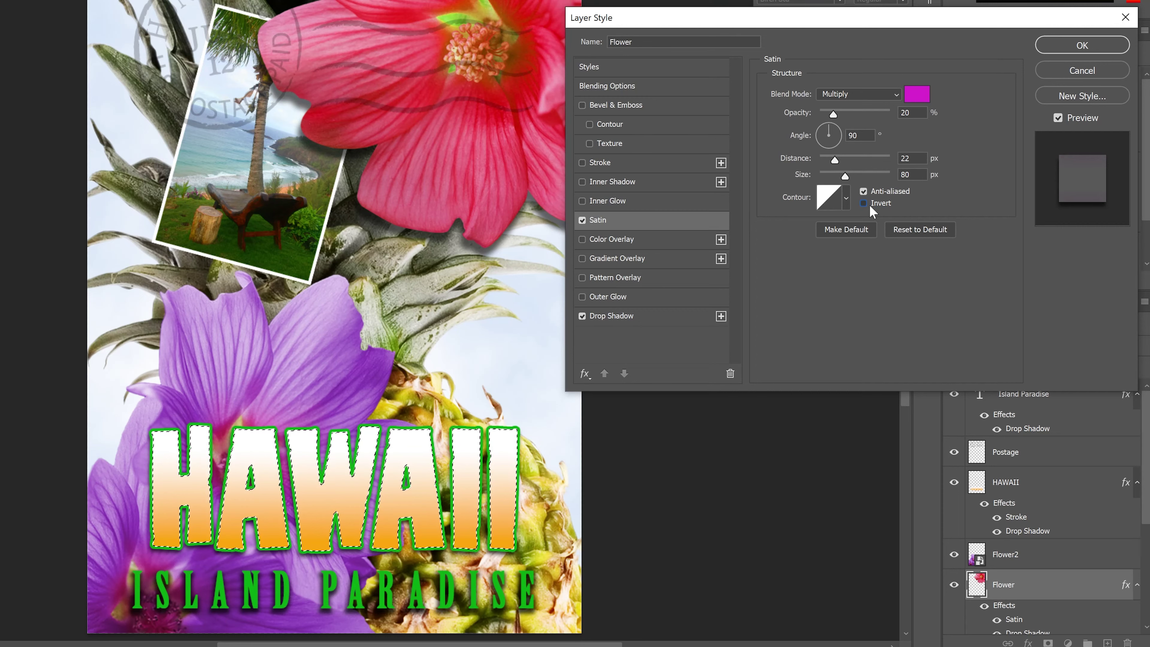
left_click(868, 204)
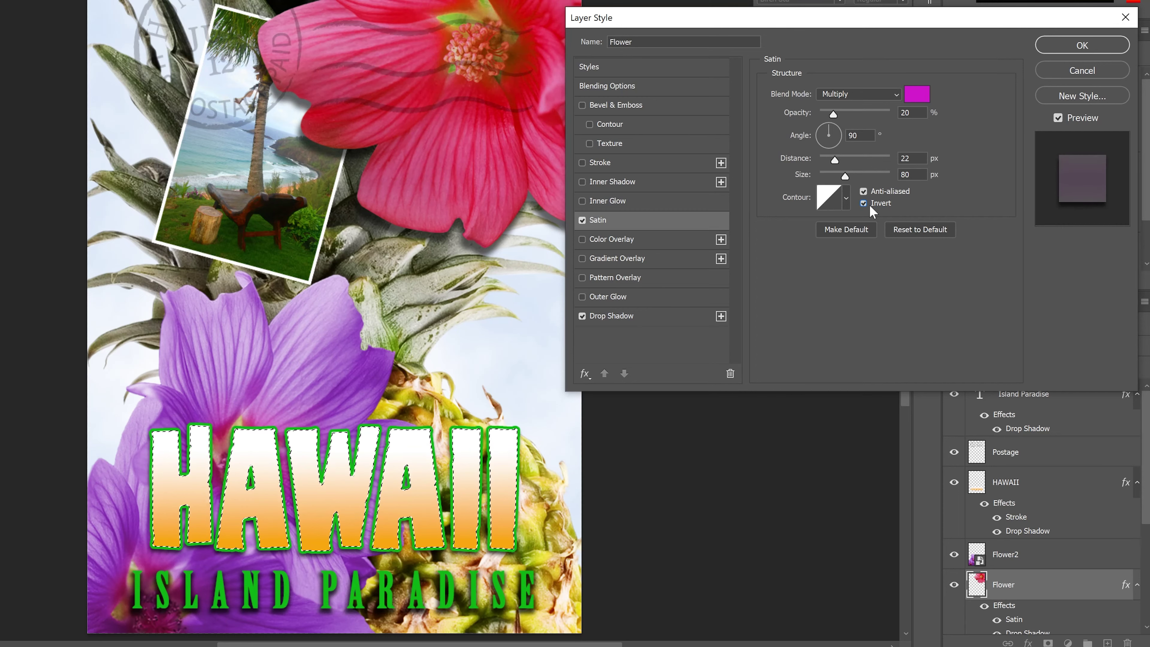
- Apply the Satin and Drop Shadow effects to the Flower layer
left_click(1055, 42)
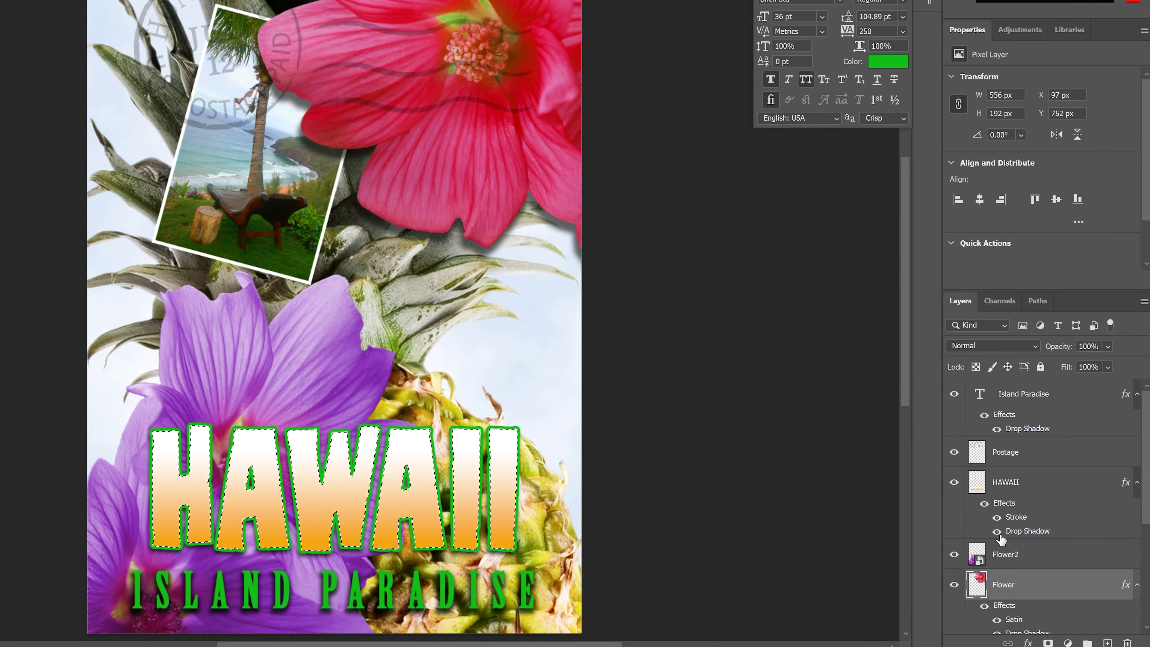
scroll(1002, 539, "down", 4)
scroll(998, 546, "up", 3)
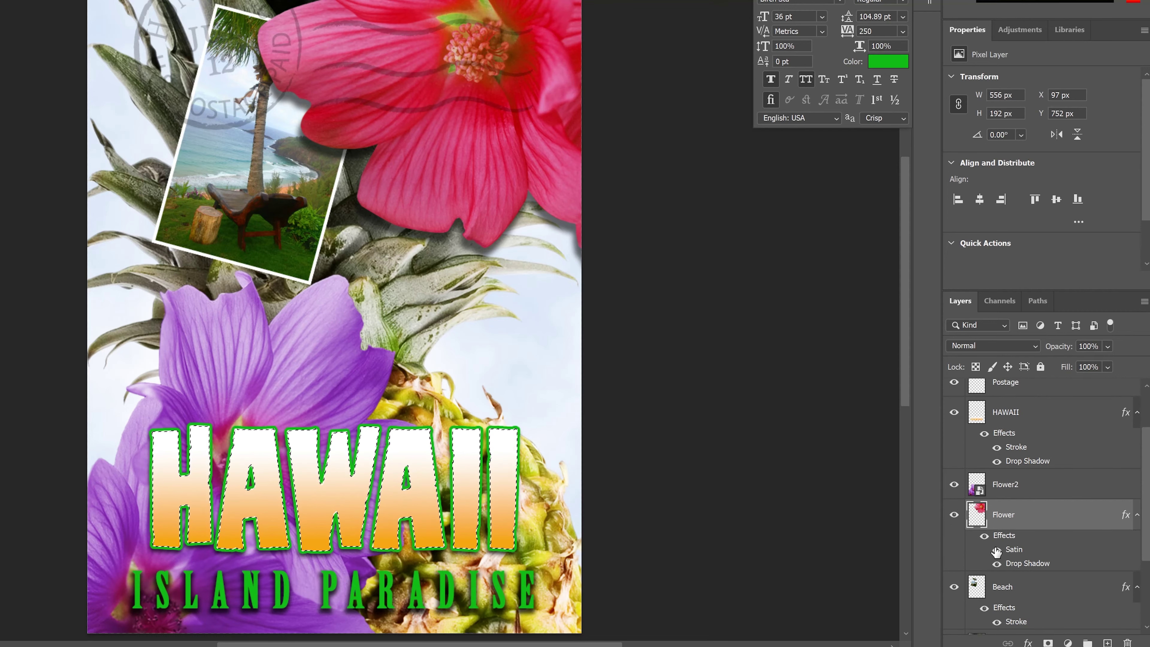
- Compare the artwork with the Flower layer's effects hidden and shown, leaving them visible
left_click(985, 537)
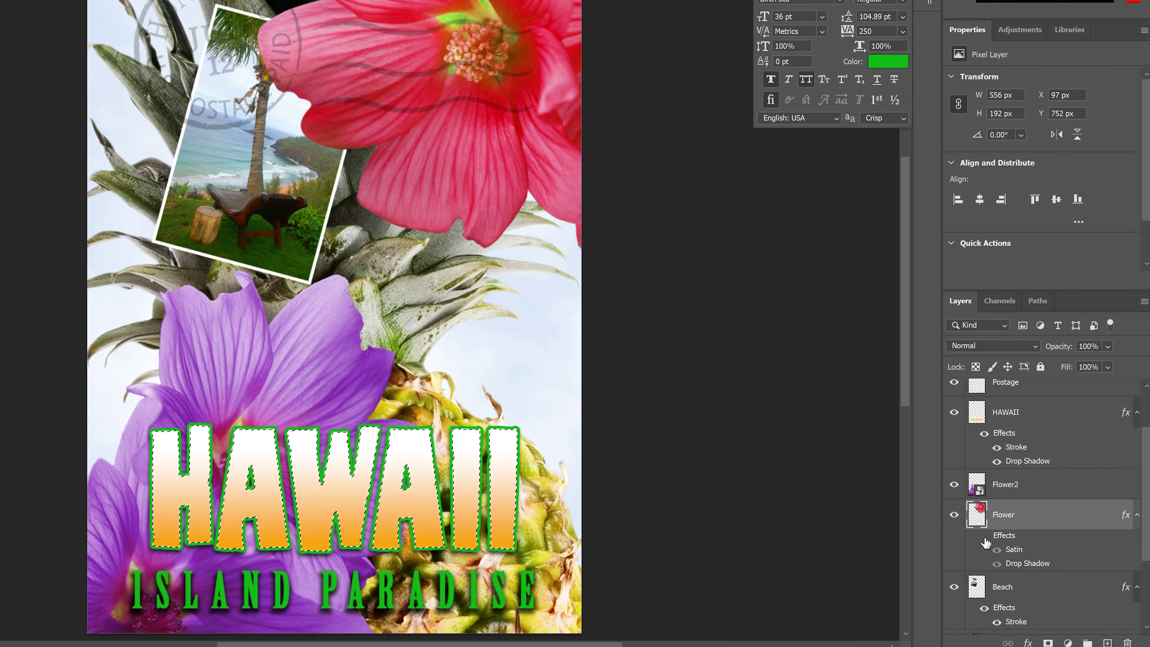
left_click(985, 536)
left_click(985, 536)
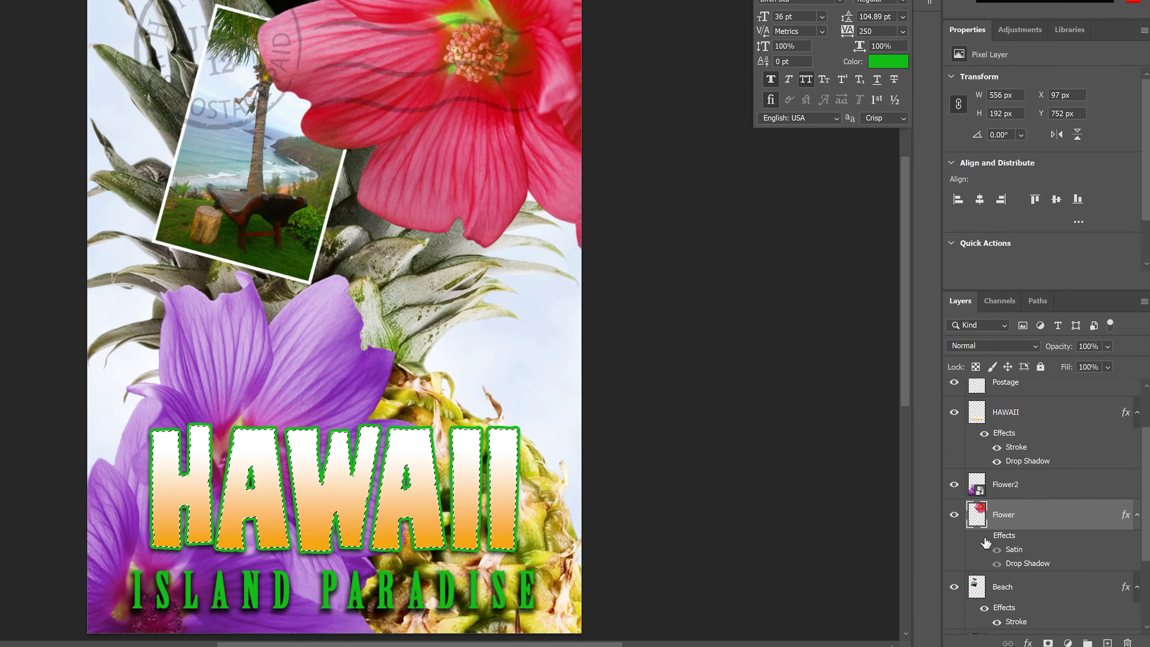
left_click(984, 537)
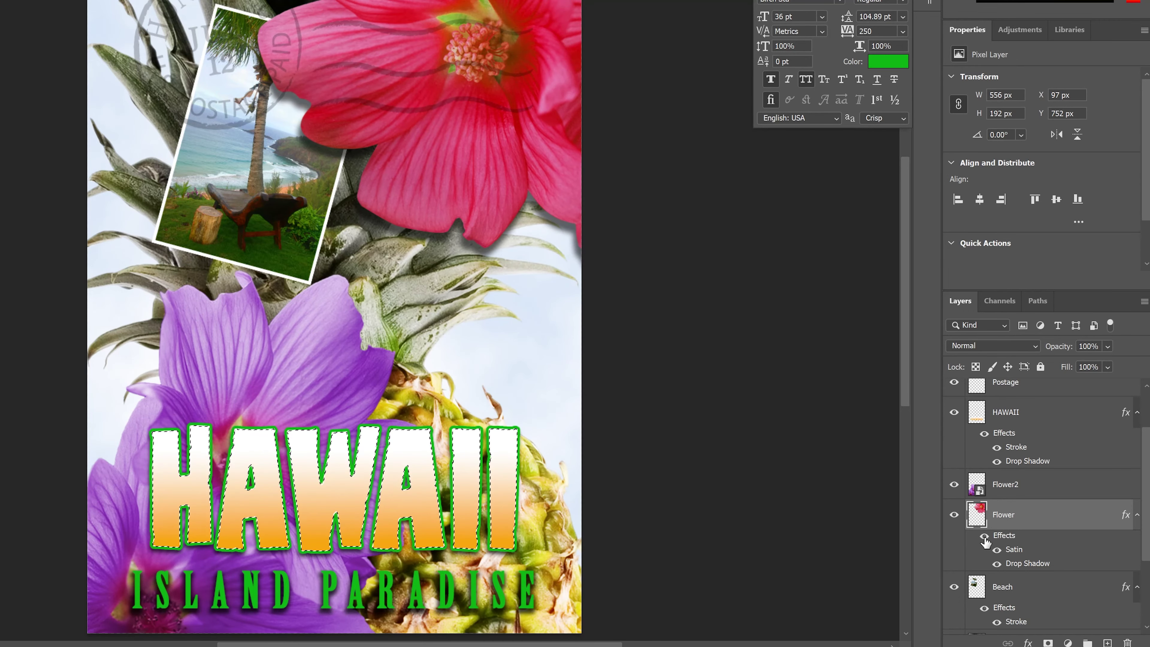
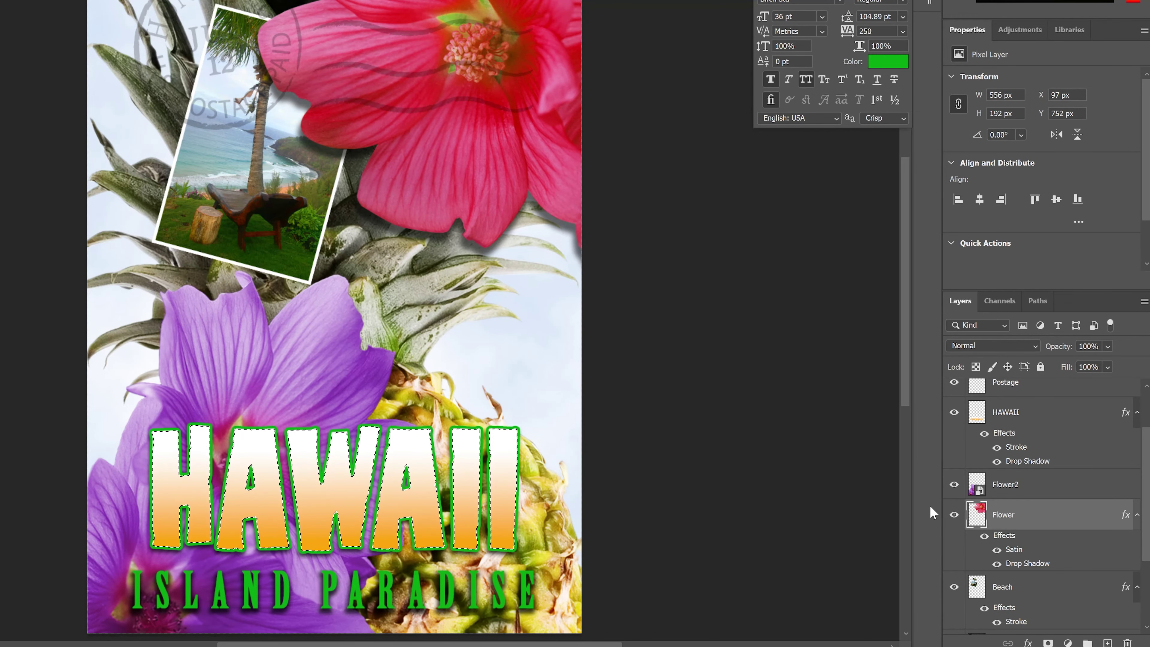
- Add a Hue/Saturation adjustment layer directly above the Flower2 layer
scroll(973, 534, "down", 3)
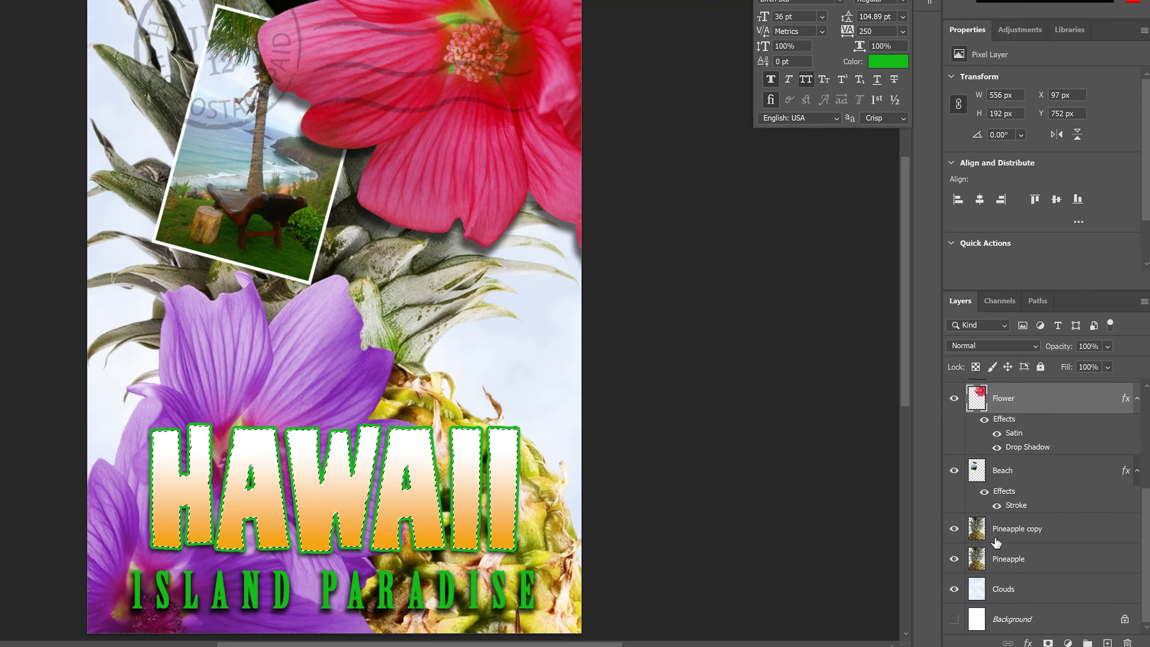
scroll(1021, 563, "up", 3)
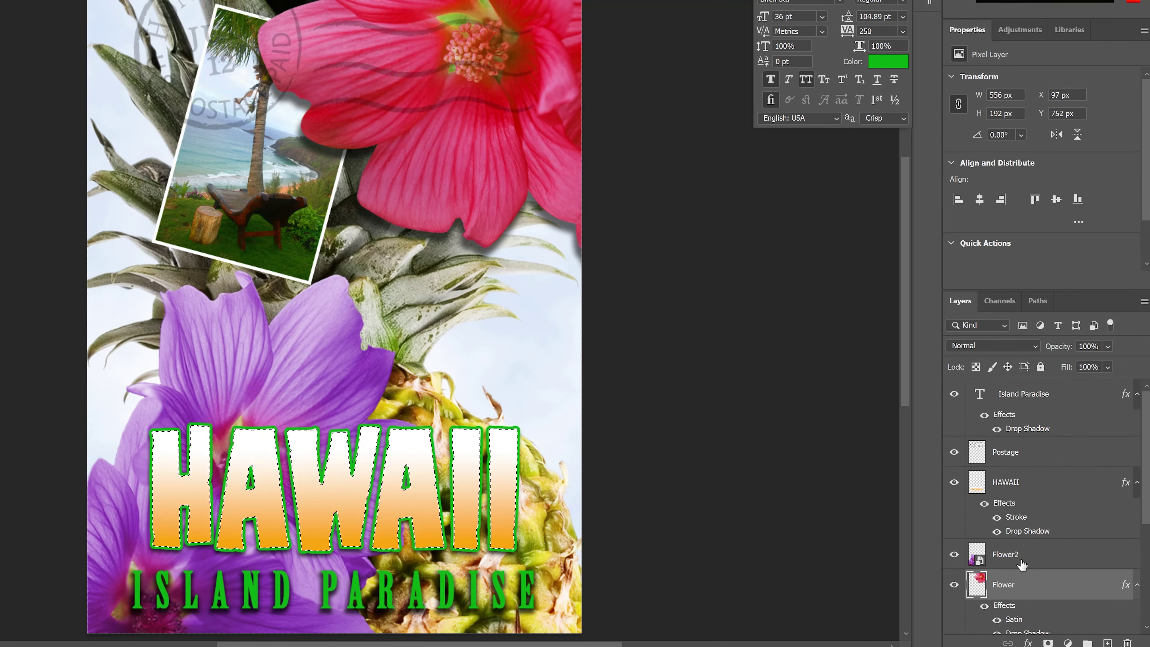
left_click(1013, 561)
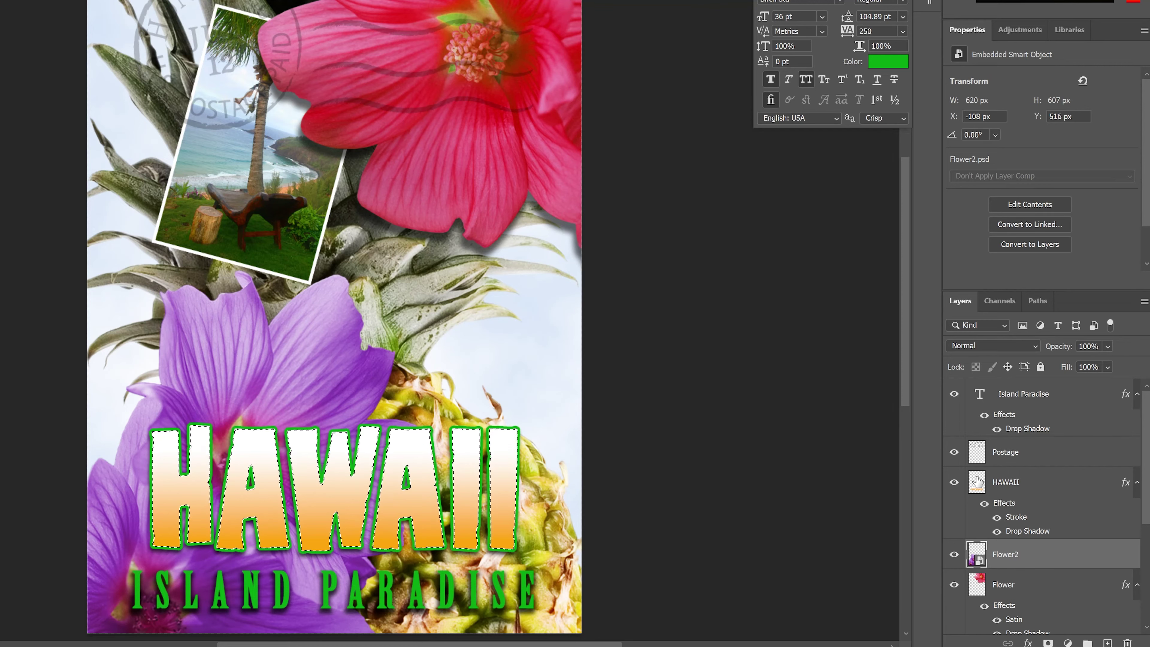
left_click(928, 1)
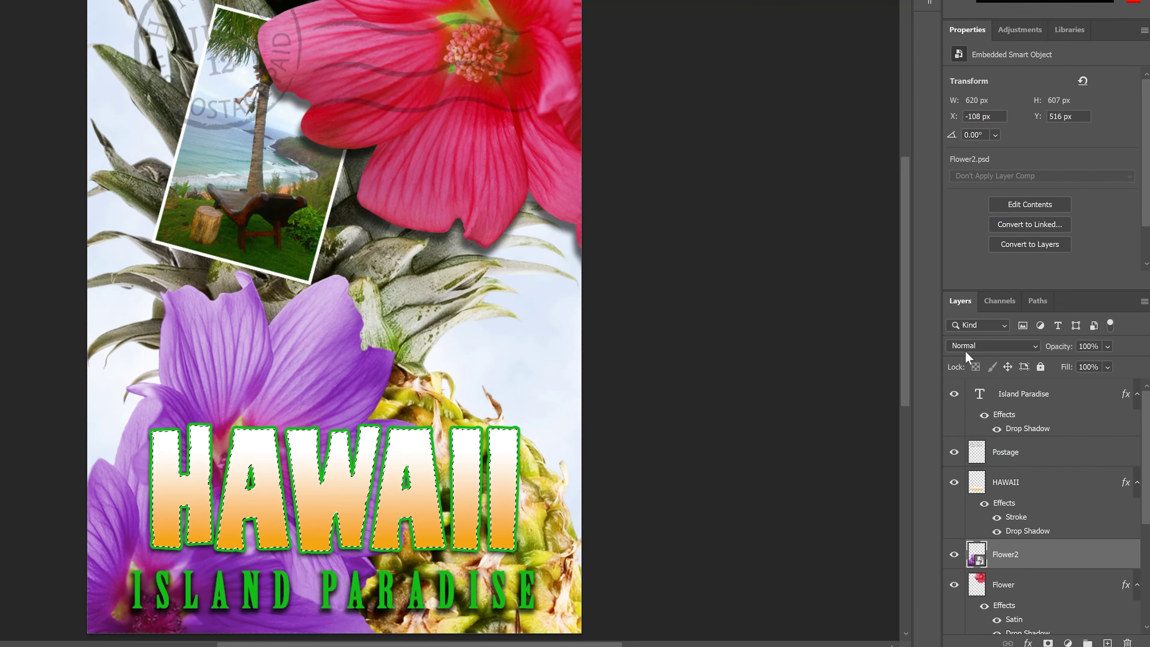
left_click(1067, 642)
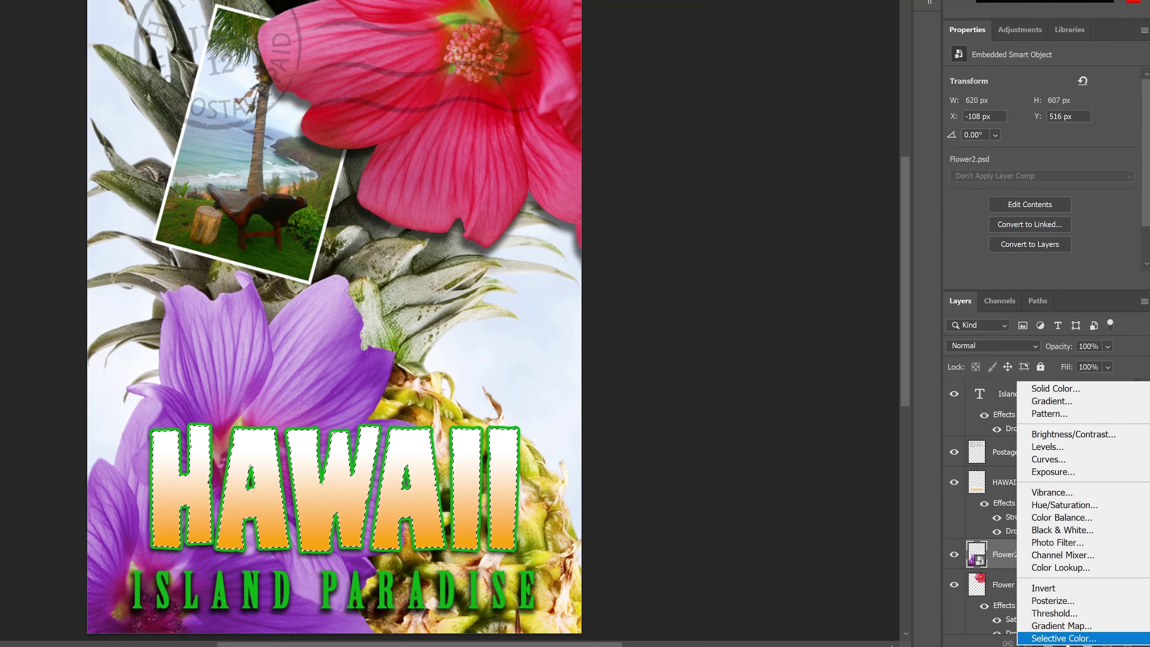
left_click(1062, 506)
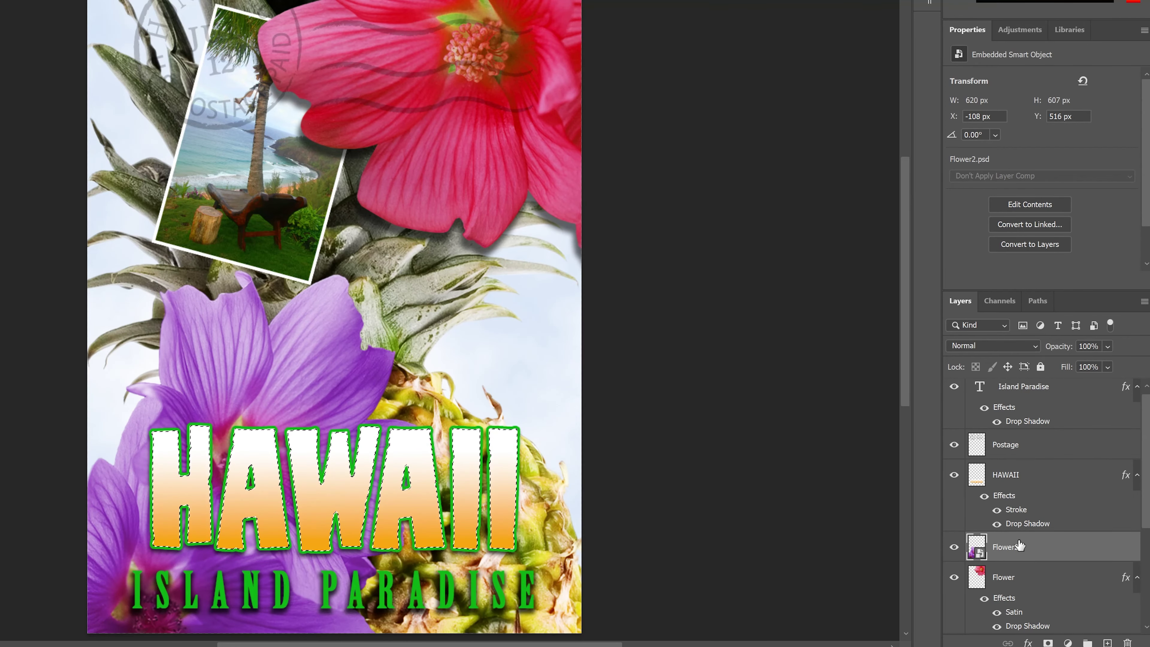
left_click(1016, 35)
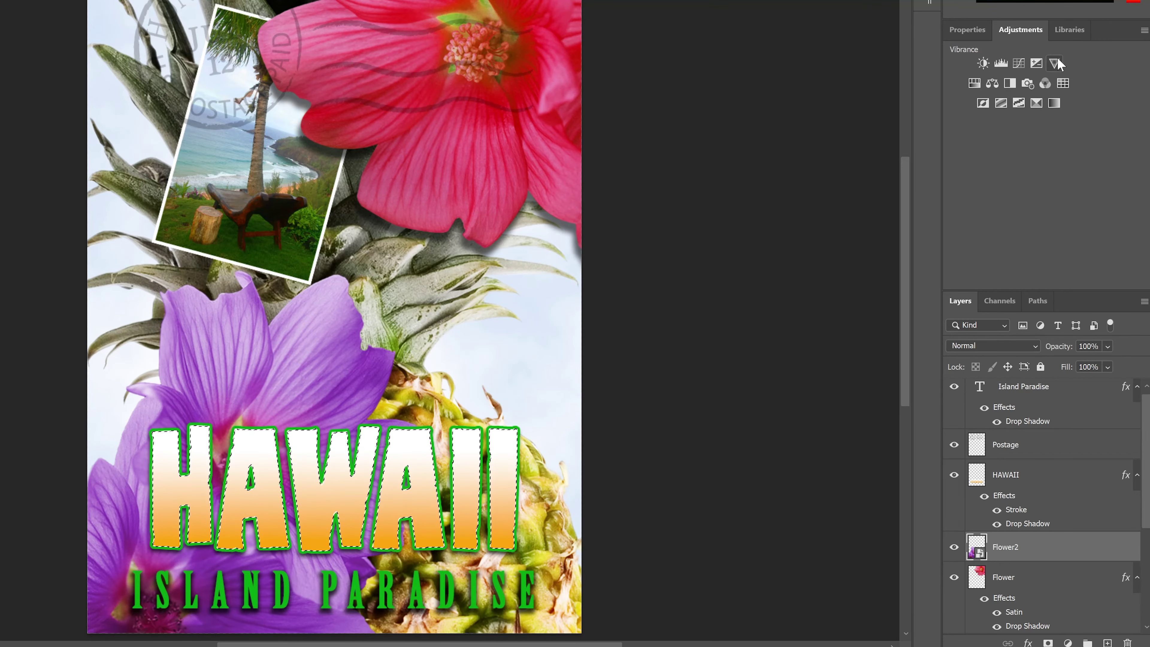
left_click(974, 84)
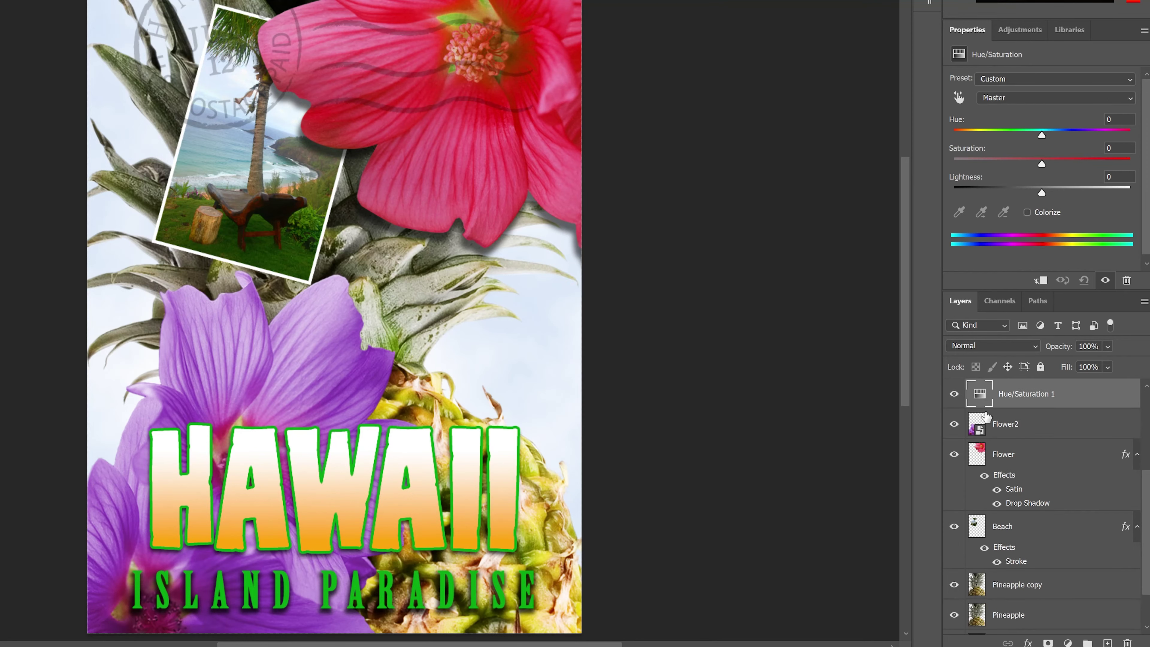
- Set the Hue/Saturation adjustment's hue to +43 and its saturation to +19
left_click(987, 111)
type("43")
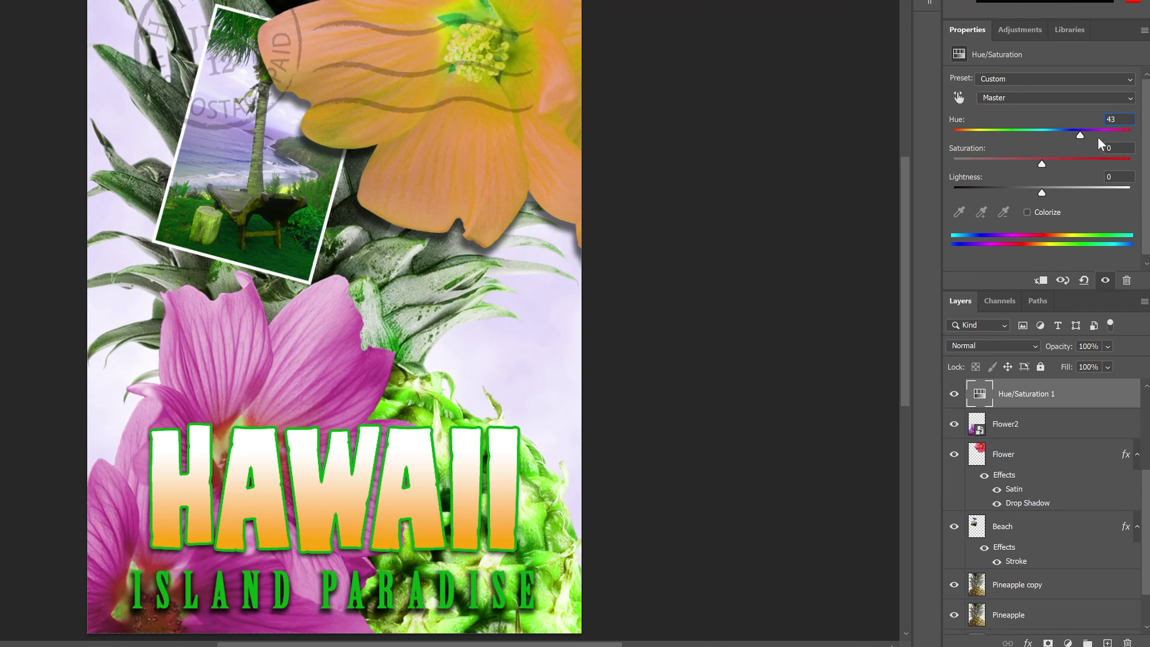
left_click(1119, 147)
type("19")
key("Tab")
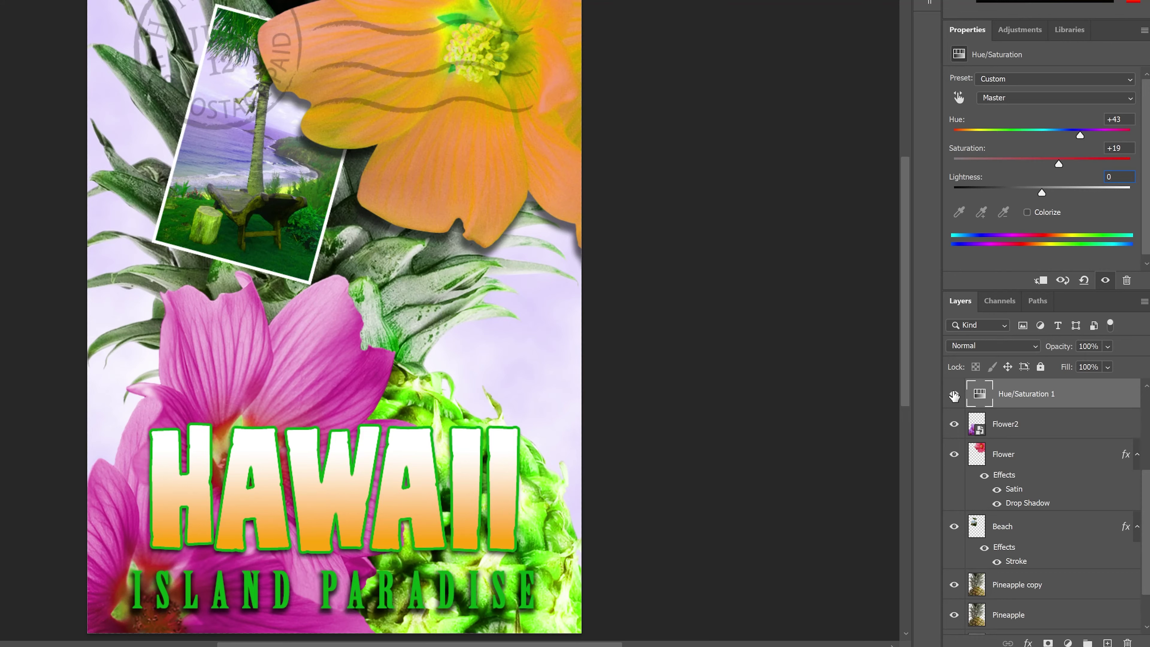
- Compare the whole postcard with the Hue/Saturation adjustment layer hidden and shown, leaving it visible
left_click(954, 394)
left_click(953, 393)
left_click(953, 394)
left_click(953, 394)
left_click(954, 395)
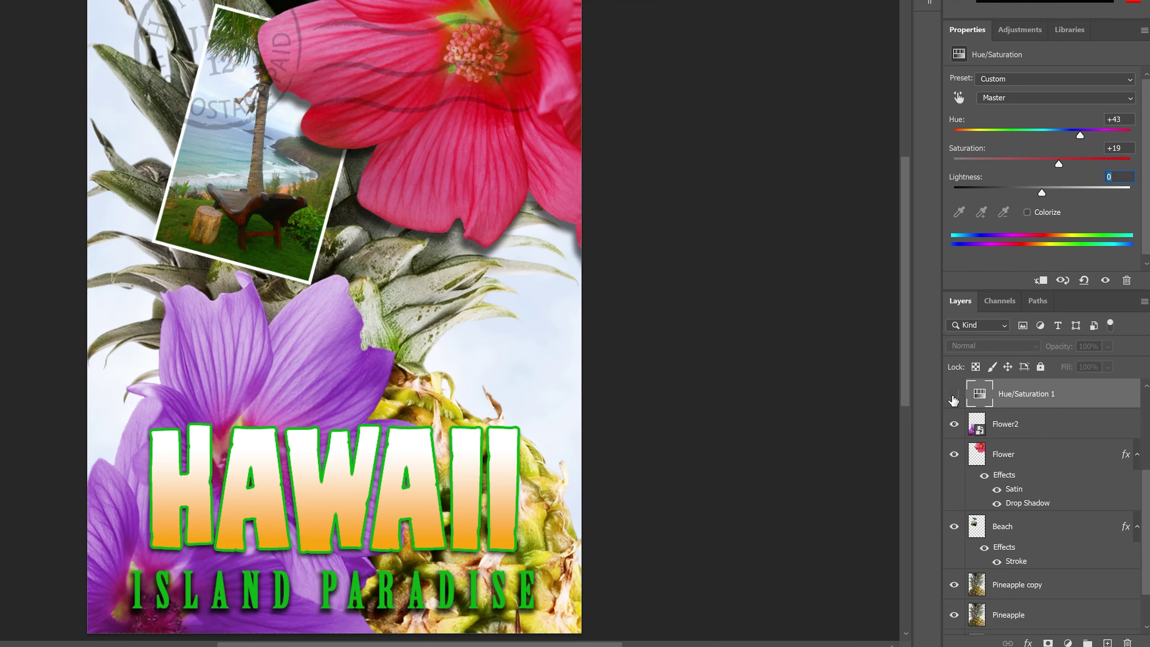
left_click(954, 394)
left_click(954, 395)
left_click(954, 395)
left_click(954, 395)
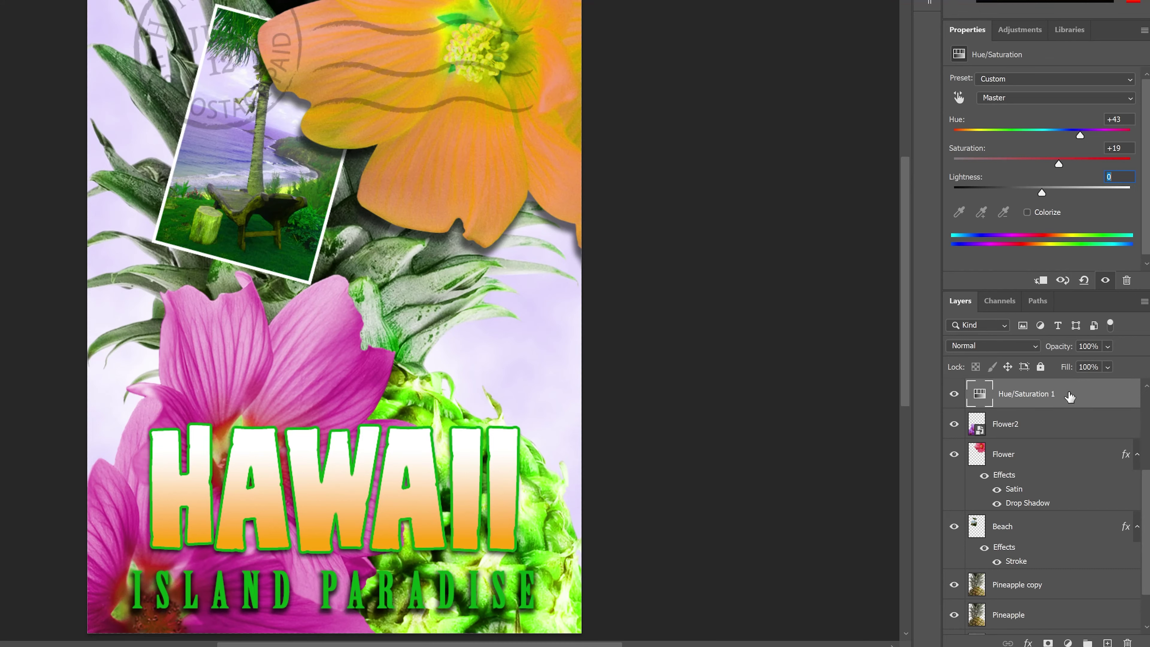
- Clip the Hue/Saturation layer to the Flower2 layer and compare the artwork with the adjustment hidden and shown, leaving it visible
right_click(1070, 395)
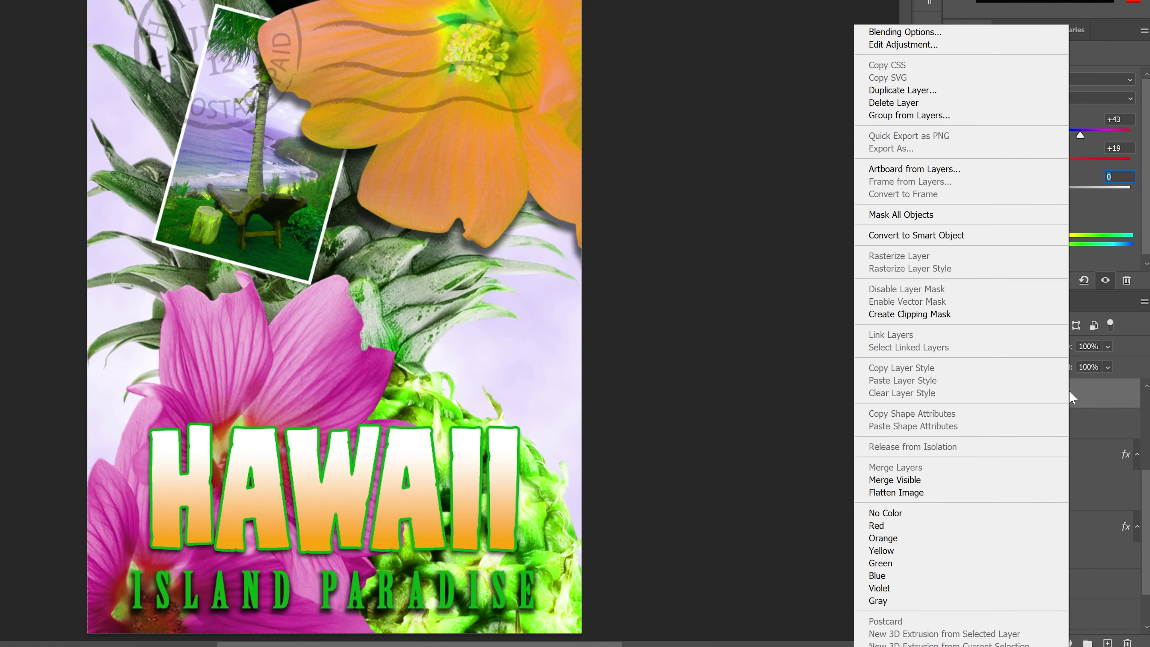
left_click(922, 317)
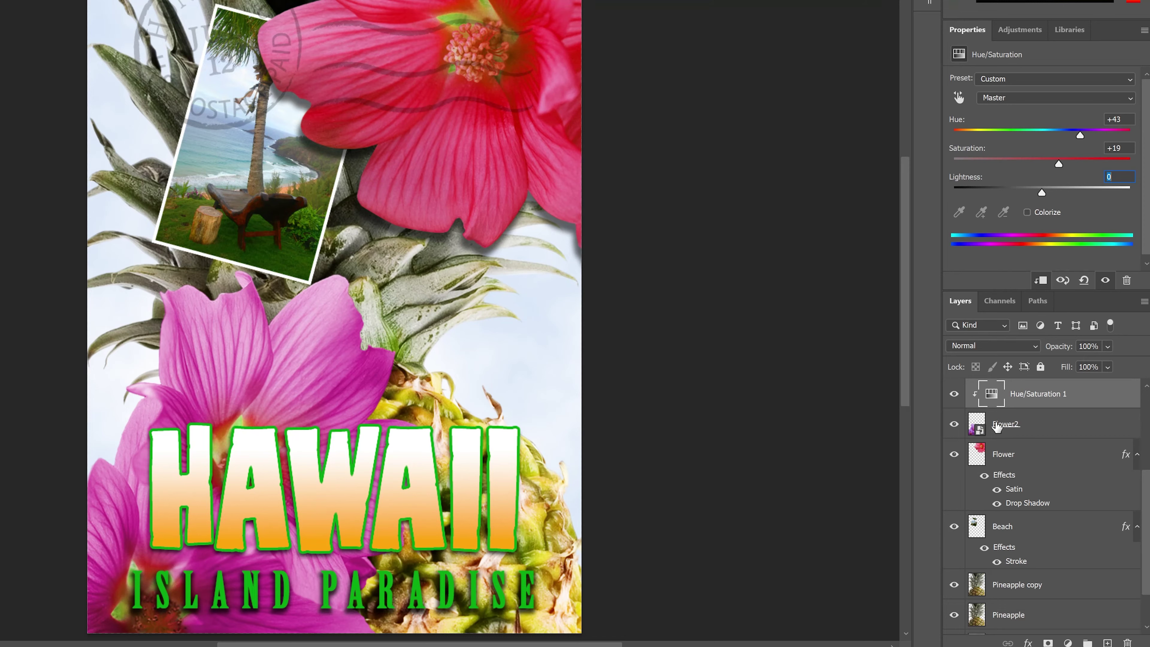
left_click(953, 394)
left_click(953, 393)
left_click(953, 393)
left_click(955, 394)
left_click(954, 394)
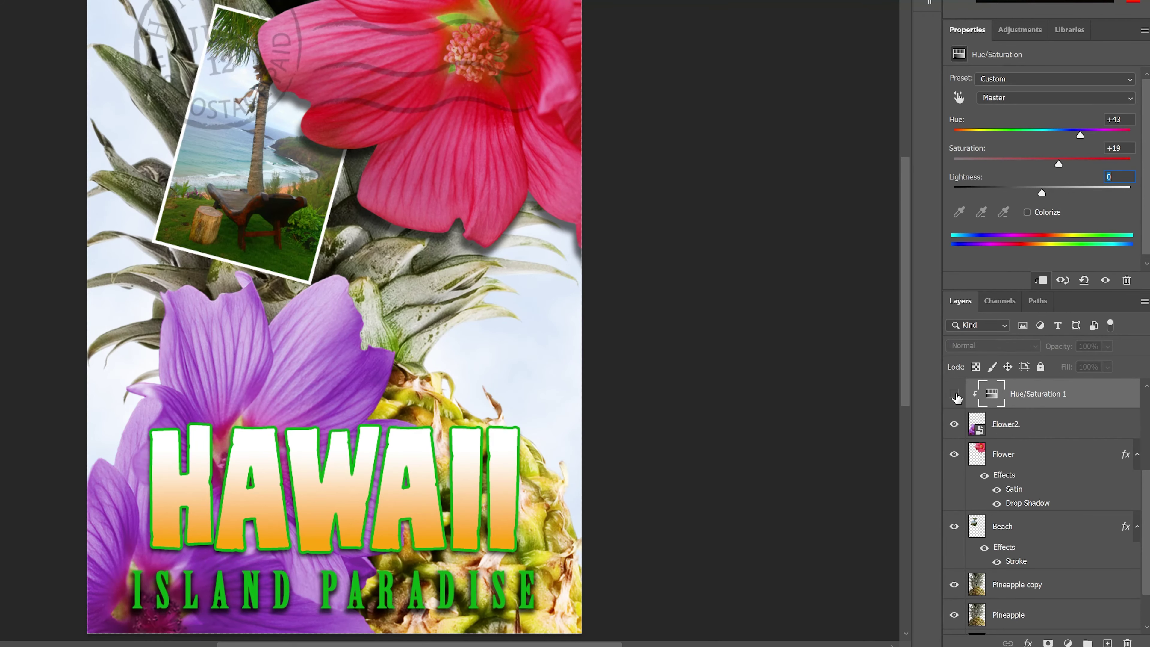
left_click(955, 395)
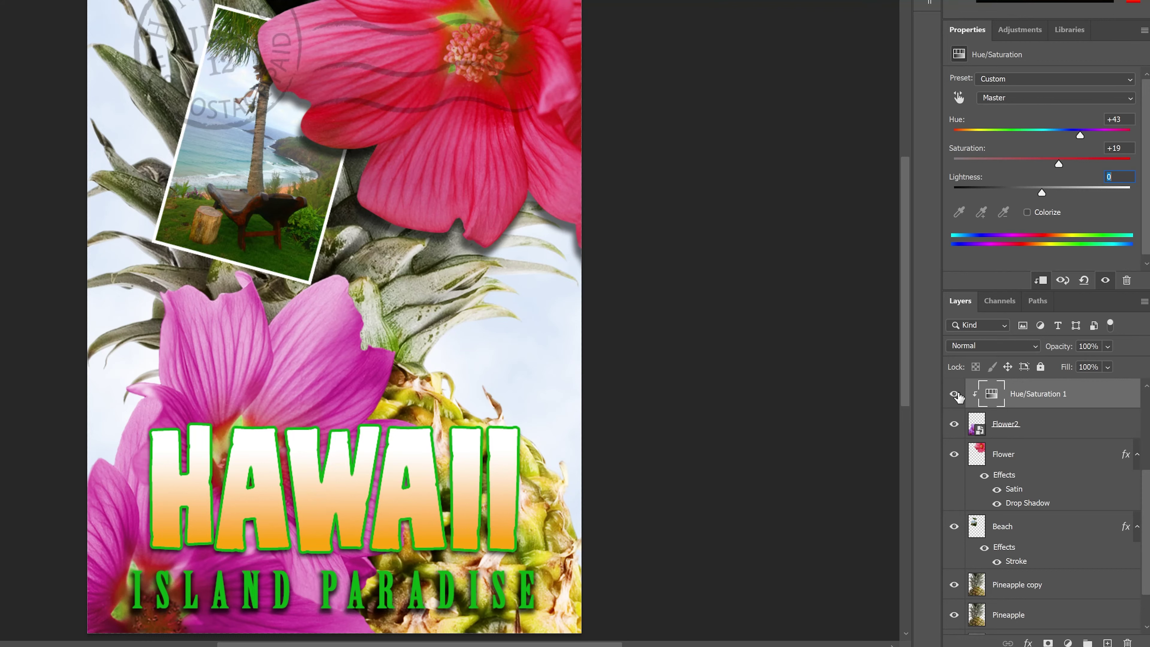
- Set the font size of the Island Paradise text to 30 pt
scroll(1025, 498, "up", 3)
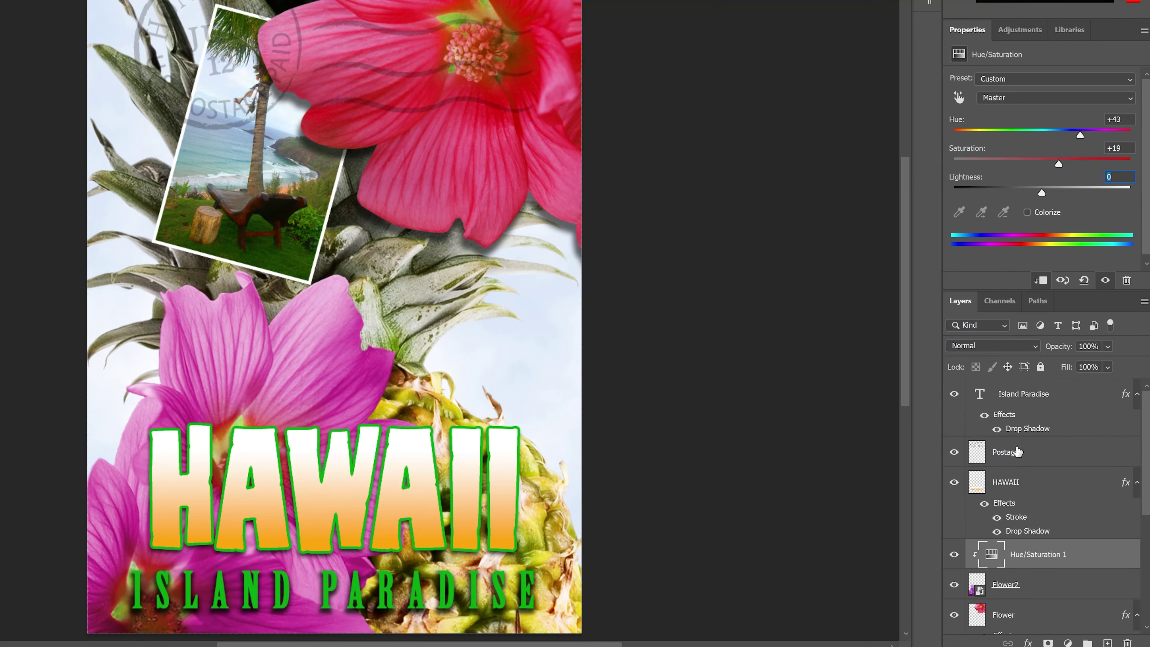
double_click(978, 404)
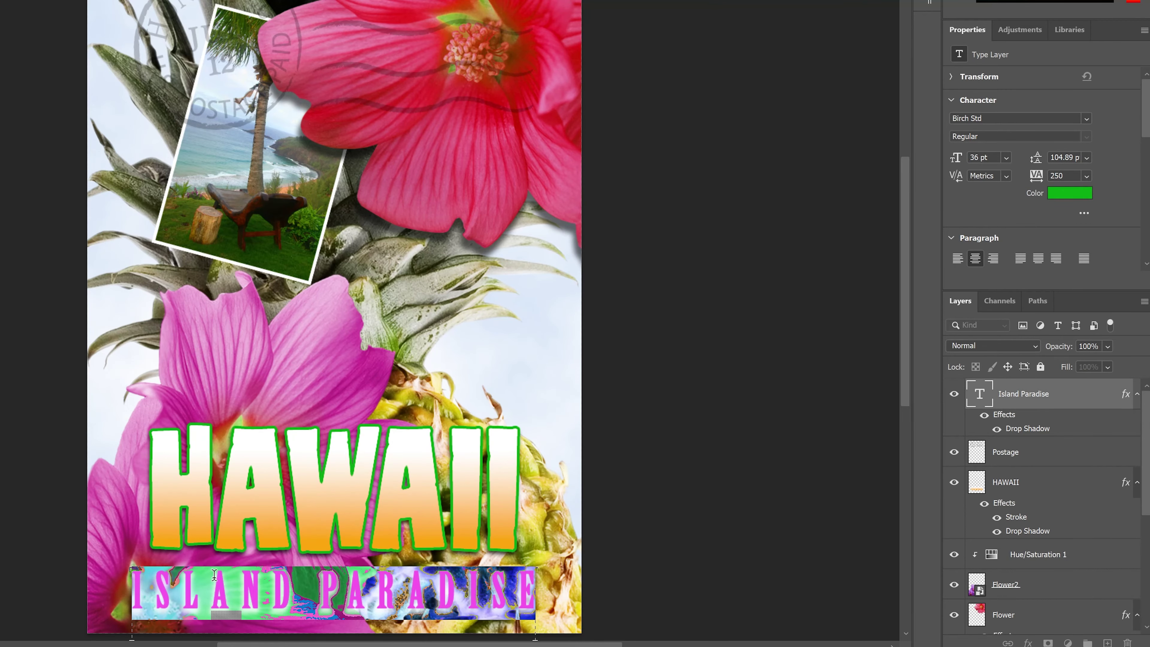
key("ctrl+Return")
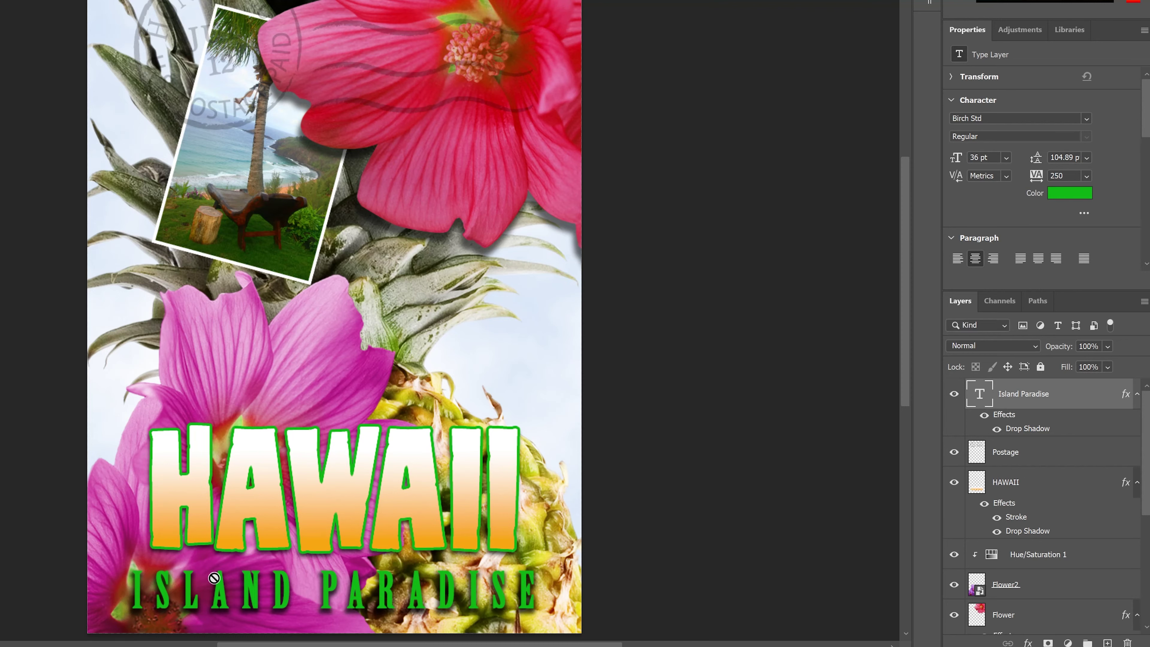
double_click(1024, 400)
left_click(981, 401)
double_click(980, 401)
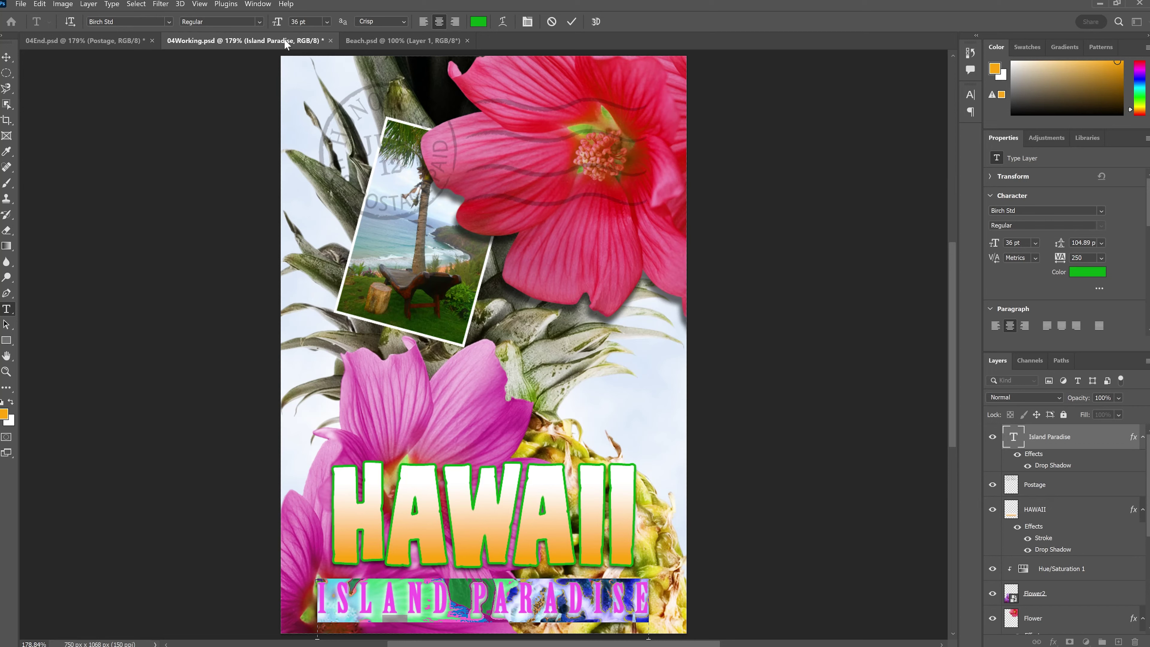
left_click(329, 22)
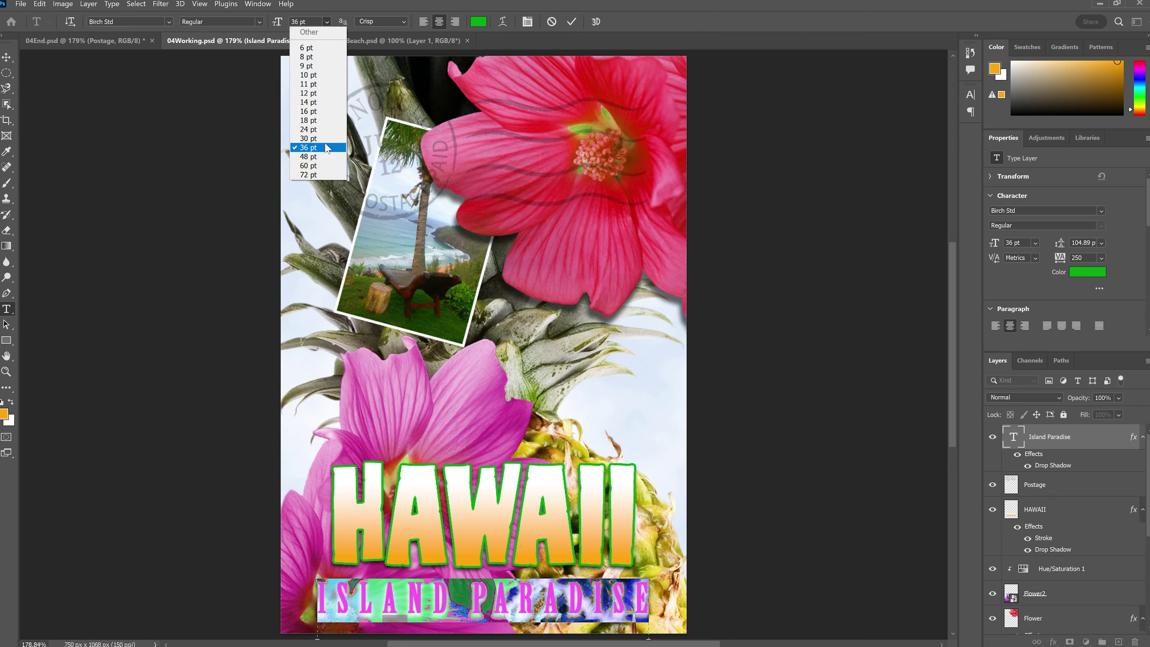
left_click(312, 138)
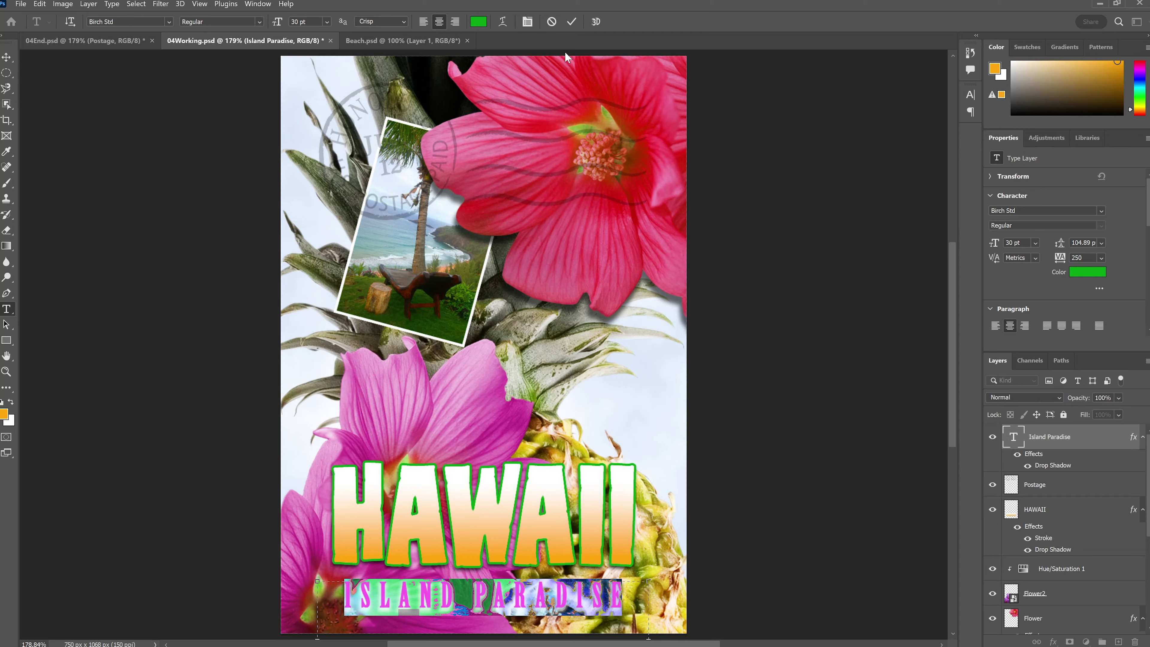
left_click(574, 23)
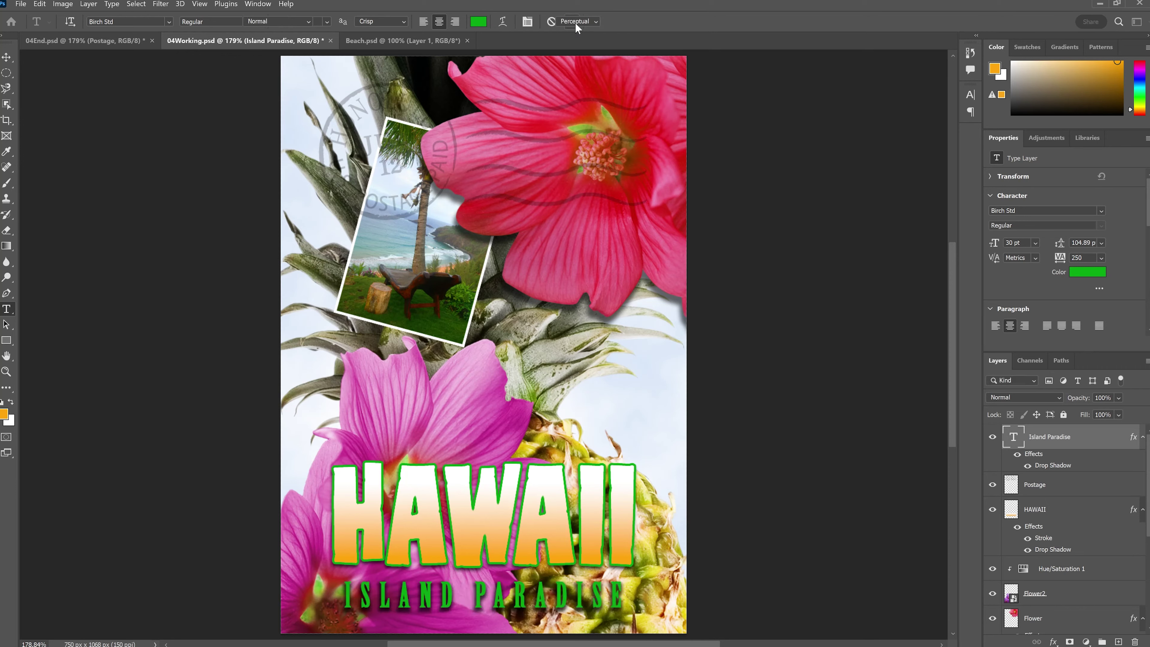
- Nudge the Island Paradise text slightly left and up so it sits centred just beneath HAWAII, and save the document
key("g")
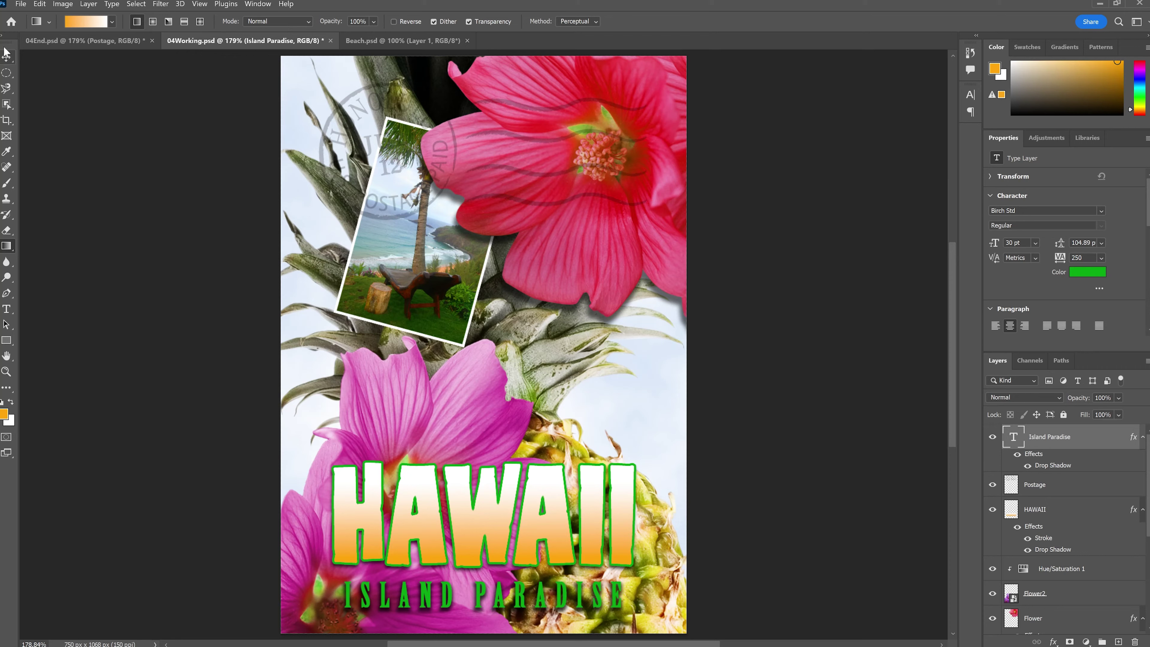
left_click(6, 57)
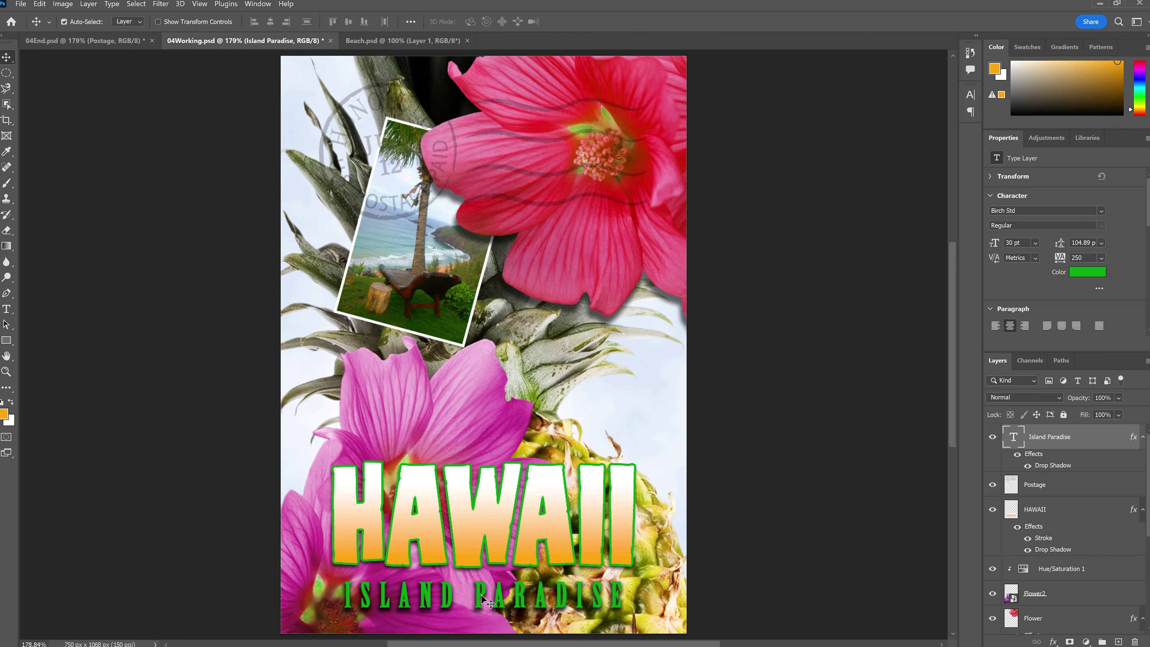
left_click_drag(481, 598, 477, 597)
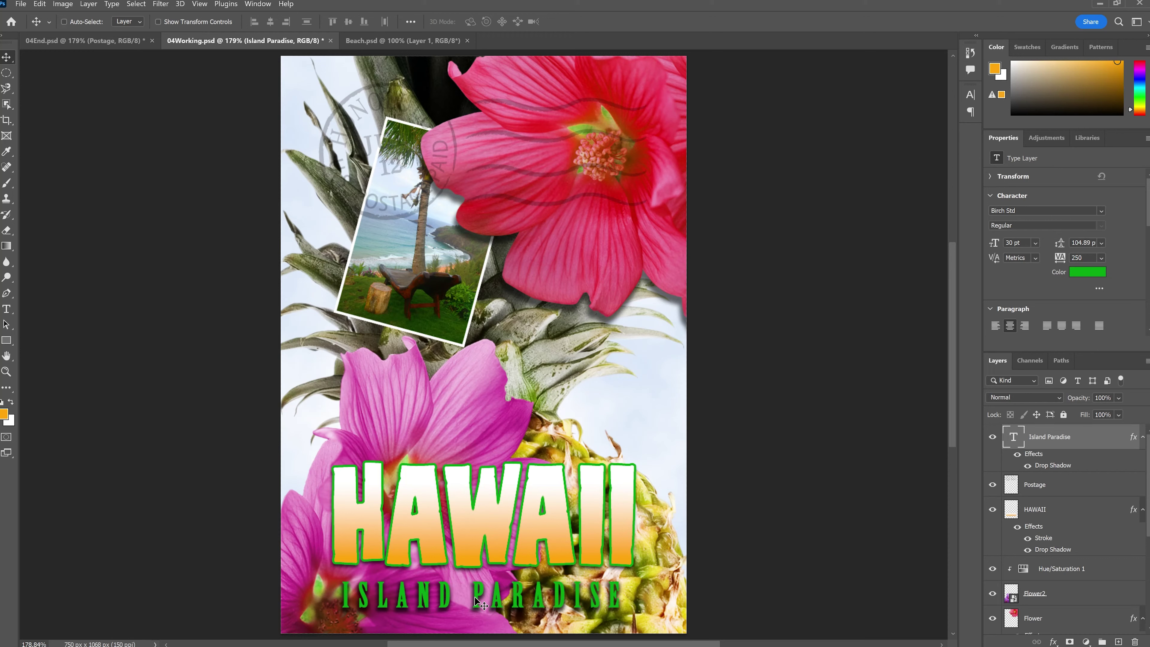
key("Up")
key("Up")
key("Up")
key("Up")
key("Up")
key("Up")
key("Up")
key("Up")
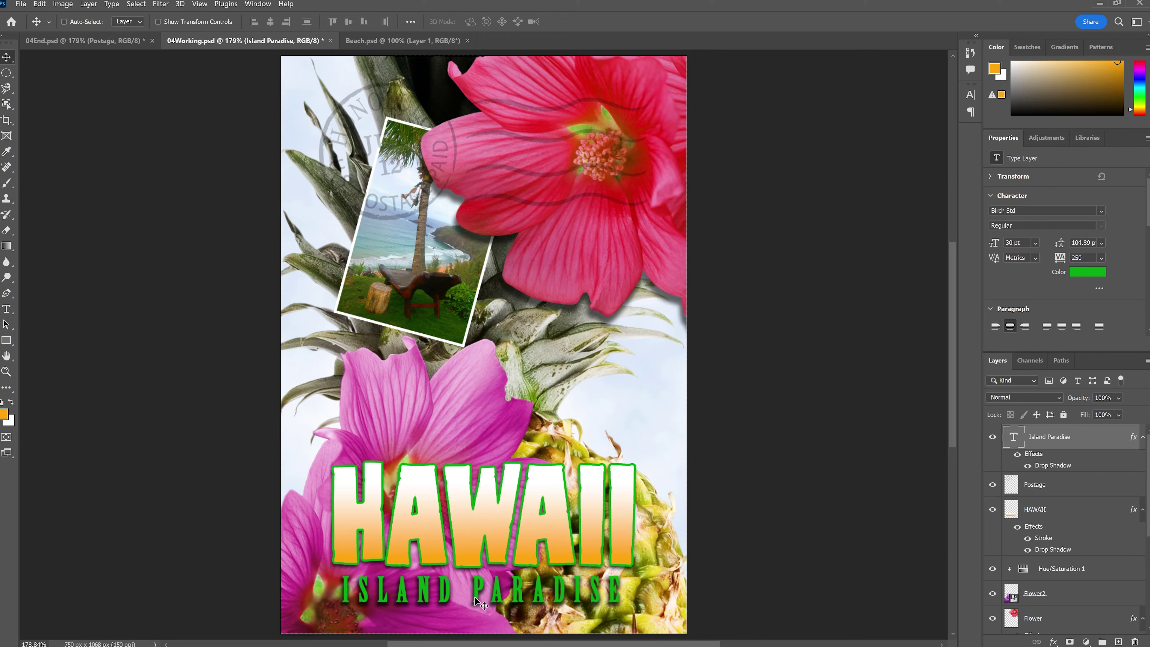
key("Down")
key("Down")
key("Down")
key("Down")
key("Down")
key("Down")
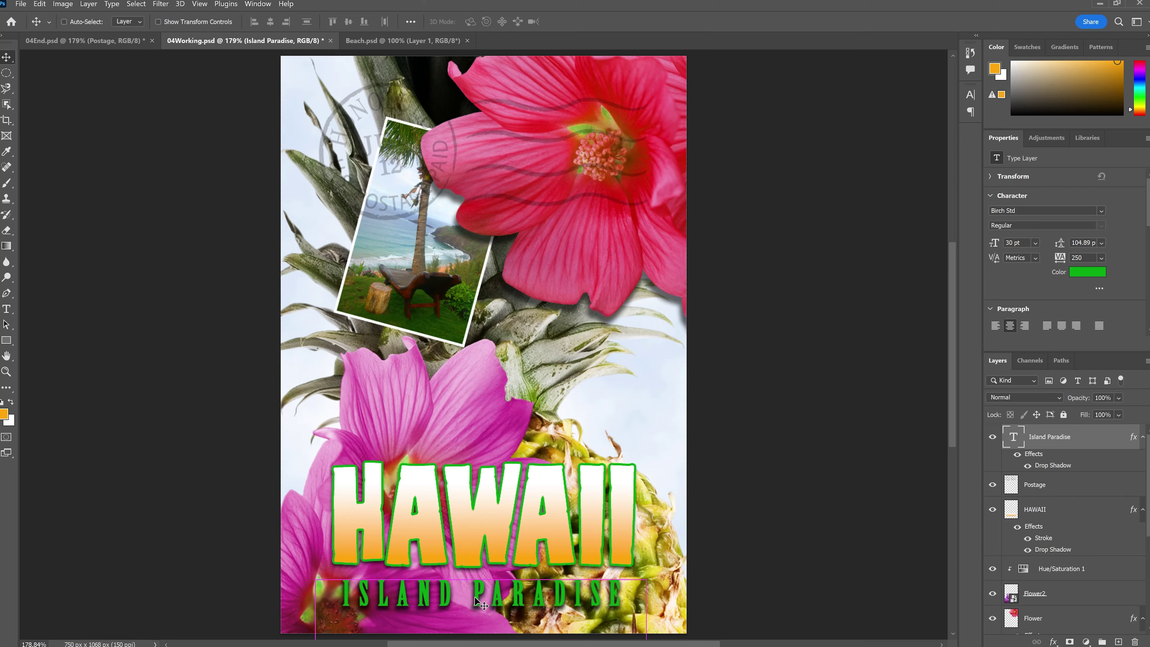
key("Up")
key("ctrl+s")
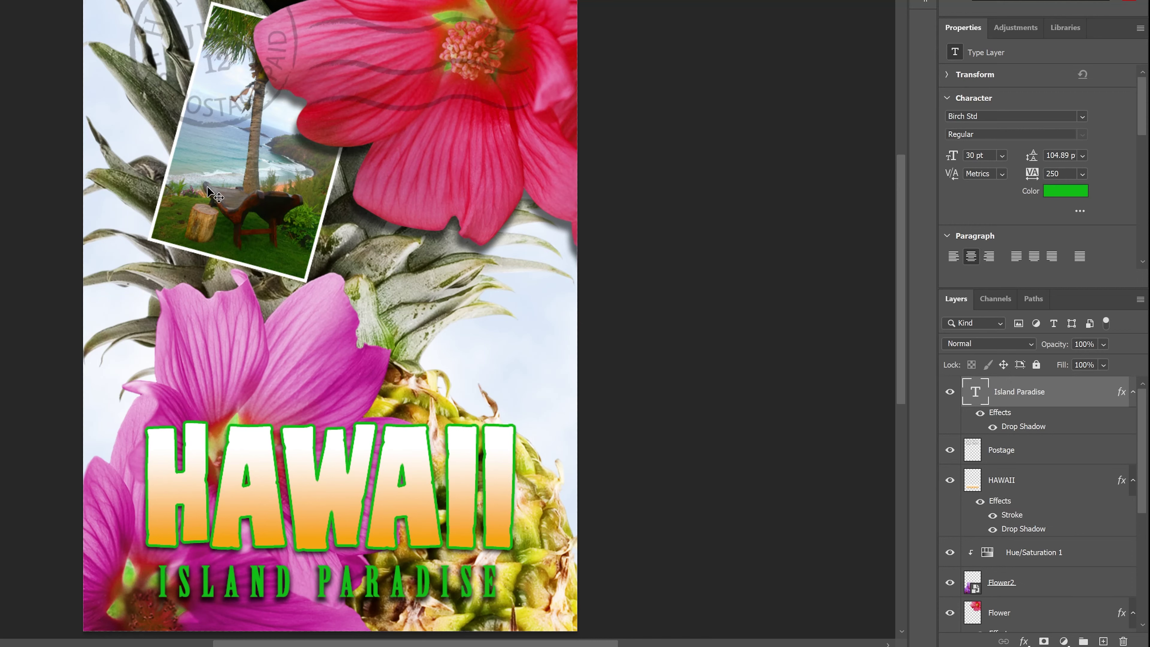
- Move the Postage layer's postmark down and right to X 221 px, Y 309 px, over the middle of the postcard
left_click(989, 451)
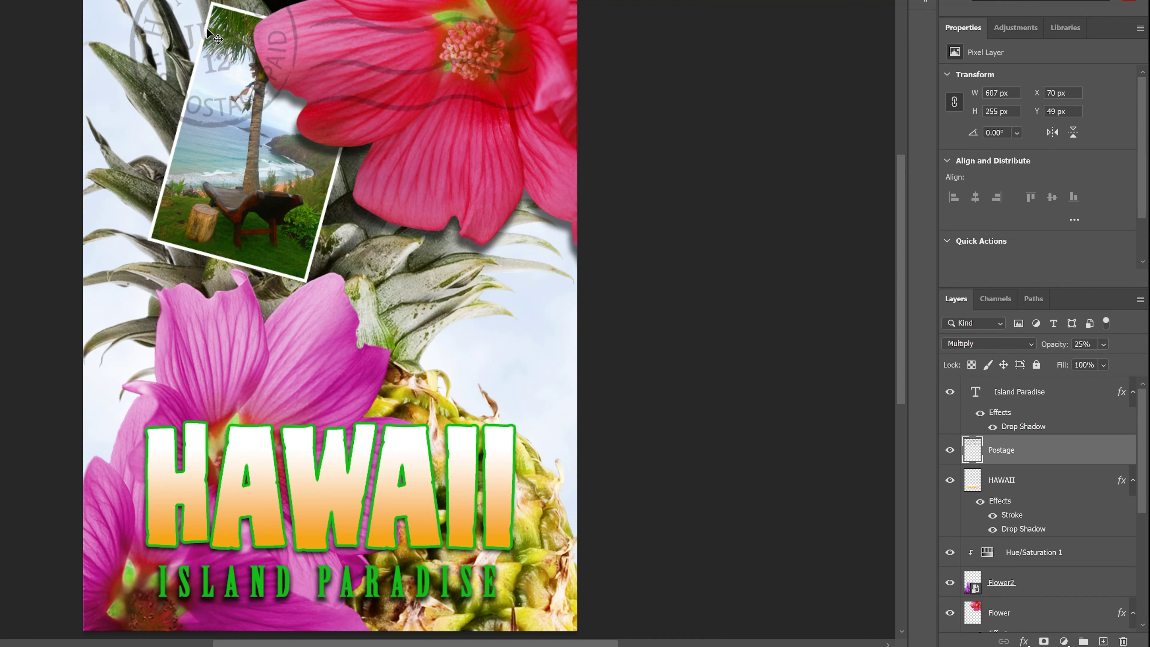
left_click_drag(188, 30, 287, 198)
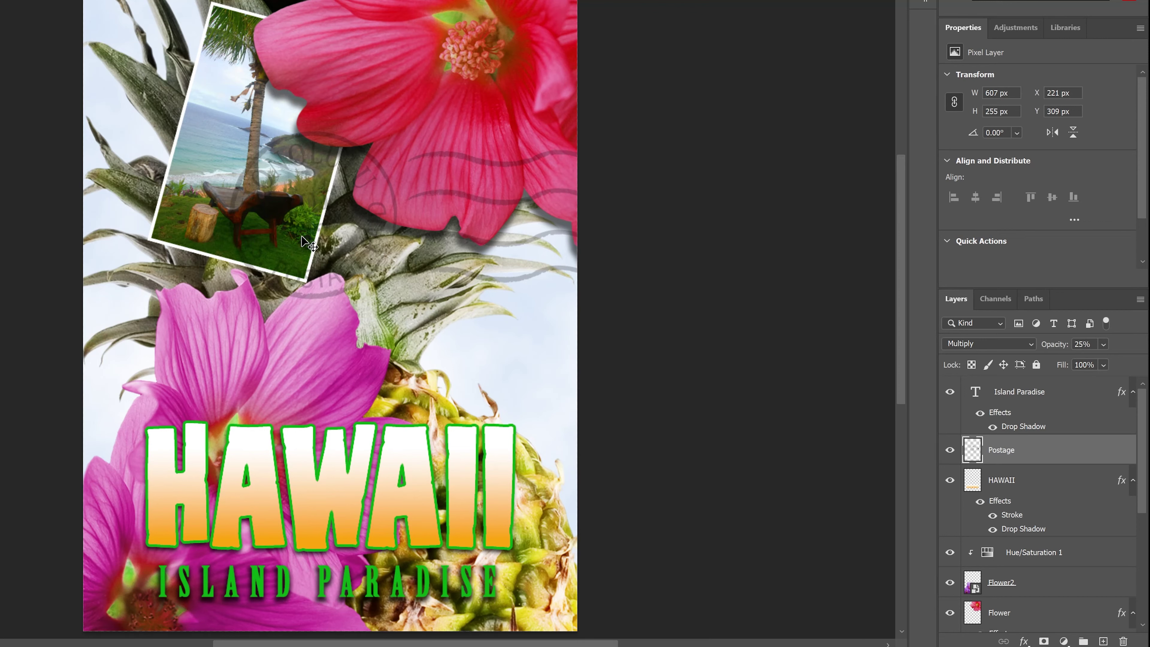
- Add a new empty layer above the Island Paradise text layer and select the entire canvas
left_click(979, 393)
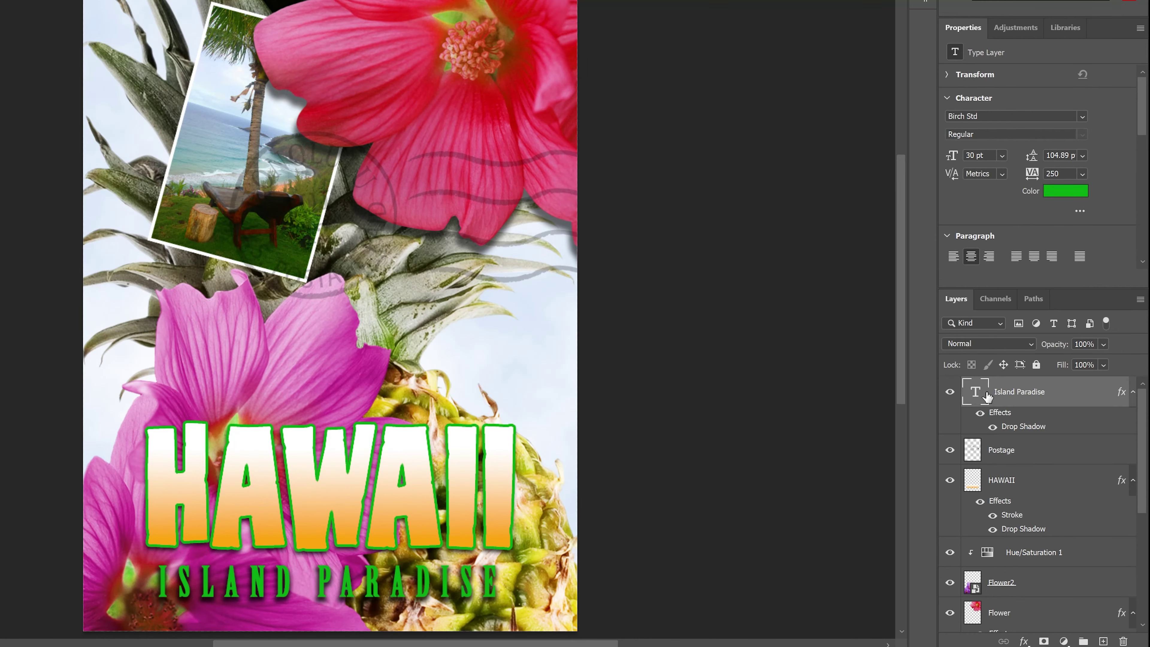
left_click(1104, 641)
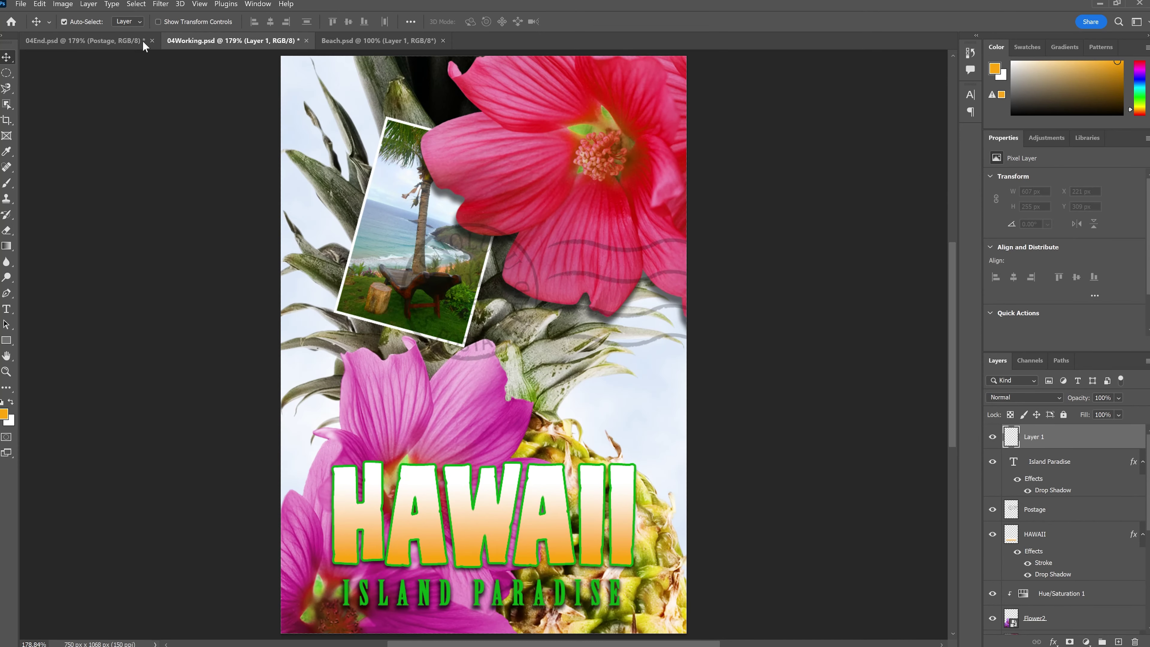
left_click(136, 4)
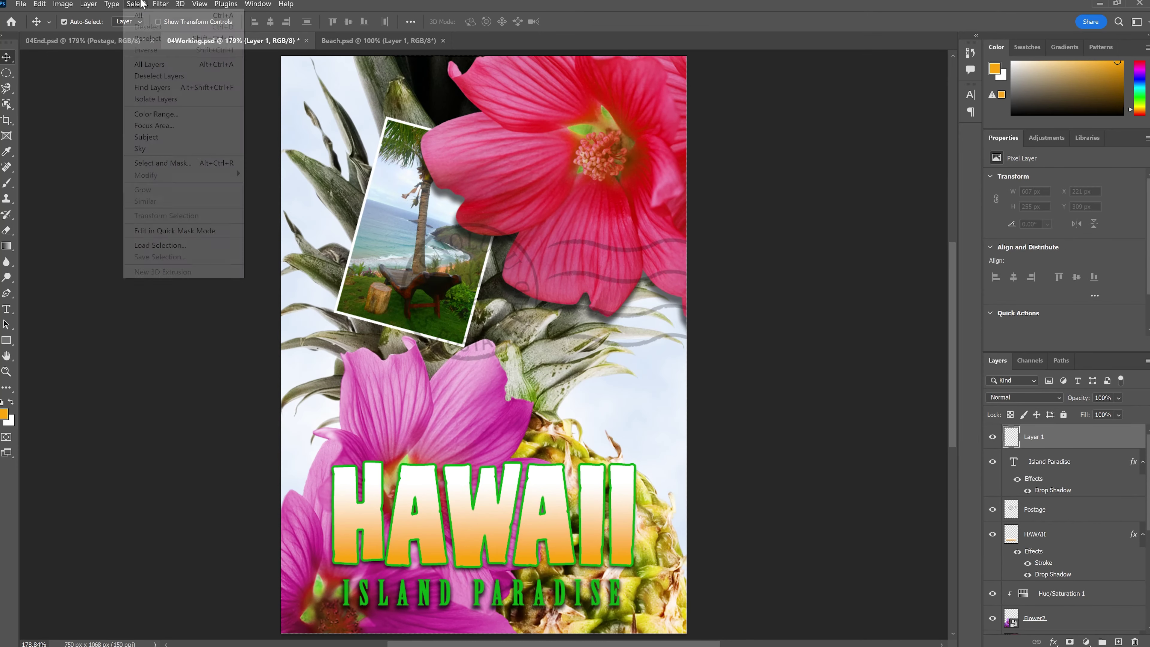
left_click(139, 15)
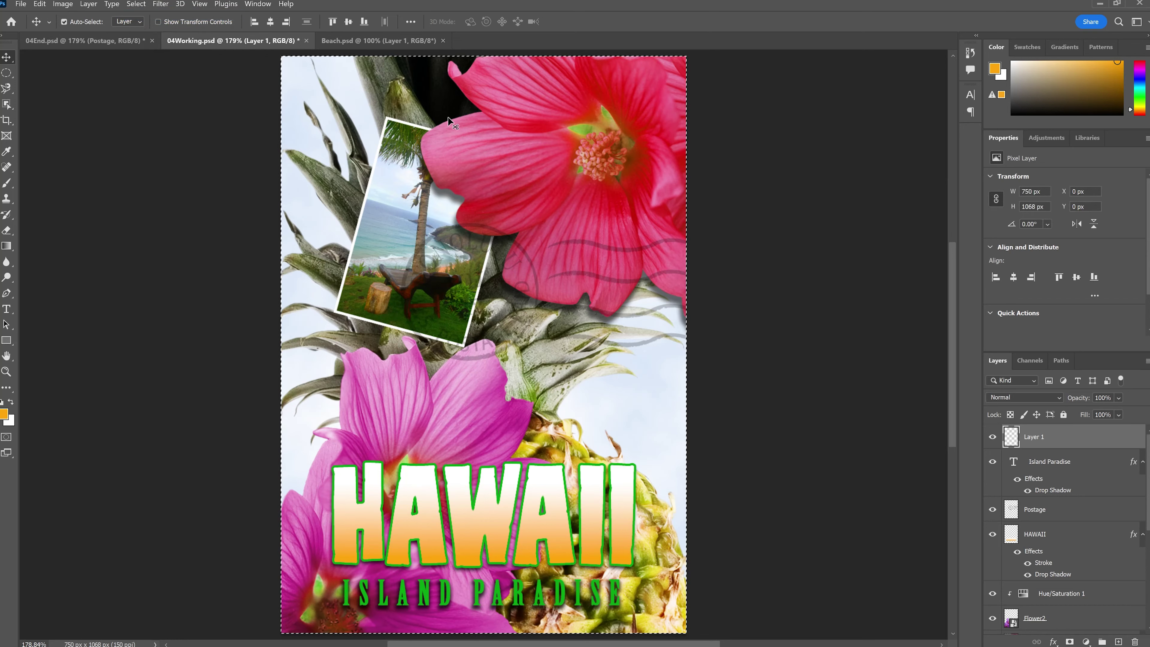
- Convert the canvas selection into a border selection 10 pixels wide
left_click(138, 6)
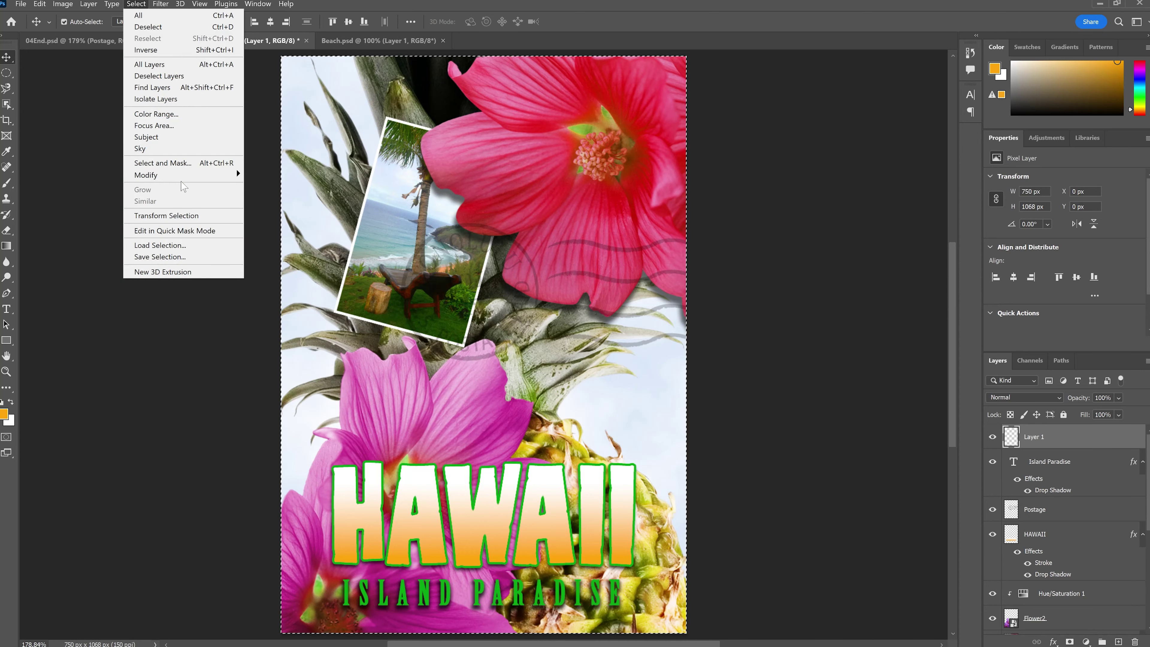
mouse_move(184, 179)
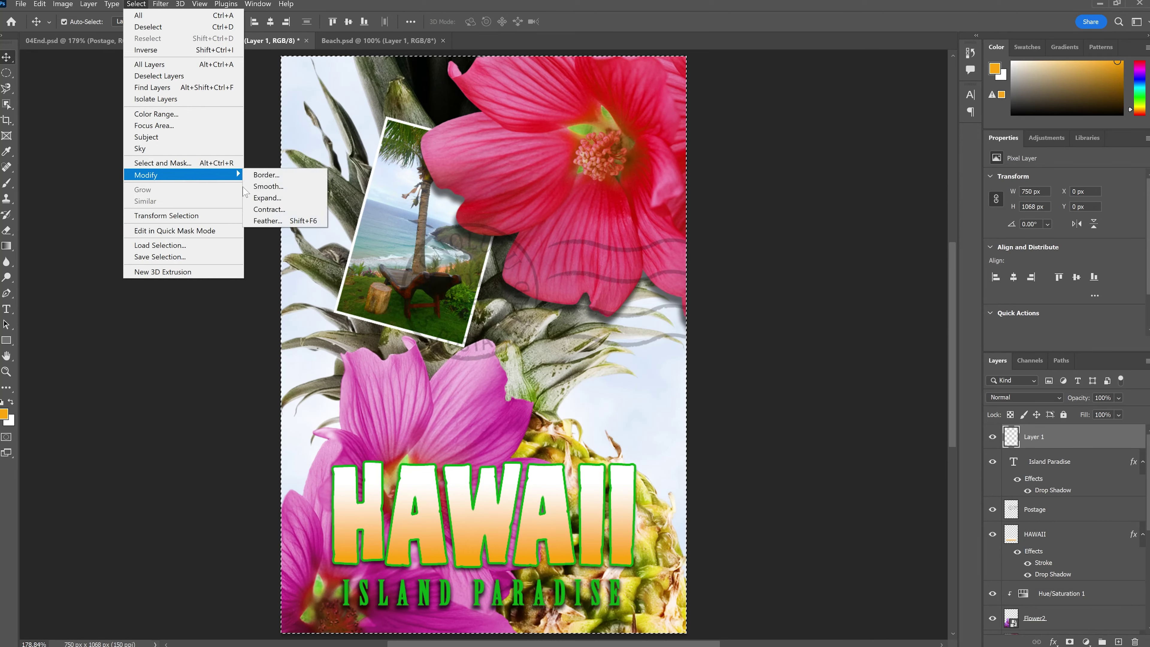
left_click(276, 176)
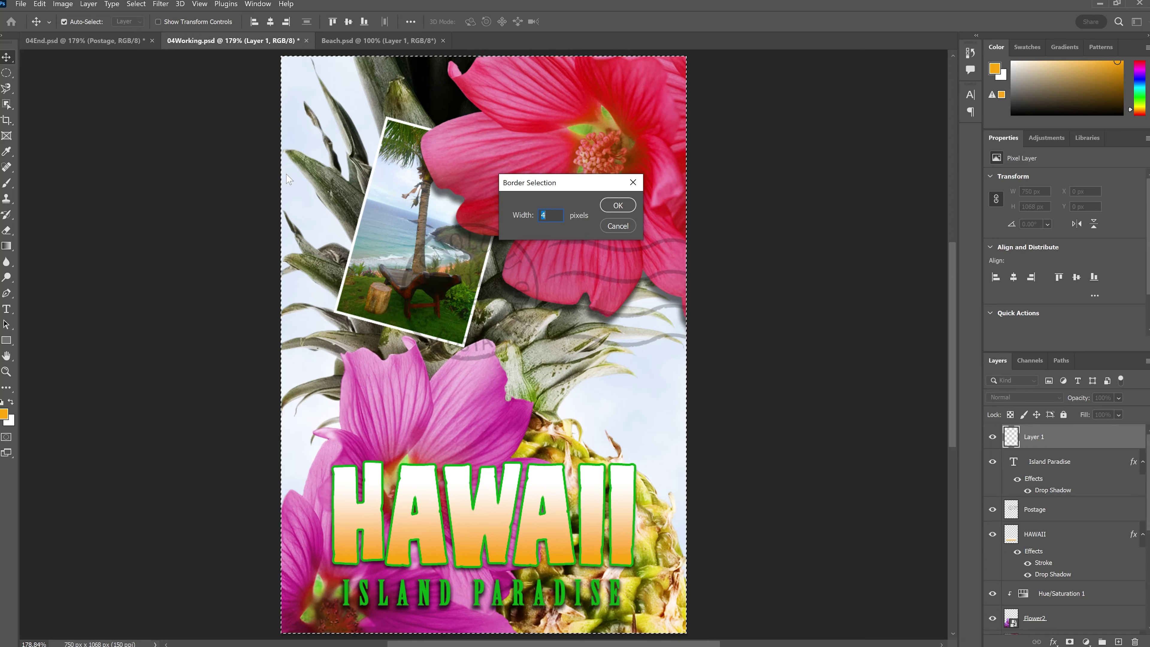
type("10")
left_click(624, 210)
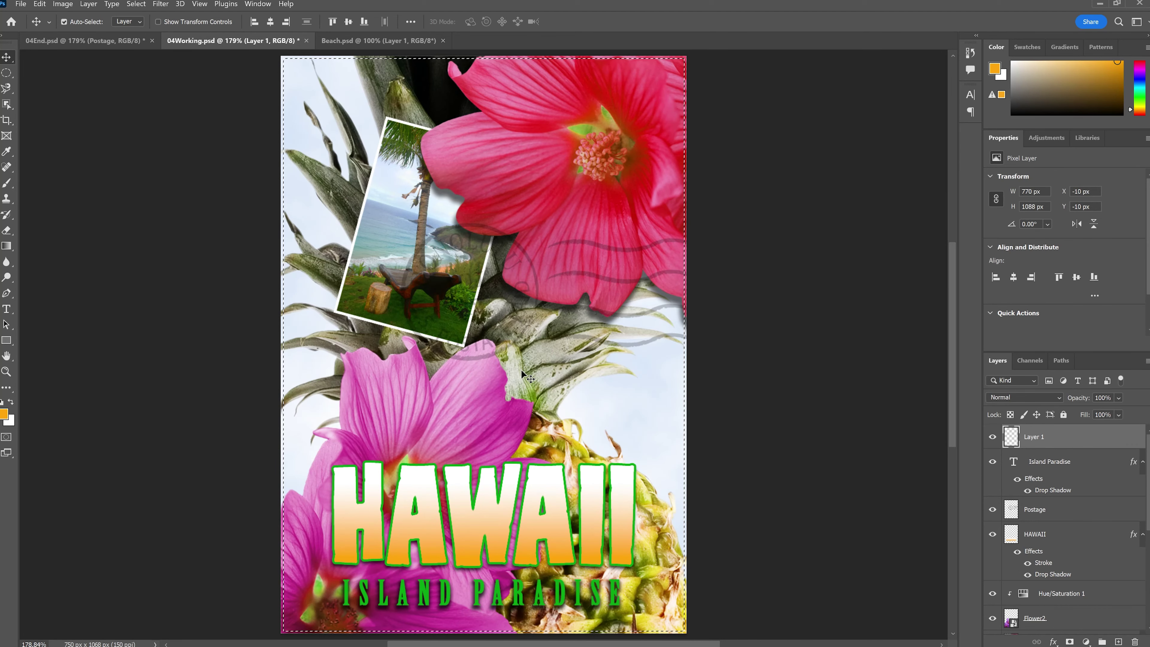
- Set the foreground colour to white (ffffff)
left_click(4, 413)
left_click_drag(569, 228, 496, 200)
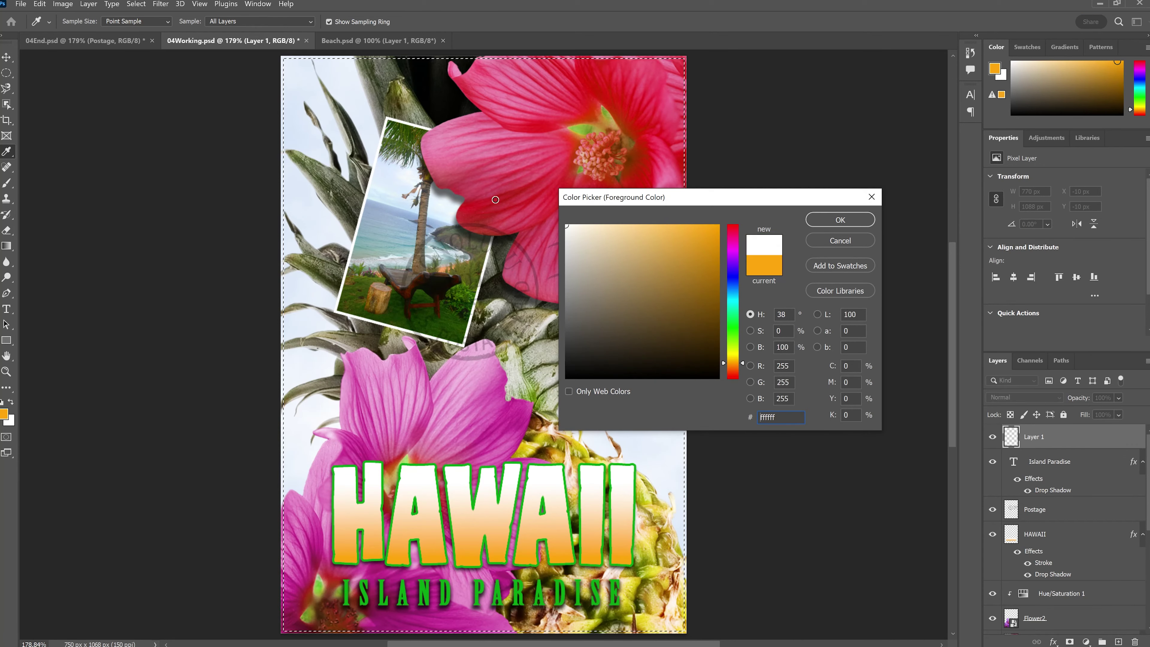
left_click(840, 219)
key("v")
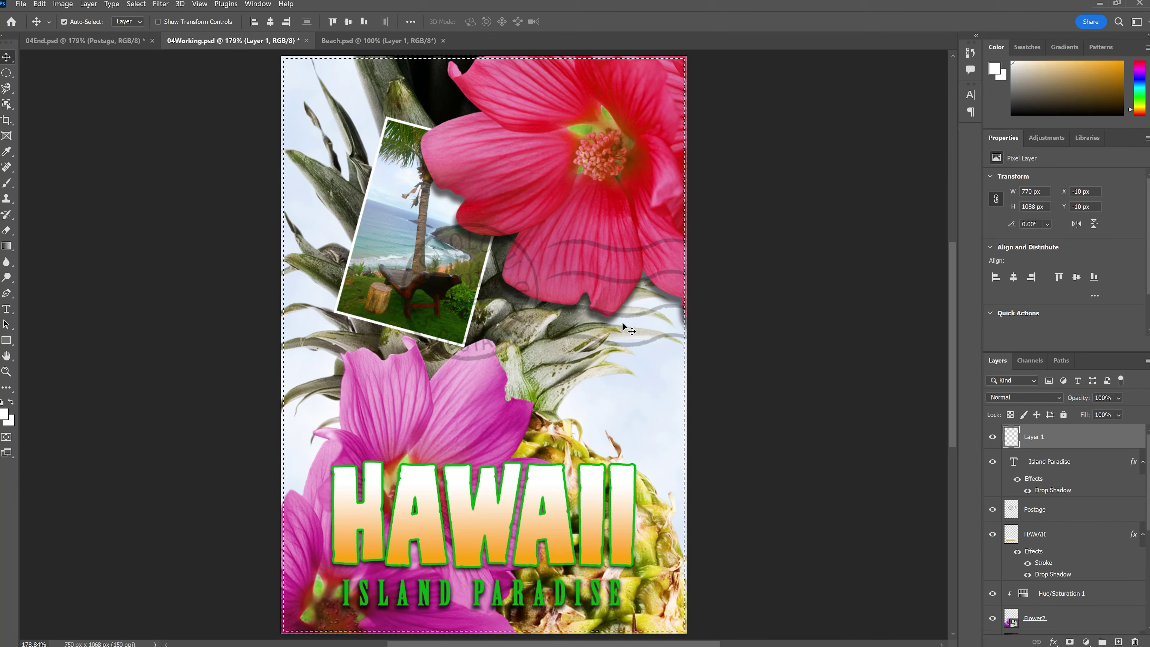
- Fill the border selection on the new layer with the foreground colour, in Normal mode at 100% opacity
left_click(36, 4)
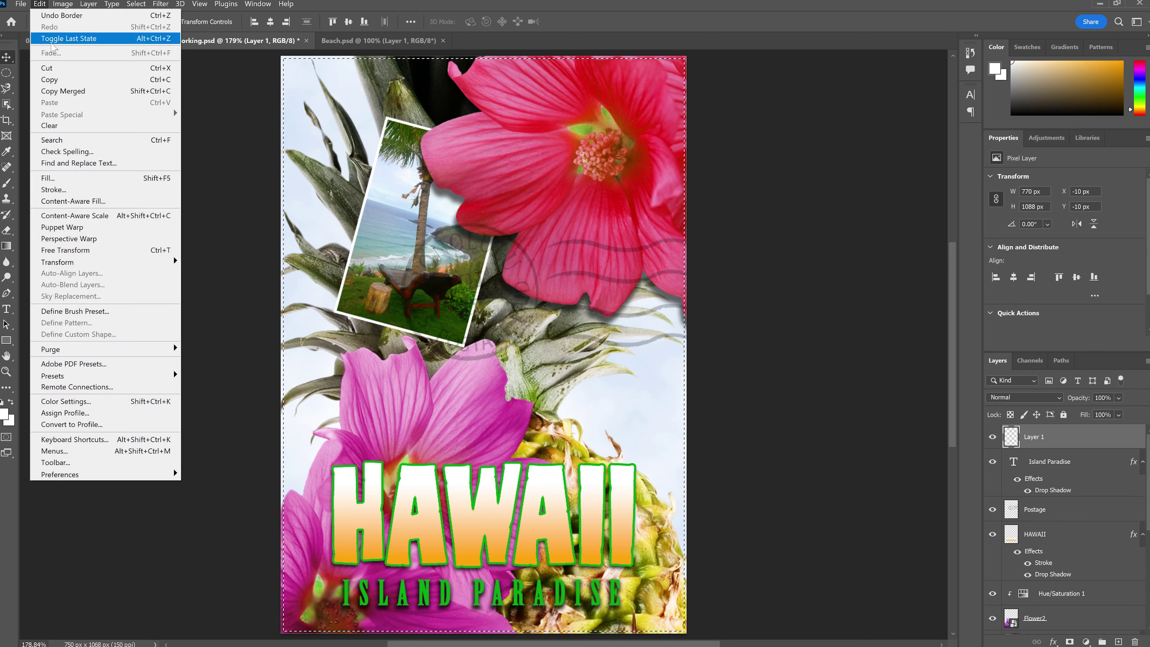
left_click(92, 179)
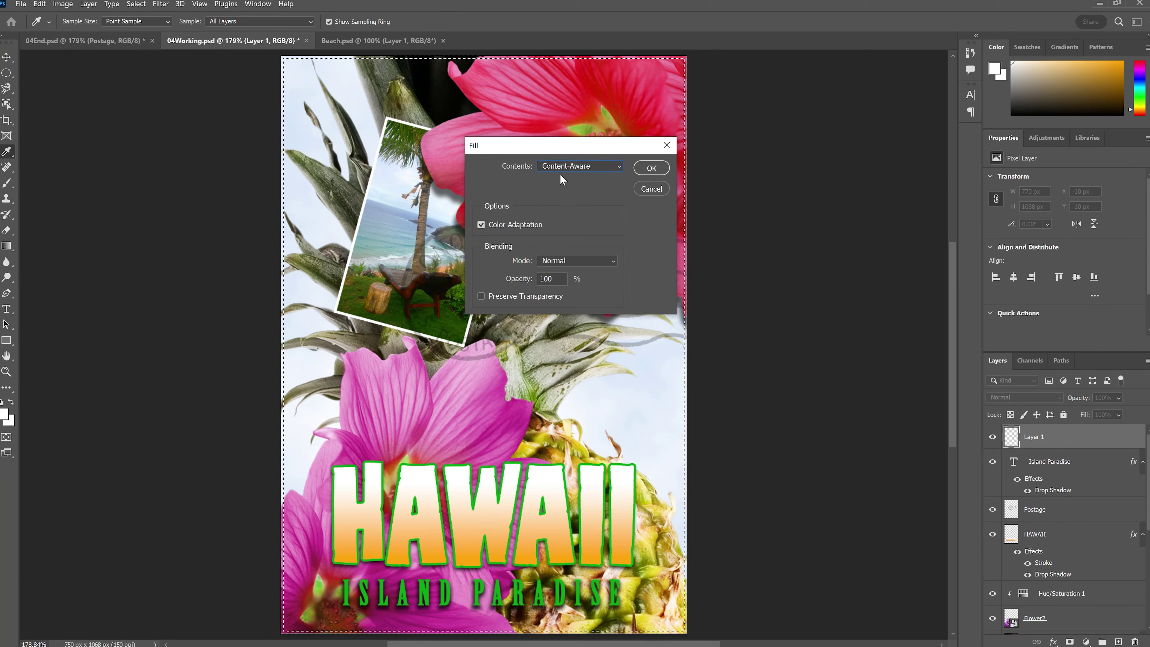
left_click(578, 166)
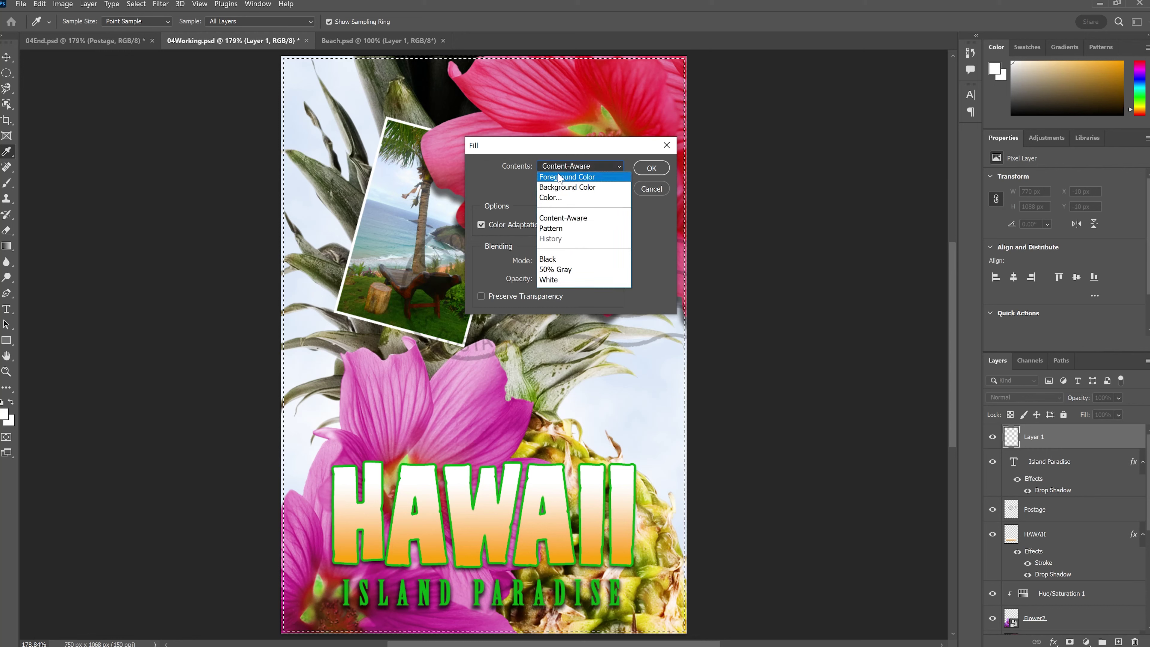
left_click(560, 177)
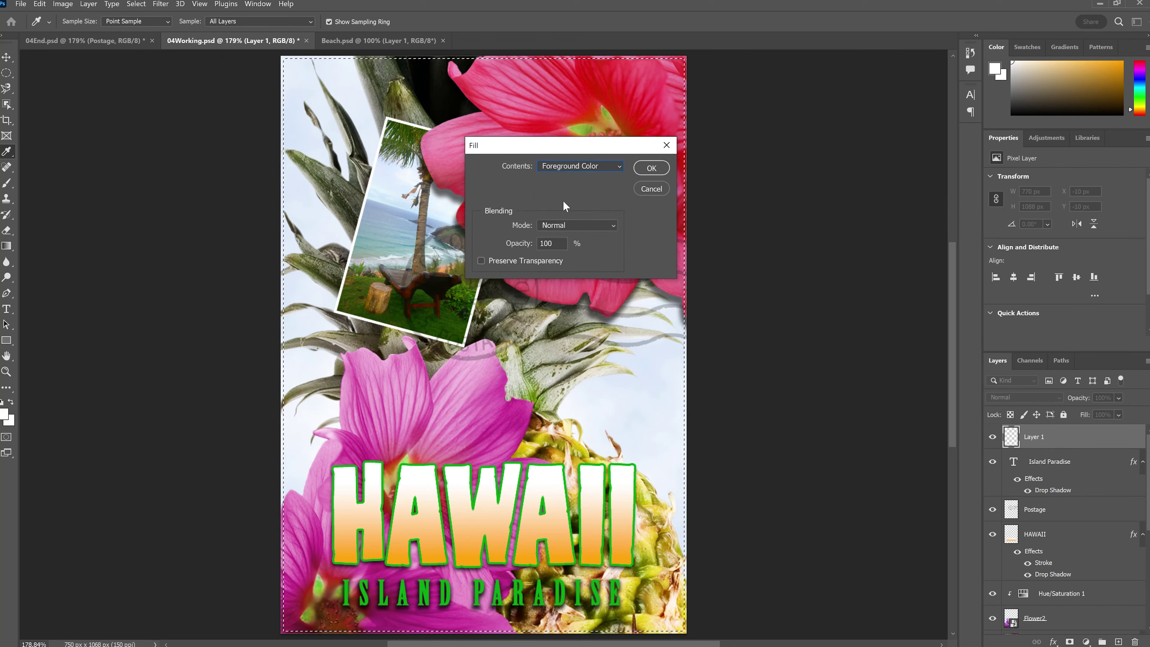
left_click(649, 168)
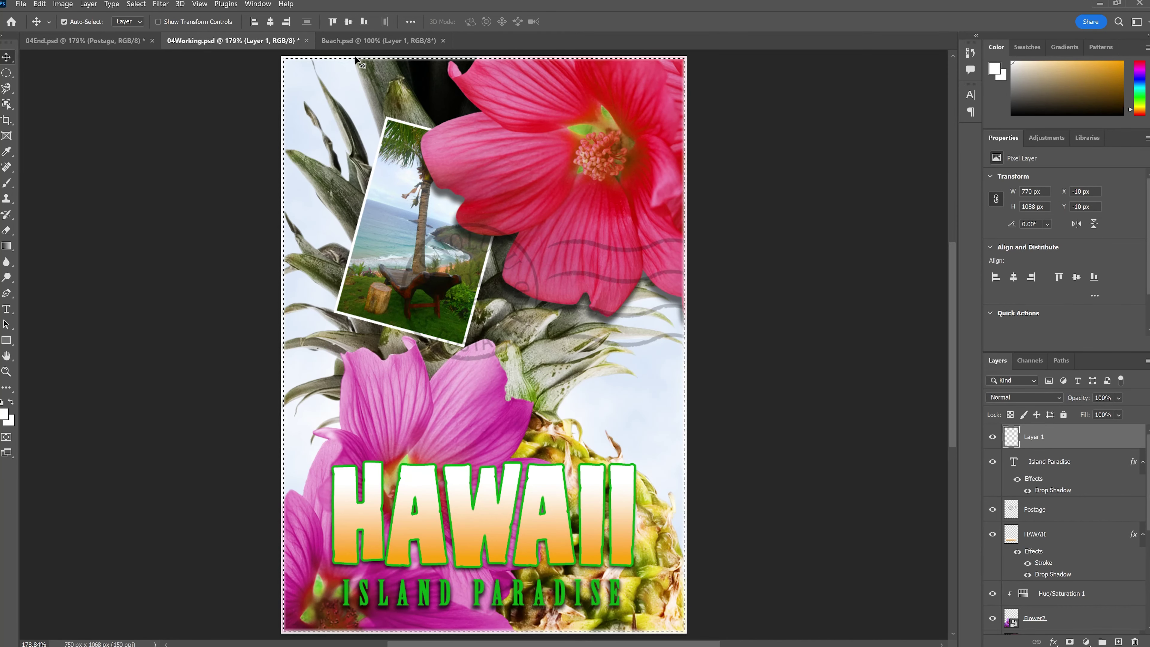
- Deselect the border area and rename the new layer to Border
key("ctrl+d")
key("ctrl+a")
left_click(135, 4)
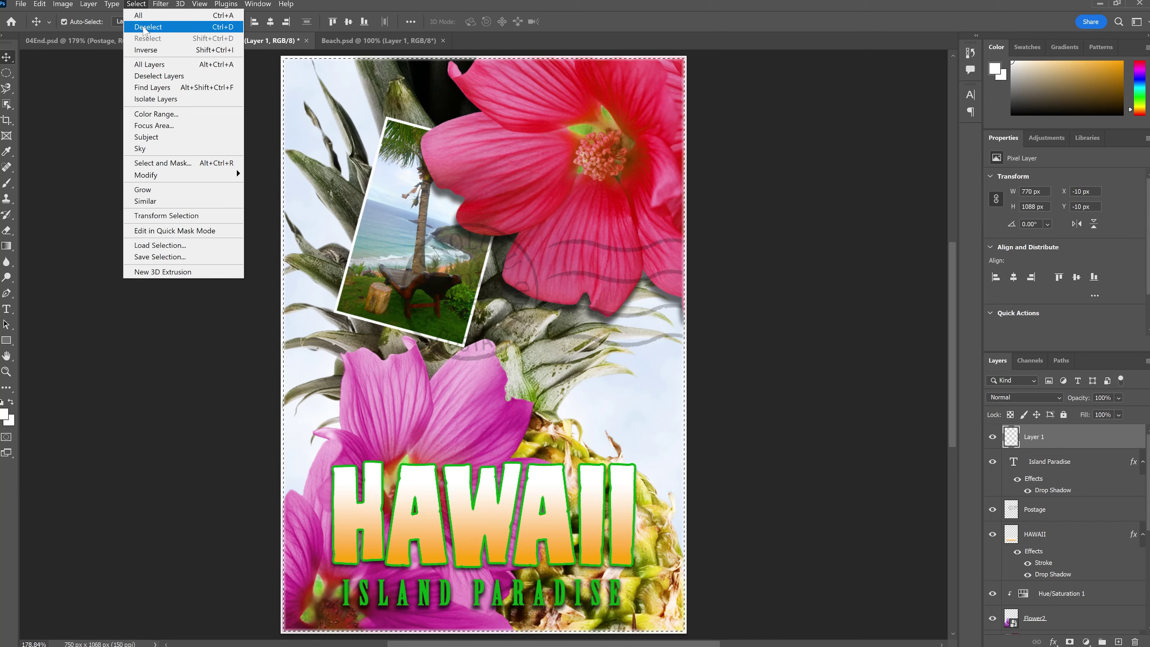
left_click(144, 29)
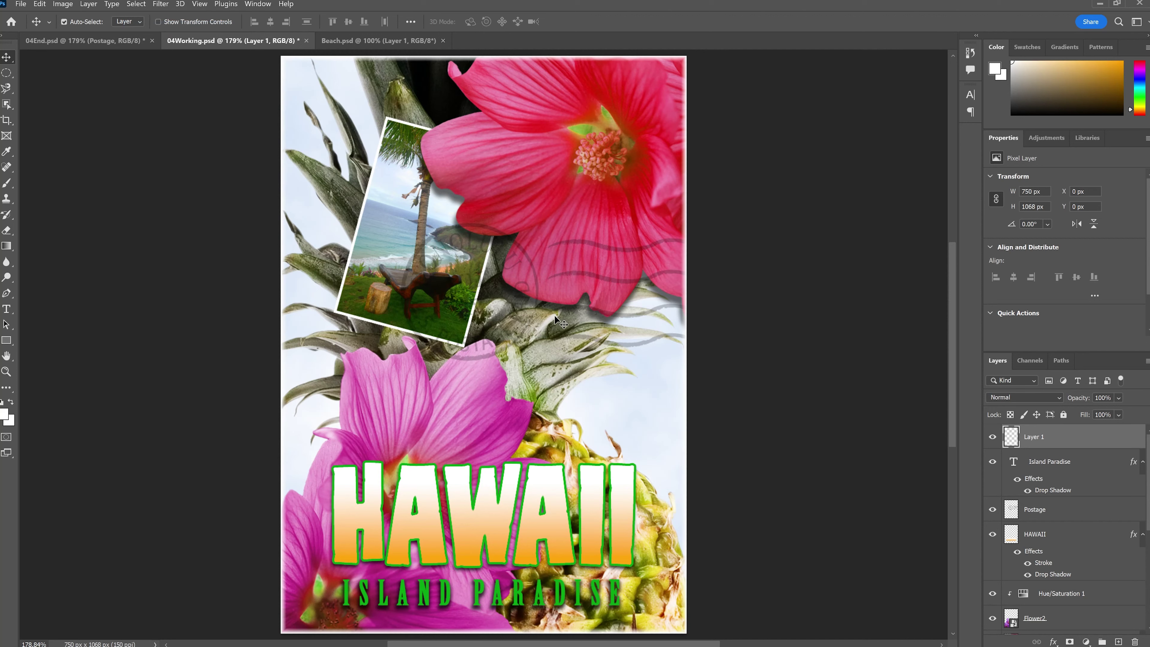
double_click(1034, 436)
type("B")
key("Return")
- Review the full layer stack and check the document's image size in pixels, leaving the Image Size settings unapplied
scroll(1055, 614, "down", 10)
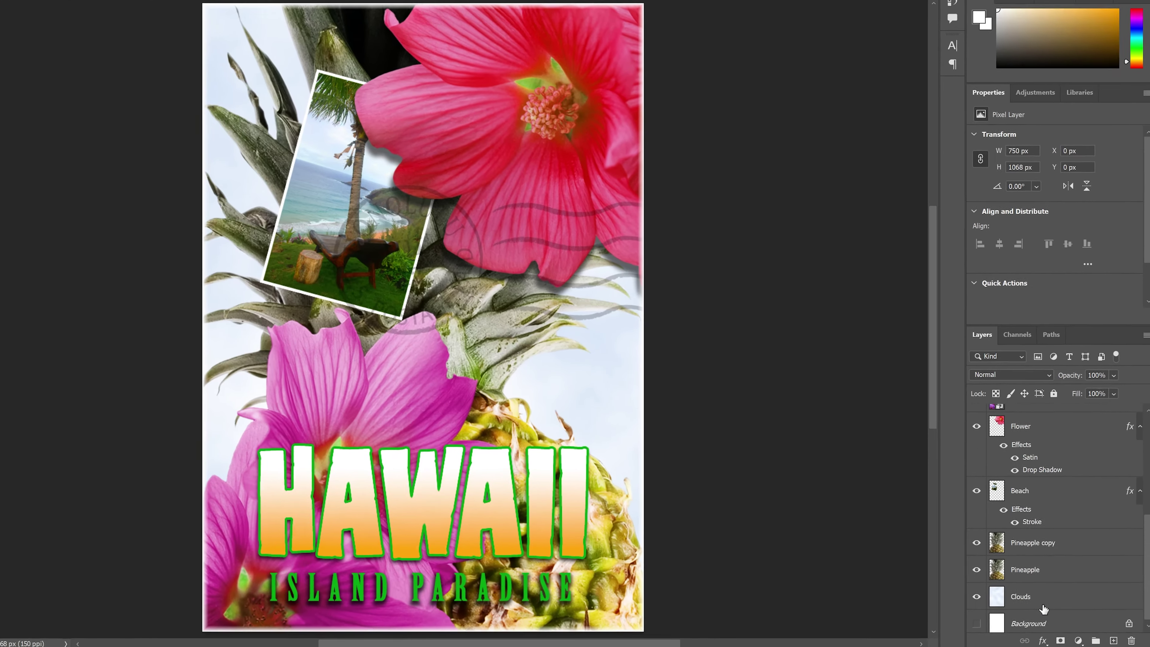
scroll(1055, 614, "up", 10)
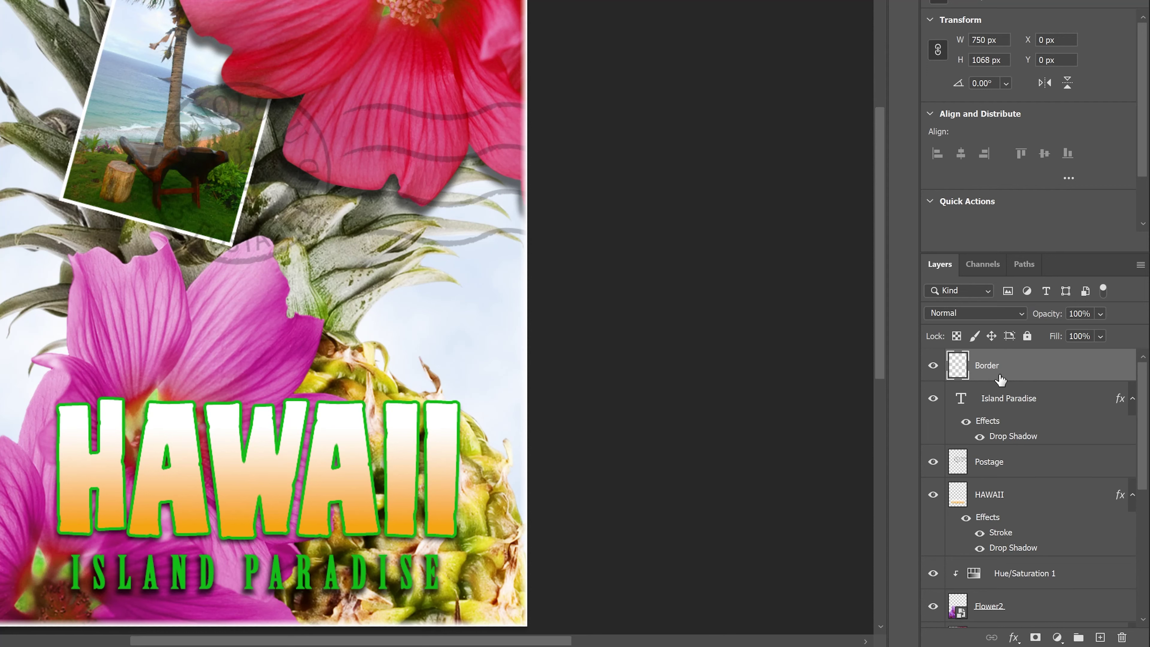
scroll(1050, 528, "down", 10)
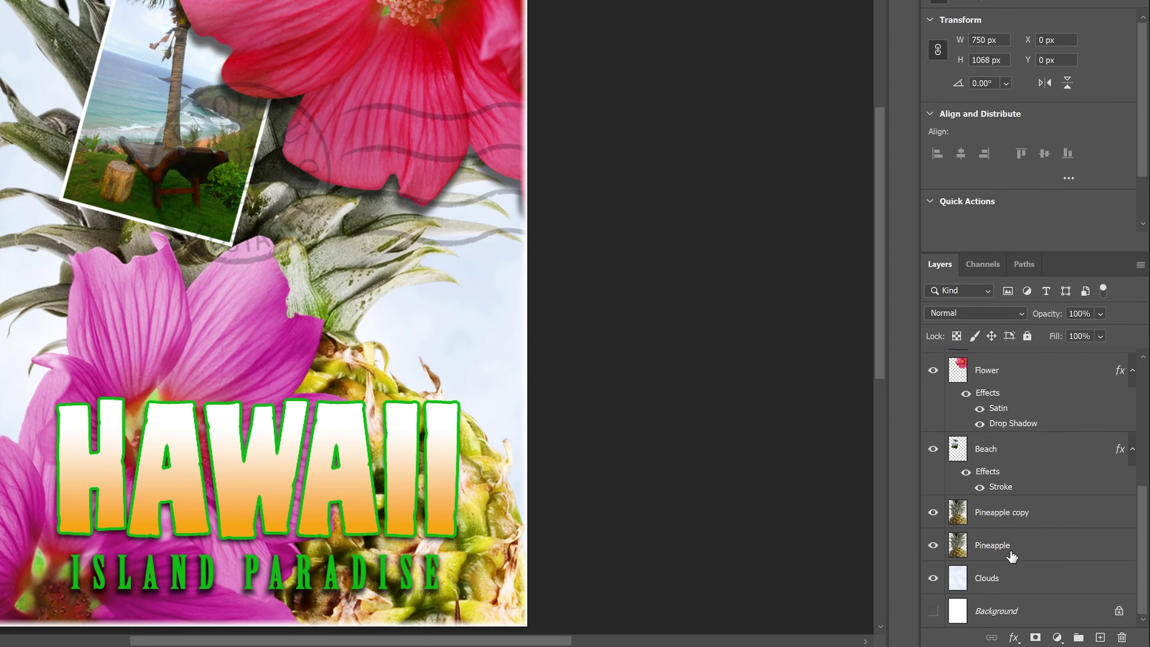
scroll(1004, 487, "up", 10)
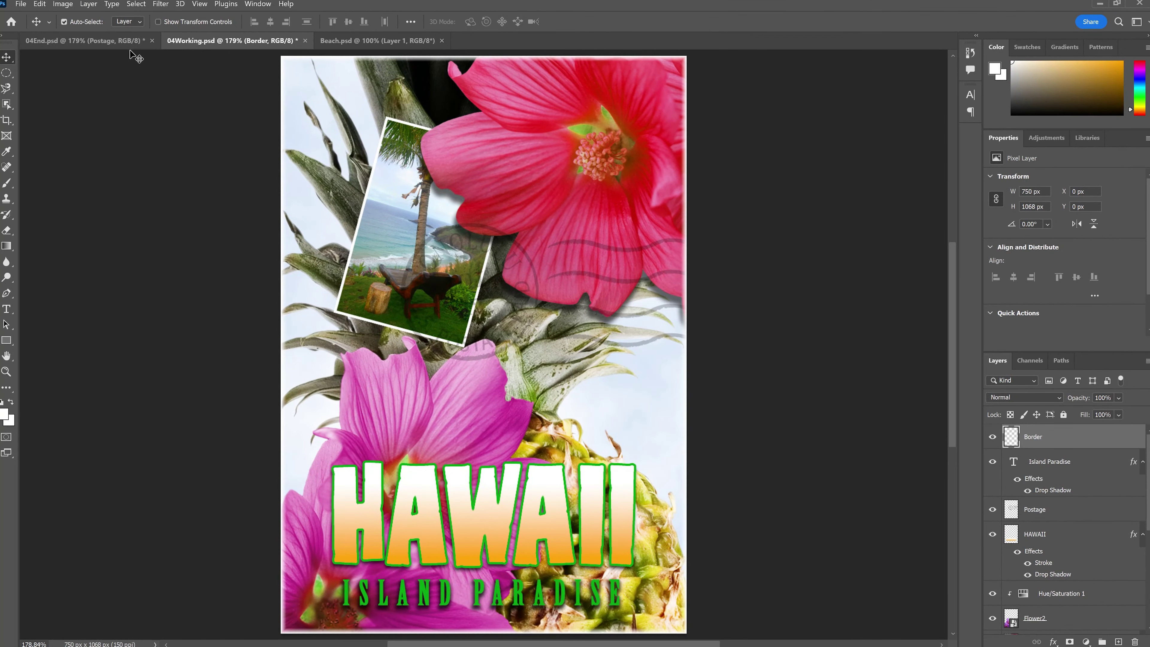
left_click(63, 4)
left_click(90, 87)
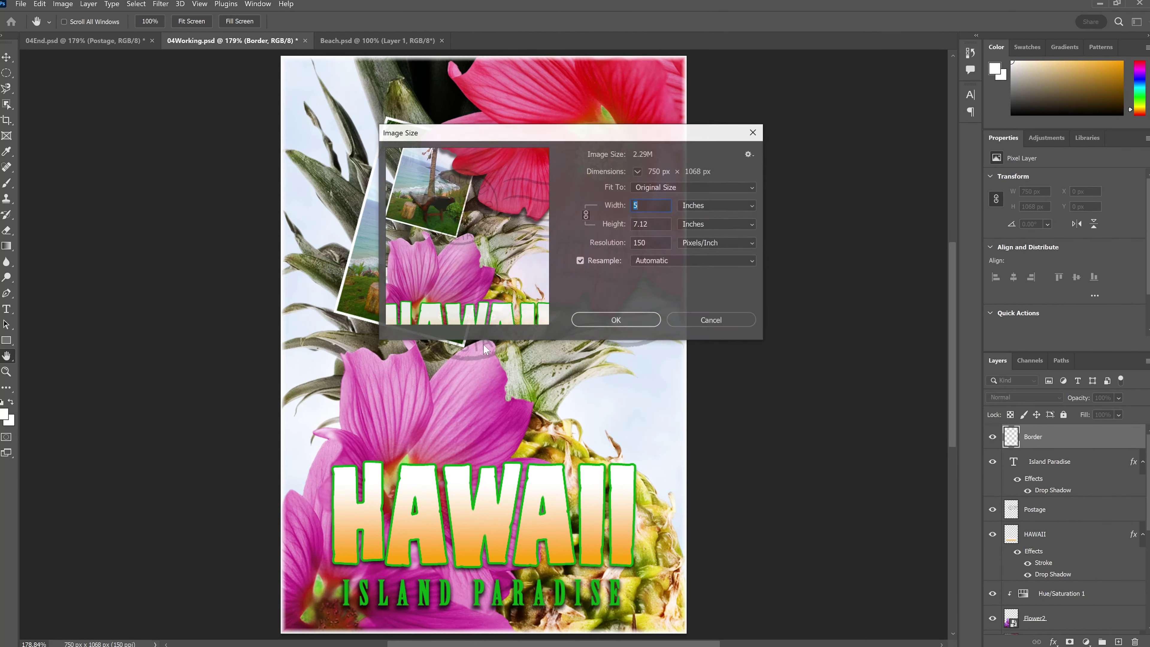
left_click_drag(585, 138, 631, 246)
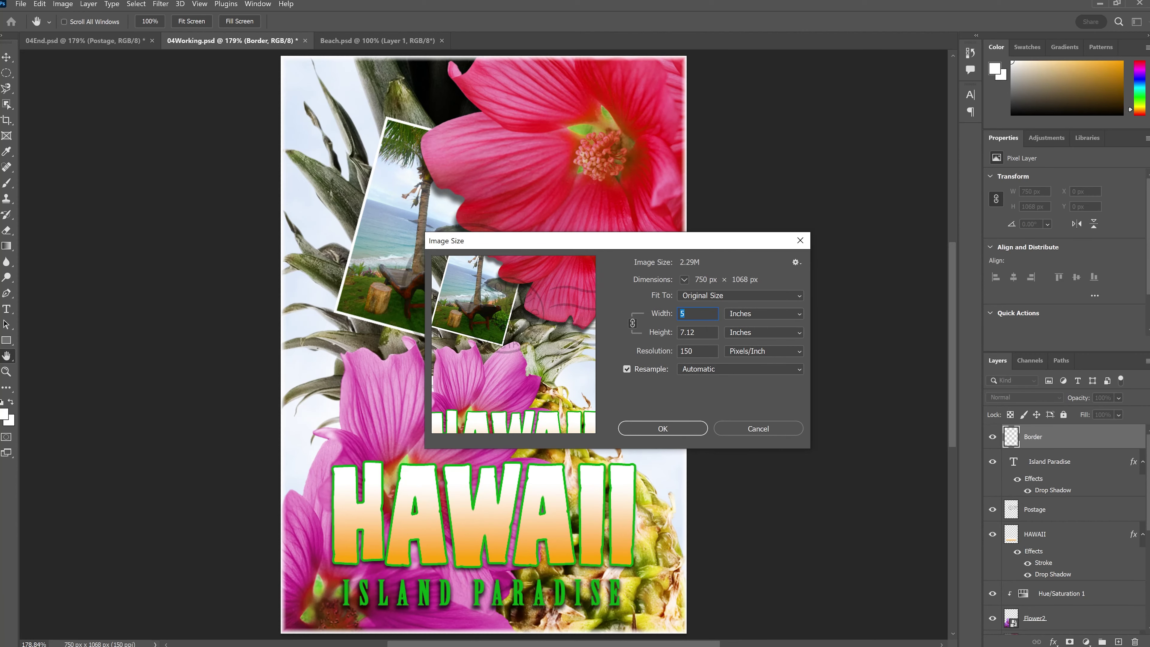
left_click(754, 314)
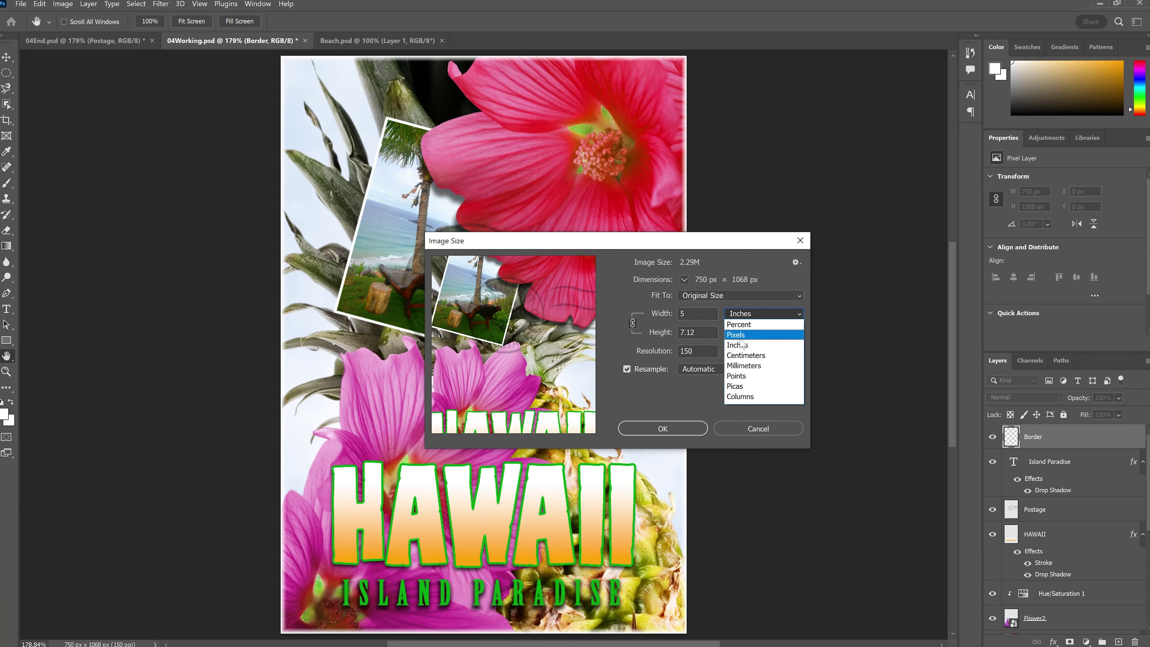
left_click(752, 335)
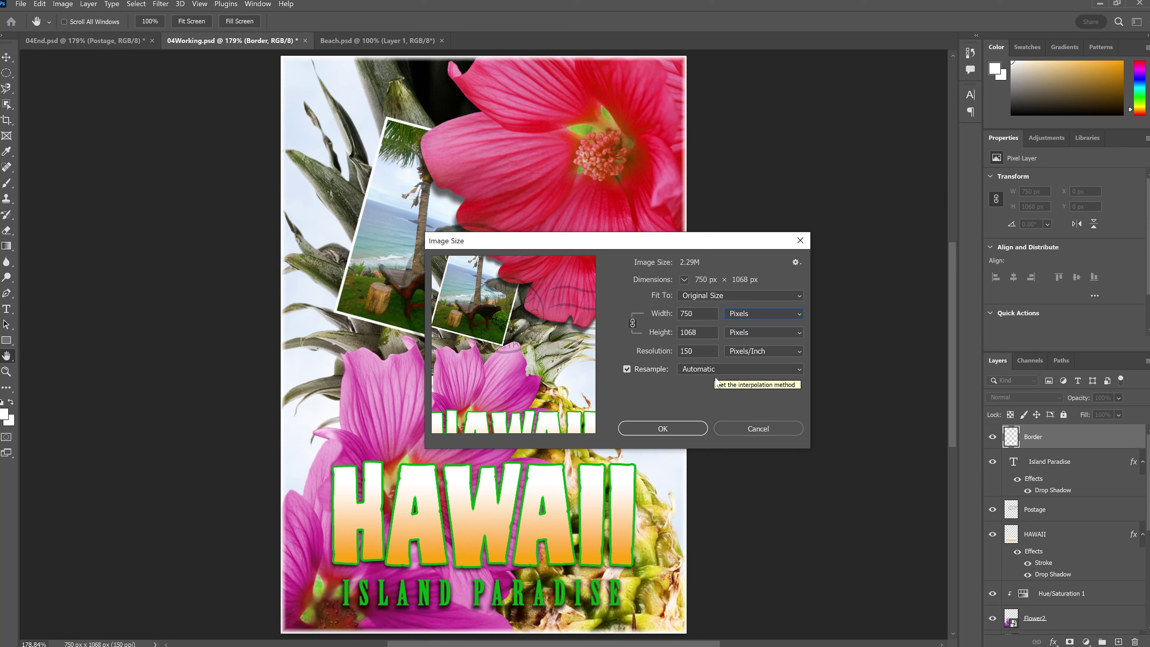
left_click(738, 429)
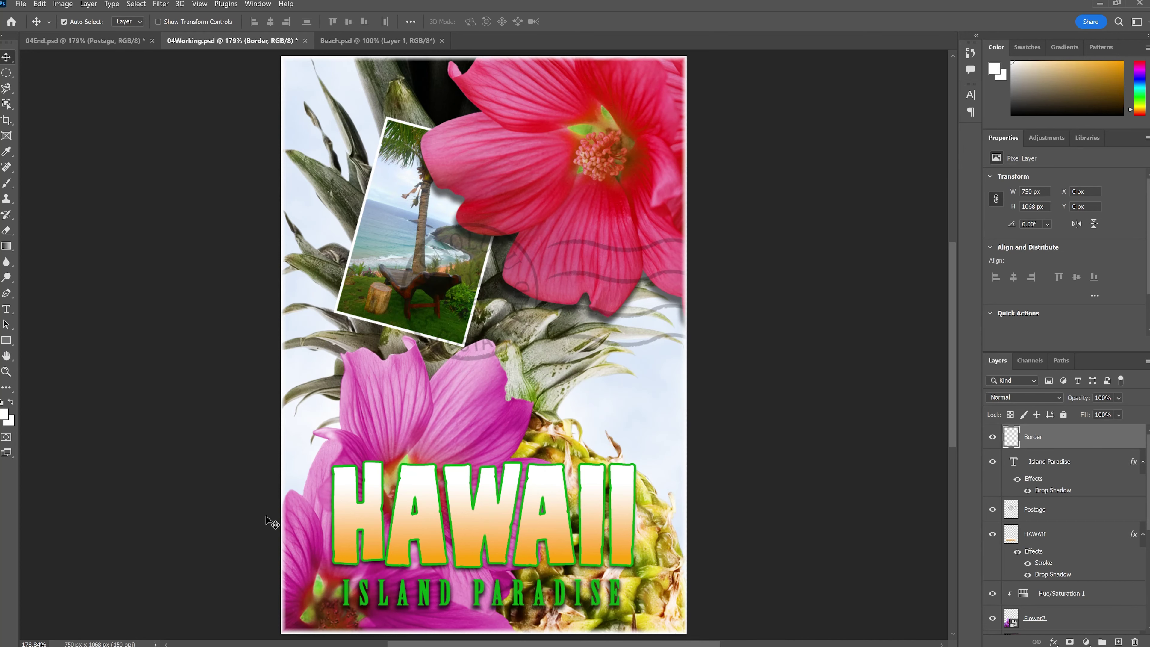
- Switch the document's status information to Document Sizes and save 04Working.psd
left_click(155, 643)
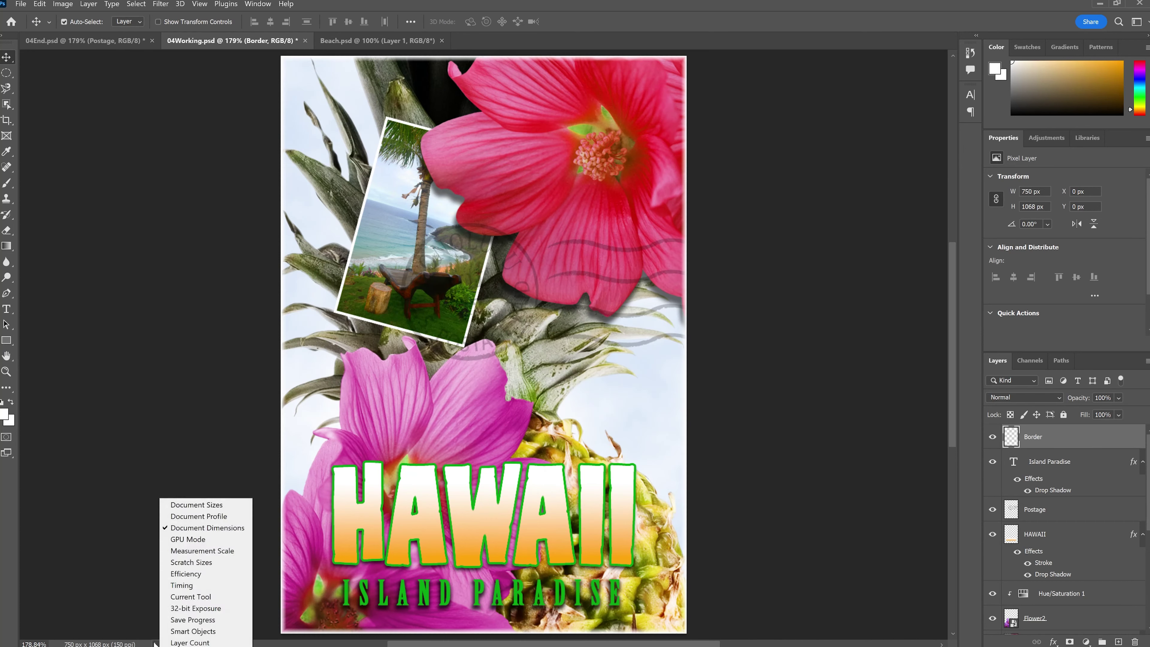
left_click(184, 504)
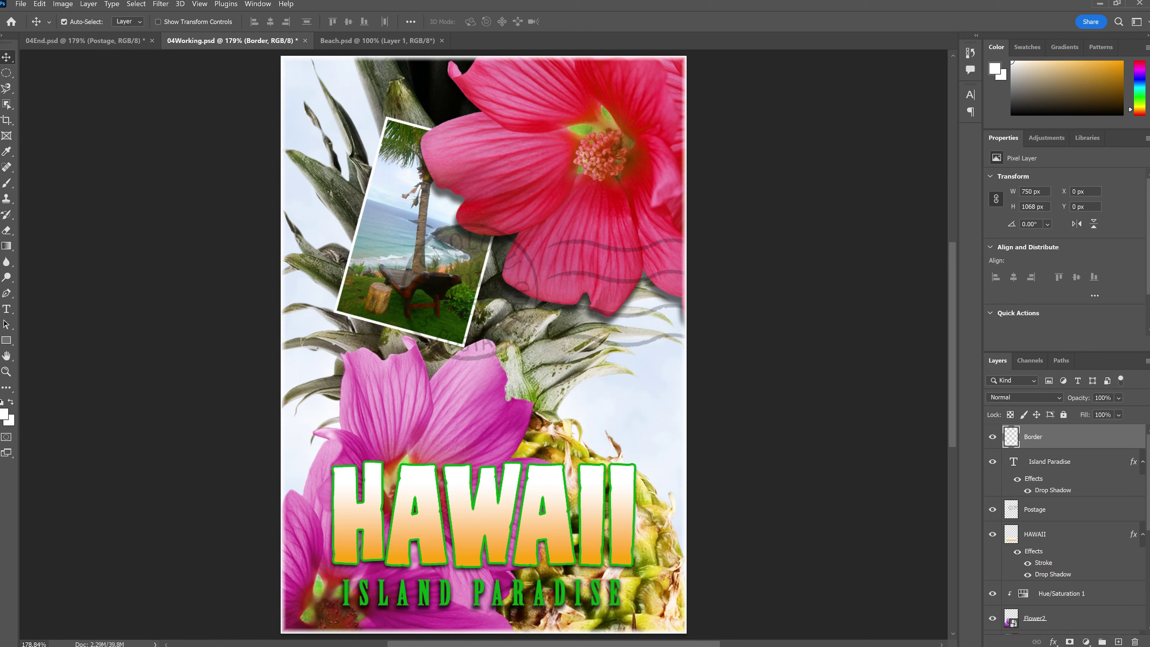
left_click(154, 644)
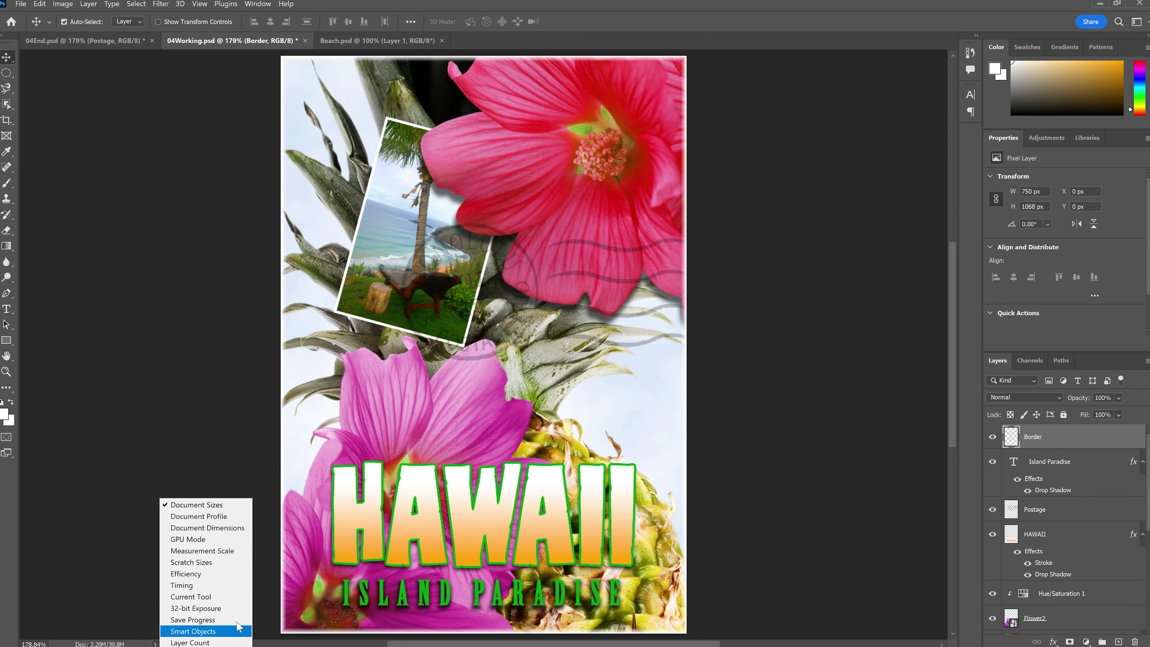
left_click(219, 504)
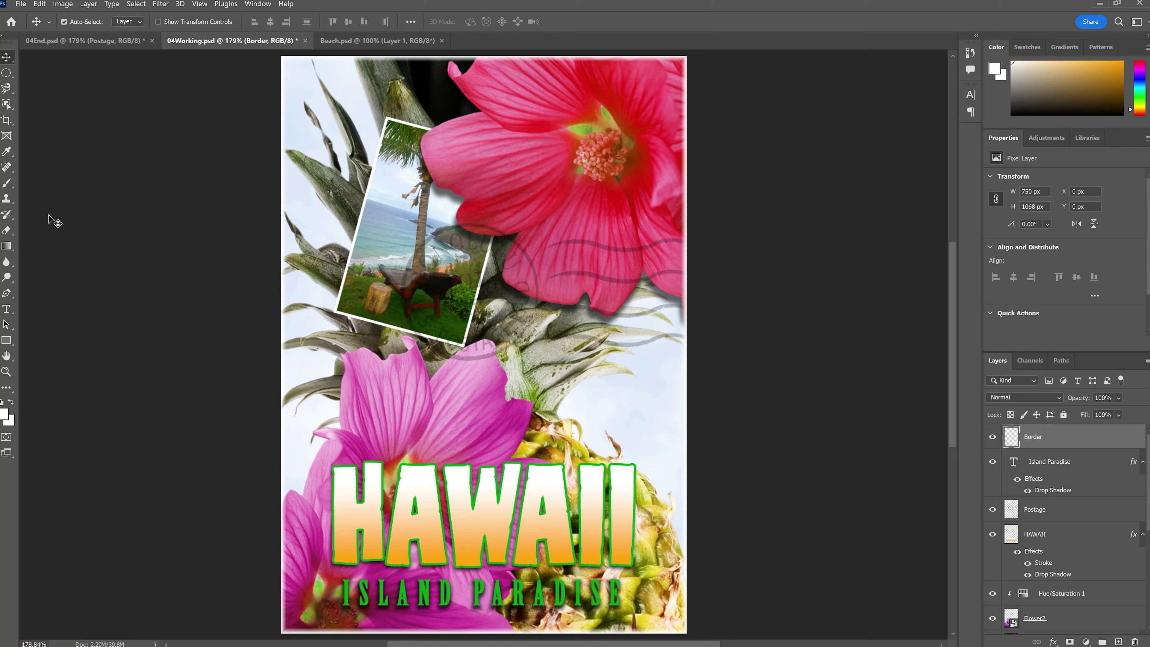
key("ctrl+s")
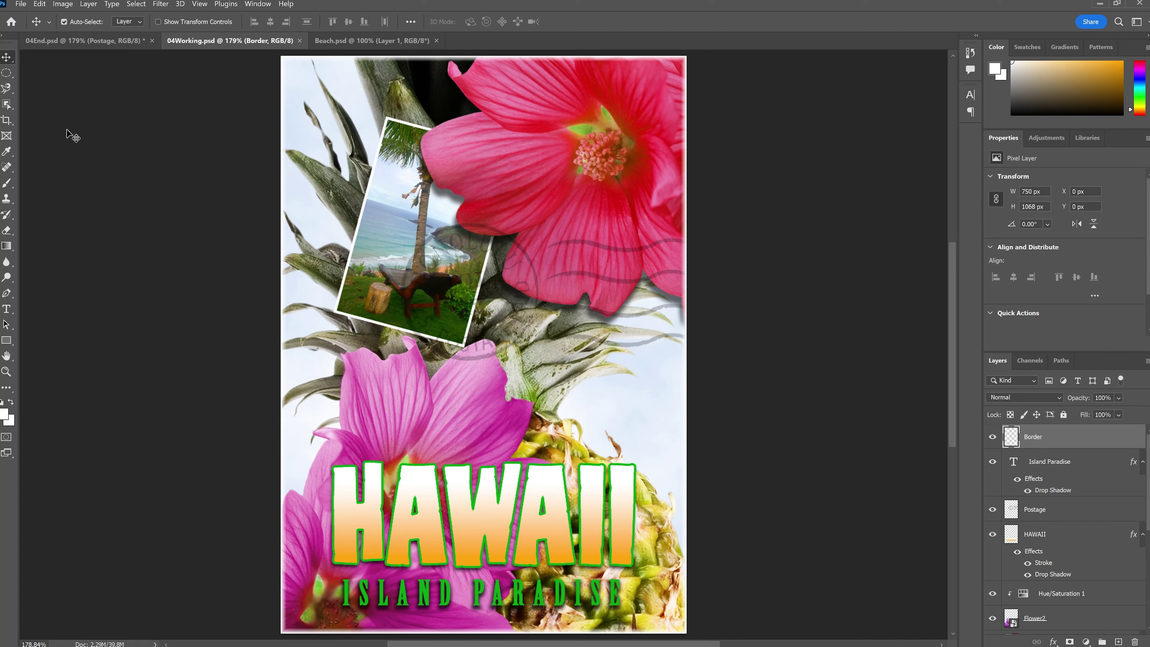
- Duplicate the image with its layers as 04Flat.psd and return to the 04Working.psd document
left_click(68, 3)
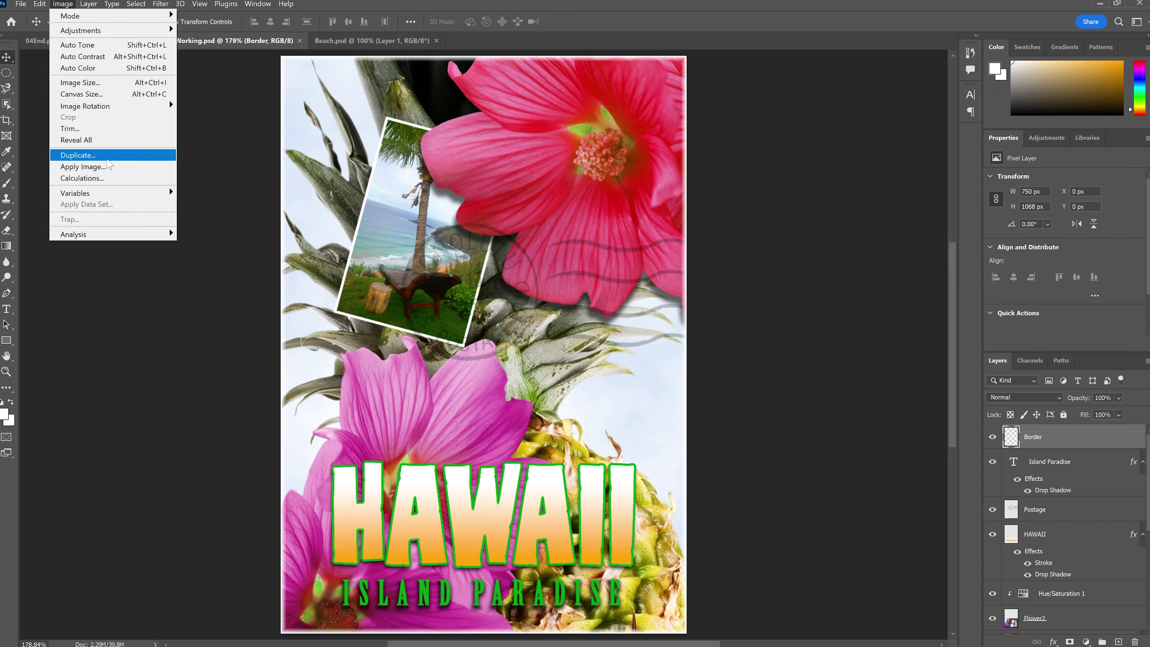
left_click(111, 154)
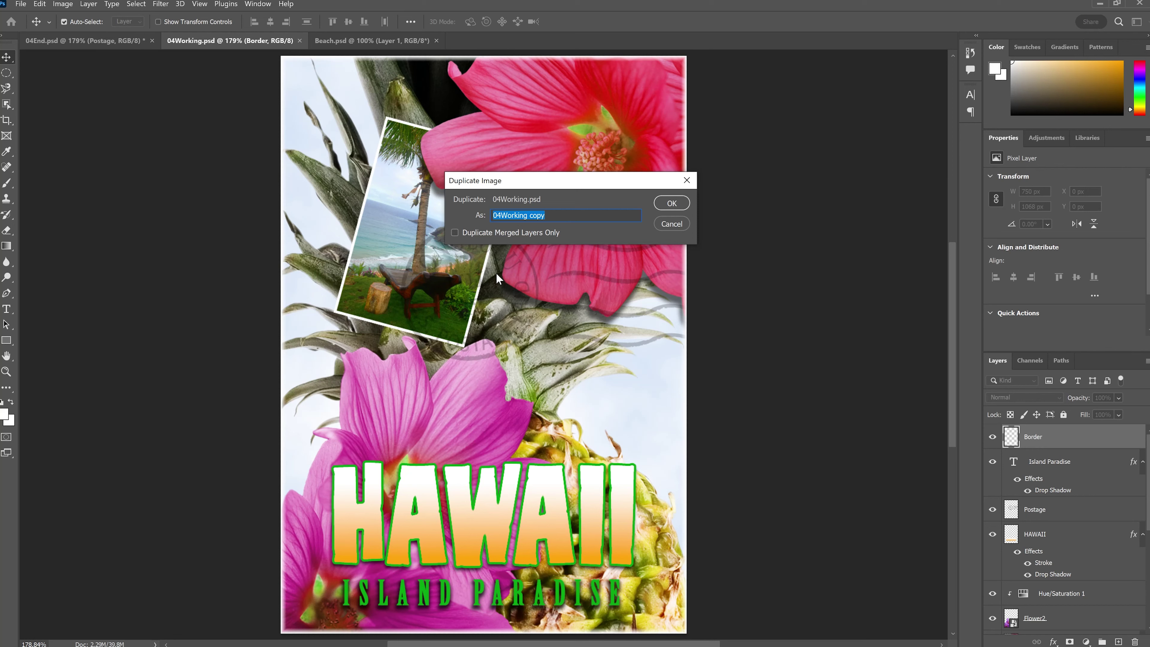
type("04Flat.psd")
left_click(671, 203)
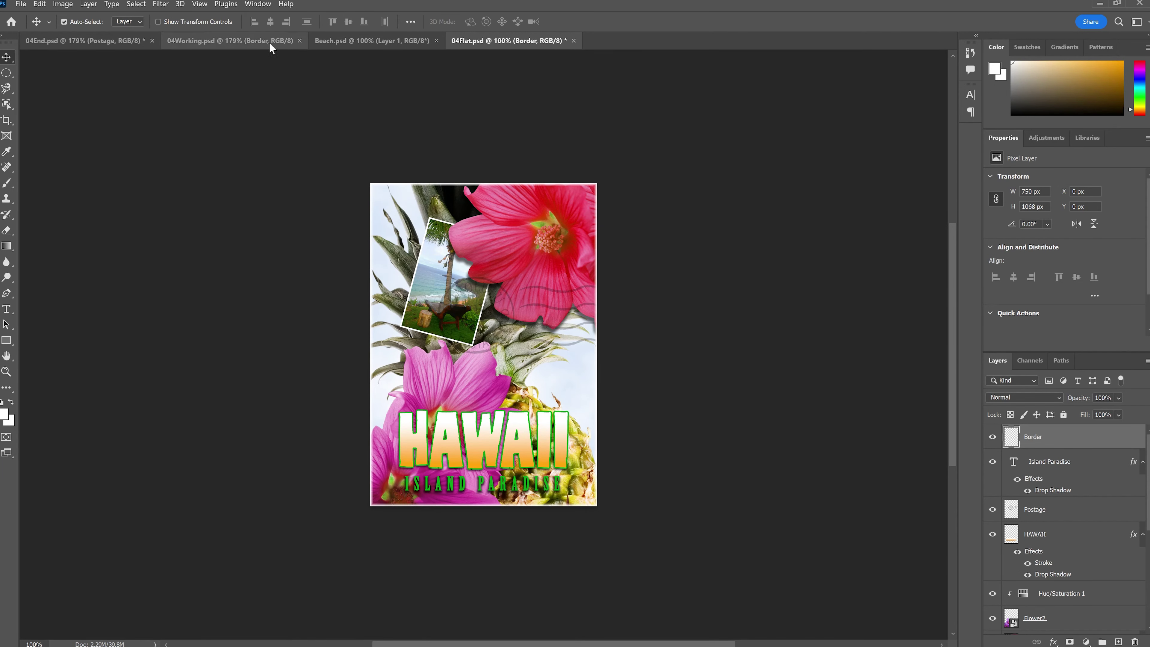
left_click(246, 43)
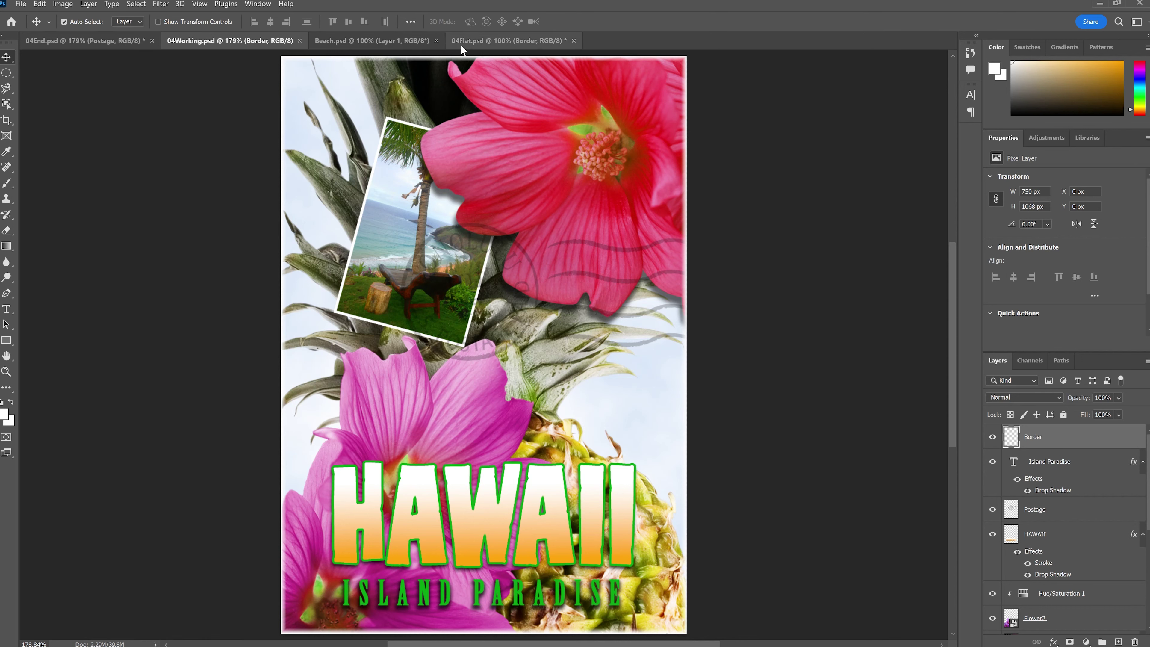
- Switch to the 04Flat.psd document
left_click(480, 40)
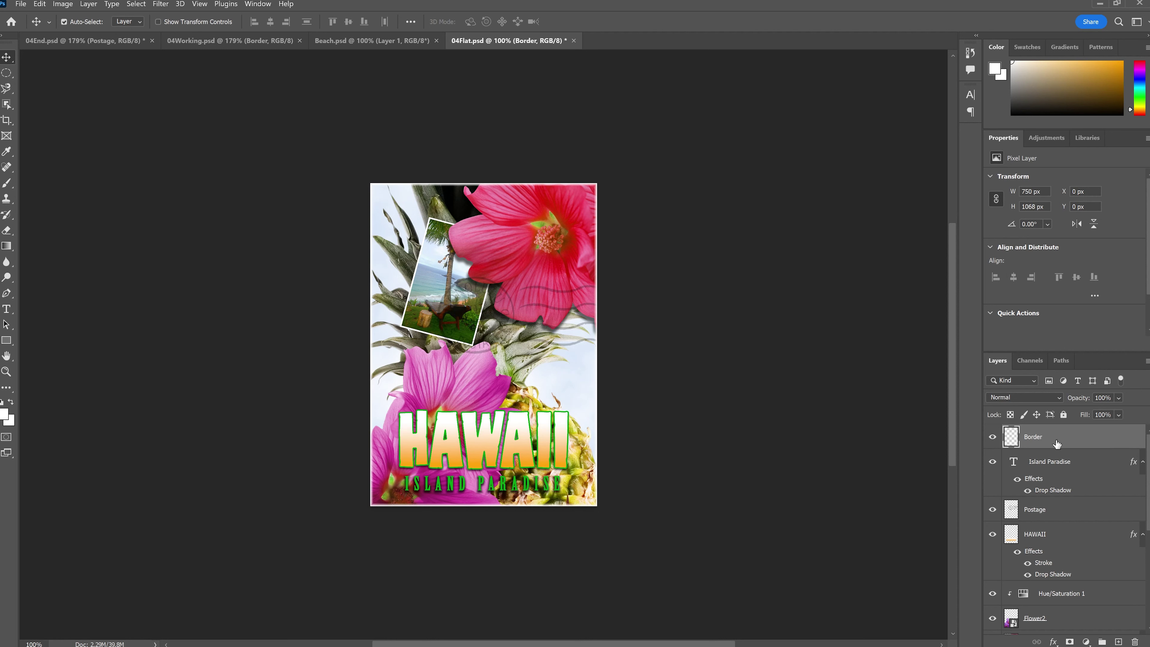
- Try merging all layers from Border down to Background into one, and undo the merge
scroll(1057, 443, "down", 5)
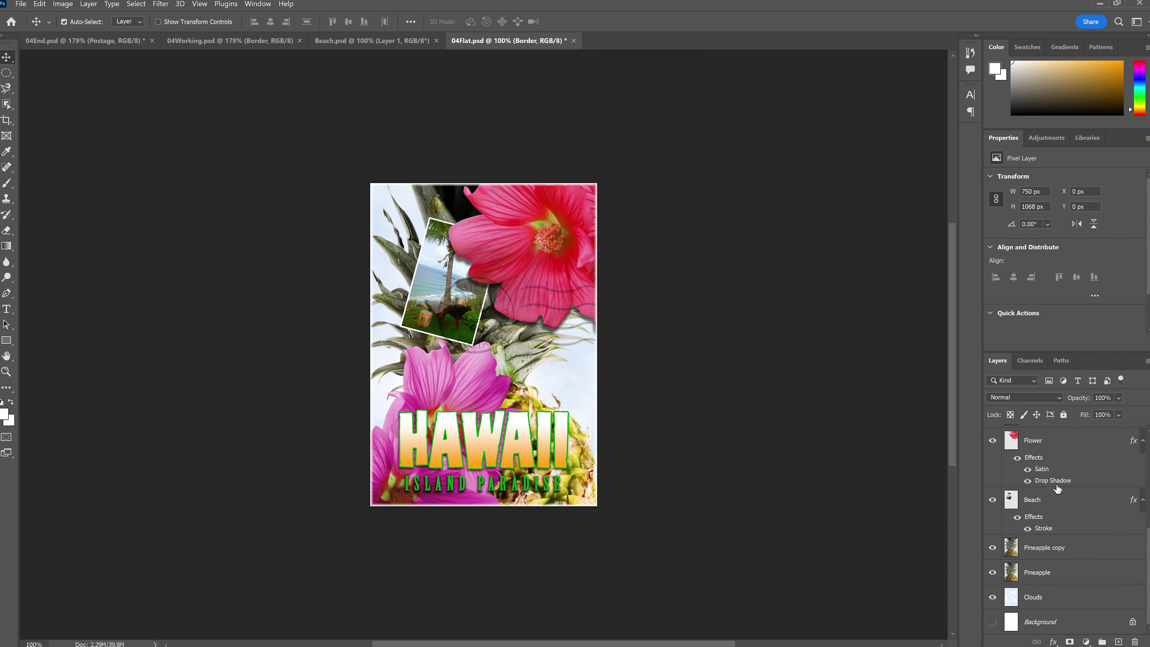
left_click(1044, 624, "shift")
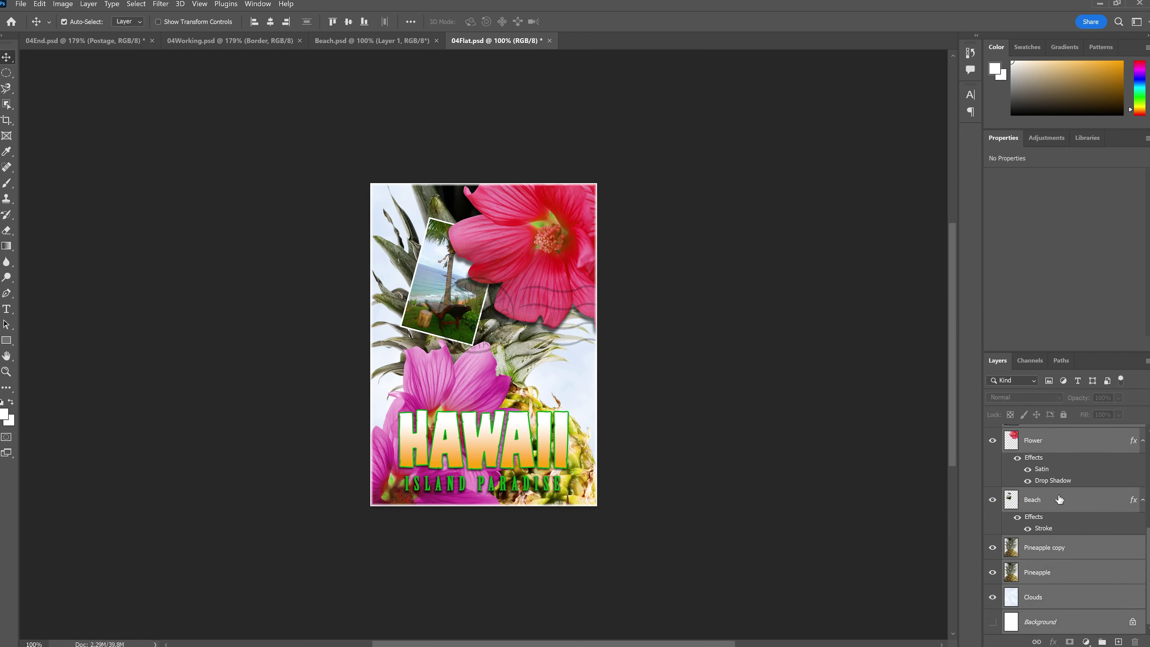
scroll(1053, 475, "up", 8)
scroll(1052, 475, "down", 8)
right_click(1057, 504)
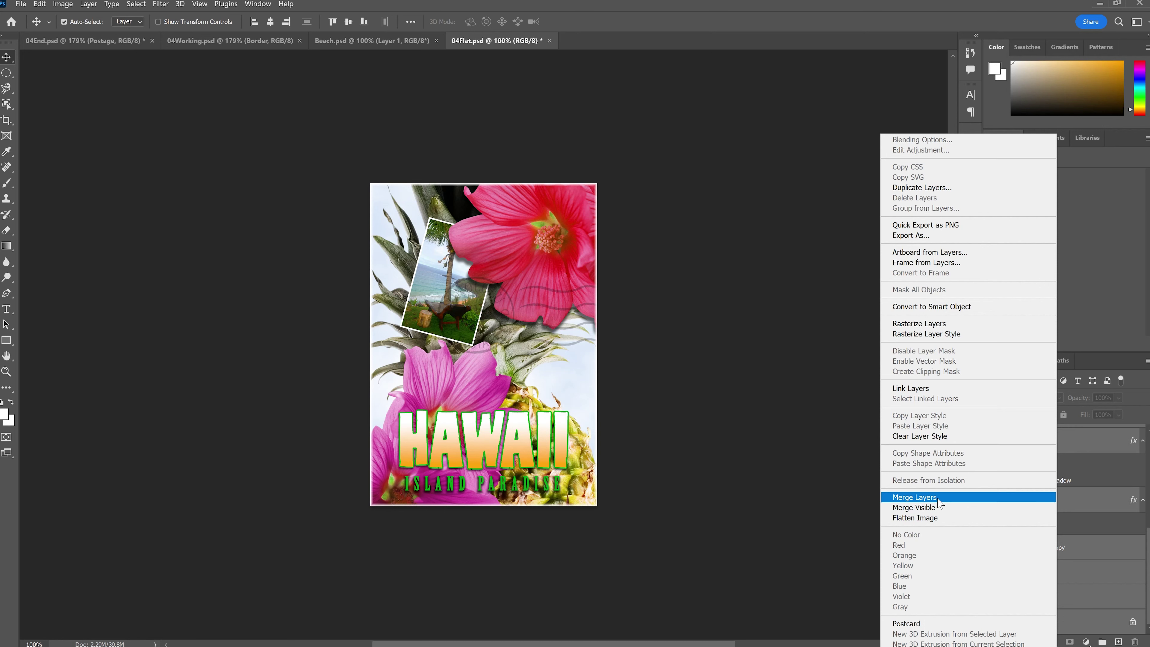
left_click(915, 497)
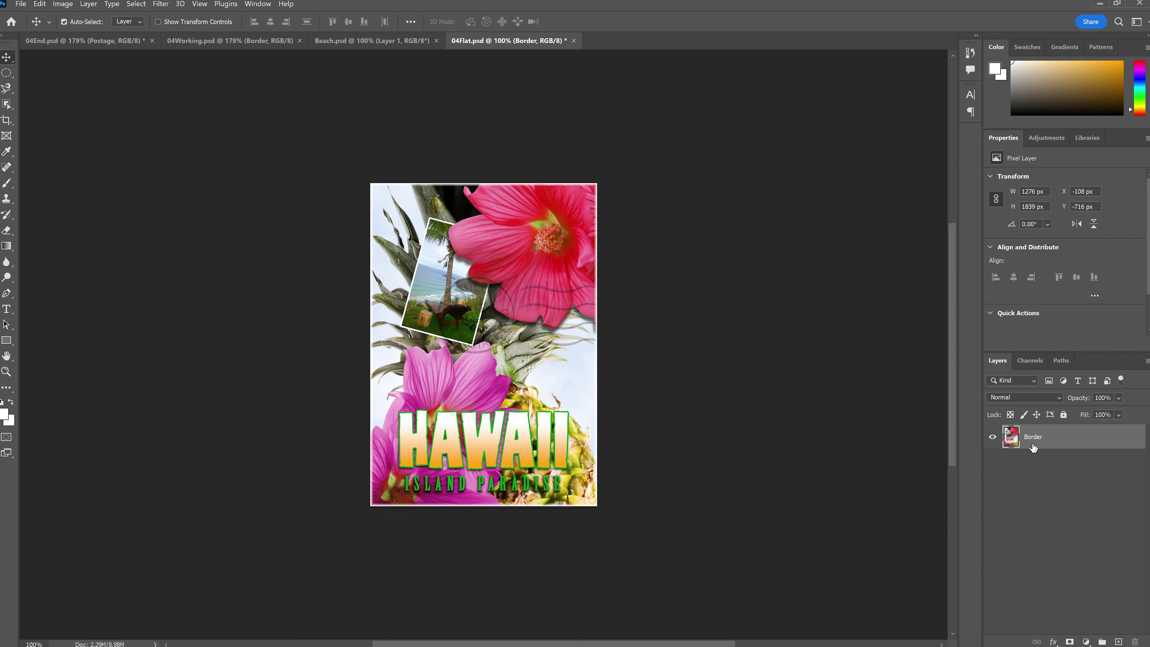
key("ctrl+z")
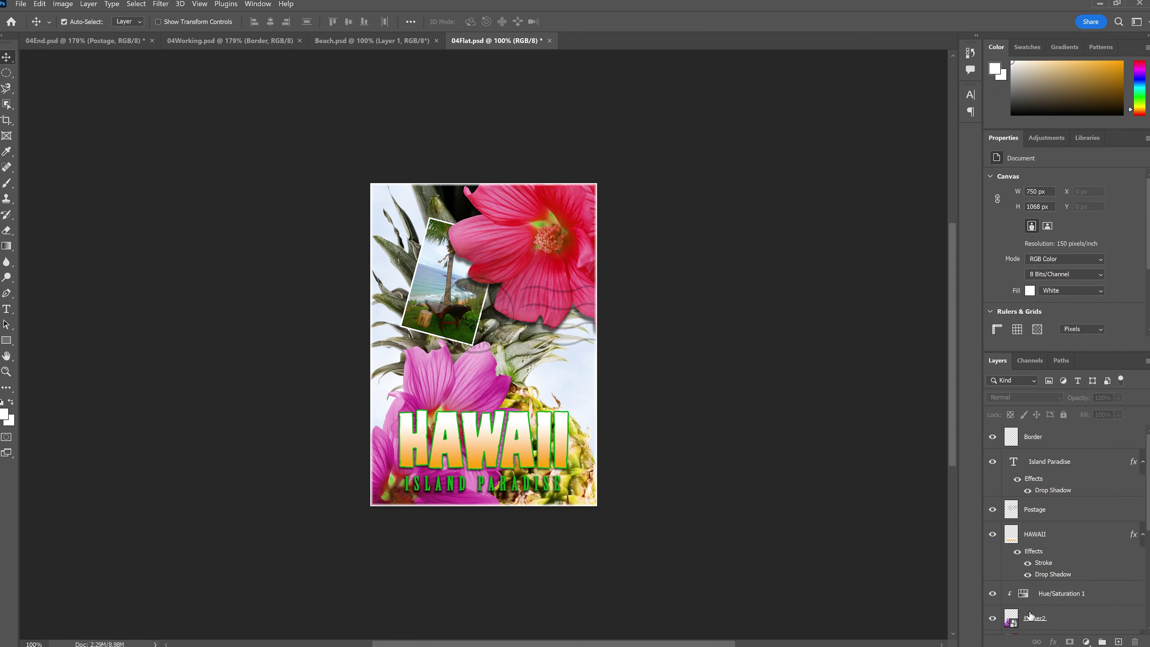
- Reselect the whole stack from Background up to Border, try Merge Layers again, and undo it
scroll(1104, 601, "down", 2)
scroll(1105, 601, "down", 3)
left_click(1055, 625)
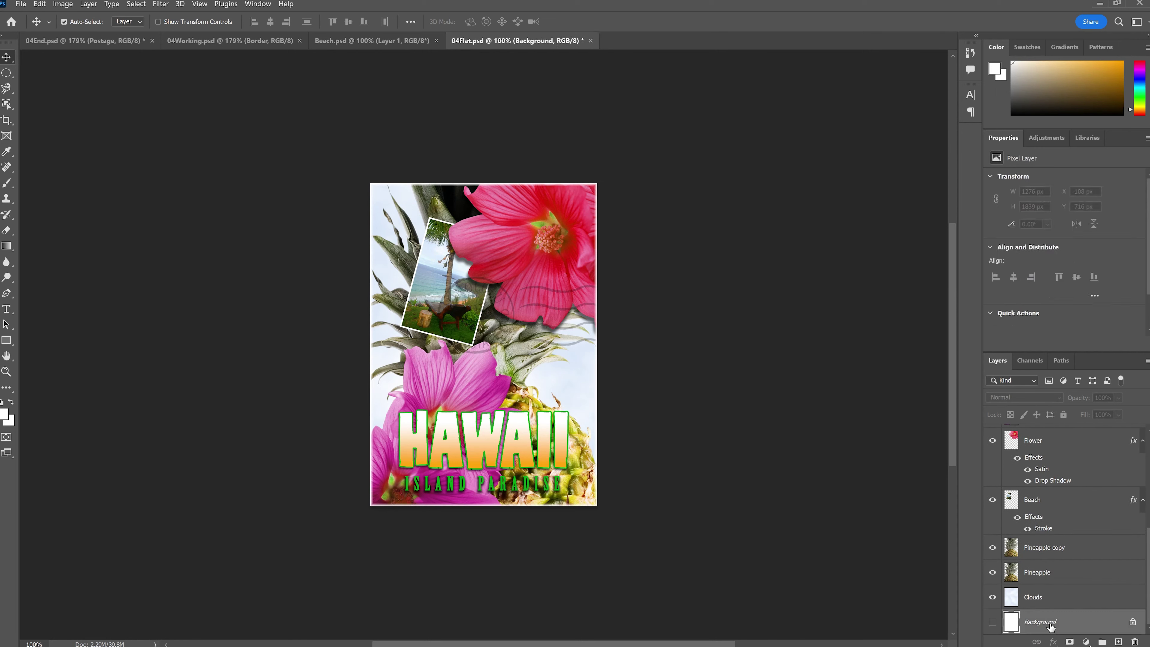
scroll(1040, 585, "up", 5)
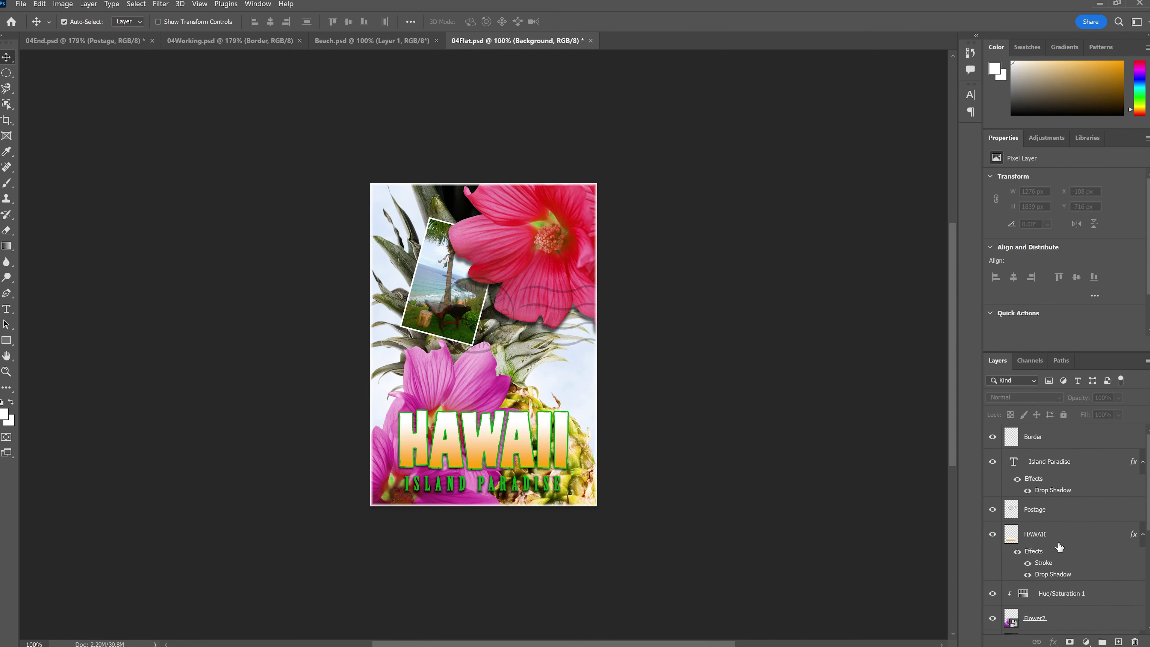
left_click(1036, 435, "shift")
right_click(1037, 436)
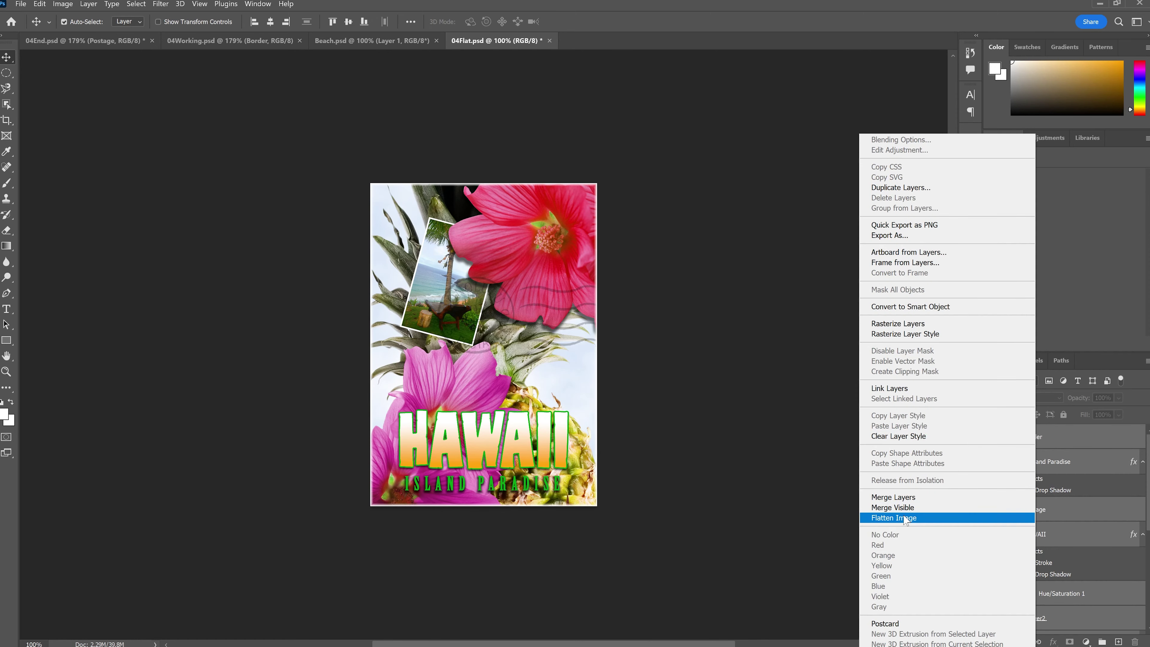
left_click(901, 495)
key("ctrl+z")
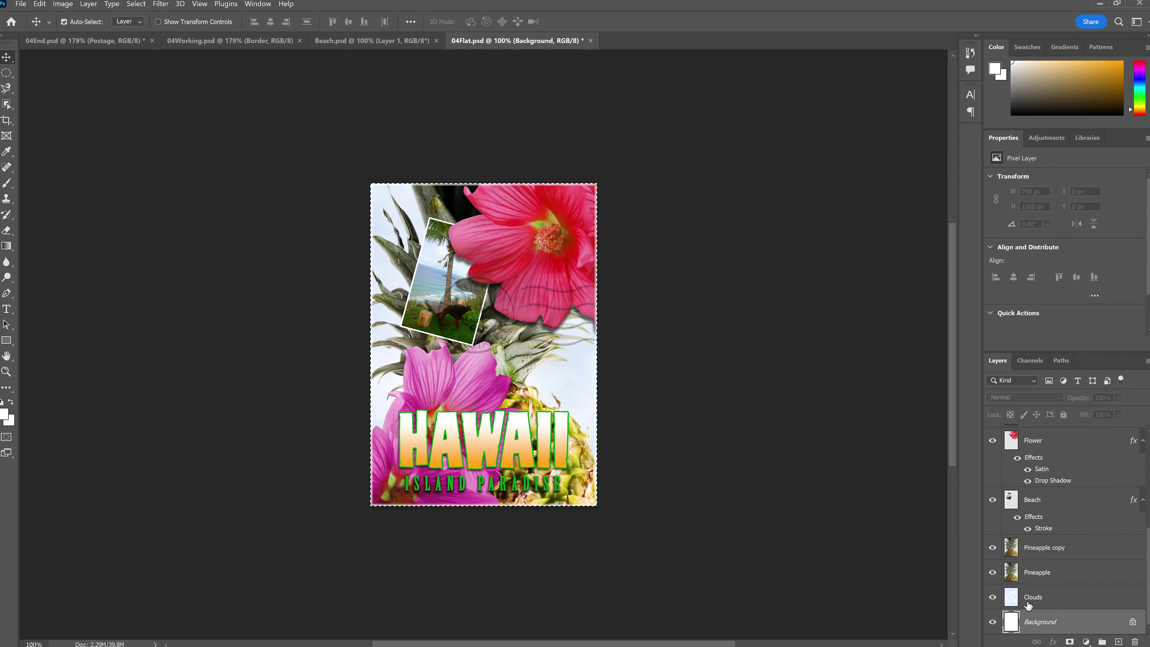
- Select every layer from Background up to Border in 04Flat.psd and merge them into a single layer
left_click(1033, 624)
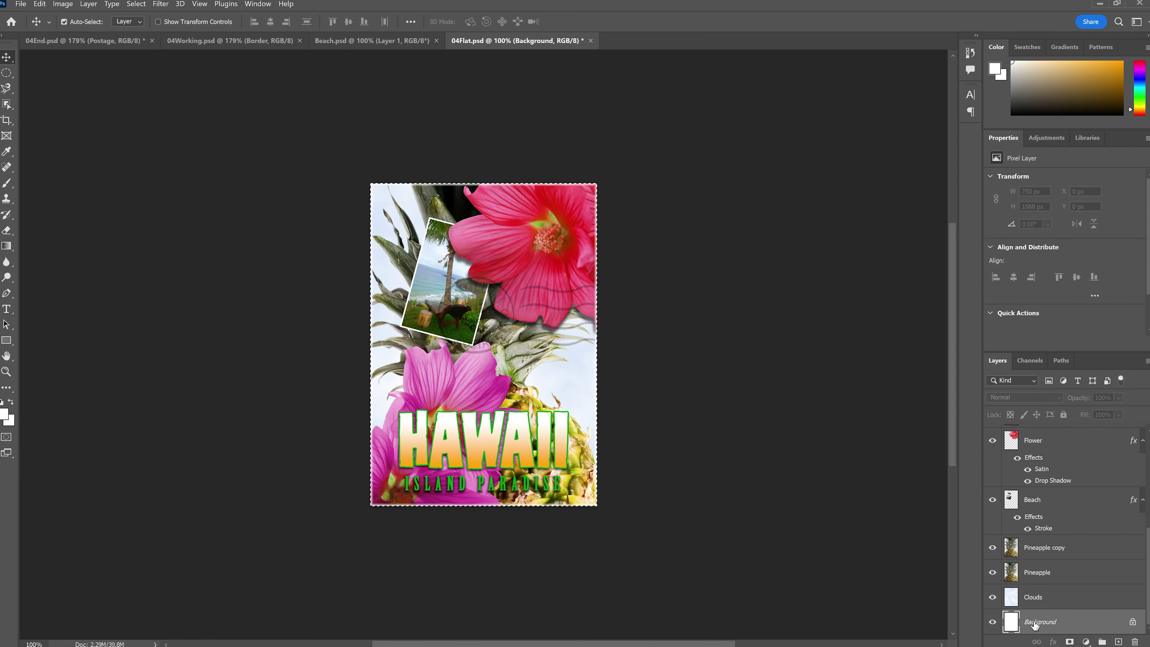
scroll(1057, 530, "up", 8)
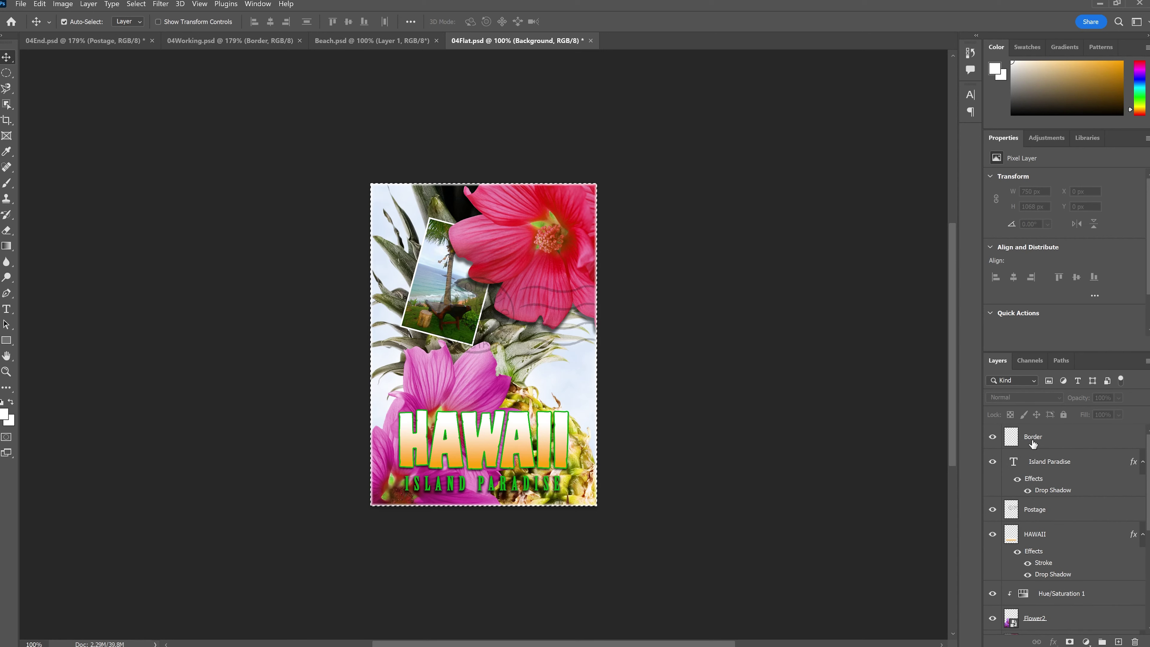
left_click(1023, 444, "shift")
right_click(1025, 438)
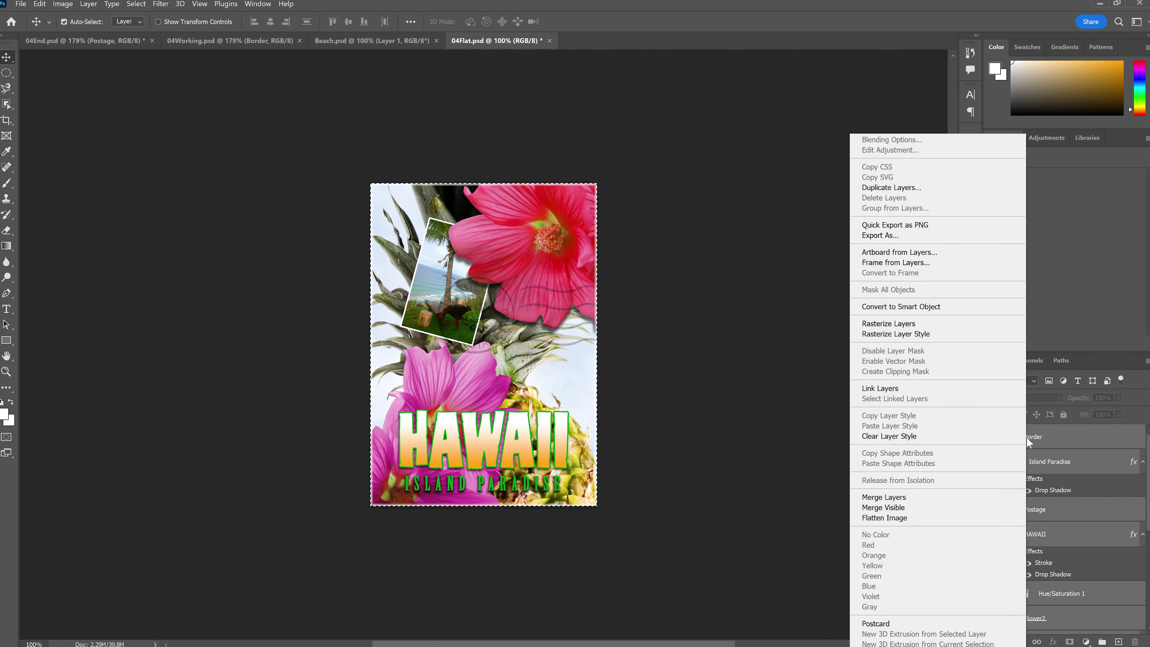
left_click(883, 497)
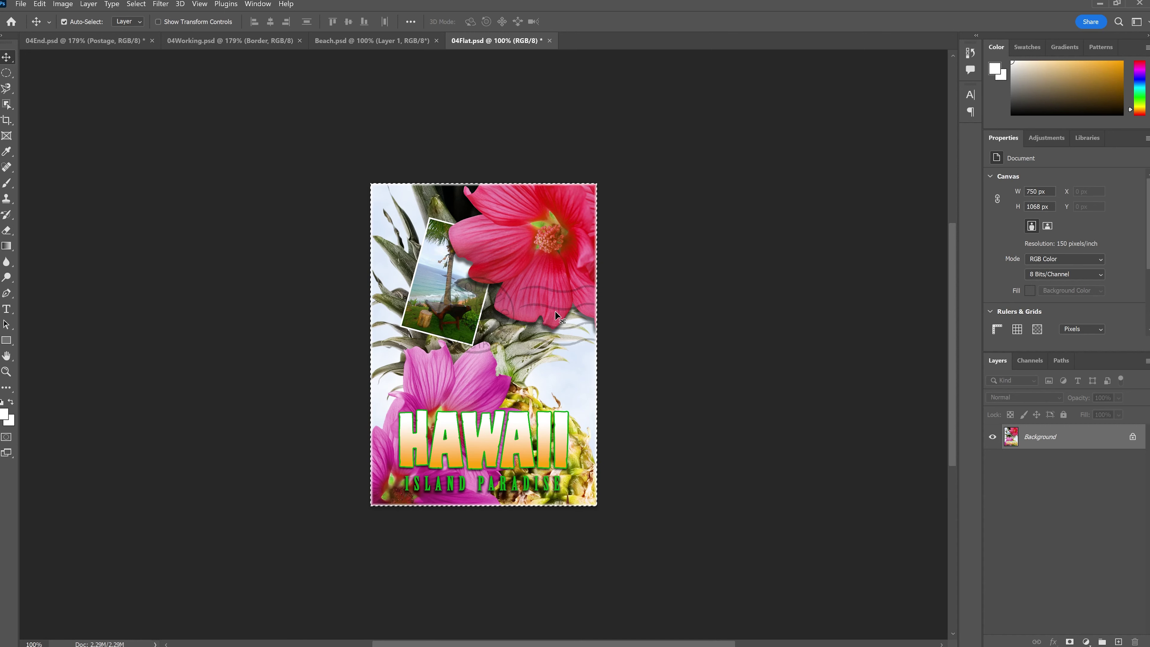
- Save the merged document in Photoshop format as 04Flat.psd in the Lesson04 folder
key("ctrl+s")
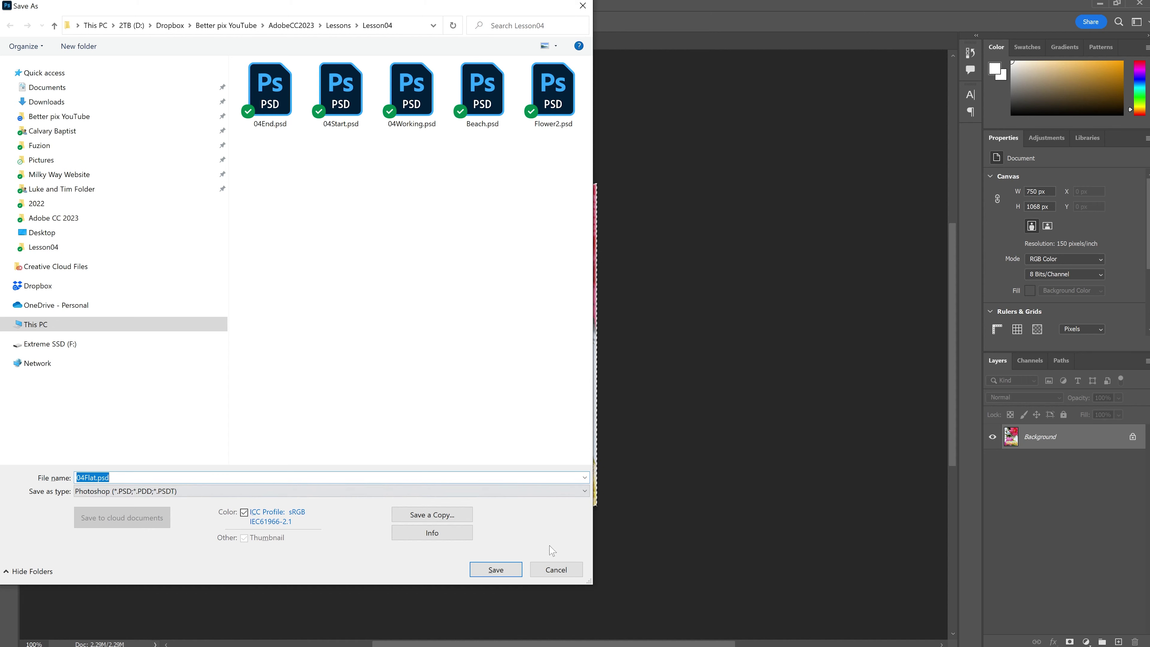
left_click(553, 569)
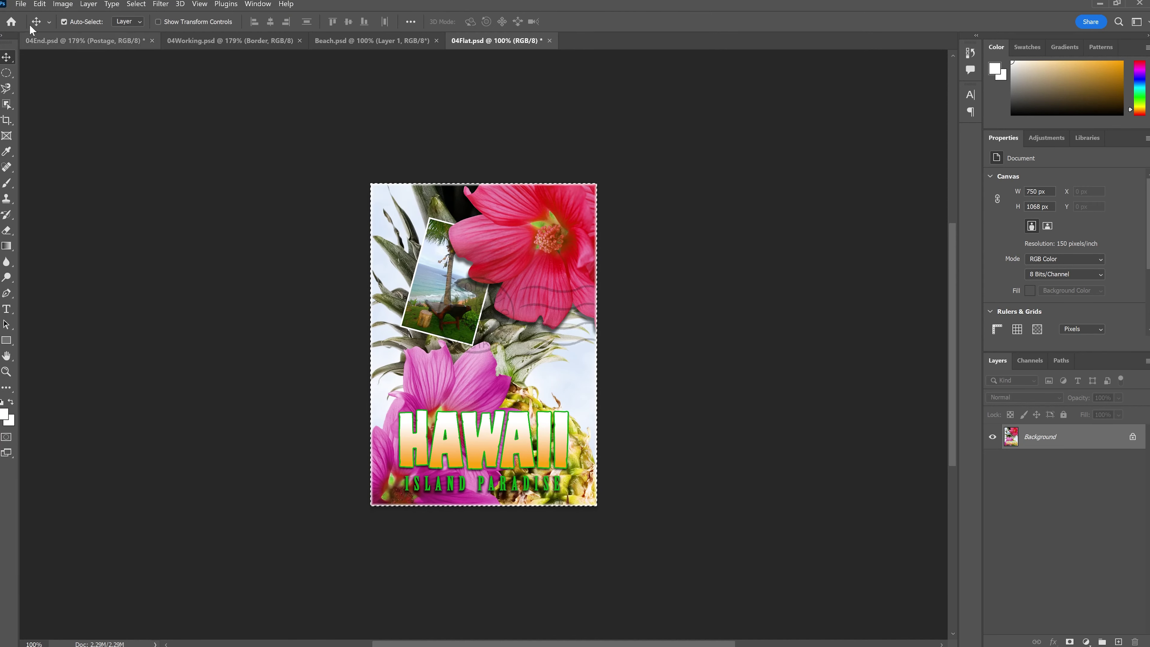
left_click(21, 4)
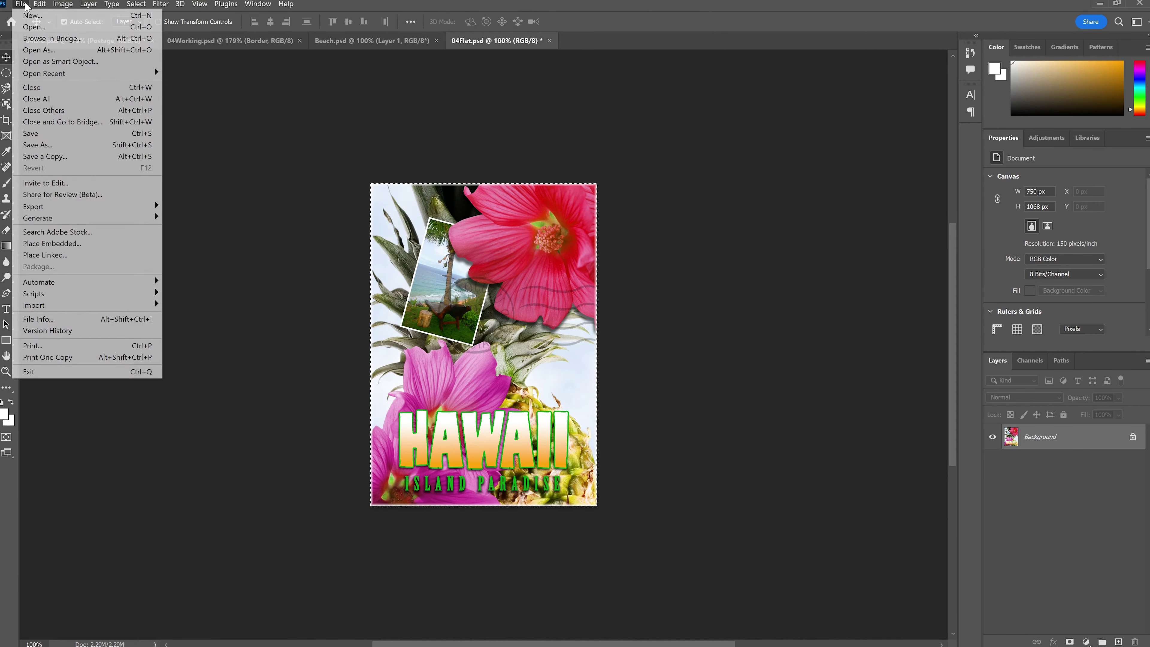
left_click(41, 133)
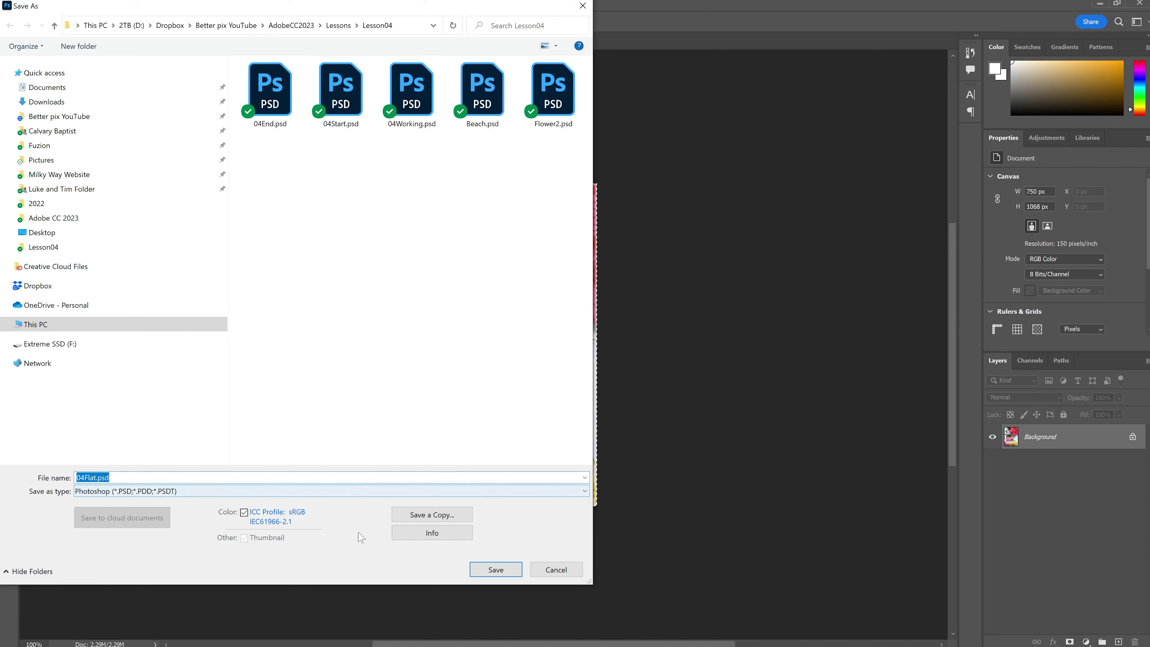
left_click(496, 572)
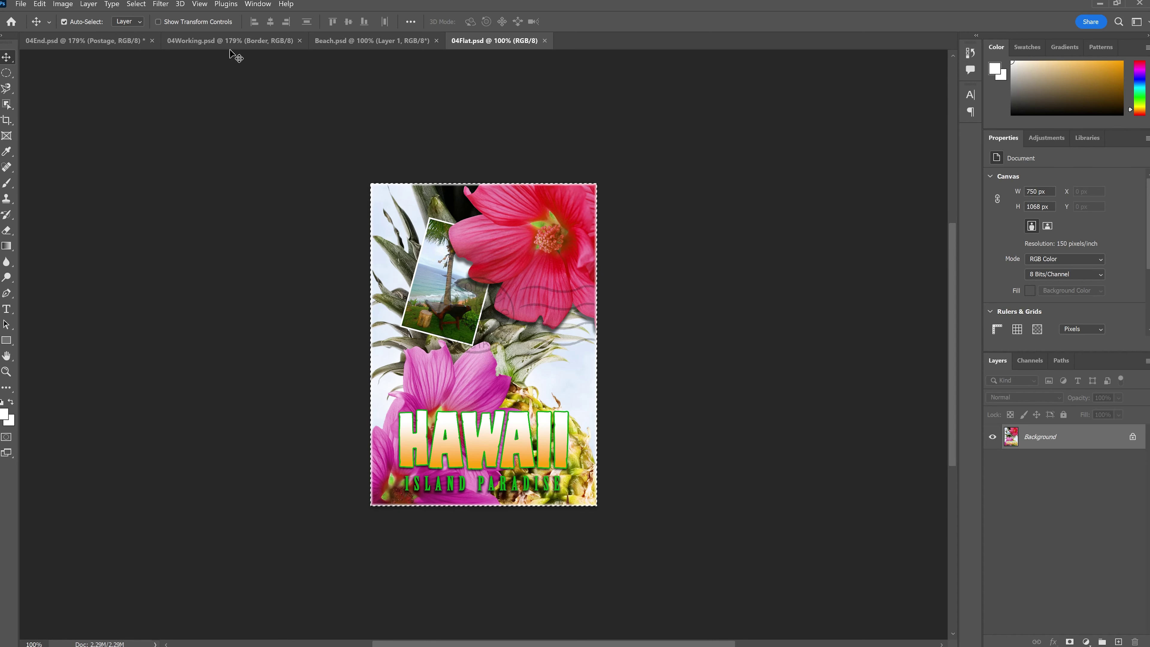
- Compare the layered 04Working.psd document with the flattened 04Flat.psd
left_click(234, 41)
left_click(495, 40)
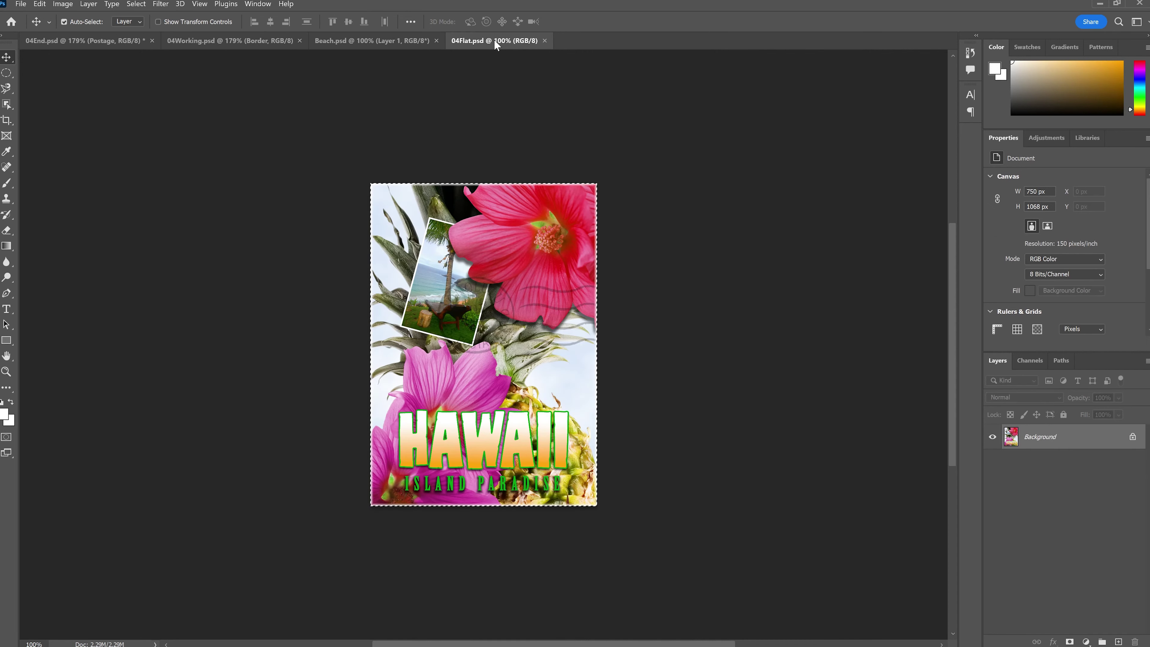